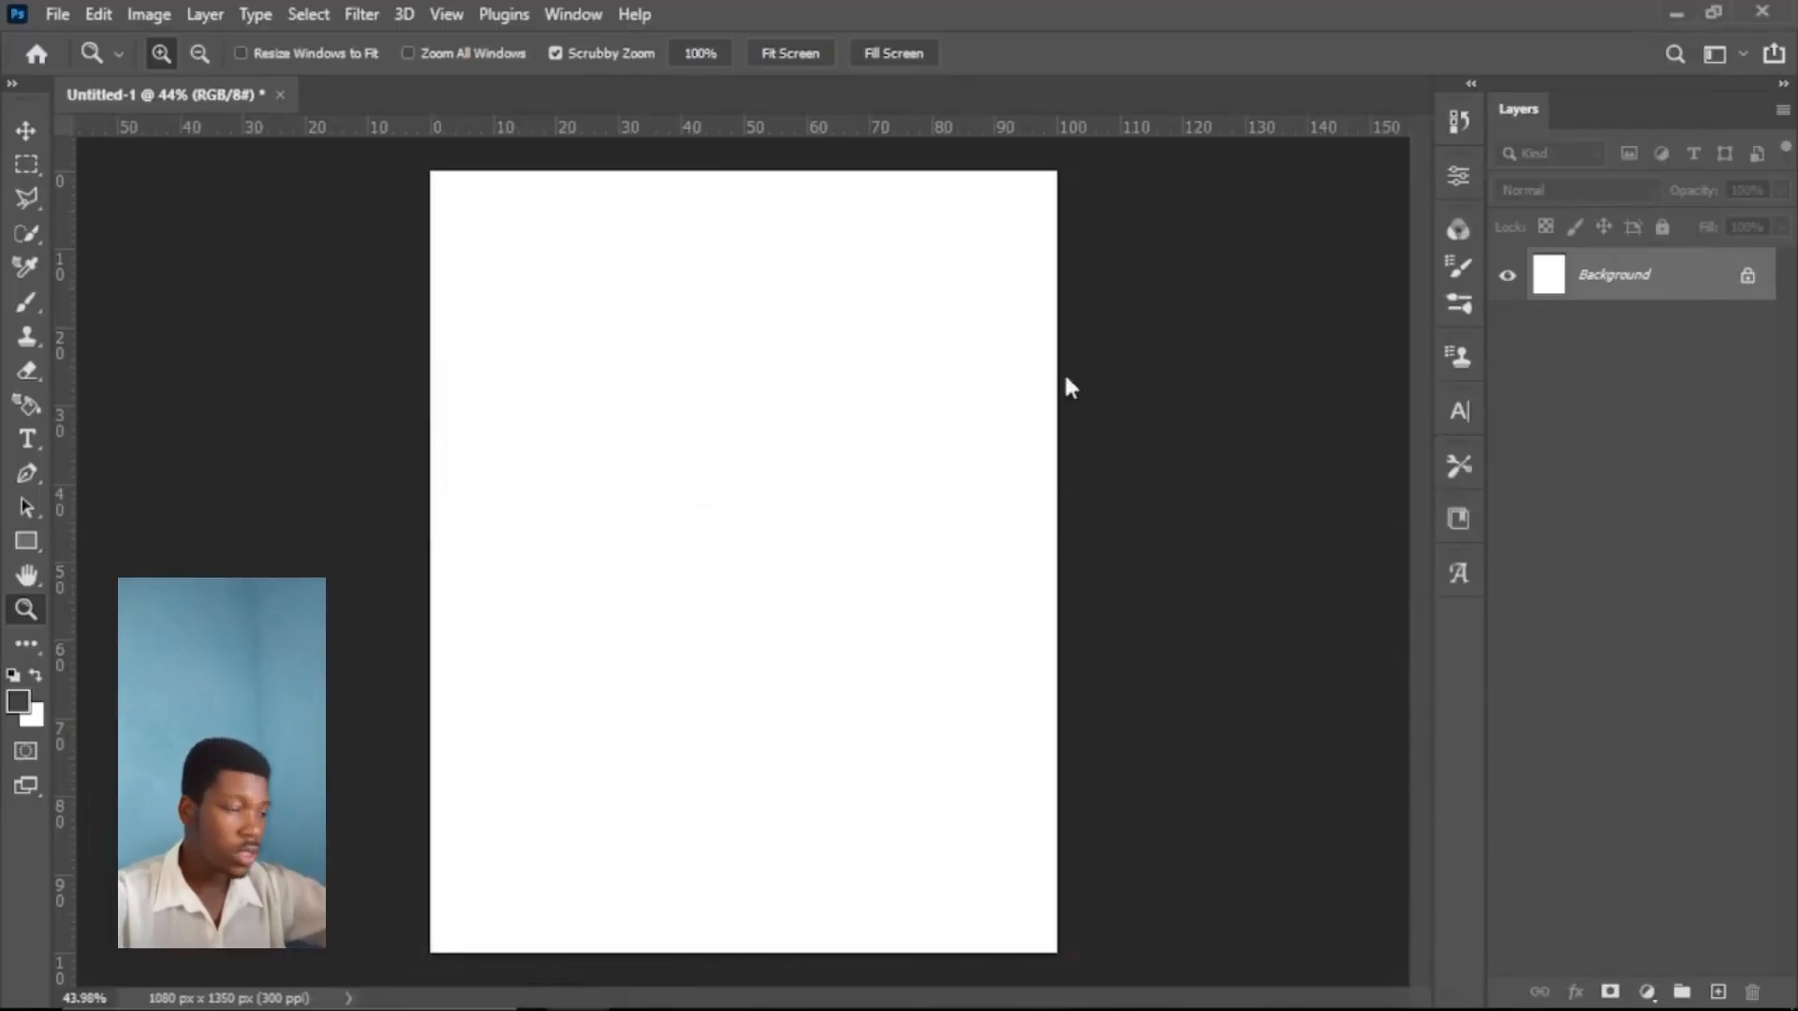
# - Place the PngItem_2120179 car image on the canvas, scaled to about 27% and centered in the lower half
pyautogui.click(643, 990)
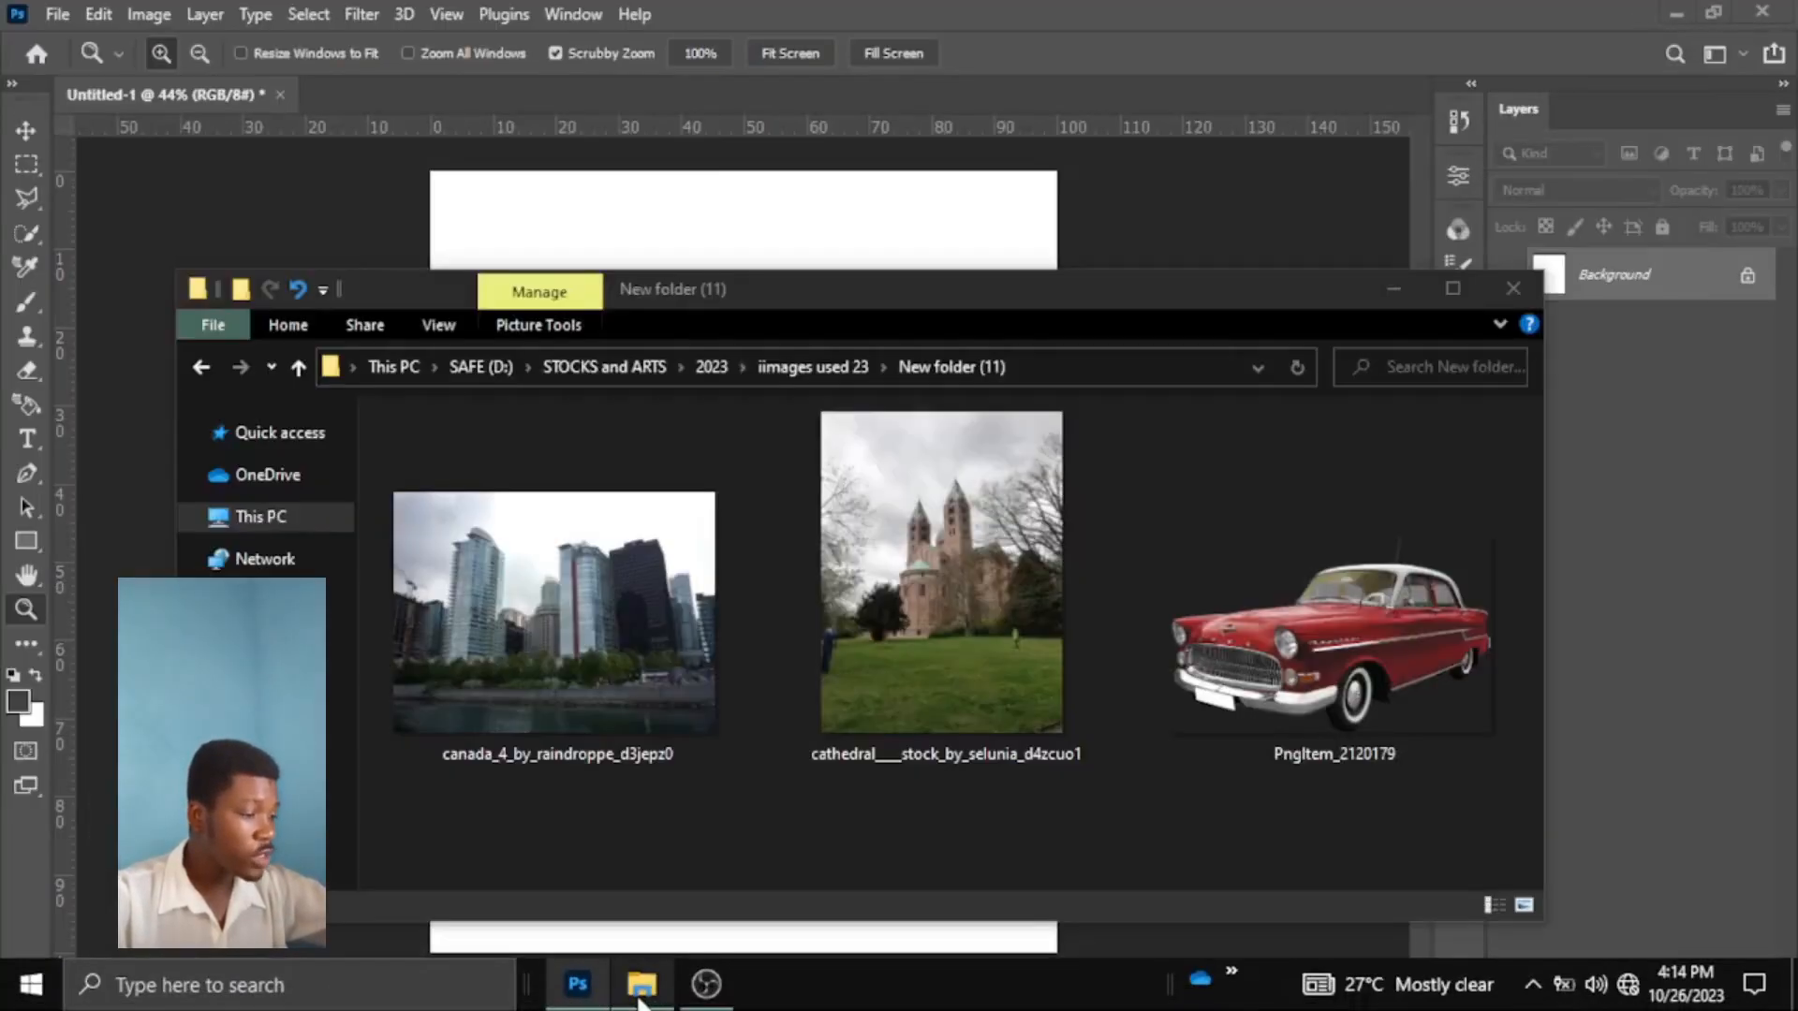
pyautogui.click(1330, 717)
pyautogui.moveTo(1330, 717); pyautogui.dragTo(789, 236)
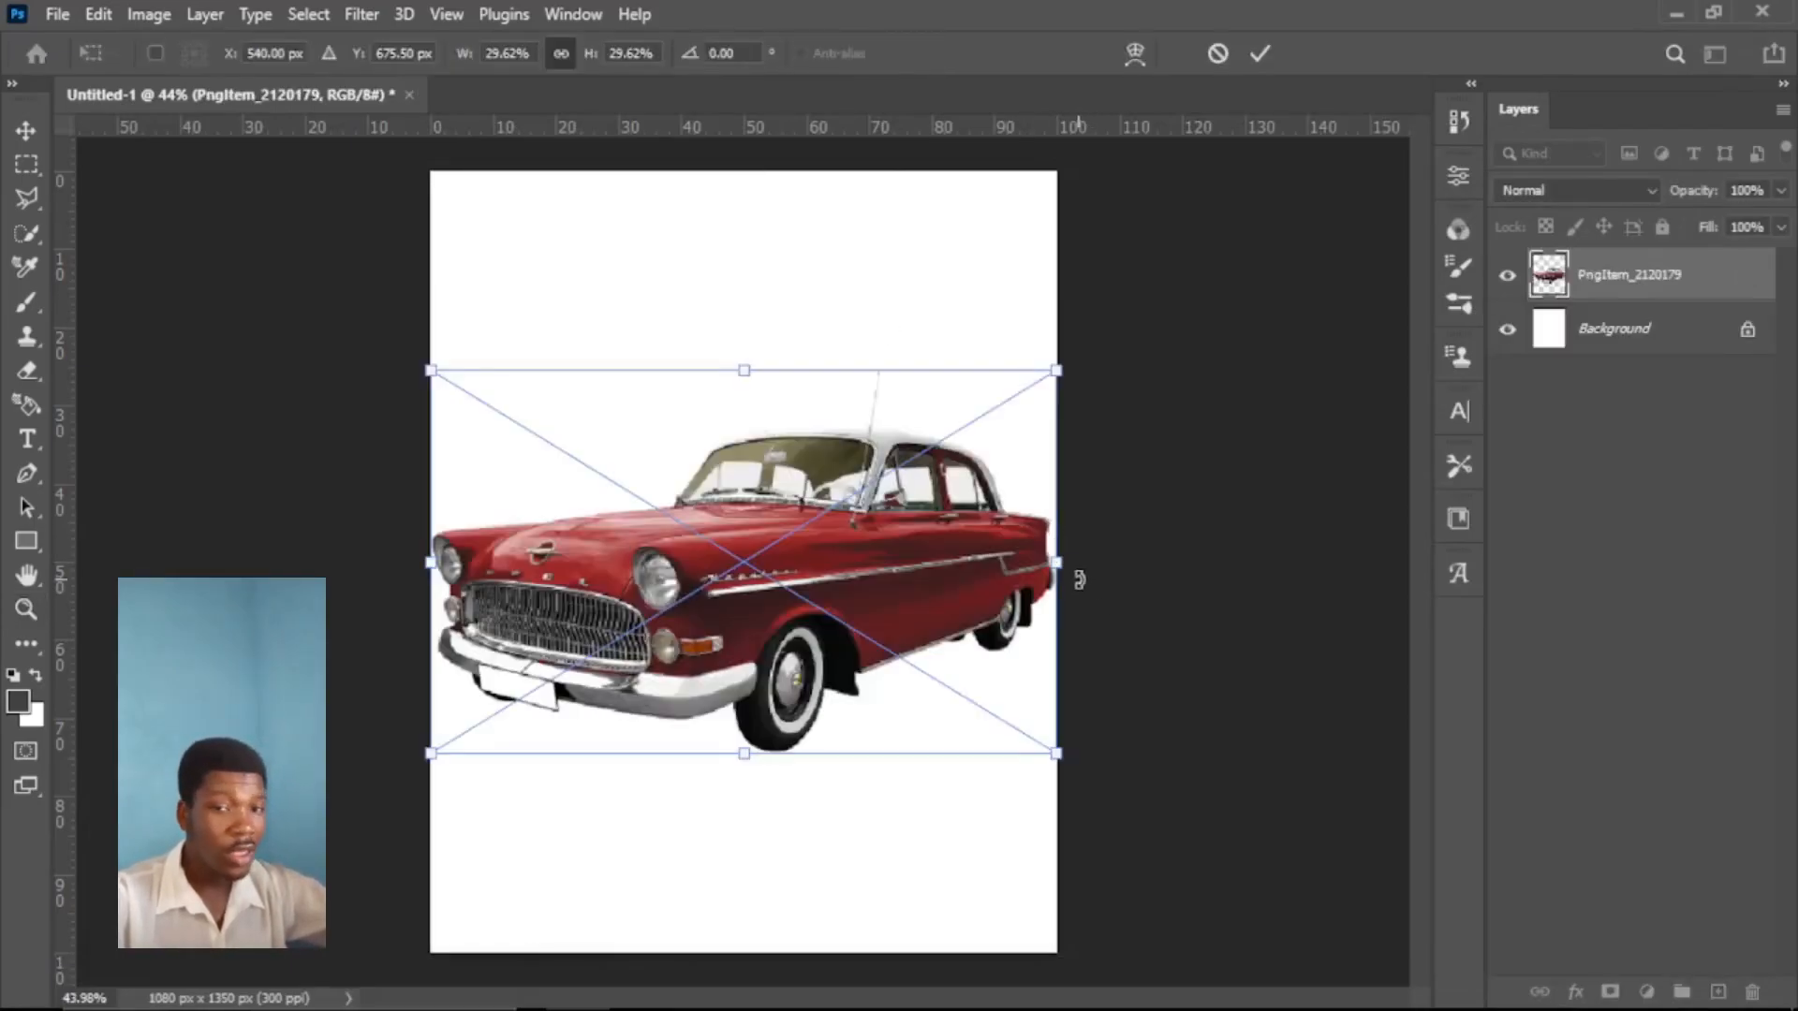
pyautogui.moveTo(1037, 573); pyautogui.dragTo(1015, 561)
pyautogui.moveTo(833, 579); pyautogui.dragTo(850, 684)
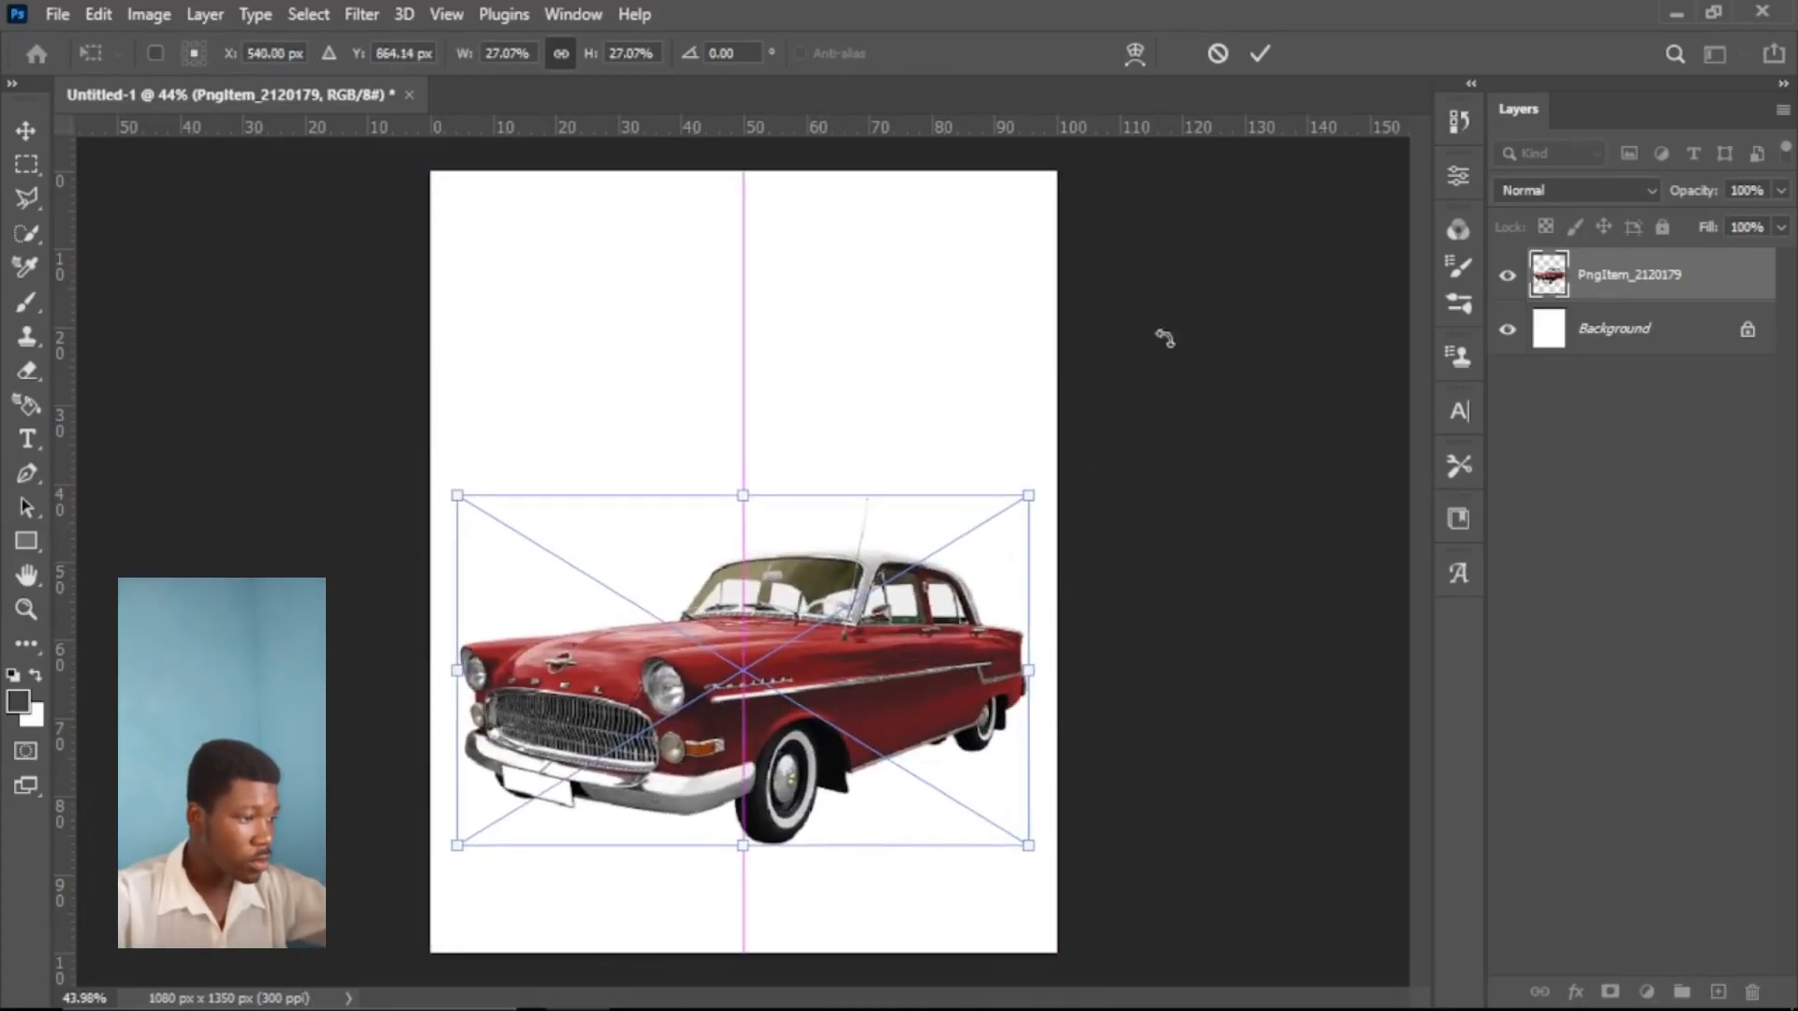
pyautogui.click(1254, 51)
pyautogui.press('z')
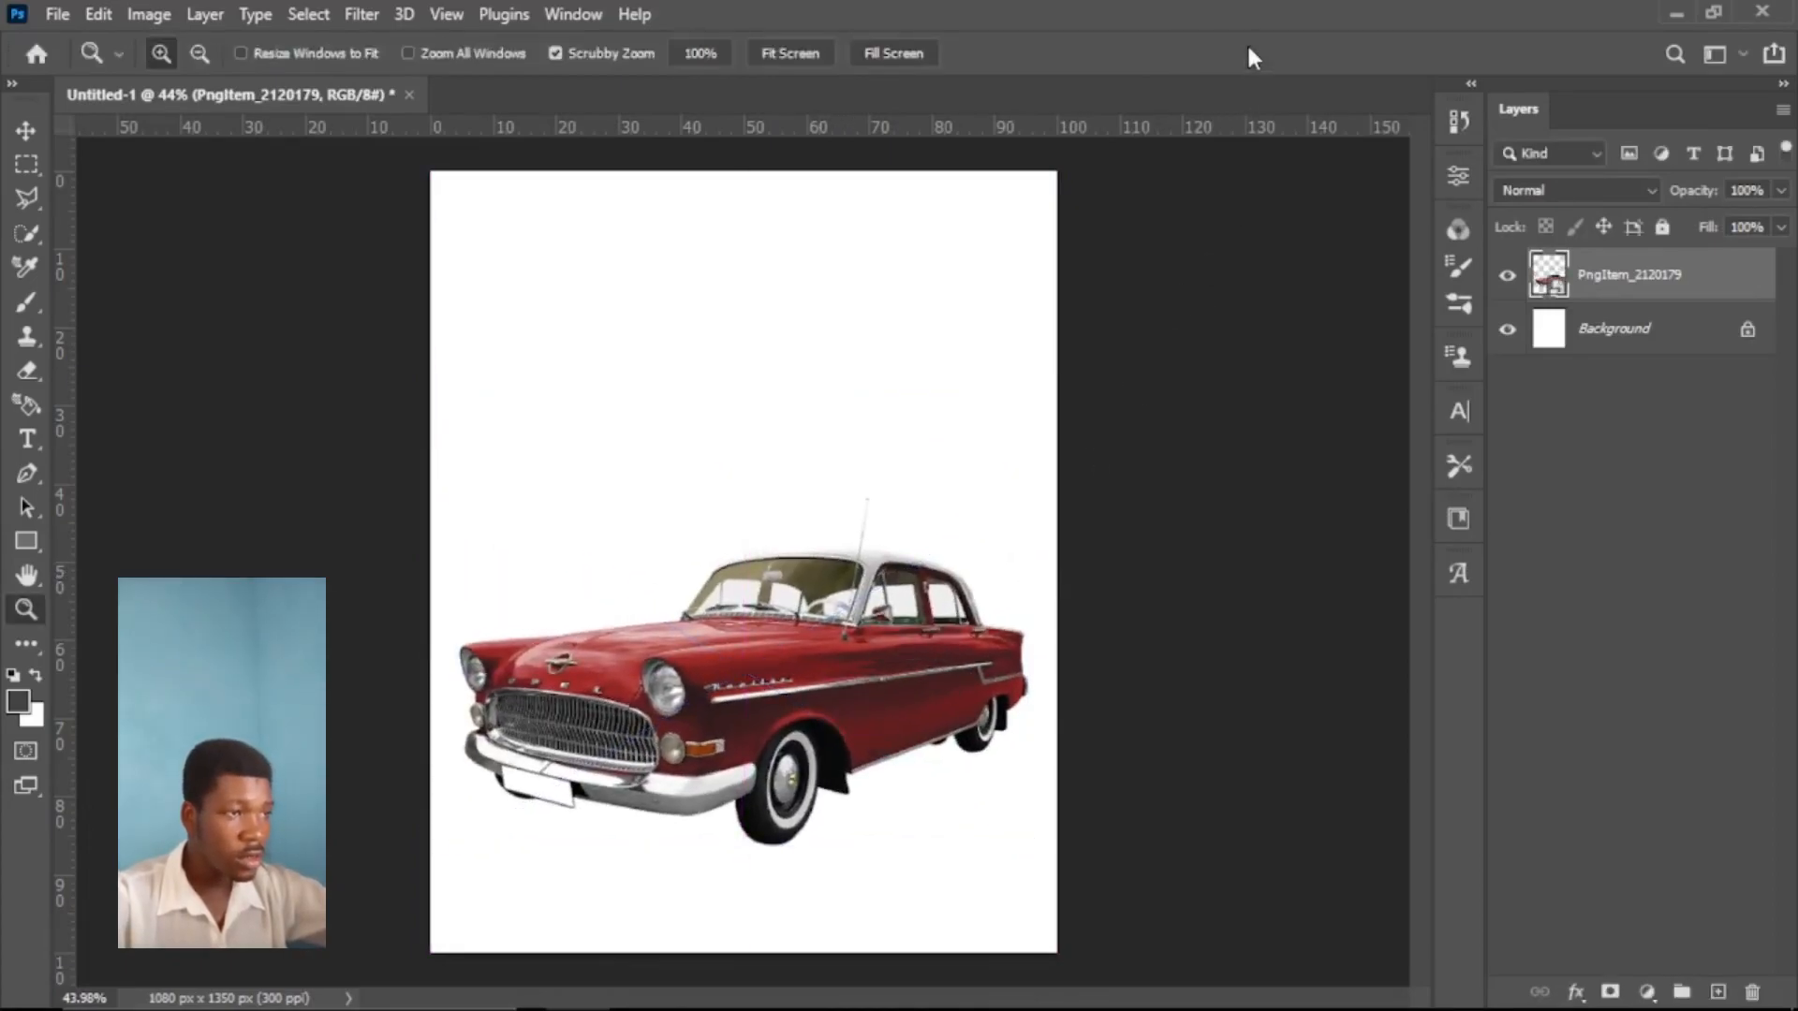
# - Add a solid color fill layer in dark gray 424141 directly above the Background layer
pyautogui.click(1673, 354)
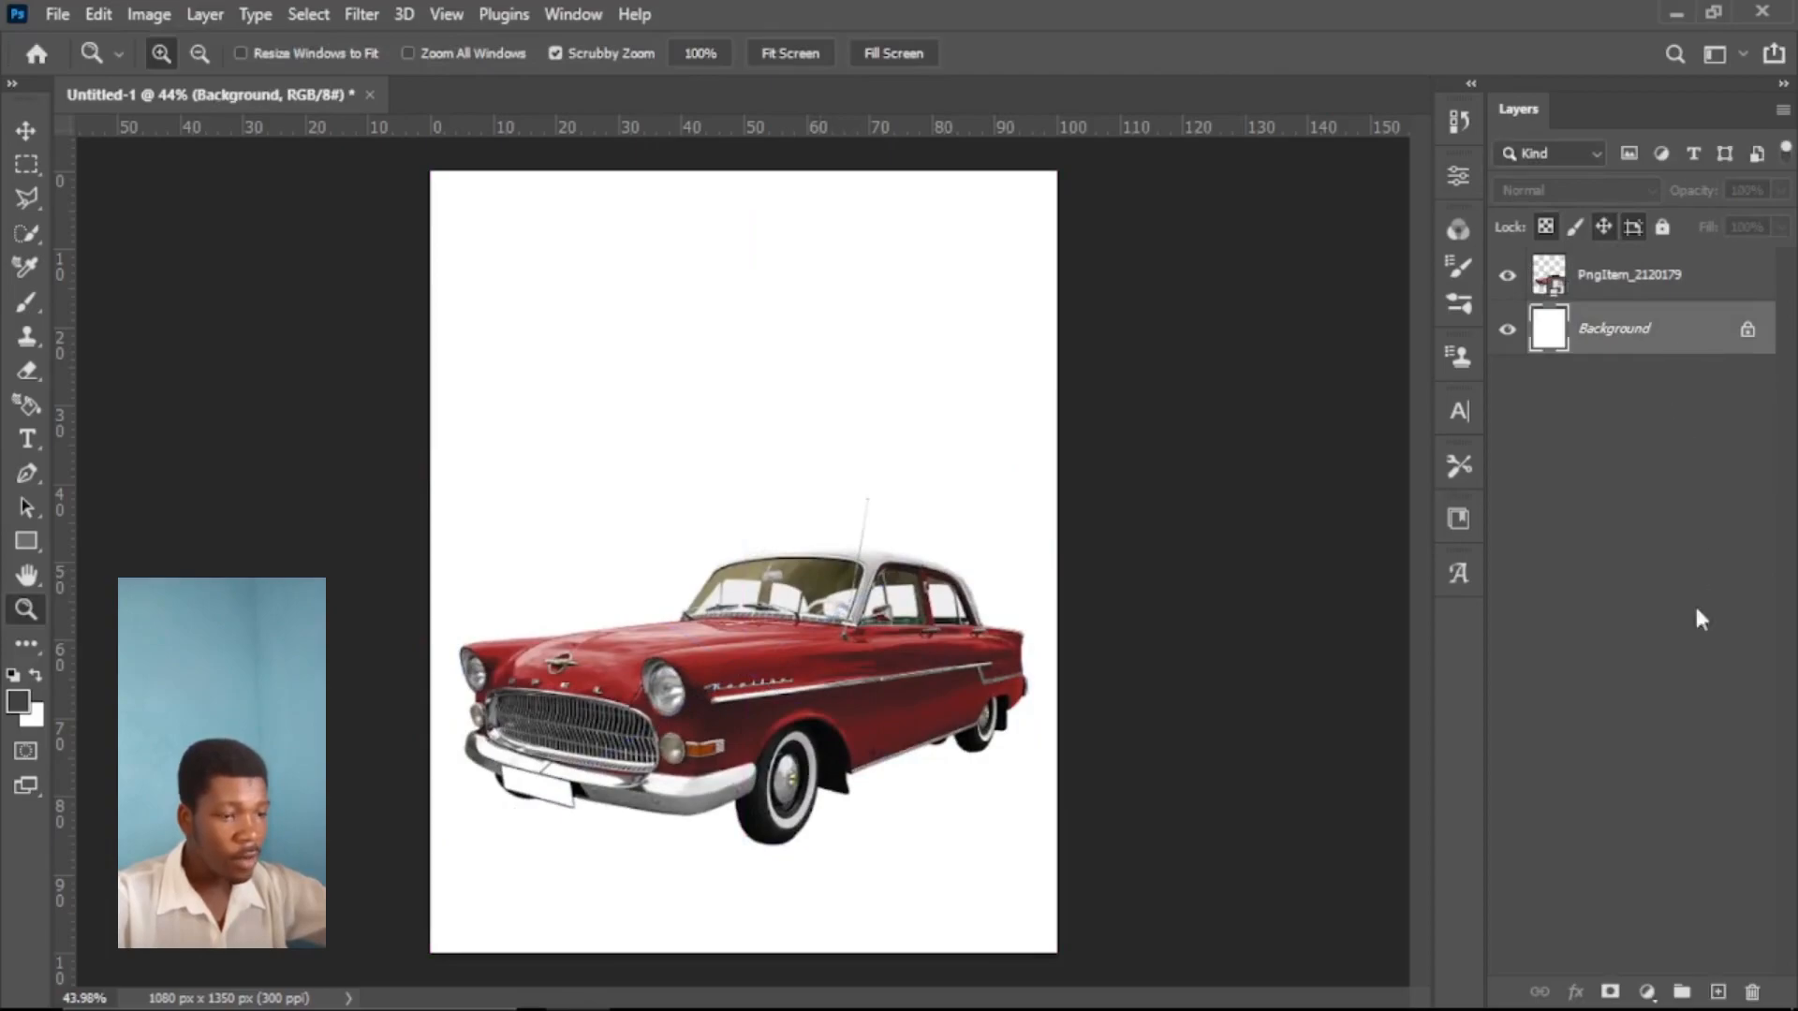
pyautogui.click(1648, 992)
pyautogui.click(1634, 530)
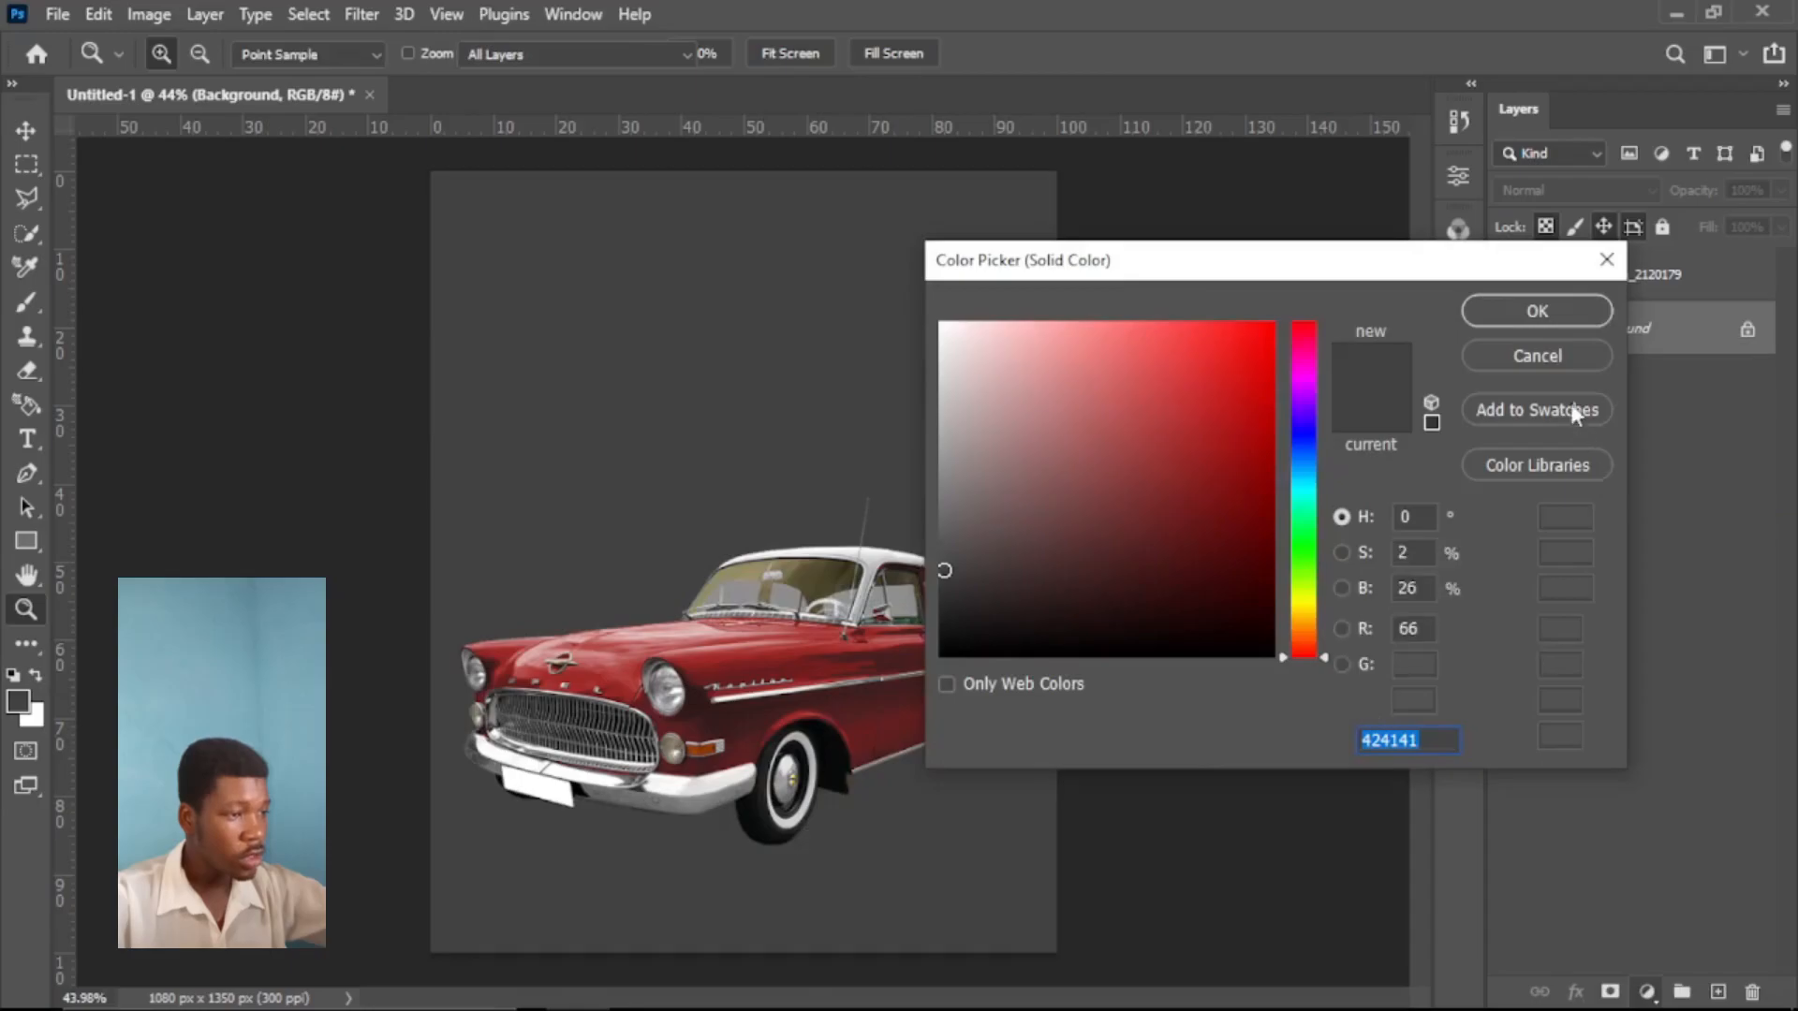
pyautogui.click(1543, 312)
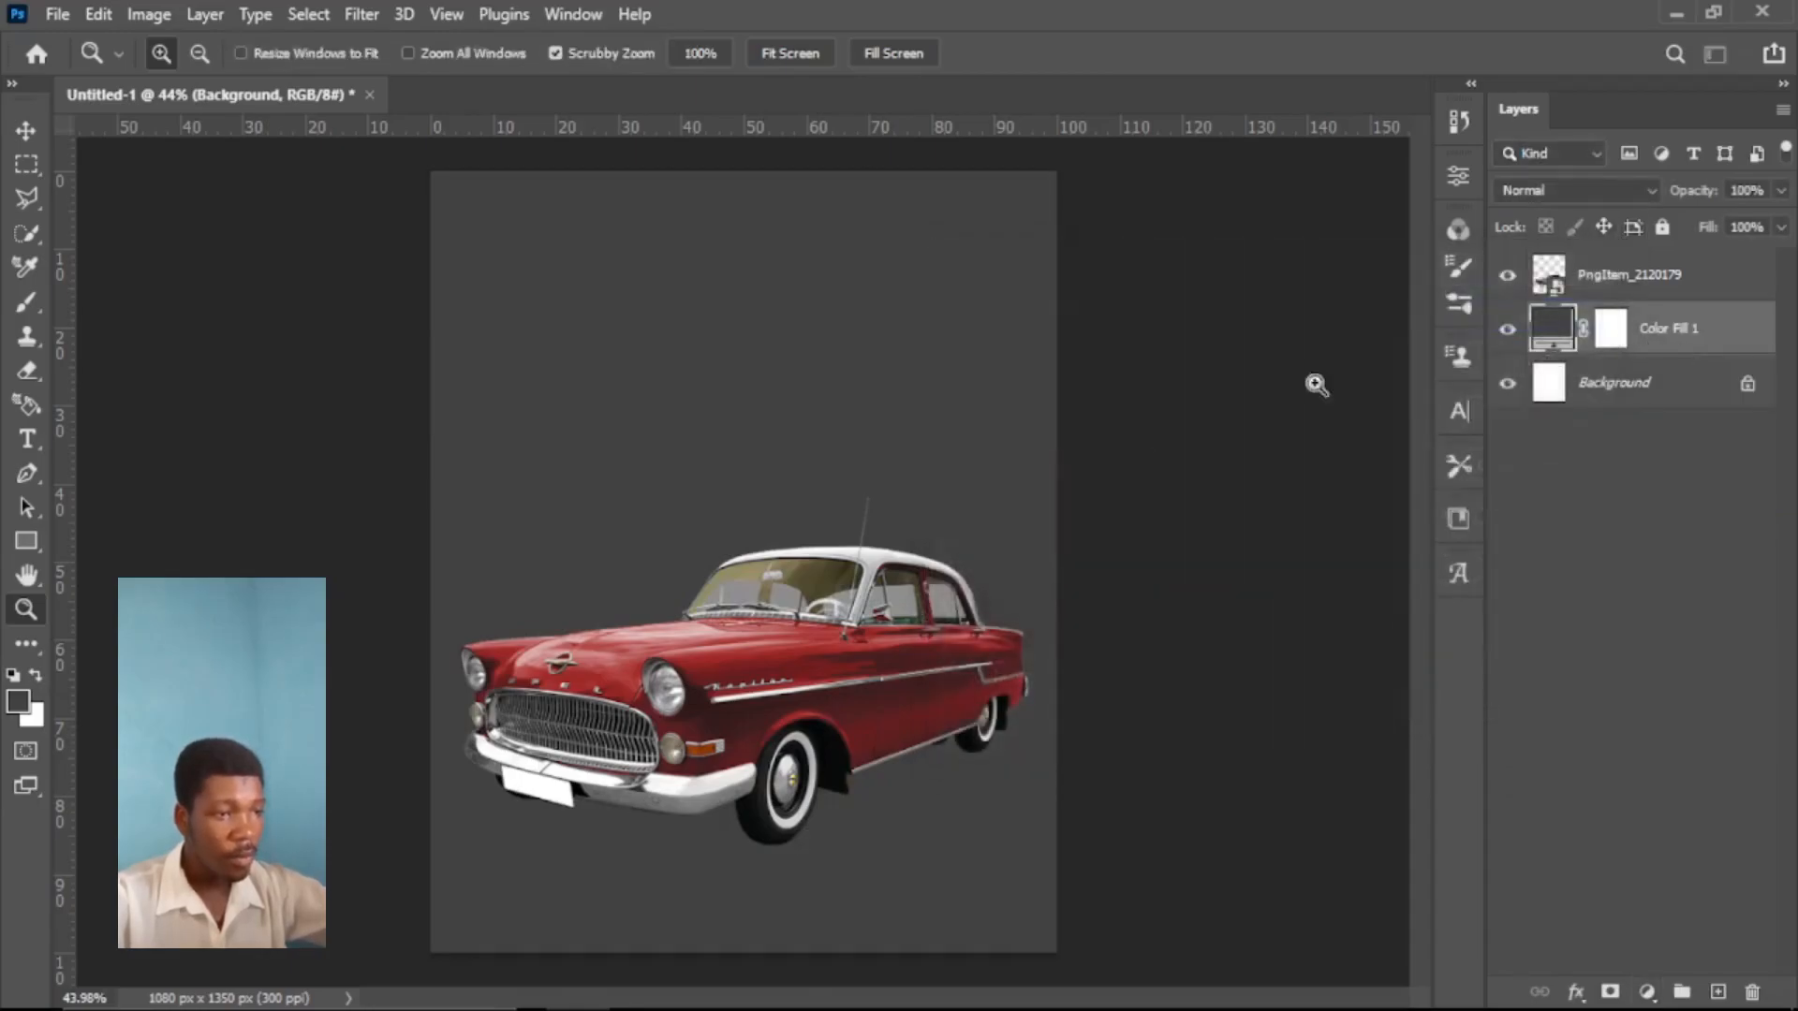
# - Place the cathedral stock image above the color fill, enlarged beyond the canvas and shifted up so its lawn lies under the car
pyautogui.click(644, 998)
pyautogui.moveTo(980, 608); pyautogui.dragTo(789, 221)
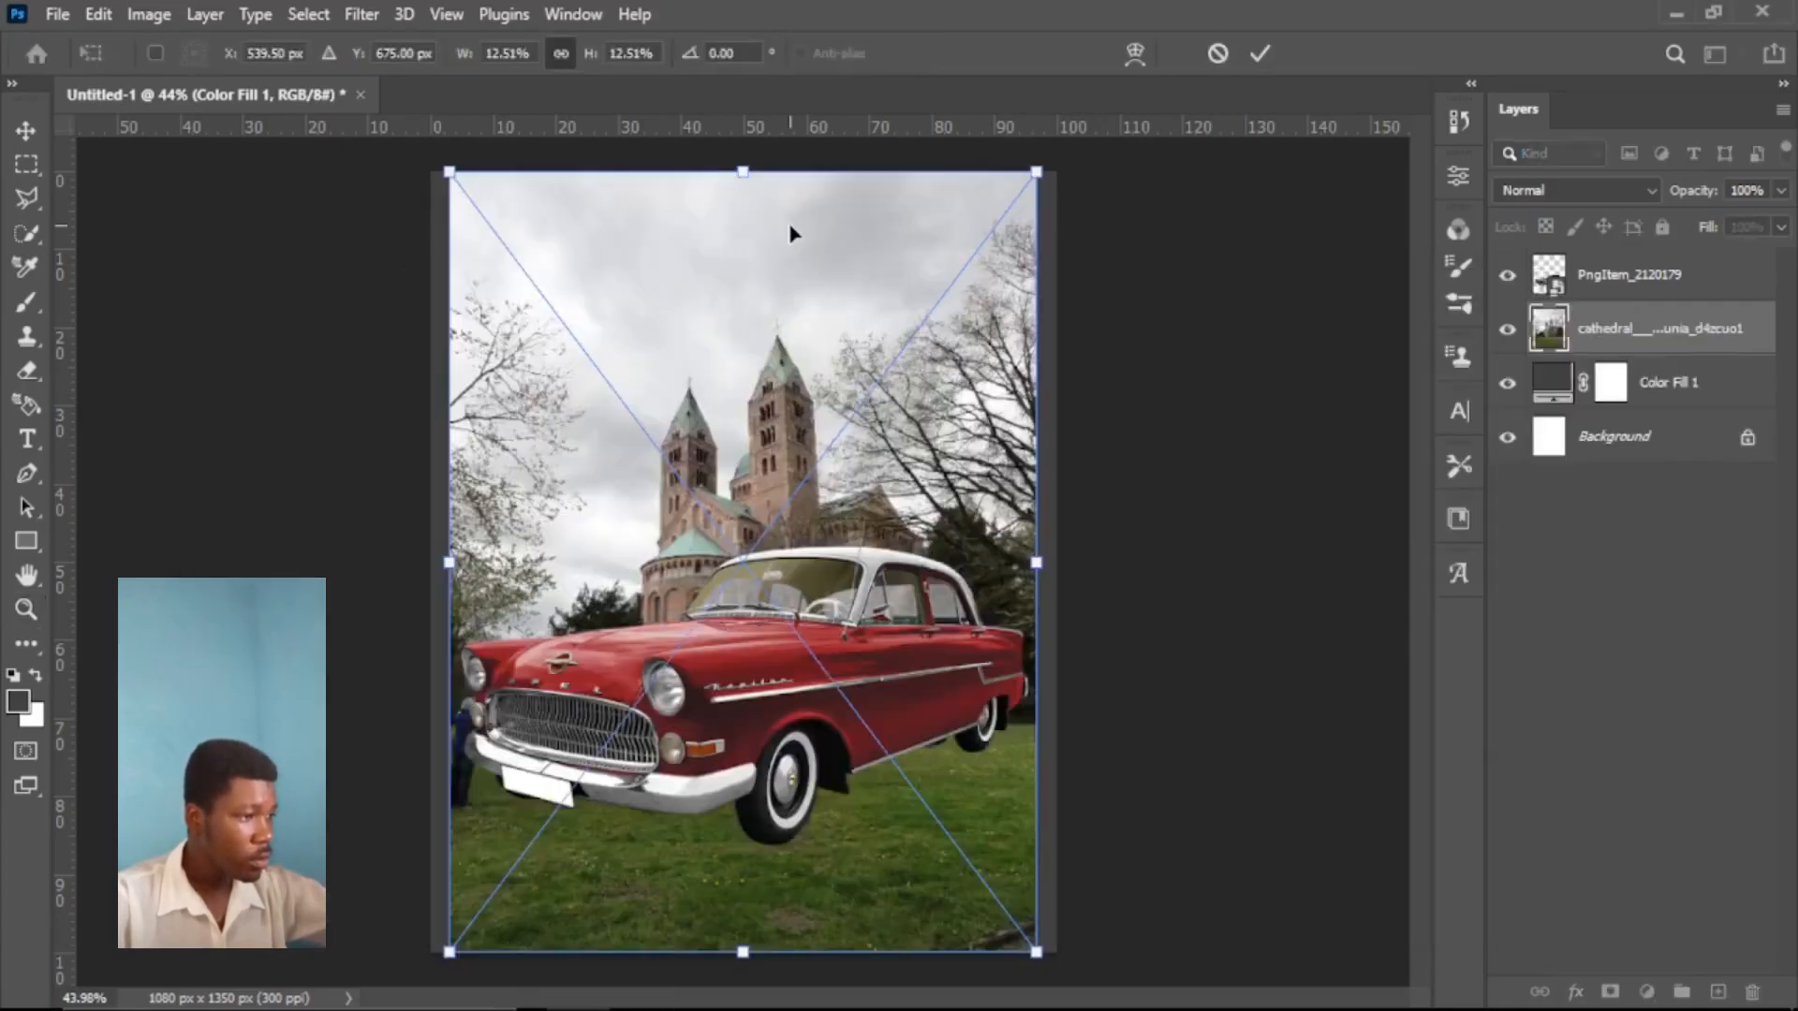
pyautogui.moveTo(433, 570); pyautogui.dragTo(169, 562)
pyautogui.moveTo(1036, 562); pyautogui.dragTo(1274, 562)
pyautogui.moveTo(1000, 707); pyautogui.dragTo(1025, 486)
pyautogui.click(1263, 55)
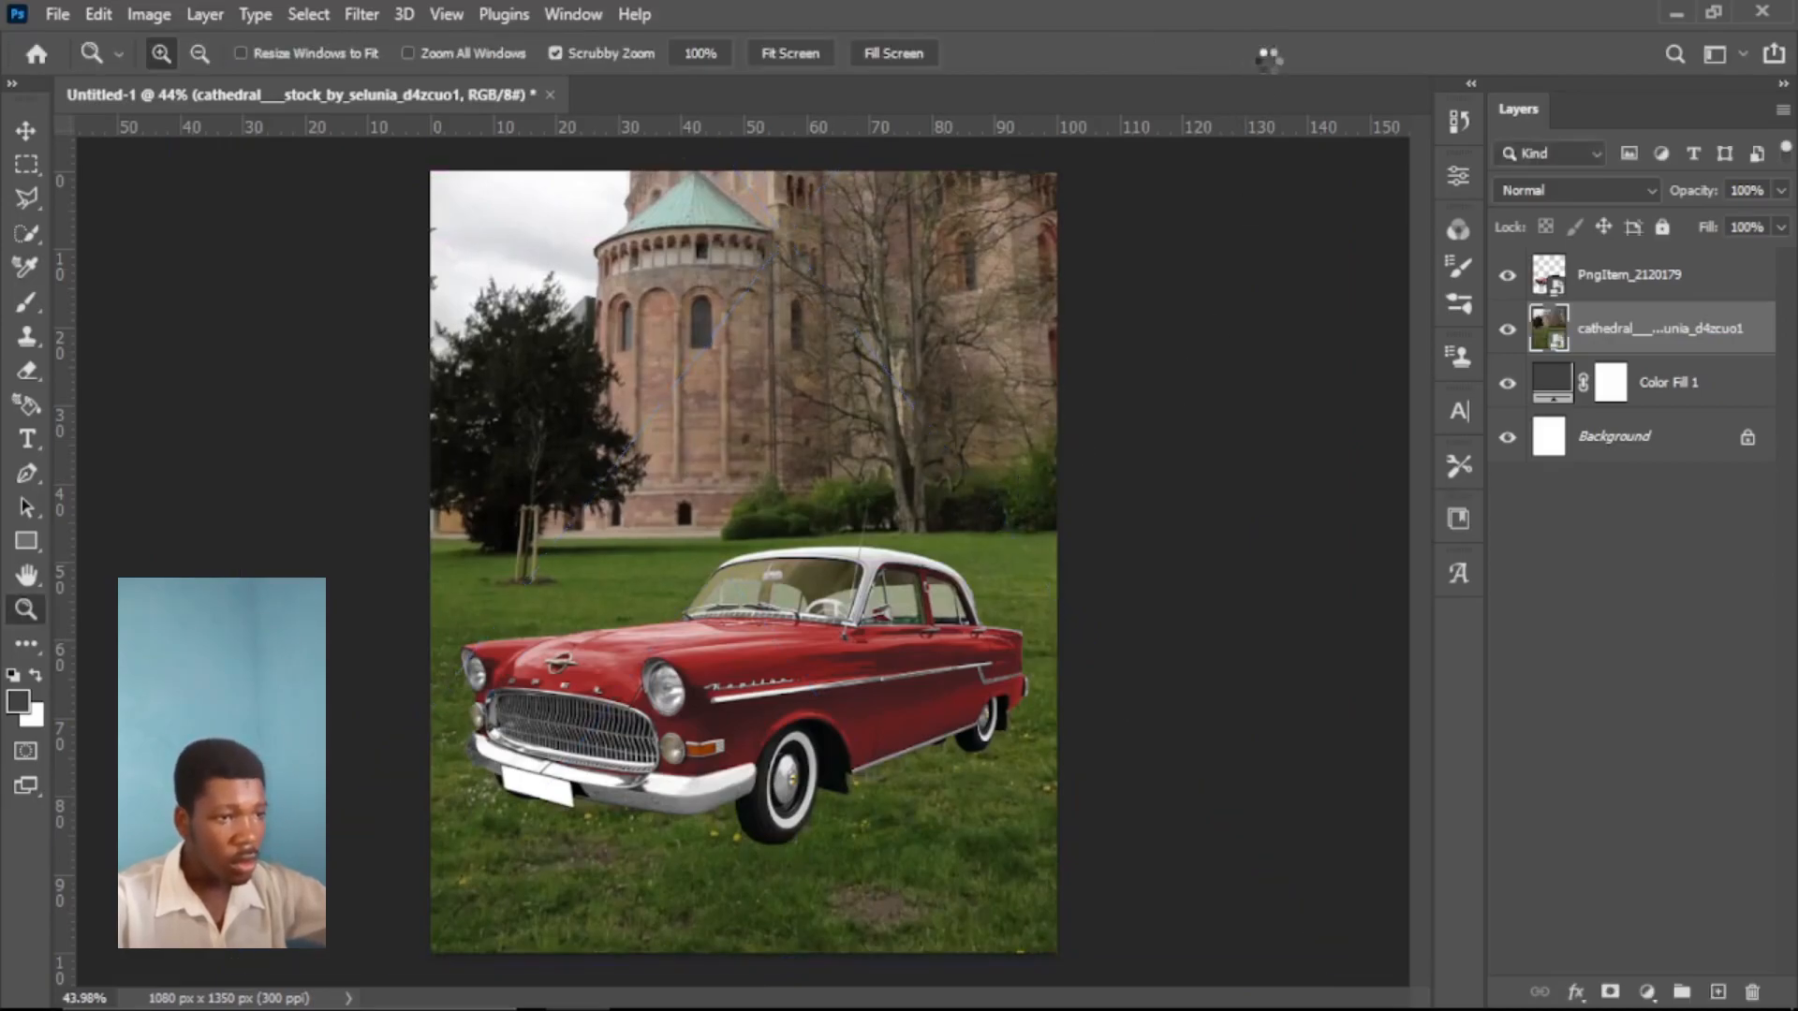
# - Add a layer mask to the cathedral layer and hide everything above the foreground grass with a 600 px soft eraser
pyautogui.click(1611, 992)
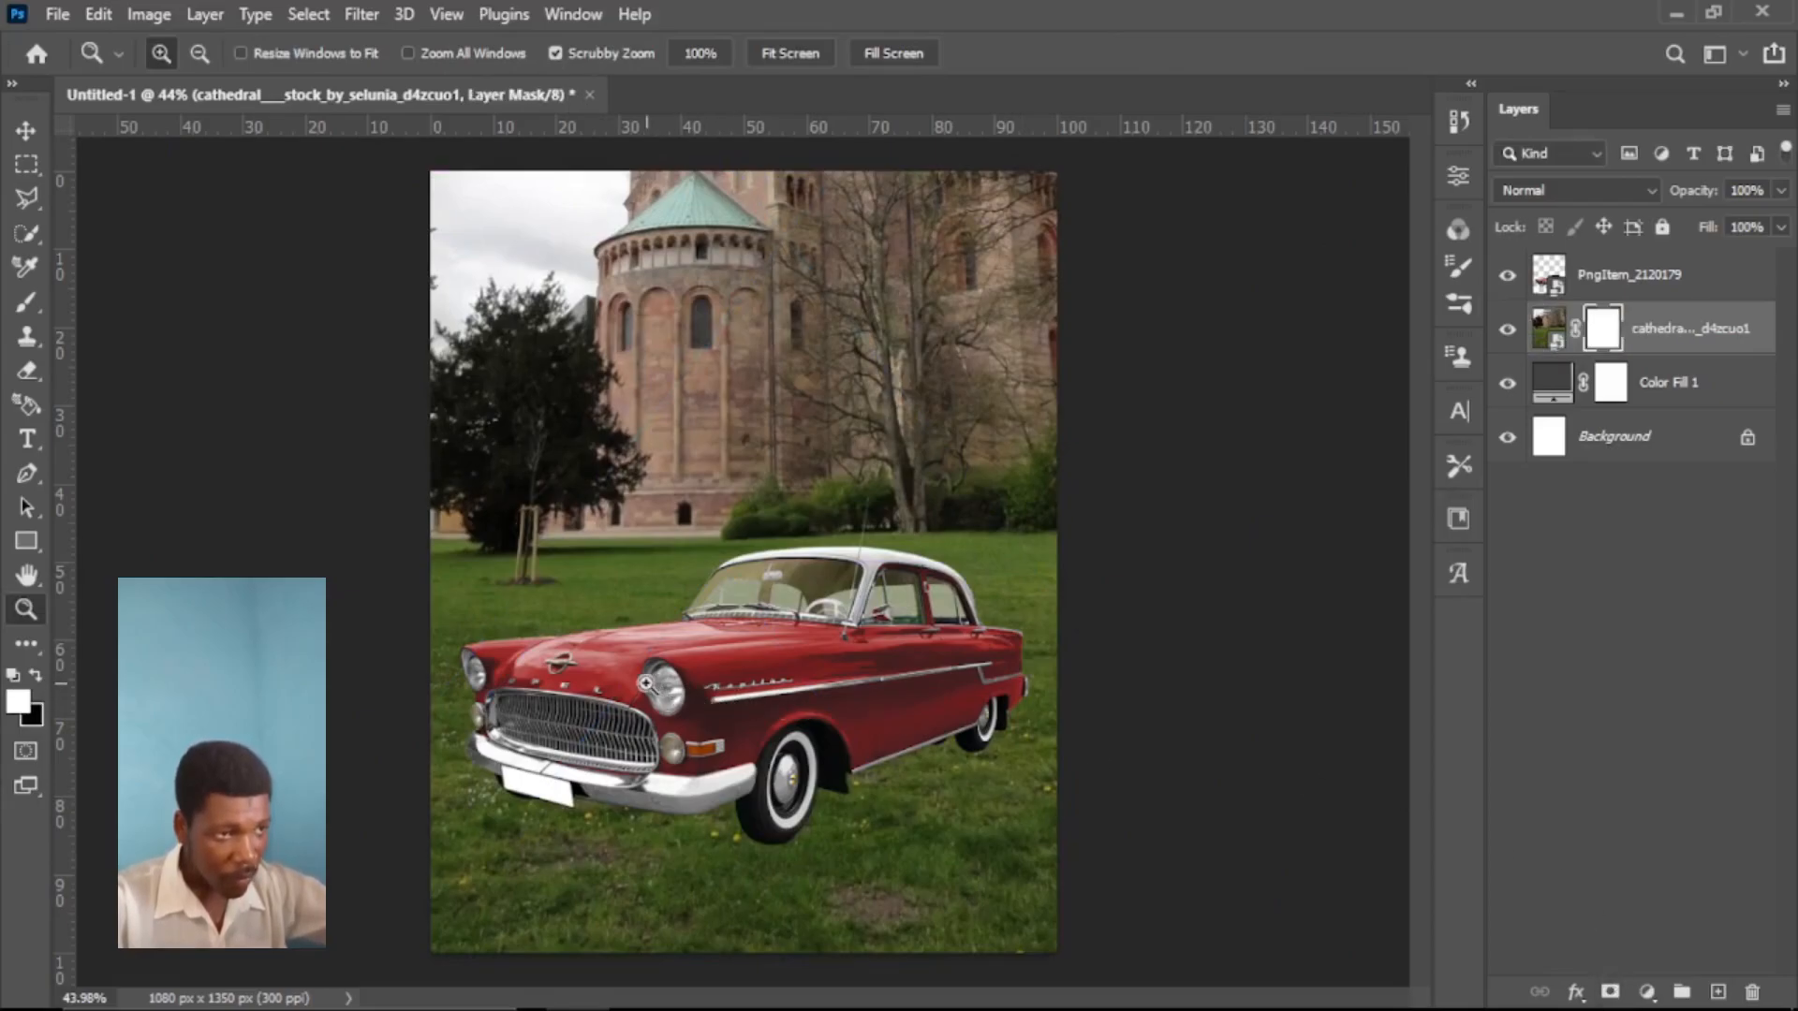
pyautogui.press('e')
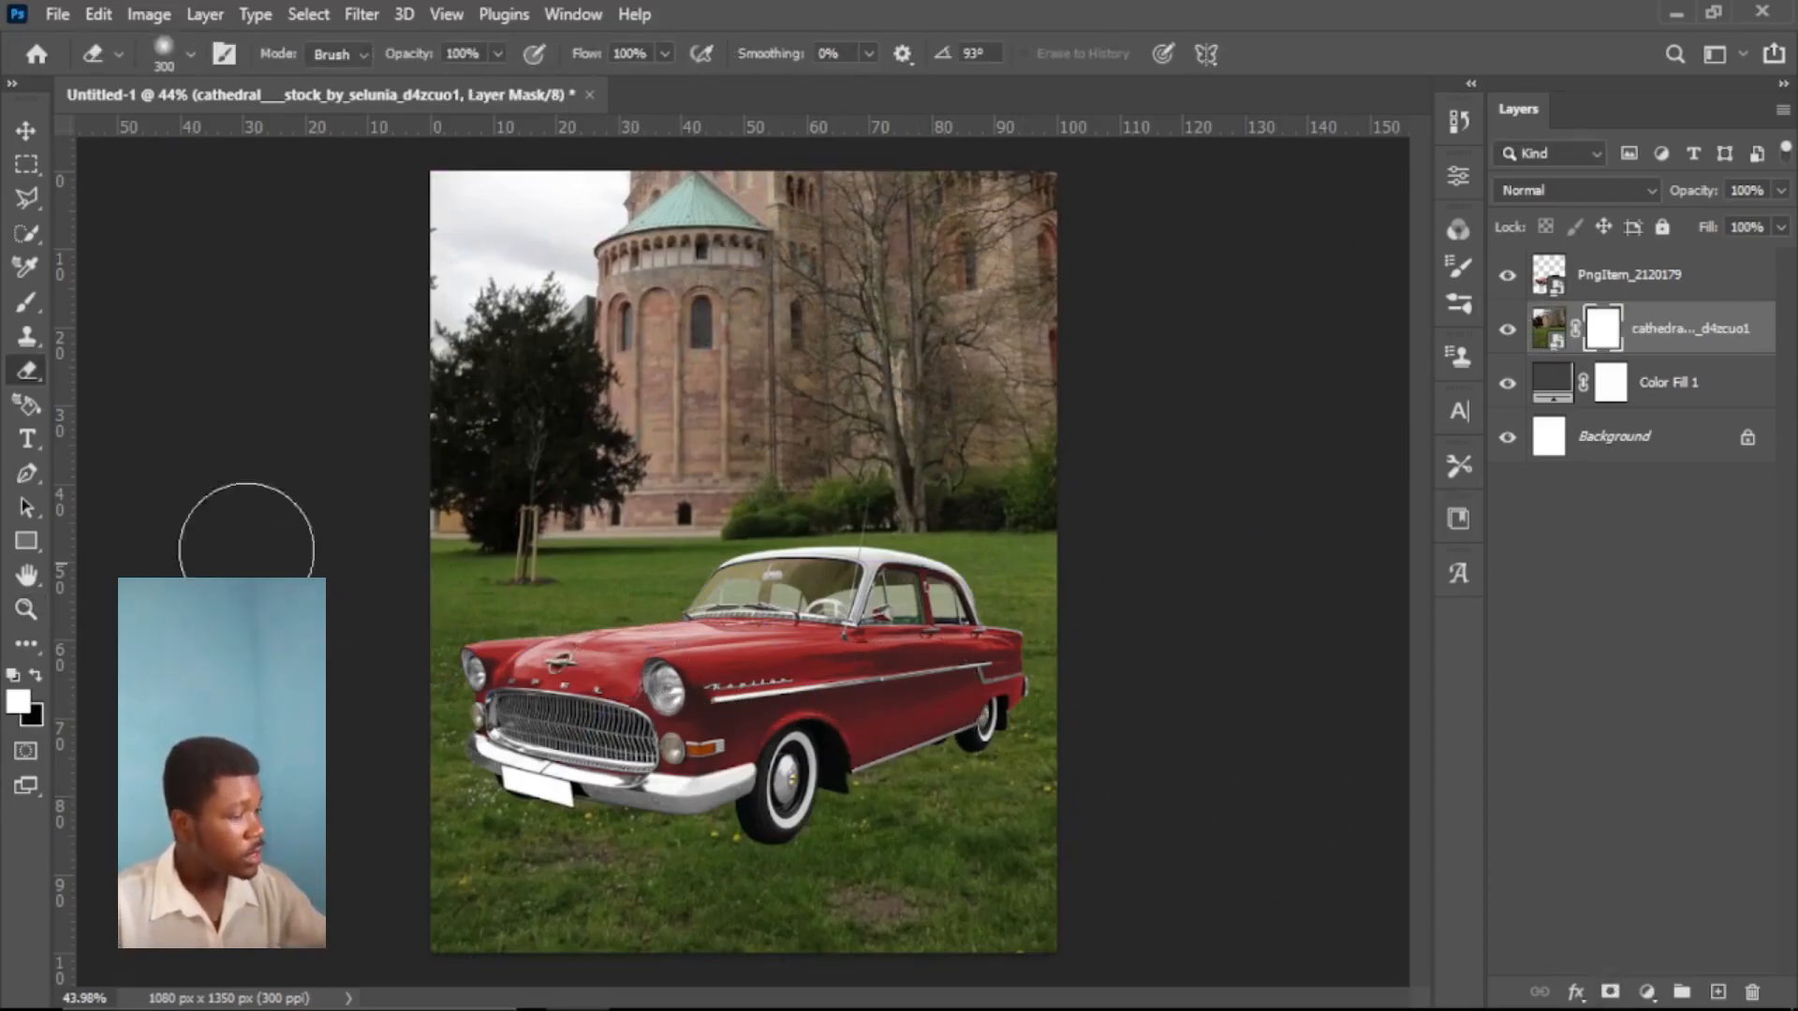
pyautogui.rightClick(29, 373)
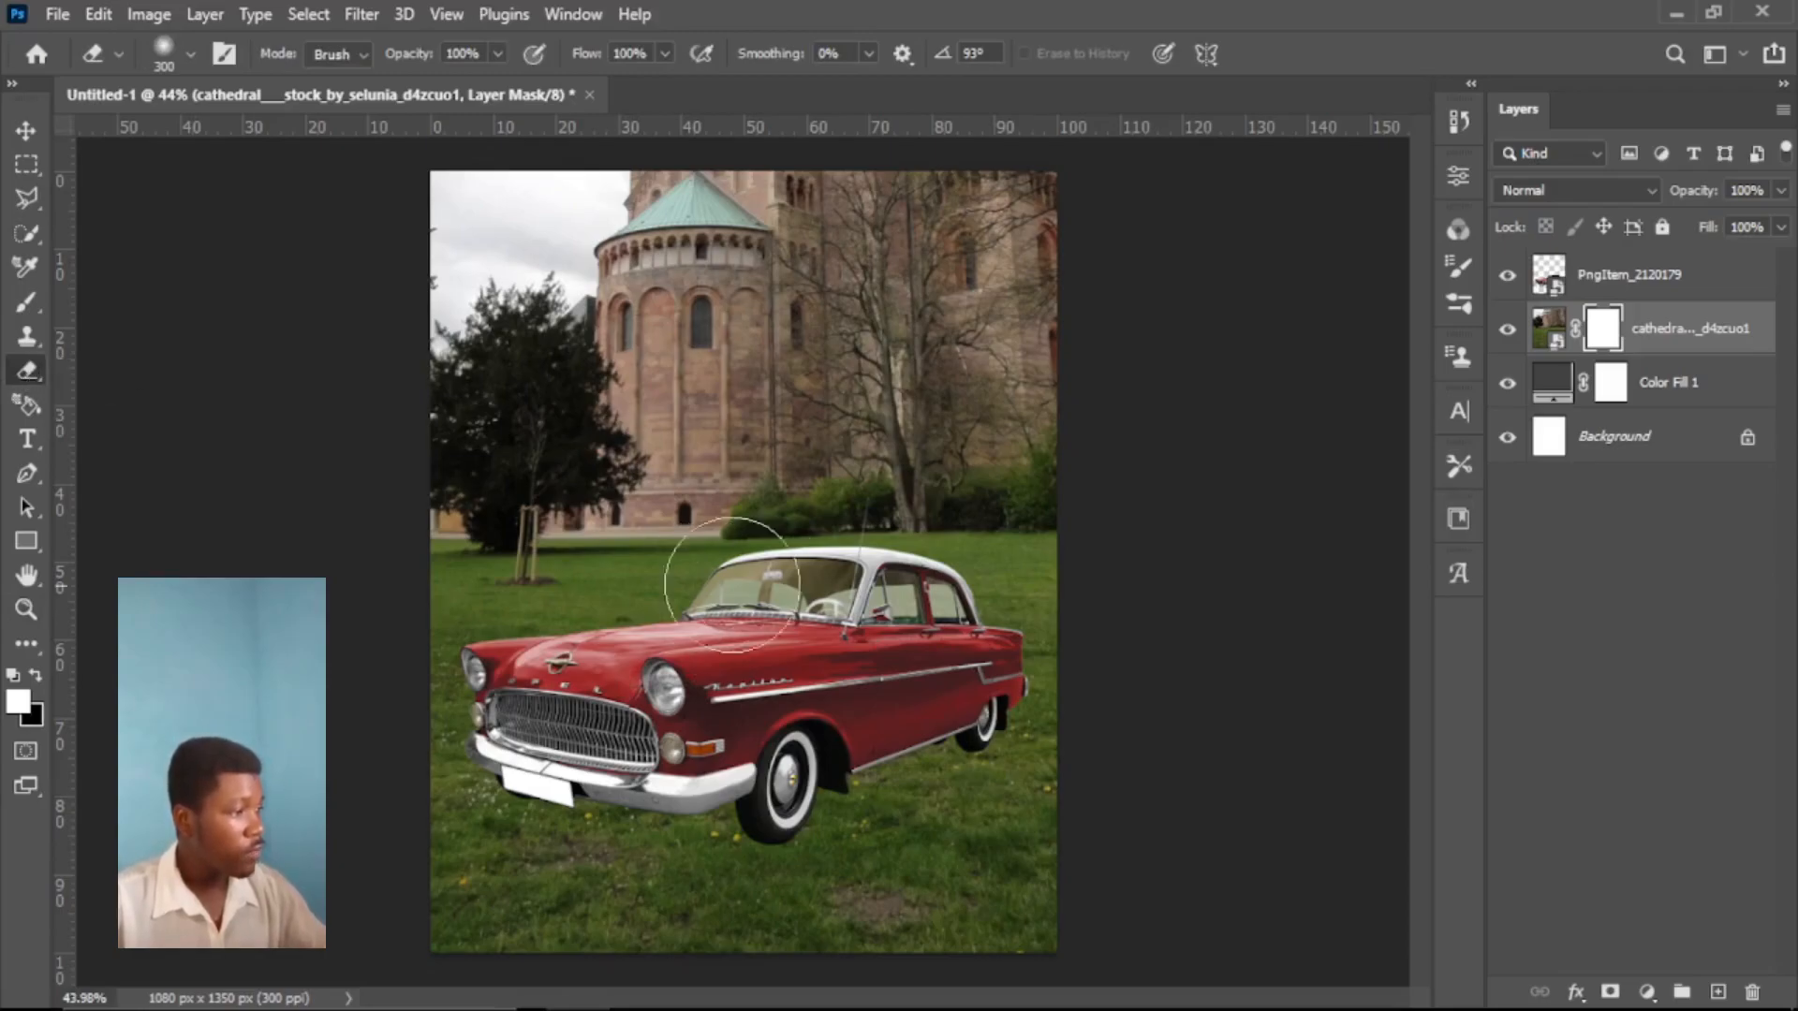
pyautogui.press(']')
pyautogui.press(']')
pyautogui.press(']')
pyautogui.moveTo(529, 358)
pyautogui.mouseDown()
pyautogui.moveTo(721, 361)
pyautogui.moveTo(603, 318)
pyautogui.moveTo(900, 209)
pyautogui.moveTo(814, 201)
pyautogui.mouseUp()
pyautogui.moveTo(678, 206)
pyautogui.mouseDown()
pyautogui.moveTo(399, 215)
pyautogui.moveTo(663, 252)
pyautogui.moveTo(514, 366)
pyautogui.moveTo(610, 448)
pyautogui.mouseUp()
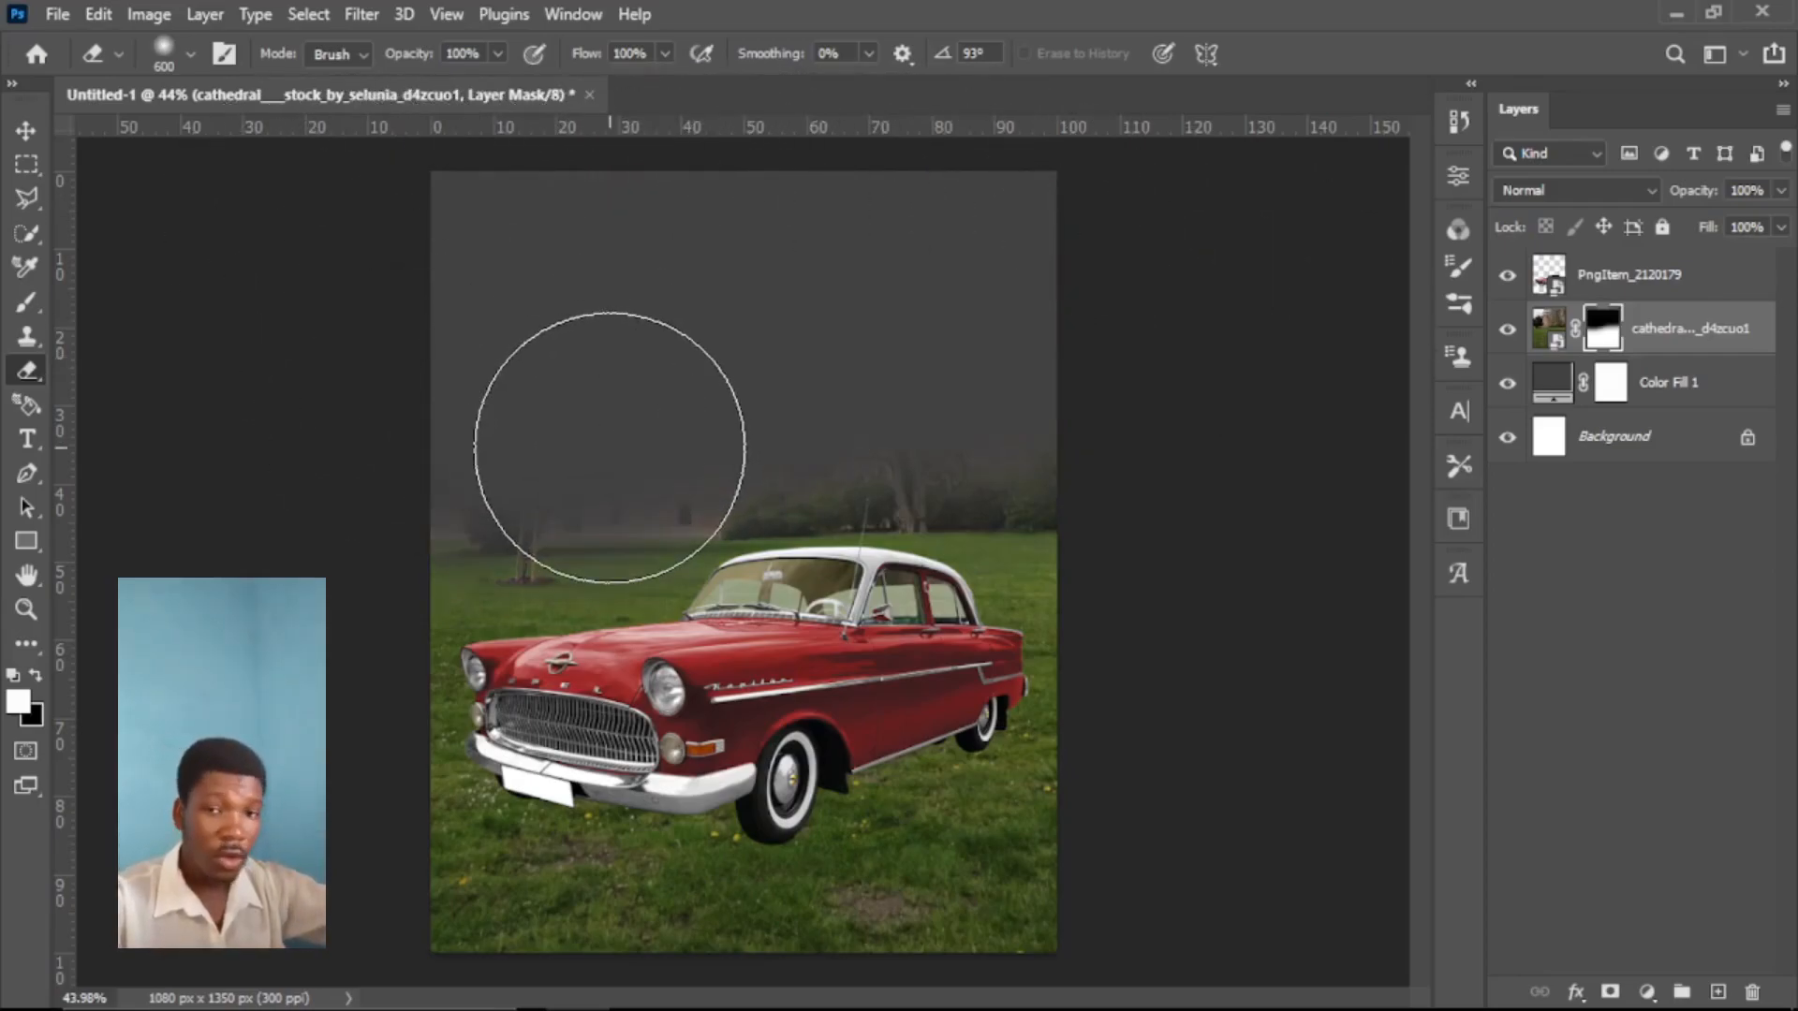
pyautogui.moveTo(1164, 433)
pyautogui.mouseDown()
pyautogui.moveTo(911, 487)
pyautogui.moveTo(467, 441)
pyautogui.moveTo(517, 444)
pyautogui.moveTo(491, 465)
pyautogui.moveTo(961, 436)
pyautogui.moveTo(1174, 460)
pyautogui.moveTo(1167, 511)
pyautogui.moveTo(911, 485)
pyautogui.moveTo(462, 508)
pyautogui.moveTo(1058, 489)
pyautogui.moveTo(1067, 444)
pyautogui.mouseUp()
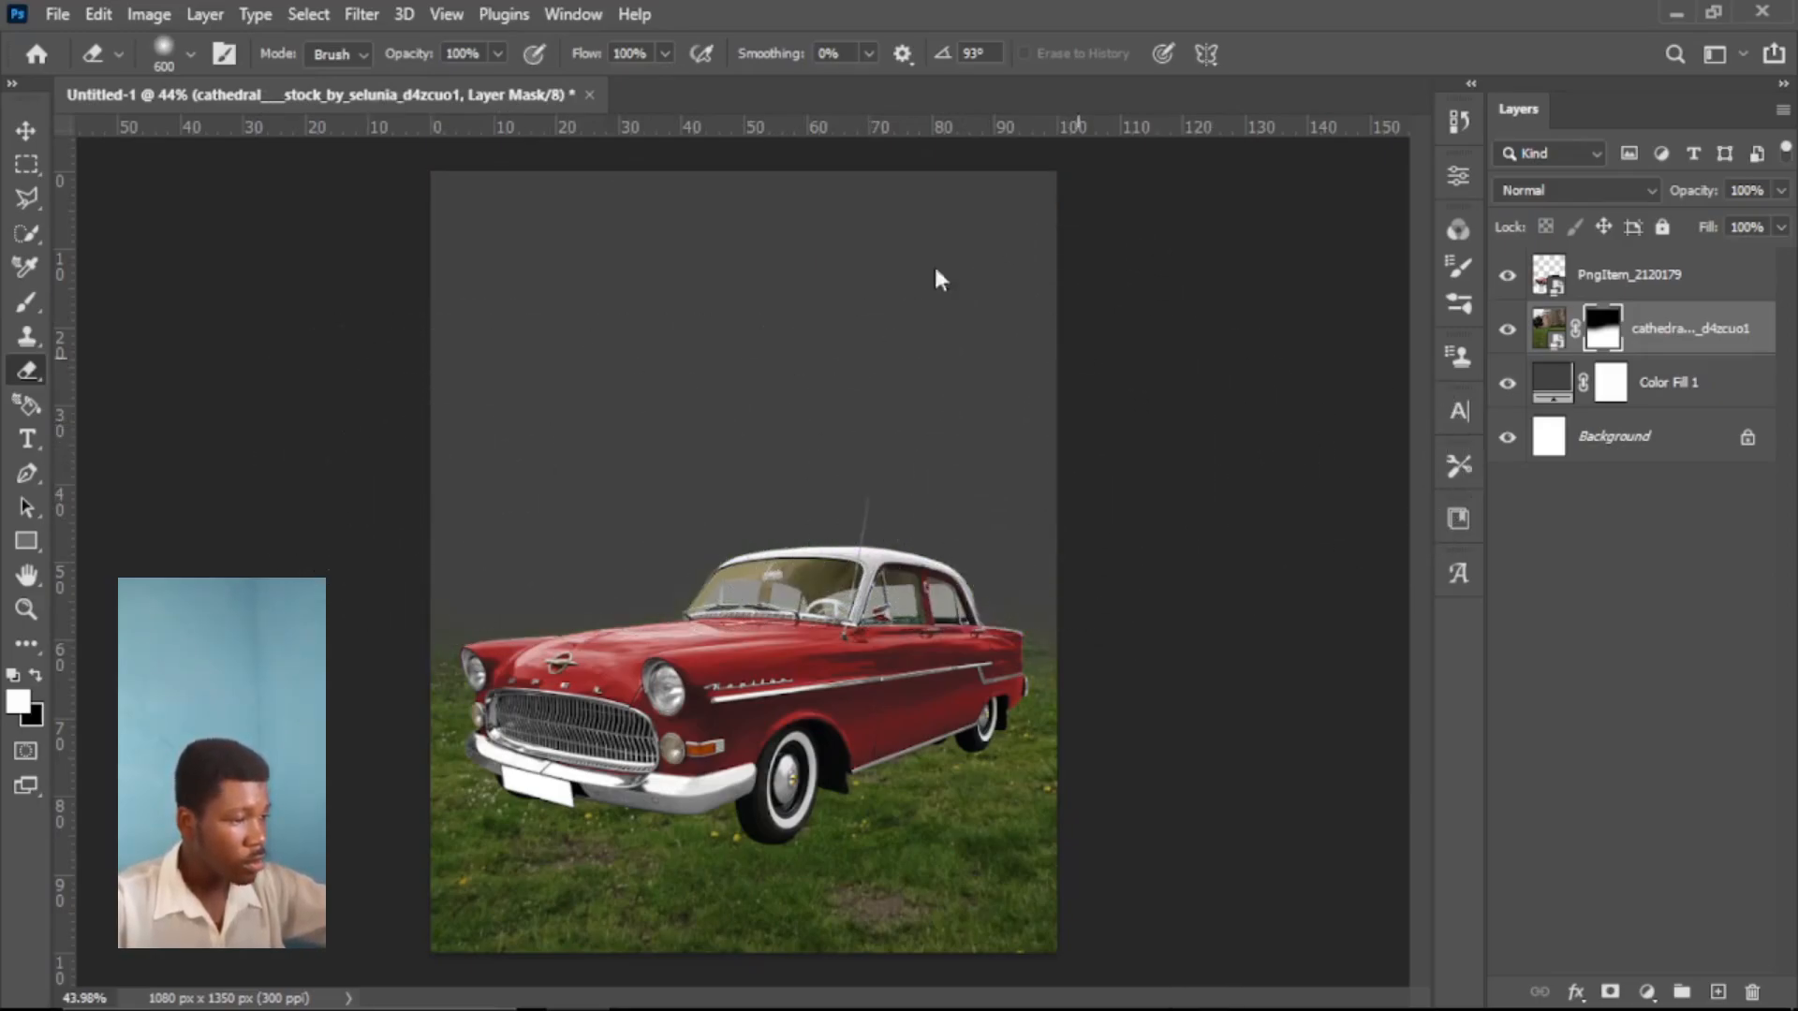
# - Place the canada_4 skyline image above Color Fill 1 at about 25% scale, centered behind the car and raised toward the canvas top
pyautogui.click(1707, 391)
pyautogui.click(636, 993)
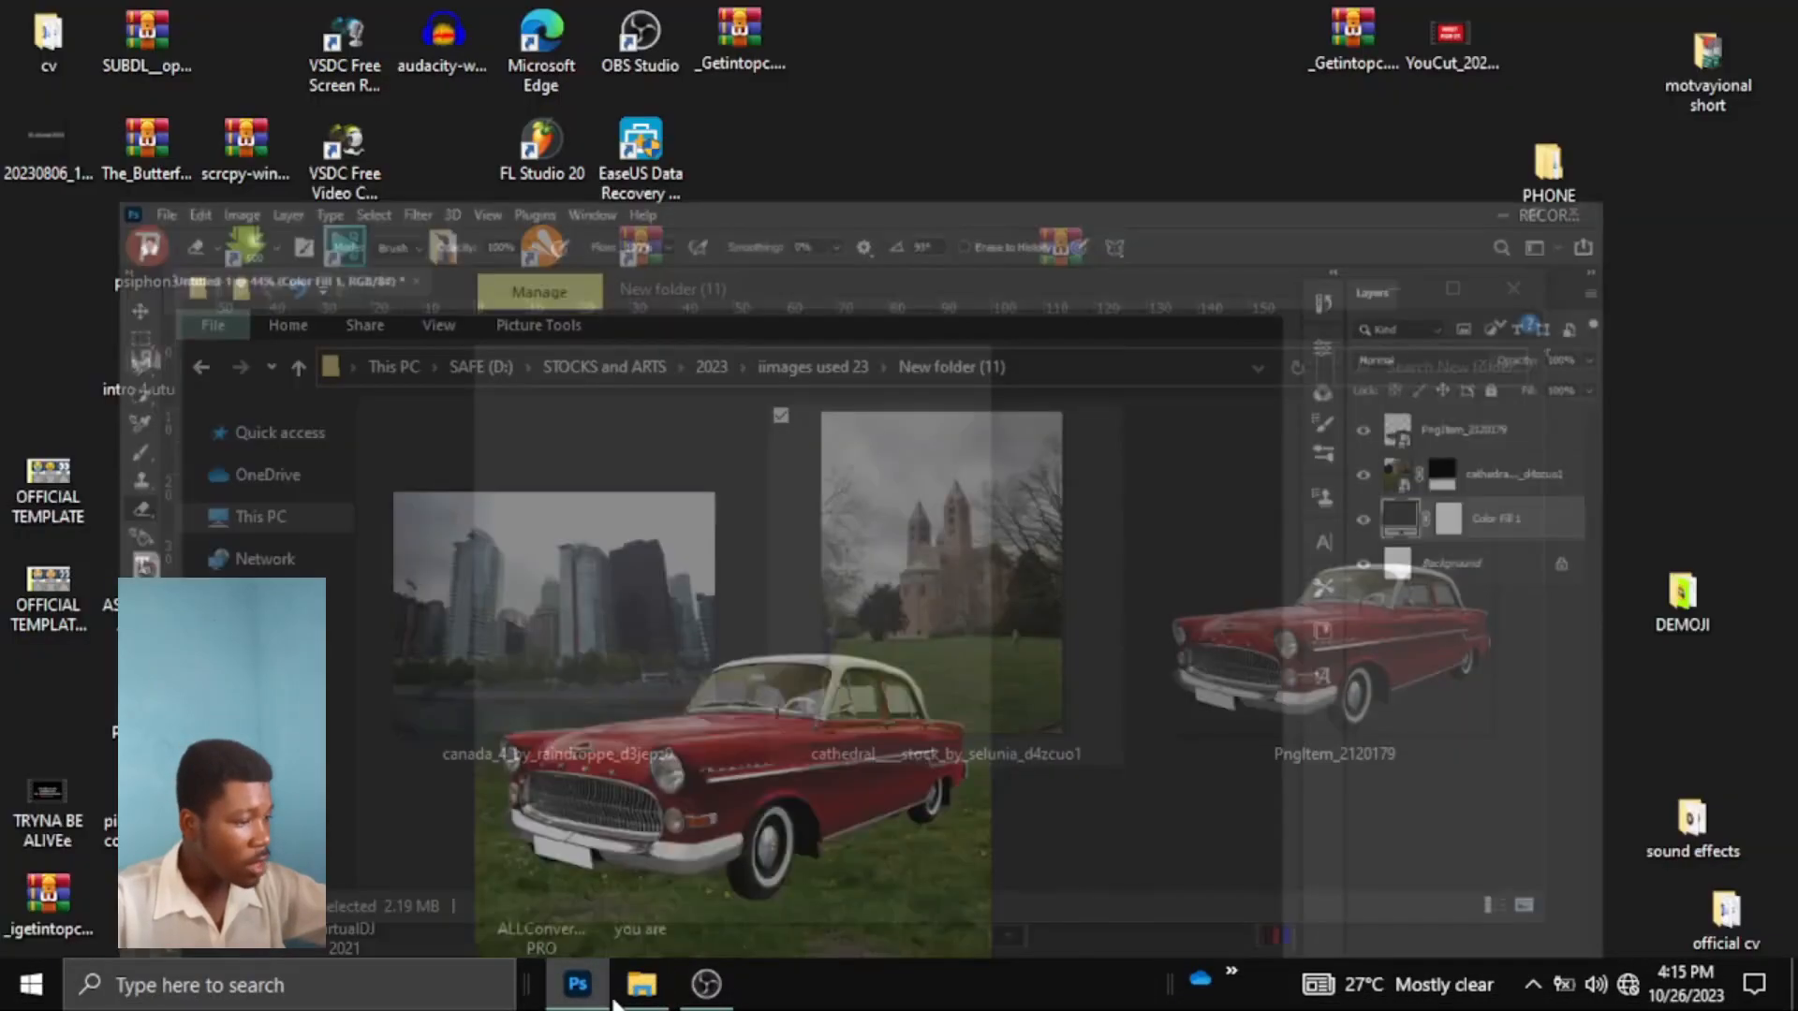
pyautogui.moveTo(587, 661); pyautogui.dragTo(704, 619)
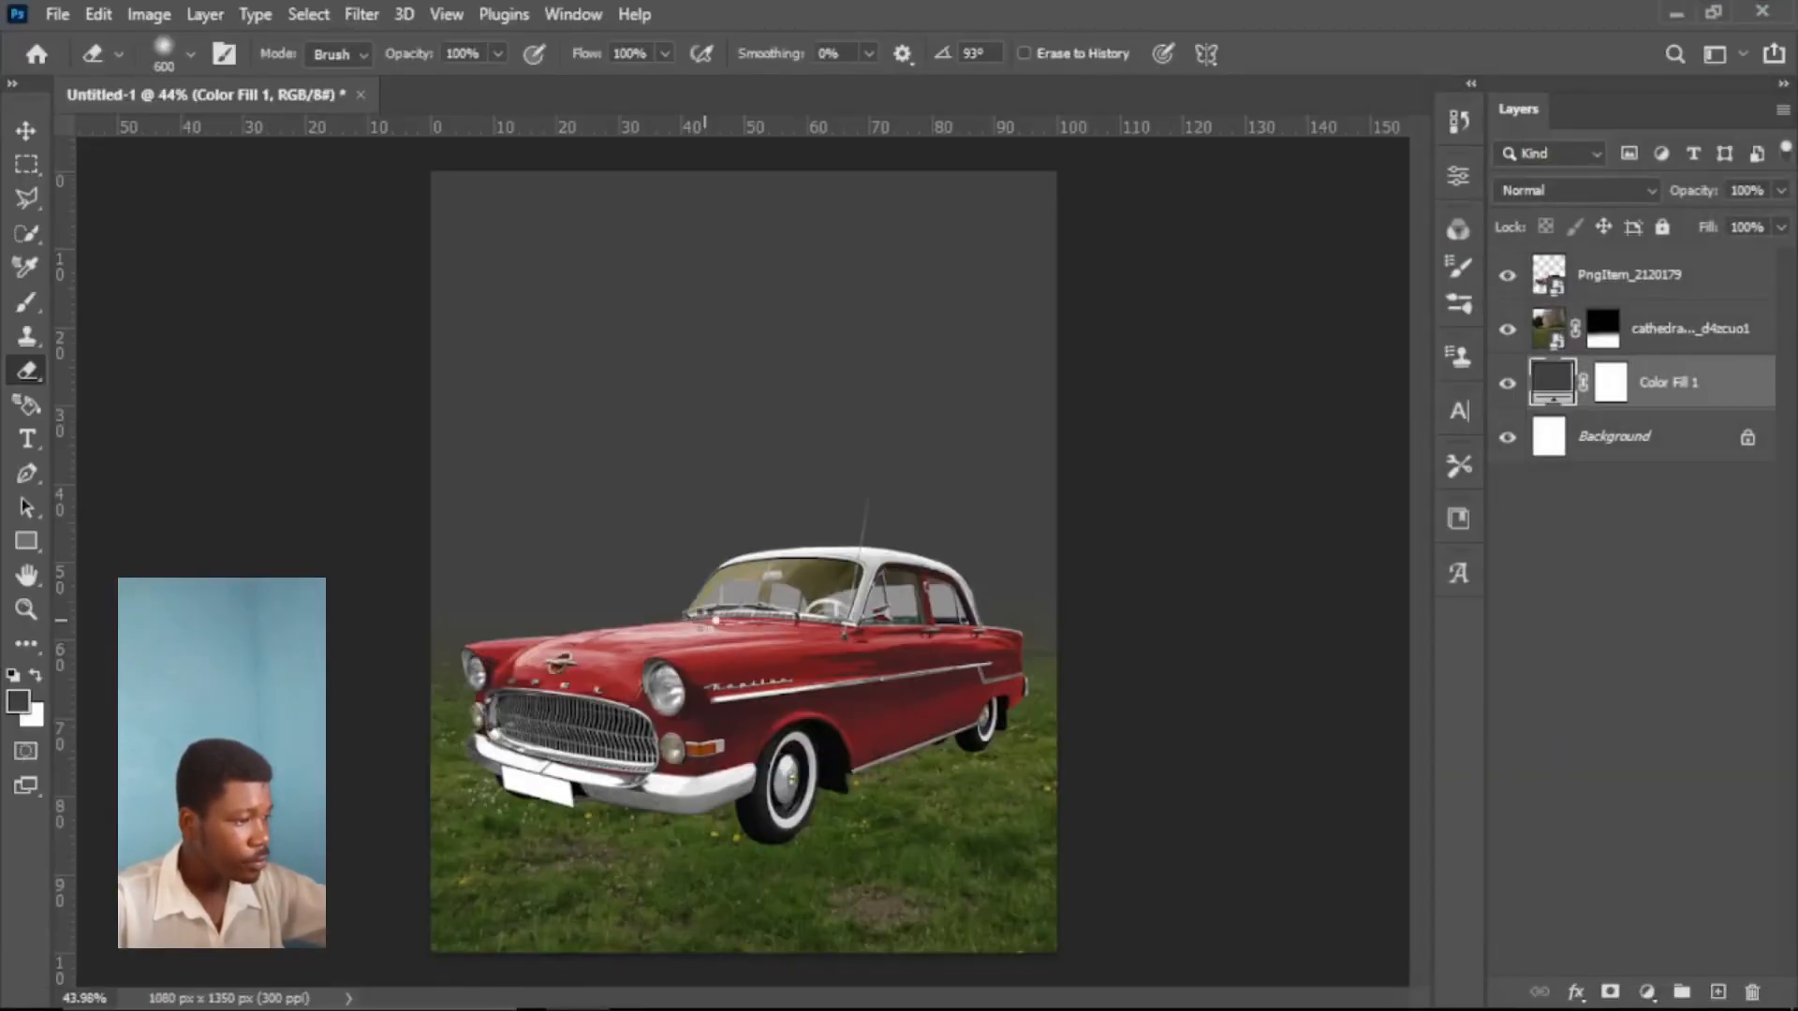
pyautogui.moveTo(751, 338); pyautogui.dragTo(744, 140)
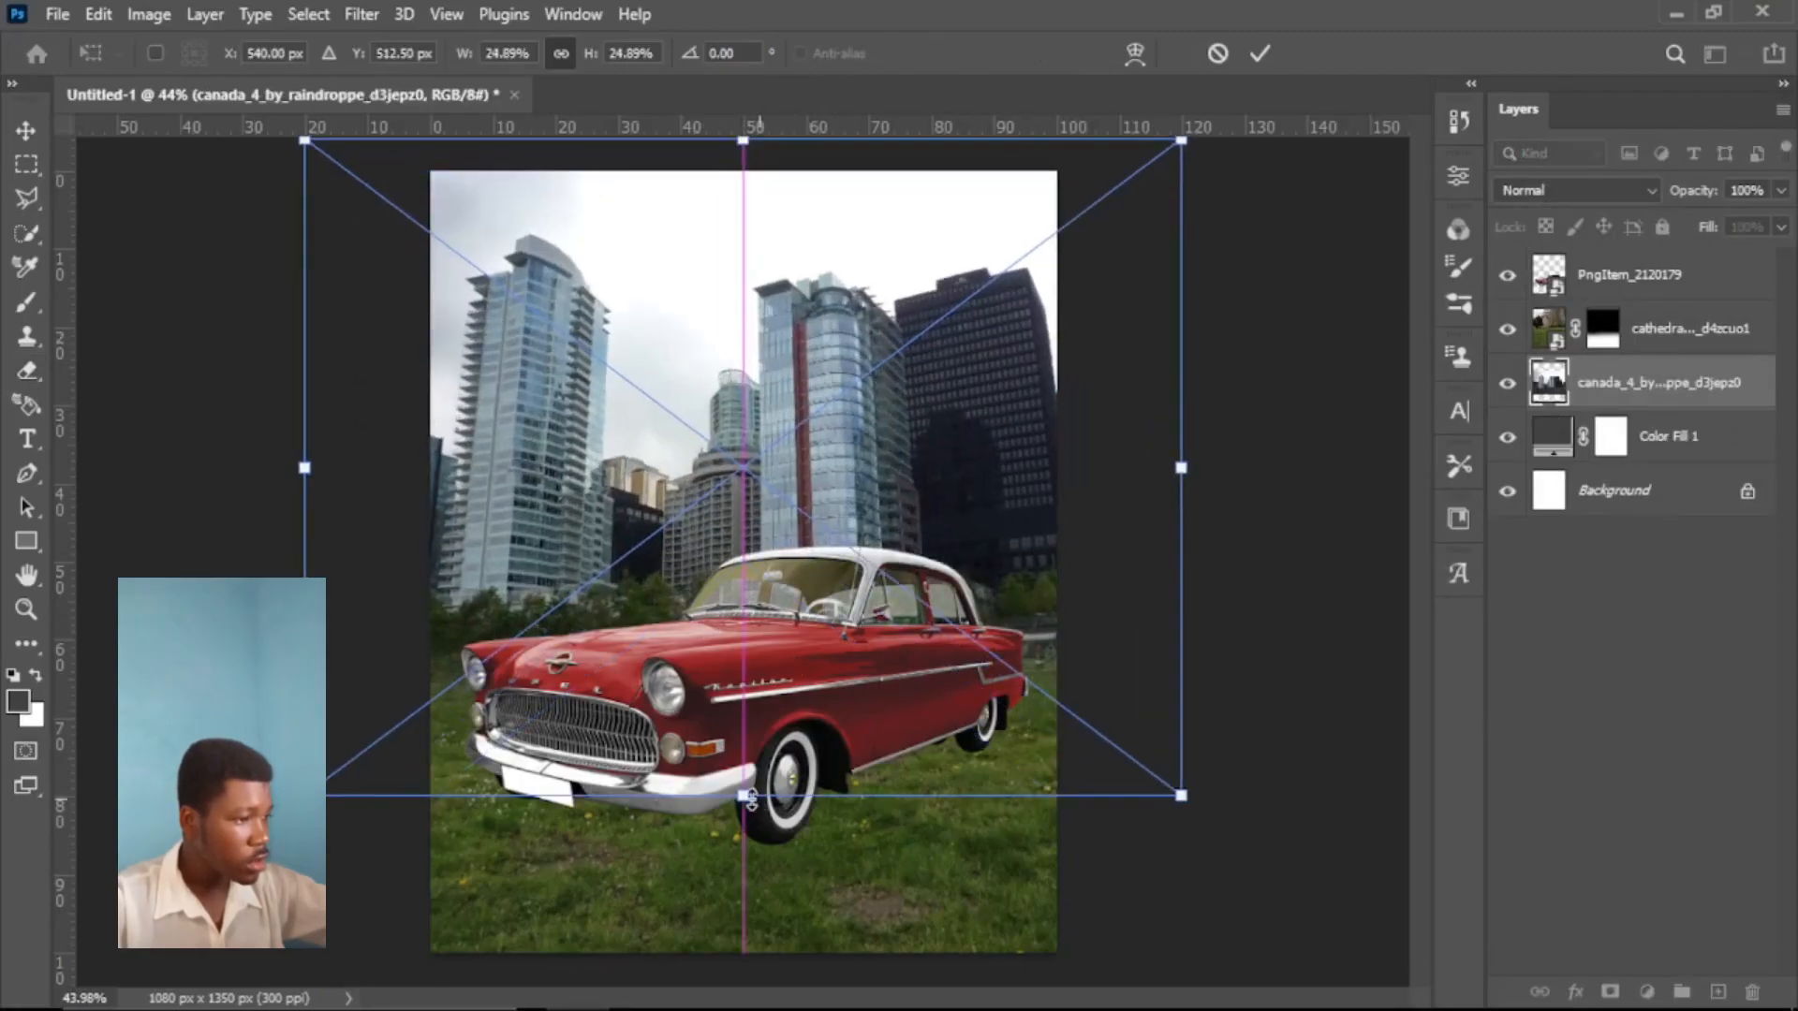
pyautogui.moveTo(960, 580); pyautogui.dragTo(968, 485)
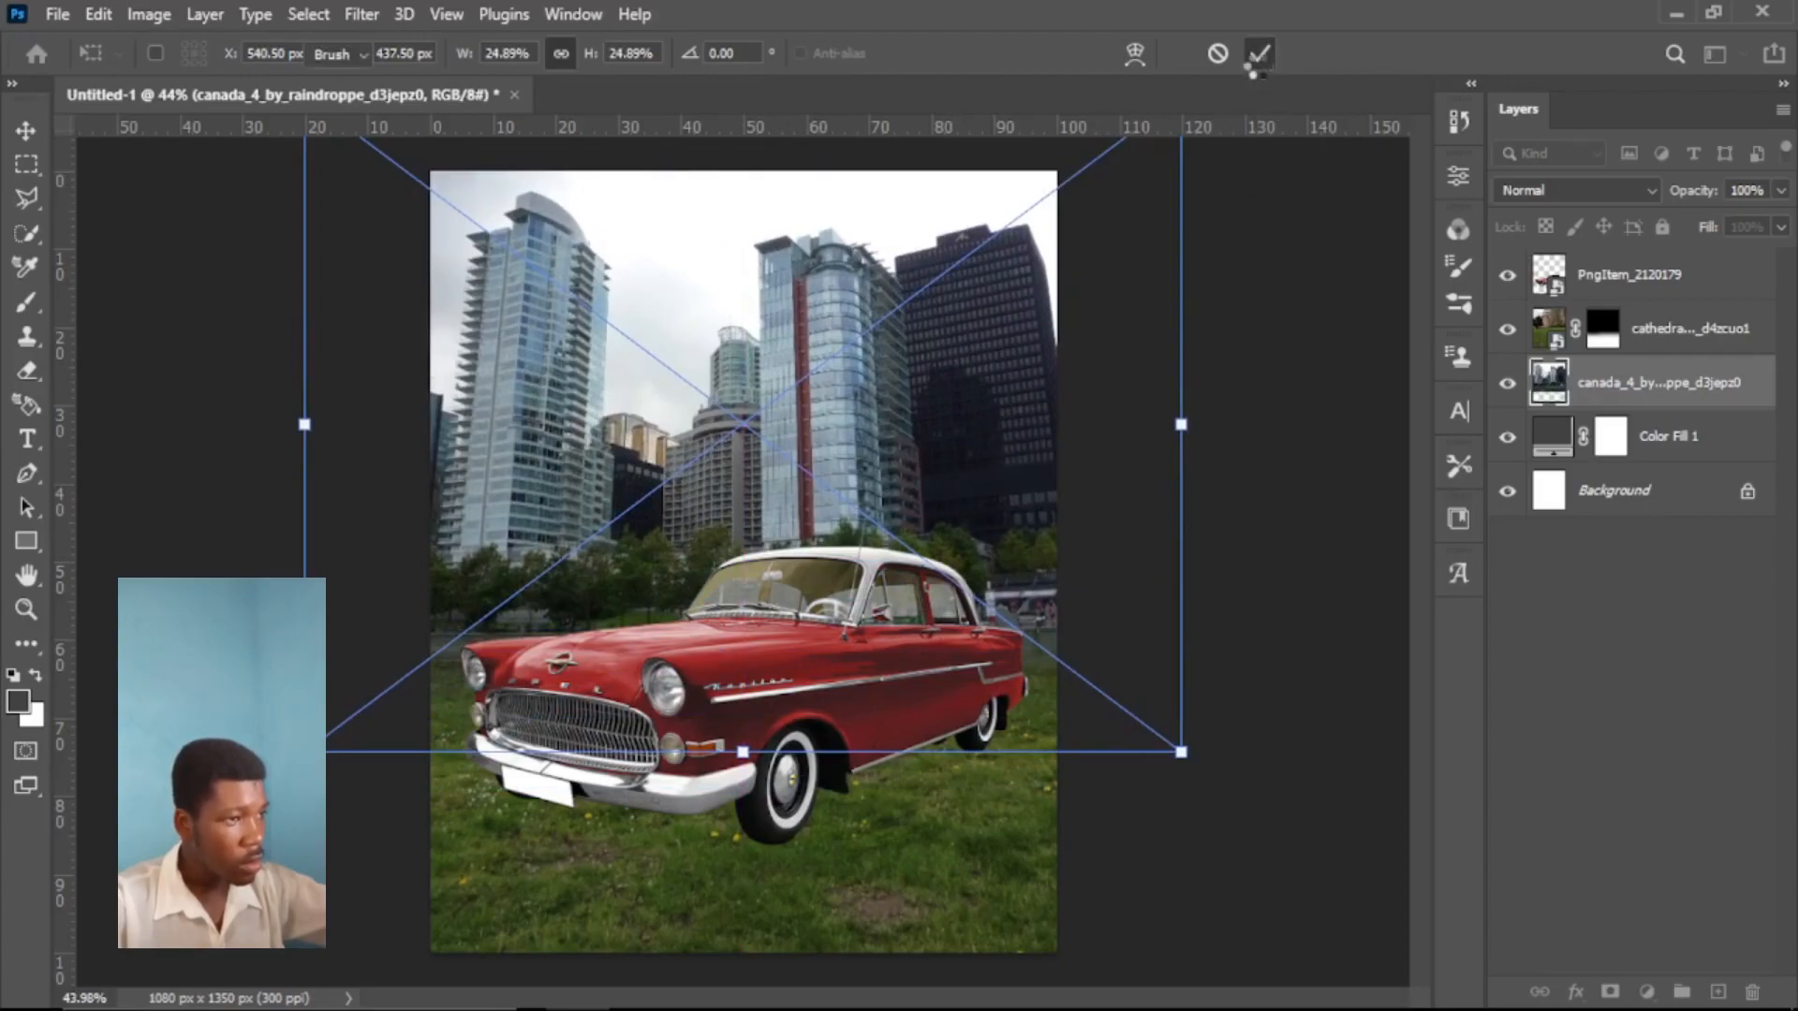
pyautogui.click(1260, 53)
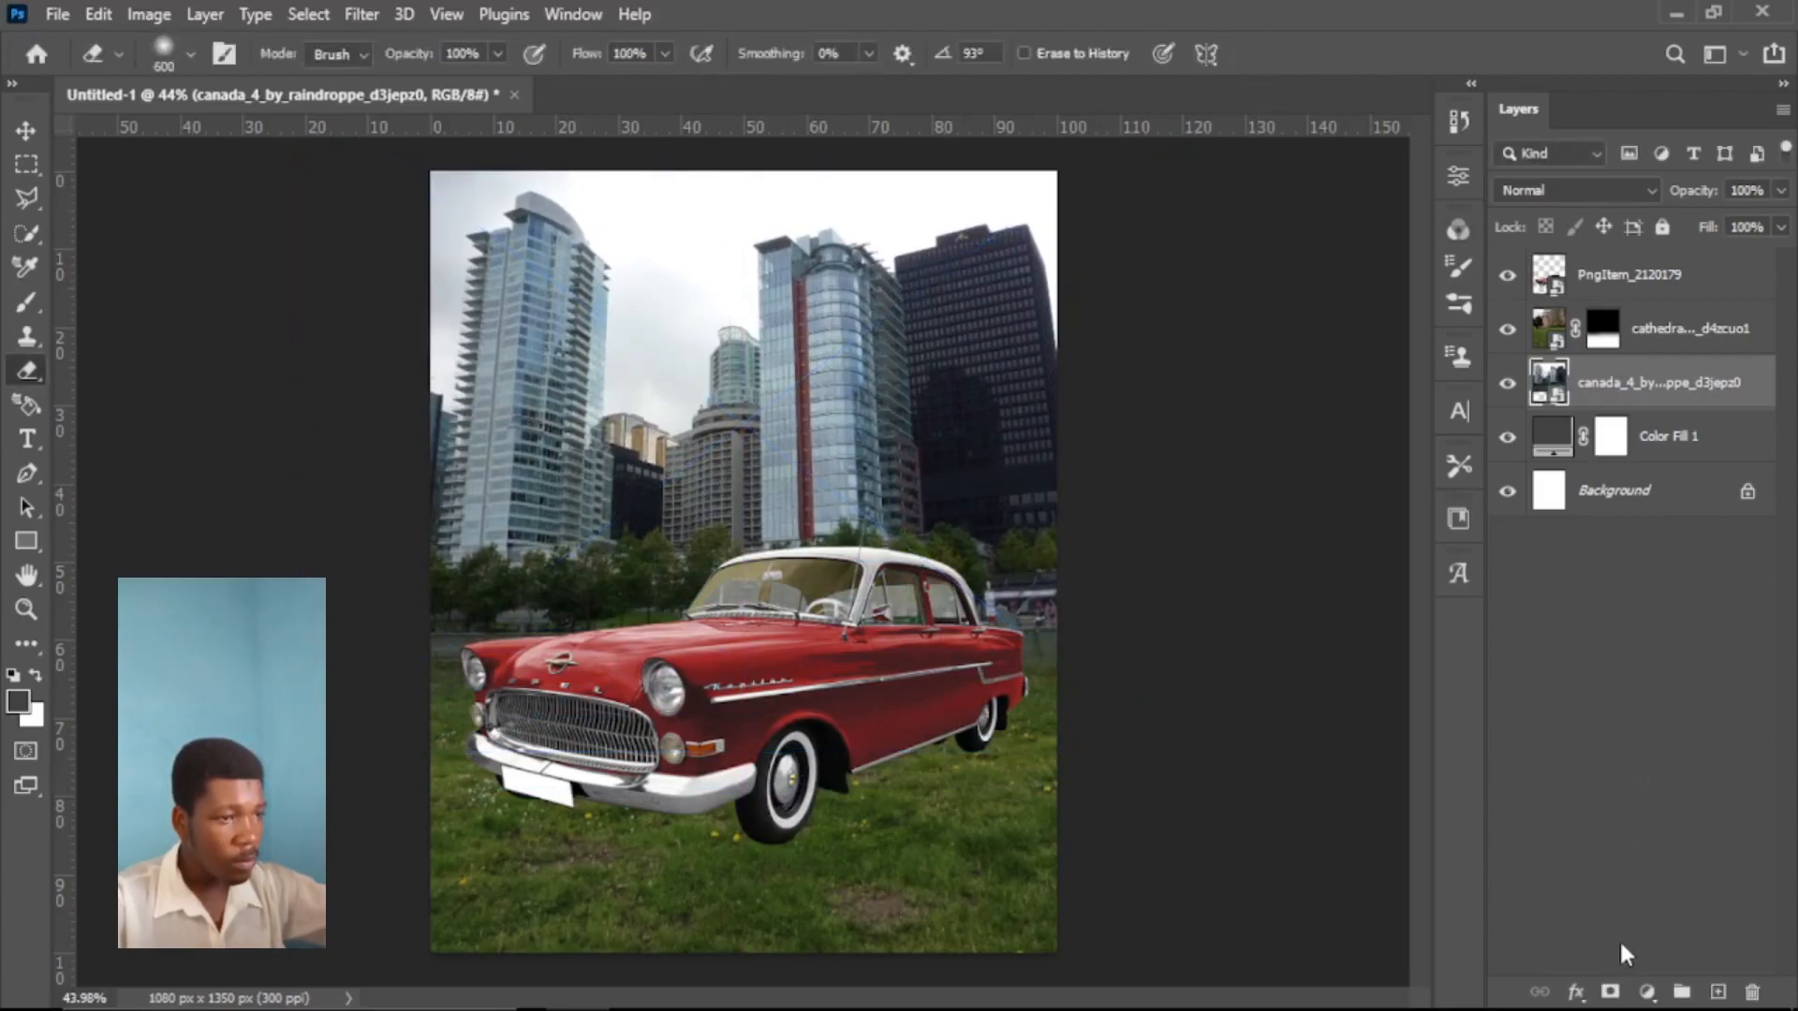
# - Mask out the skyline layer's lower part with the 600 px eraser and move the skyline slightly down
pyautogui.click(1610, 992)
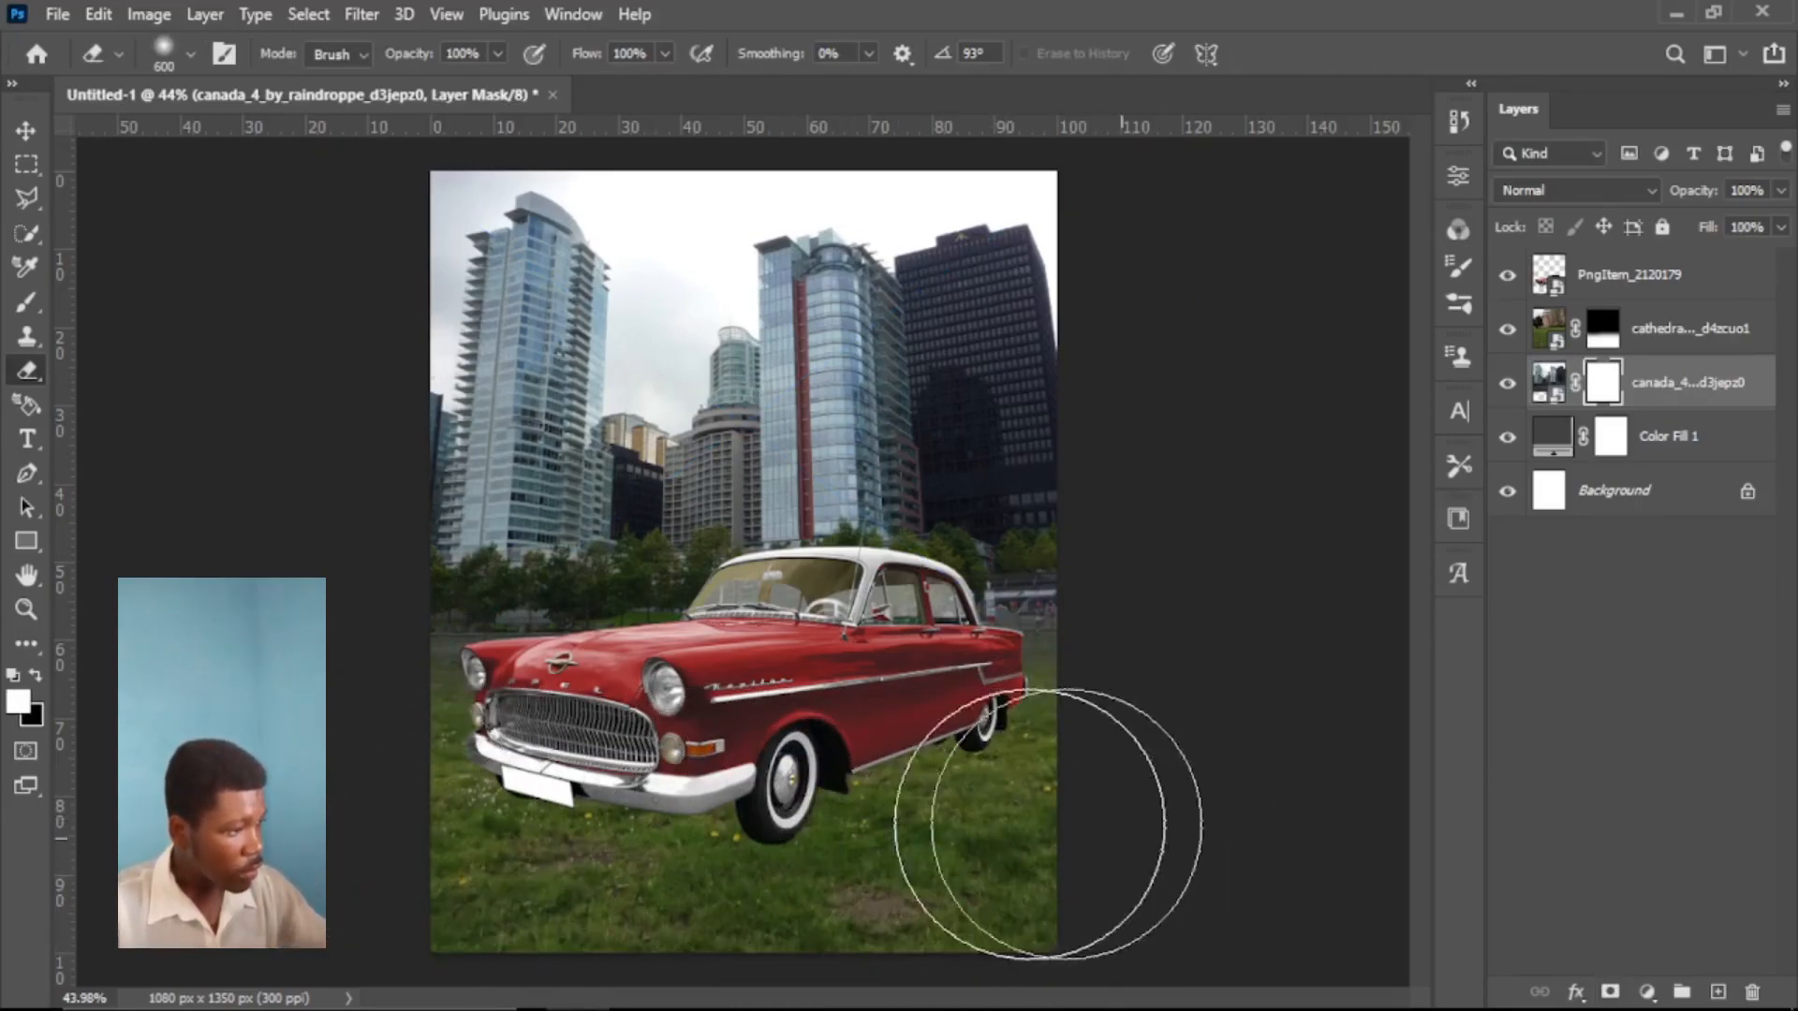
pyautogui.moveTo(993, 827); pyautogui.dragTo(983, 822)
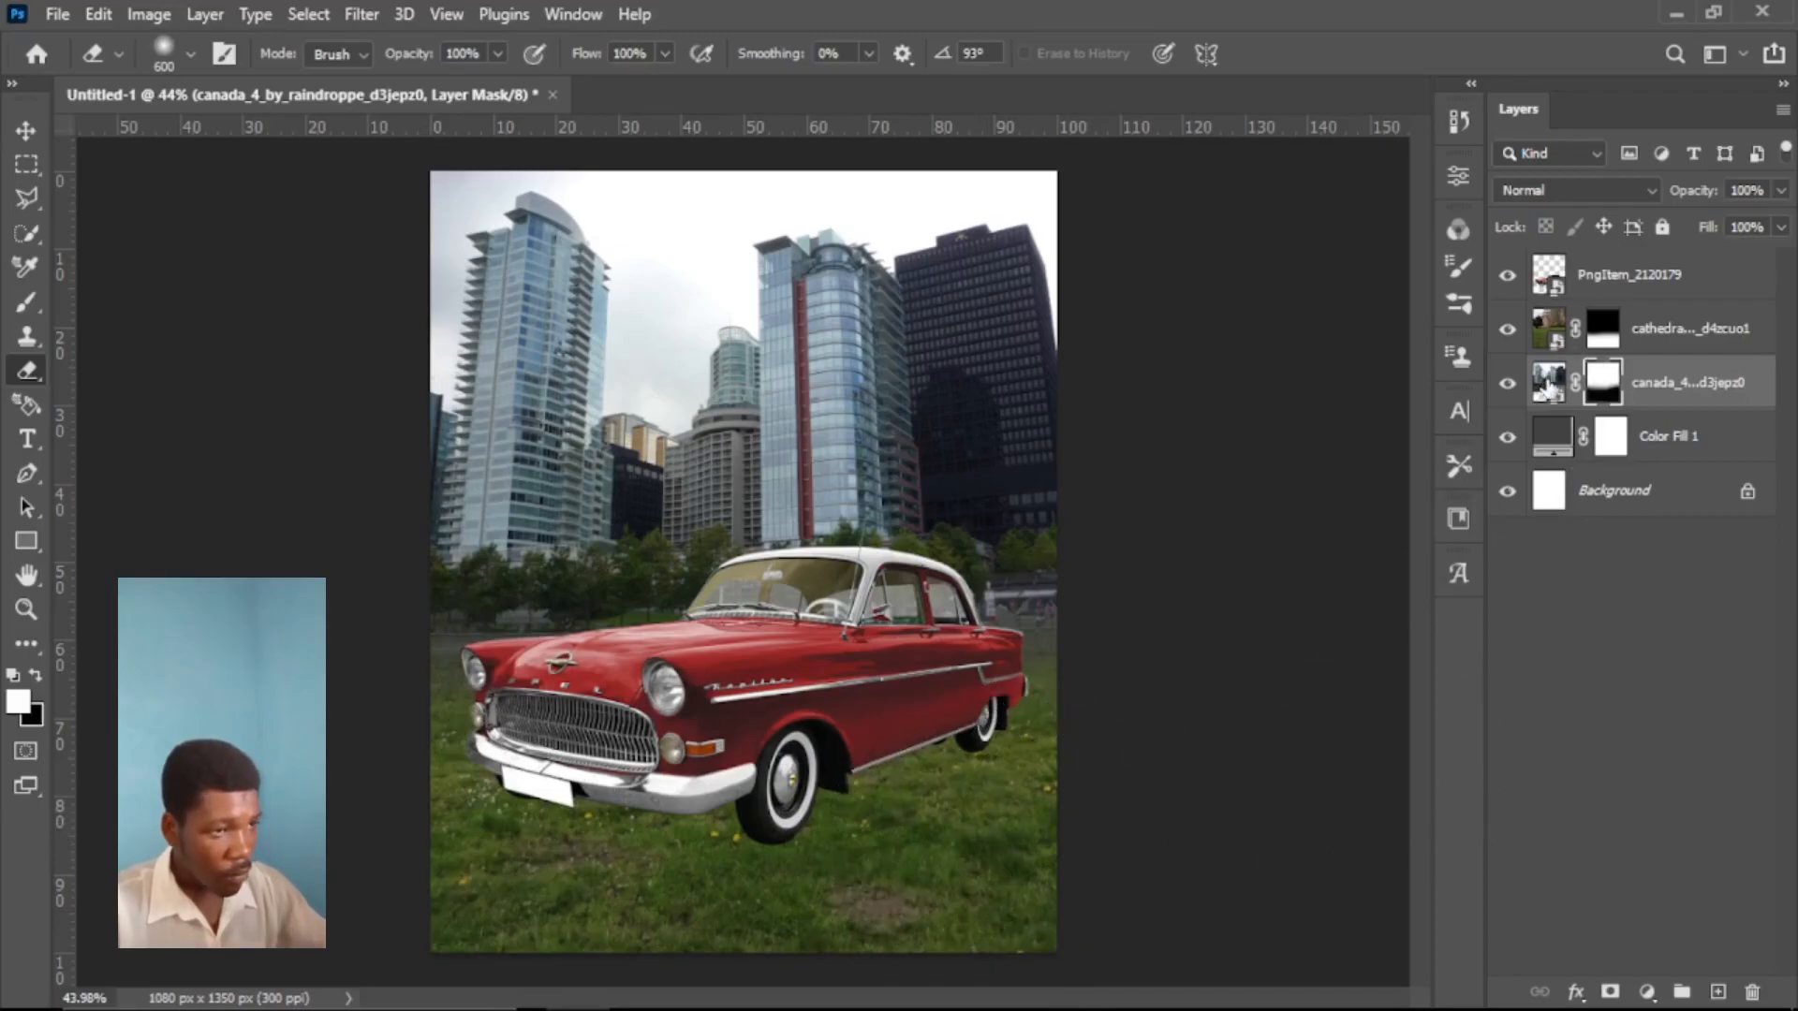
pyautogui.press('v')
pyautogui.moveTo(822, 354); pyautogui.dragTo(823, 370)
pyautogui.moveTo(971, 854); pyautogui.dragTo(974, 869)
pyautogui.moveTo(807, 740)
pyautogui.mouseDown()
pyautogui.moveTo(813, 770)
pyautogui.moveTo(807, 736)
pyautogui.mouseUp()
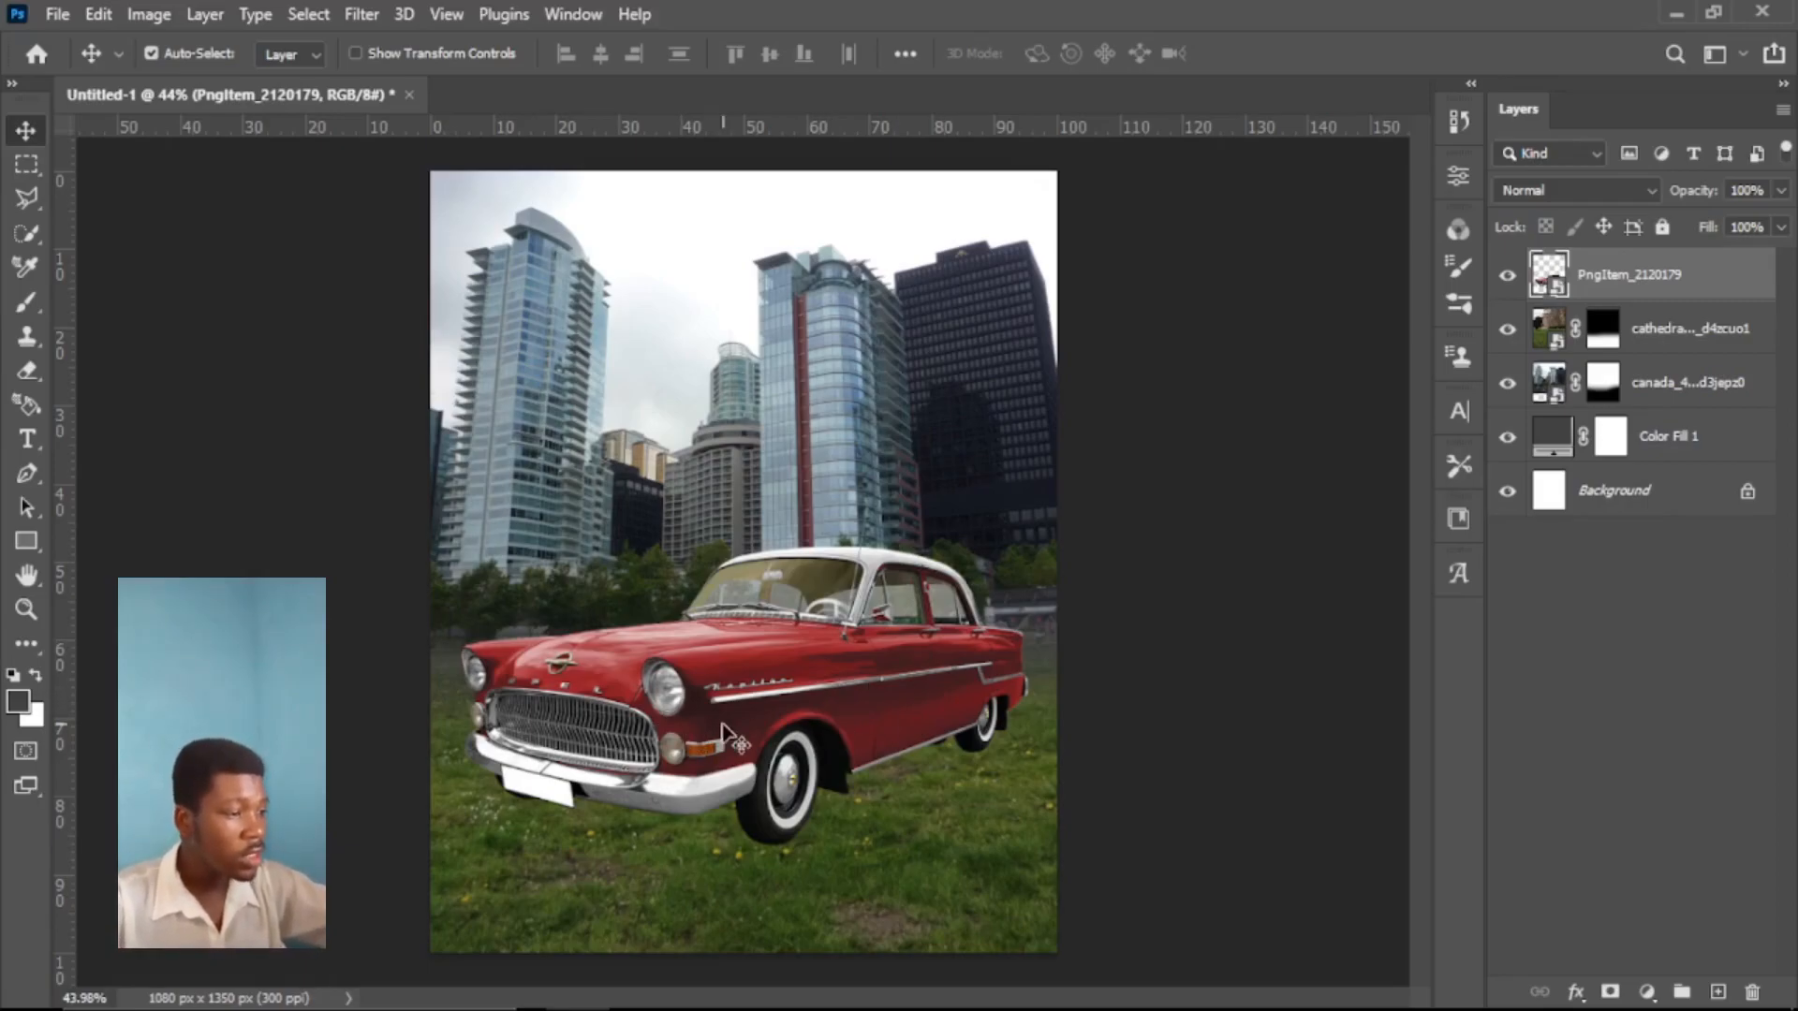
# - Paint a black shadow under the car on a new layer above the cathedral layer, using a soft brush of about 200 px at 100% opacity
pyautogui.click(1699, 348)
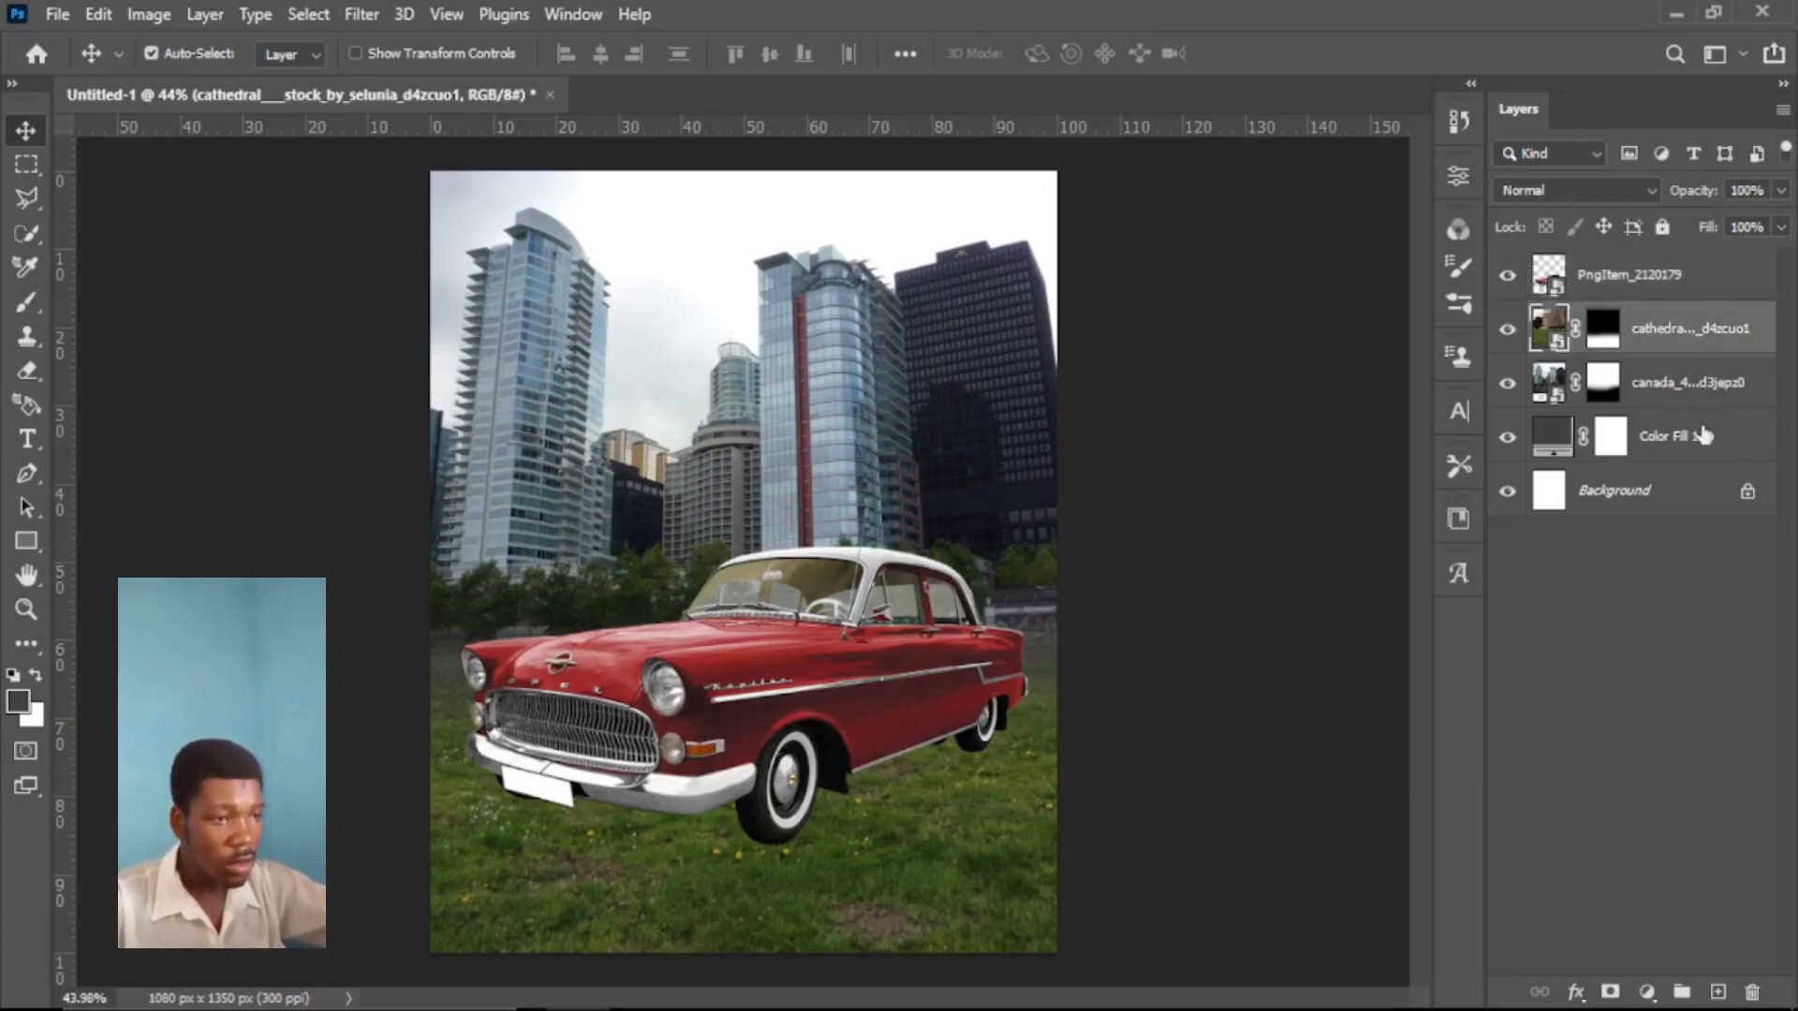
pyautogui.click(1718, 993)
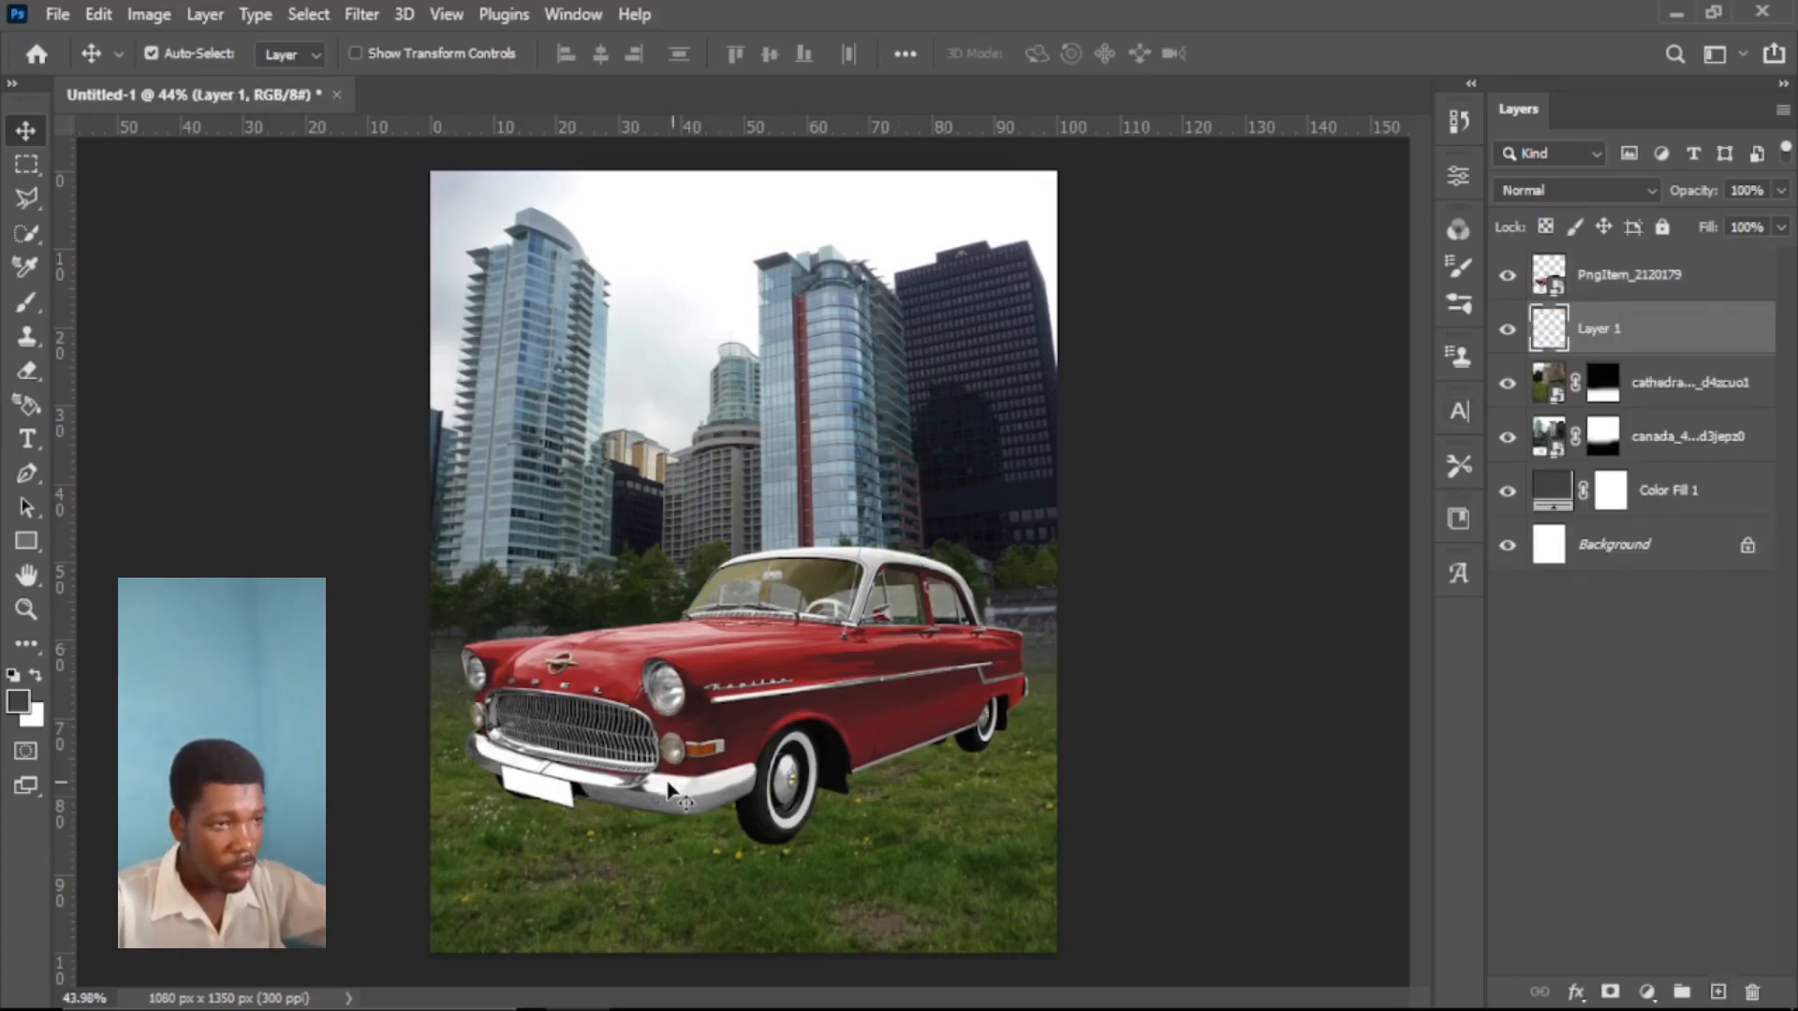
pyautogui.press('b')
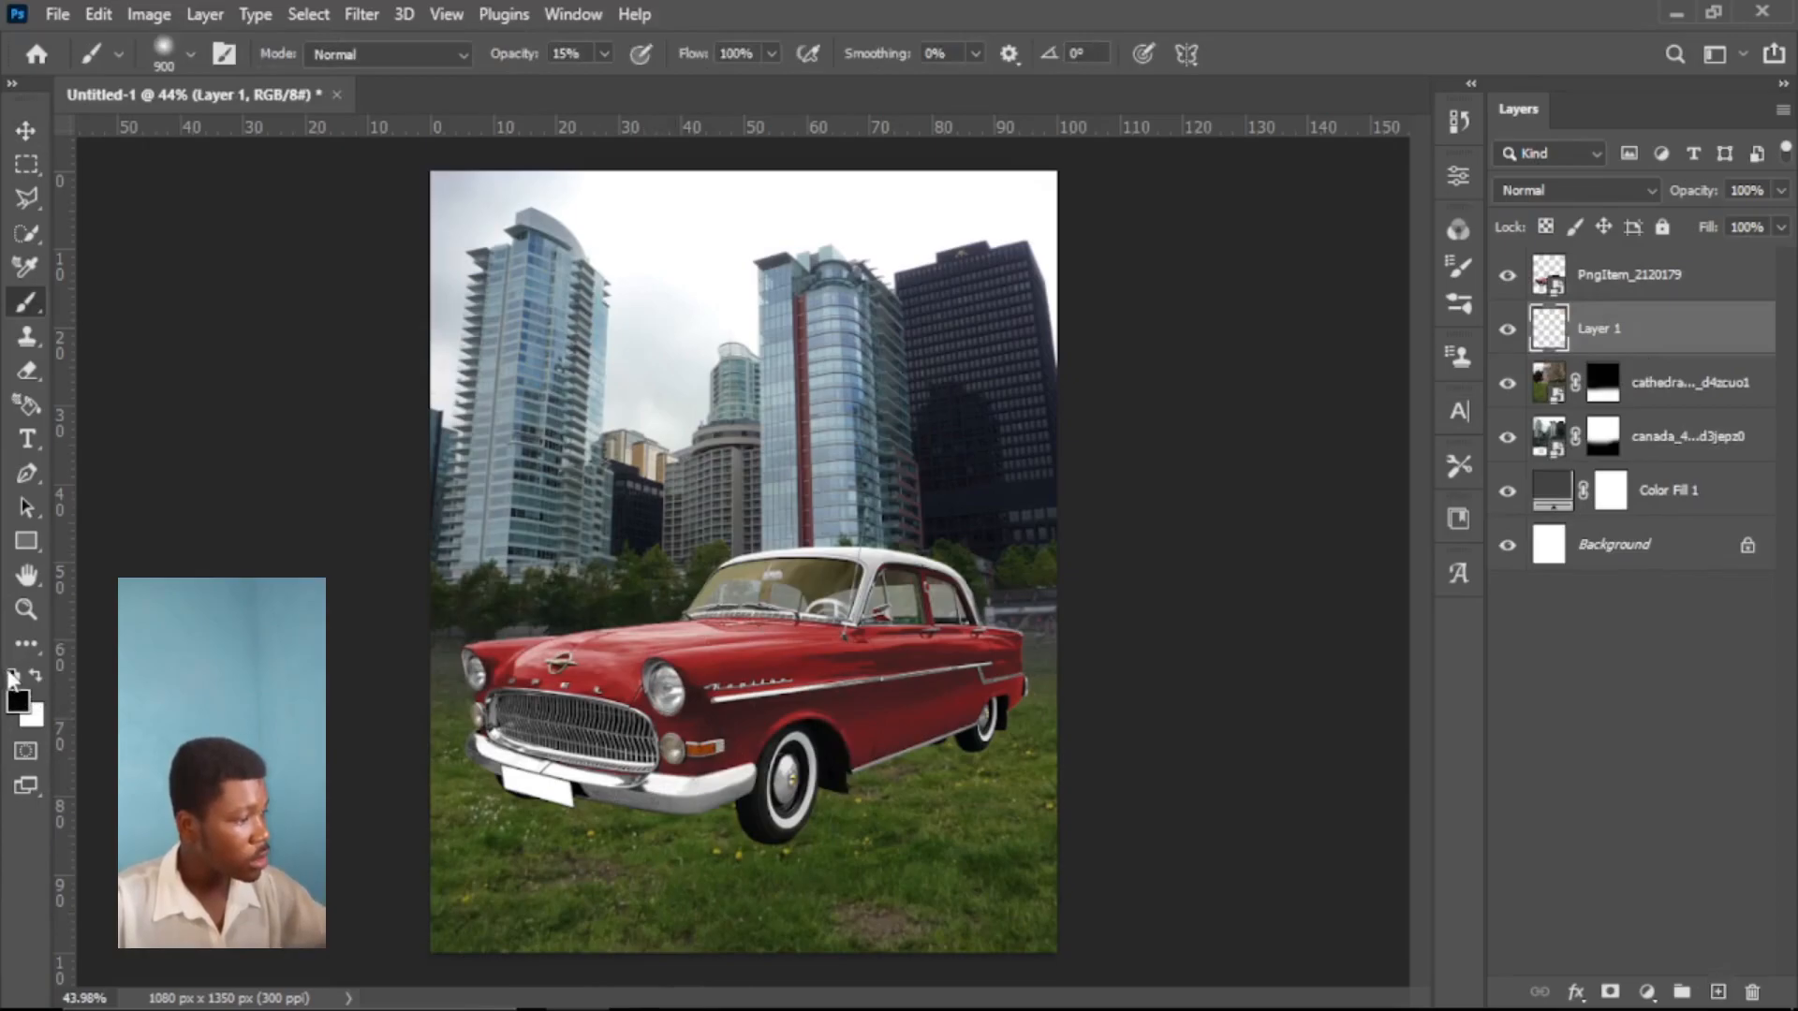
pyautogui.click(603, 53)
pyautogui.moveTo(590, 81); pyautogui.dragTo(715, 82)
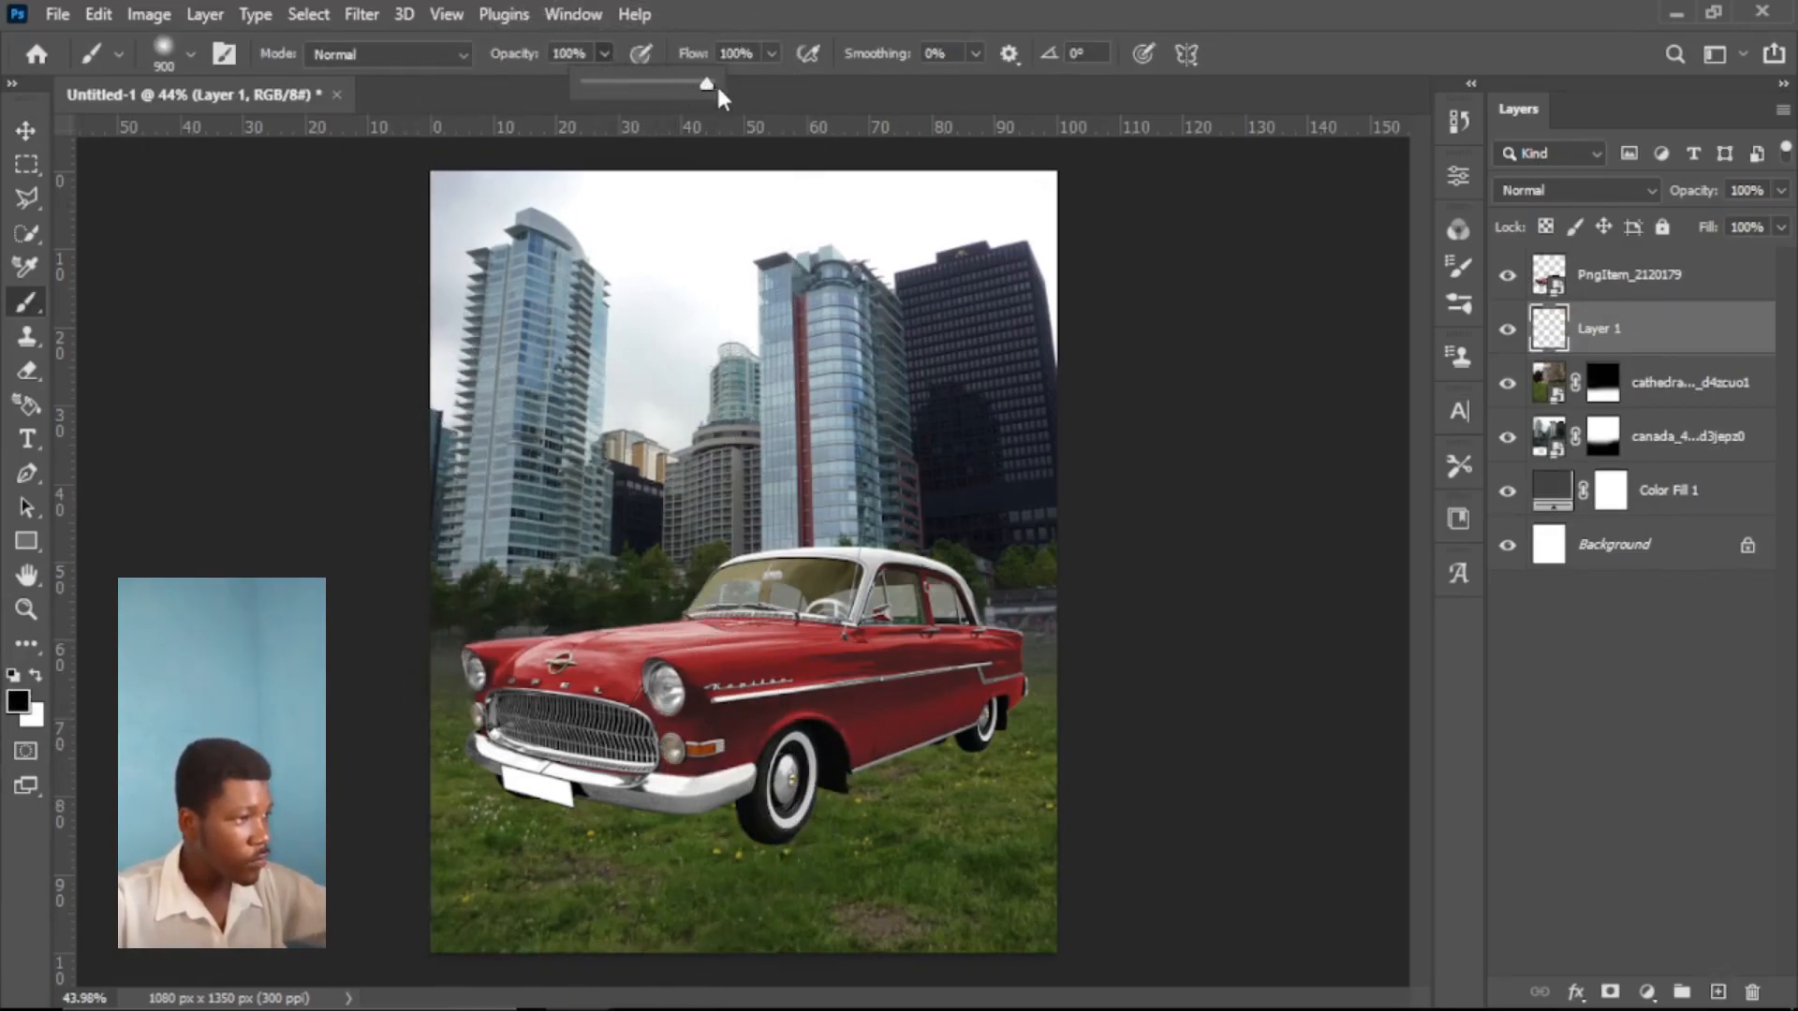
pyautogui.press('[')
pyautogui.press('[')
pyautogui.press('[')
pyautogui.press('[')
pyautogui.press('[')
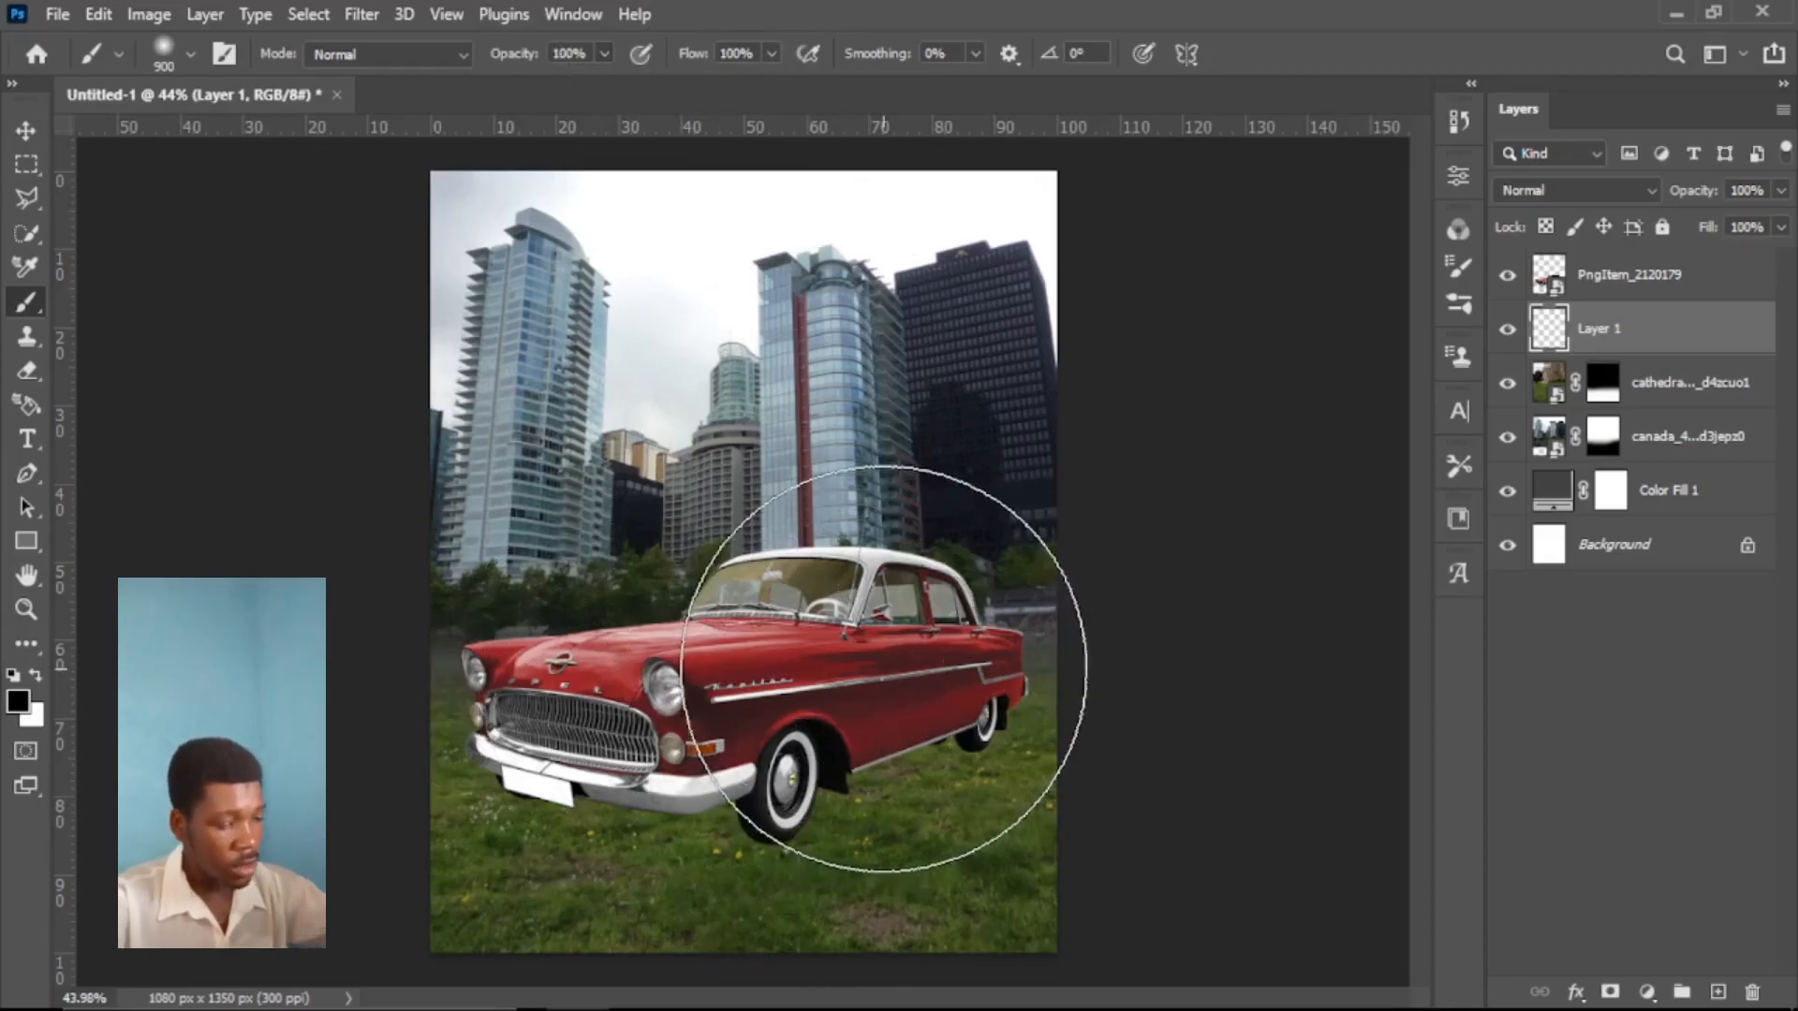
pyautogui.press('[')
pyautogui.press('[')
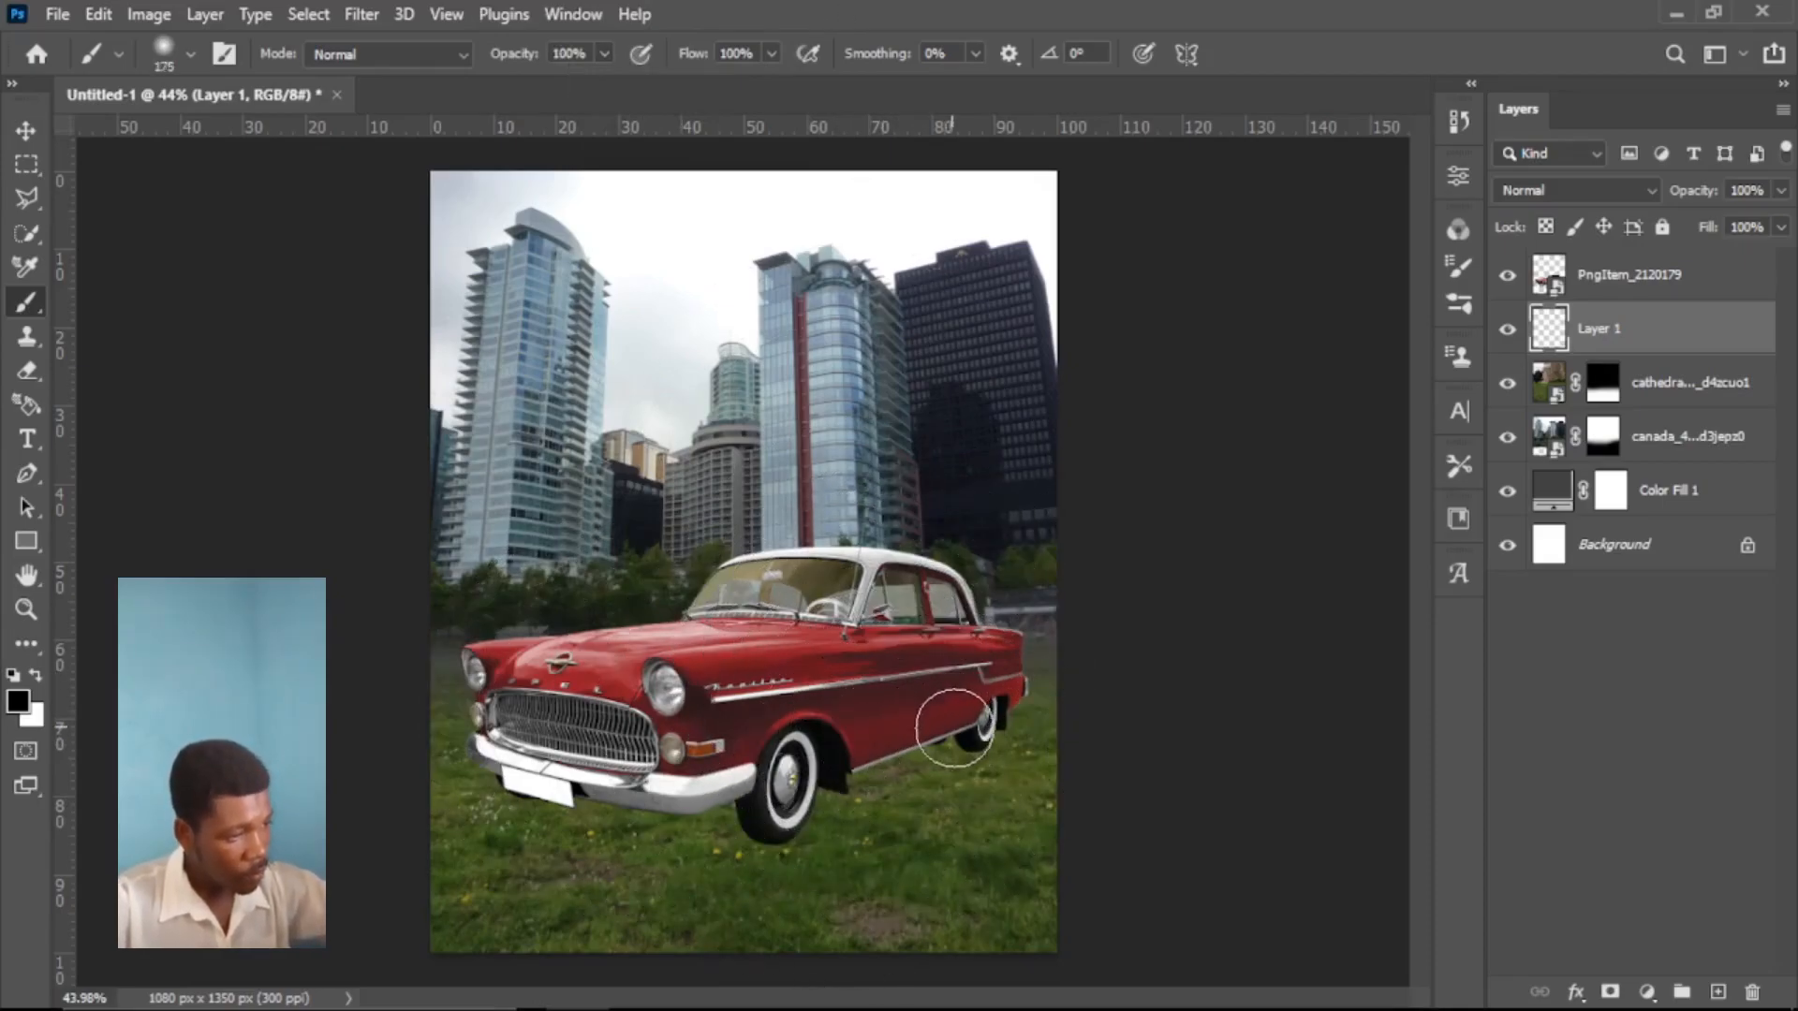
pyautogui.moveTo(963, 720)
pyautogui.mouseDown()
pyautogui.moveTo(766, 786)
pyautogui.moveTo(540, 794)
pyautogui.moveTo(741, 804)
pyautogui.moveTo(979, 732)
pyautogui.mouseUp()
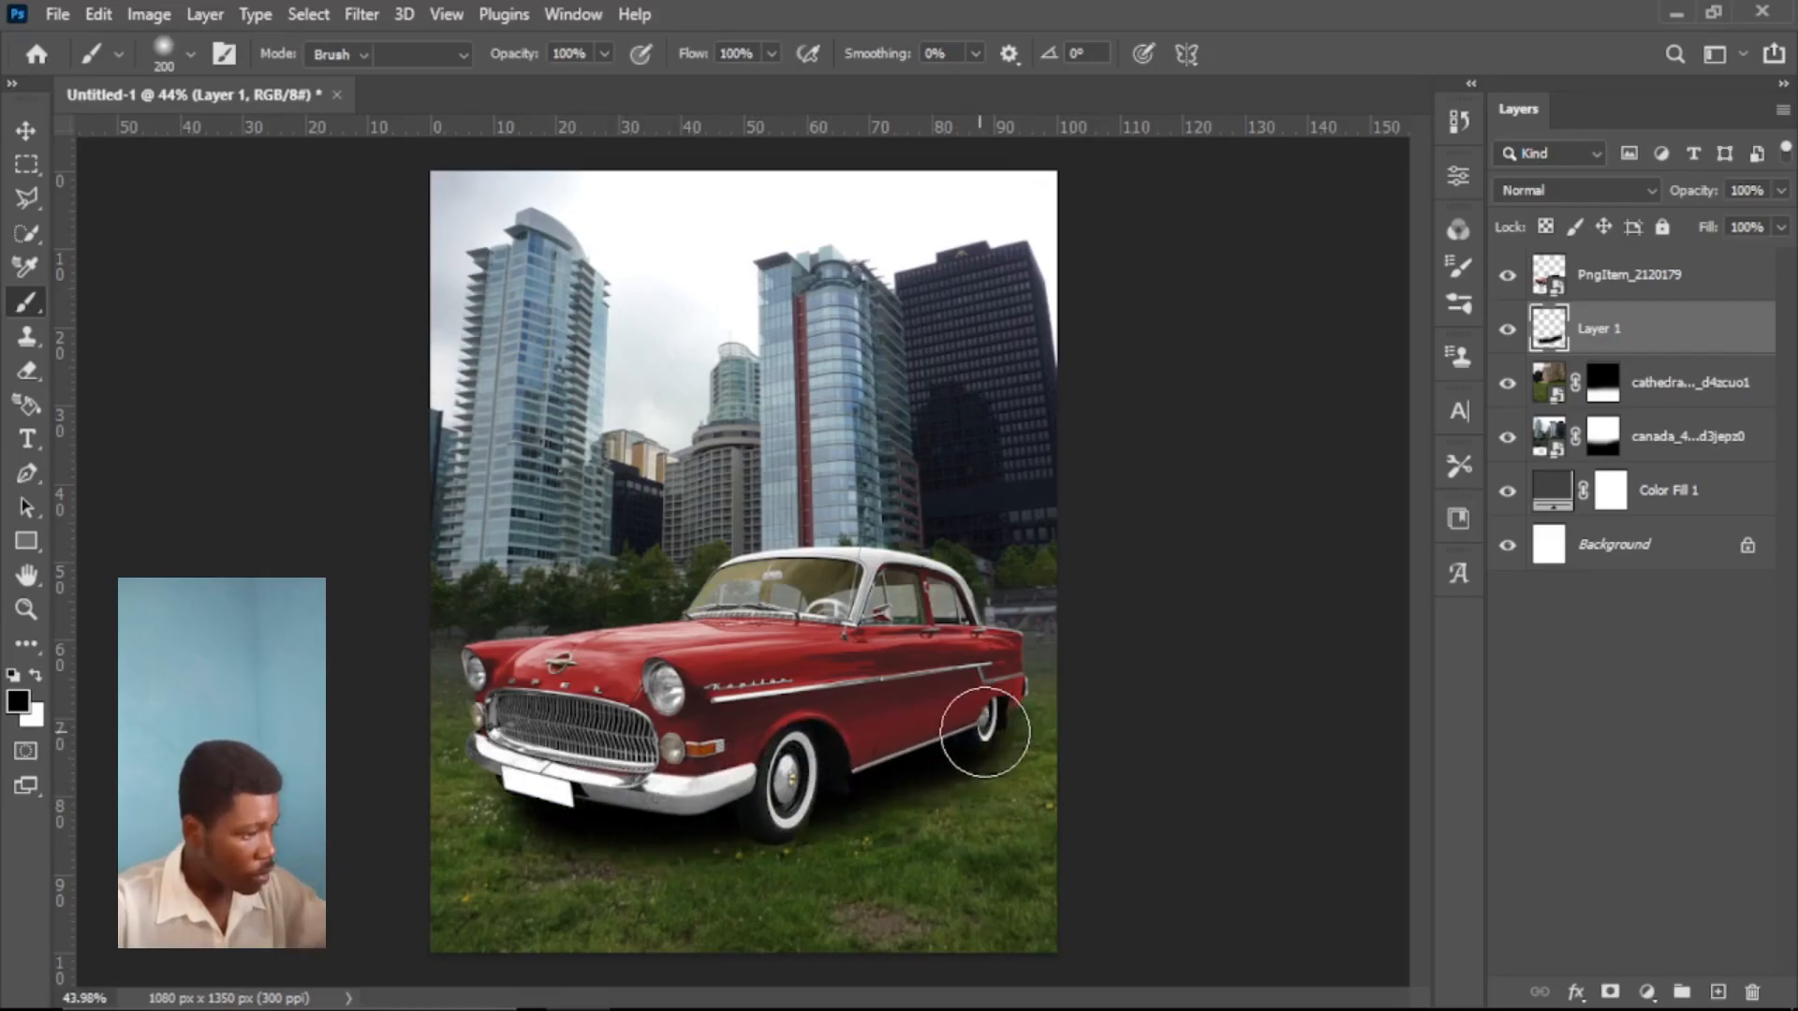
# - Soften the outer edges of the car's shadow with a 300 px eraser at 56% opacity
pyautogui.press('e')
pyautogui.press('[')
pyautogui.press('[')
pyautogui.press('[')
pyautogui.press('[')
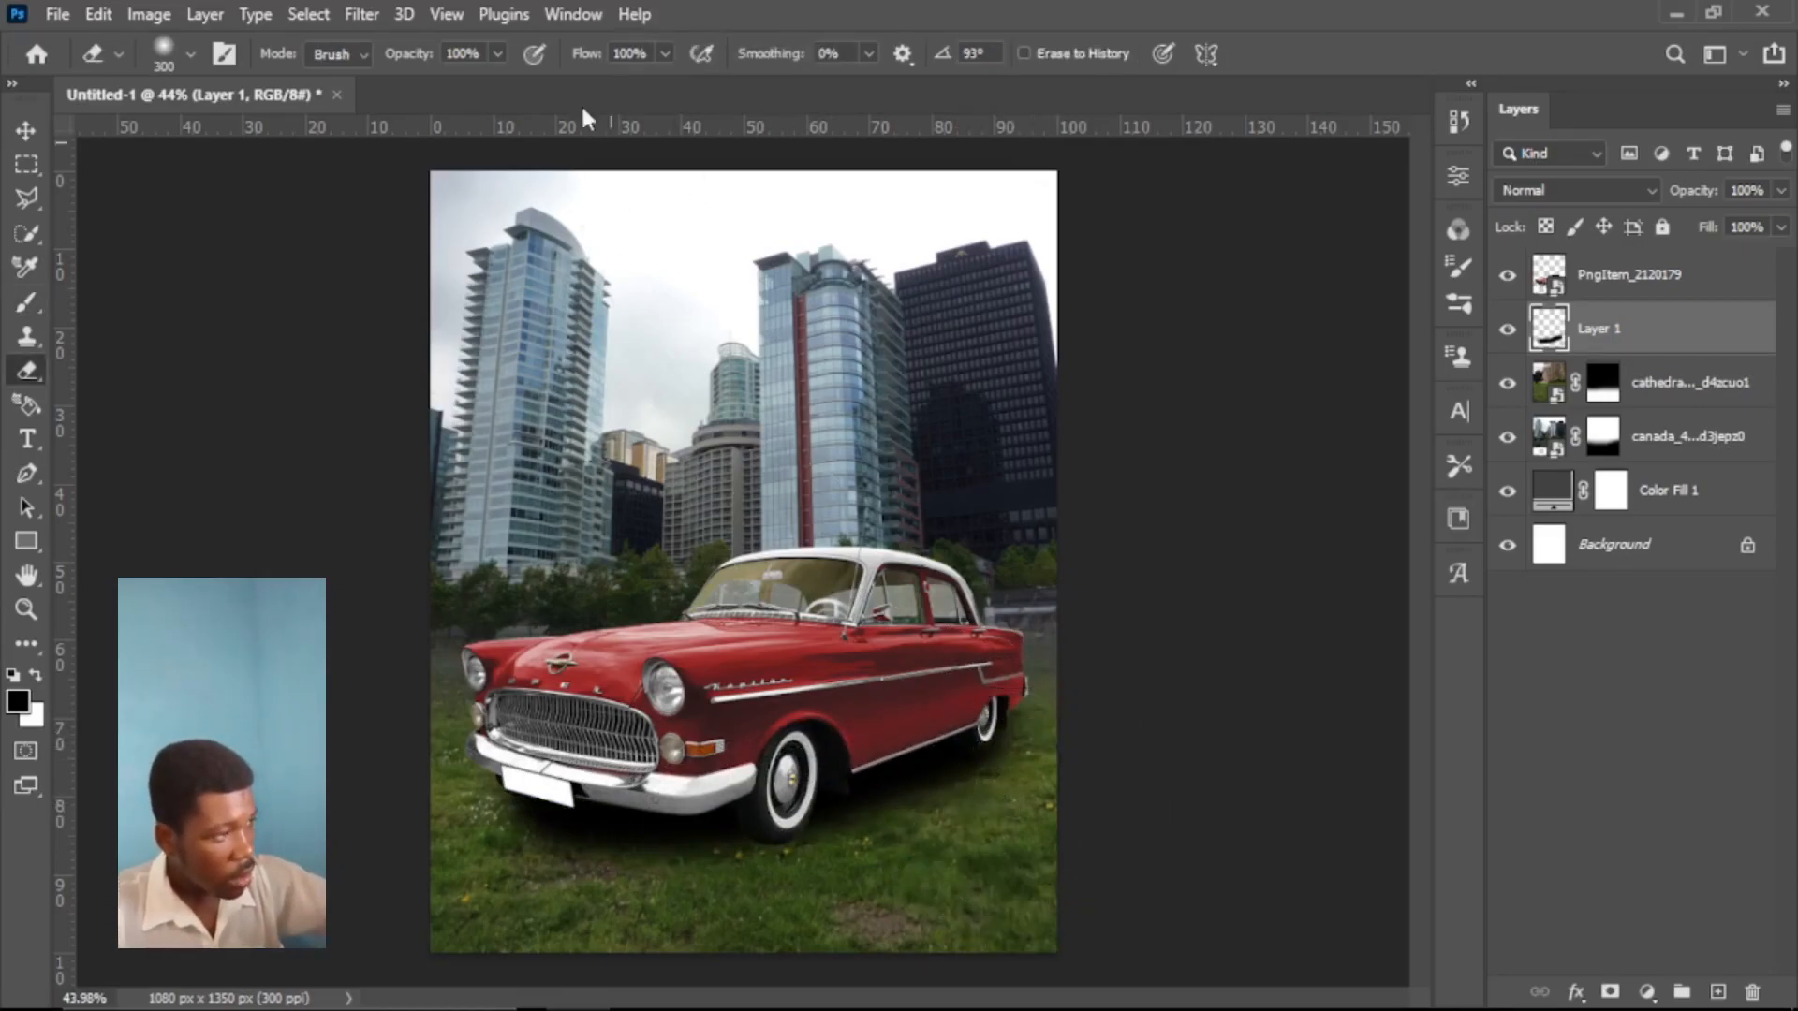
pyautogui.click(498, 55)
pyautogui.click(910, 9)
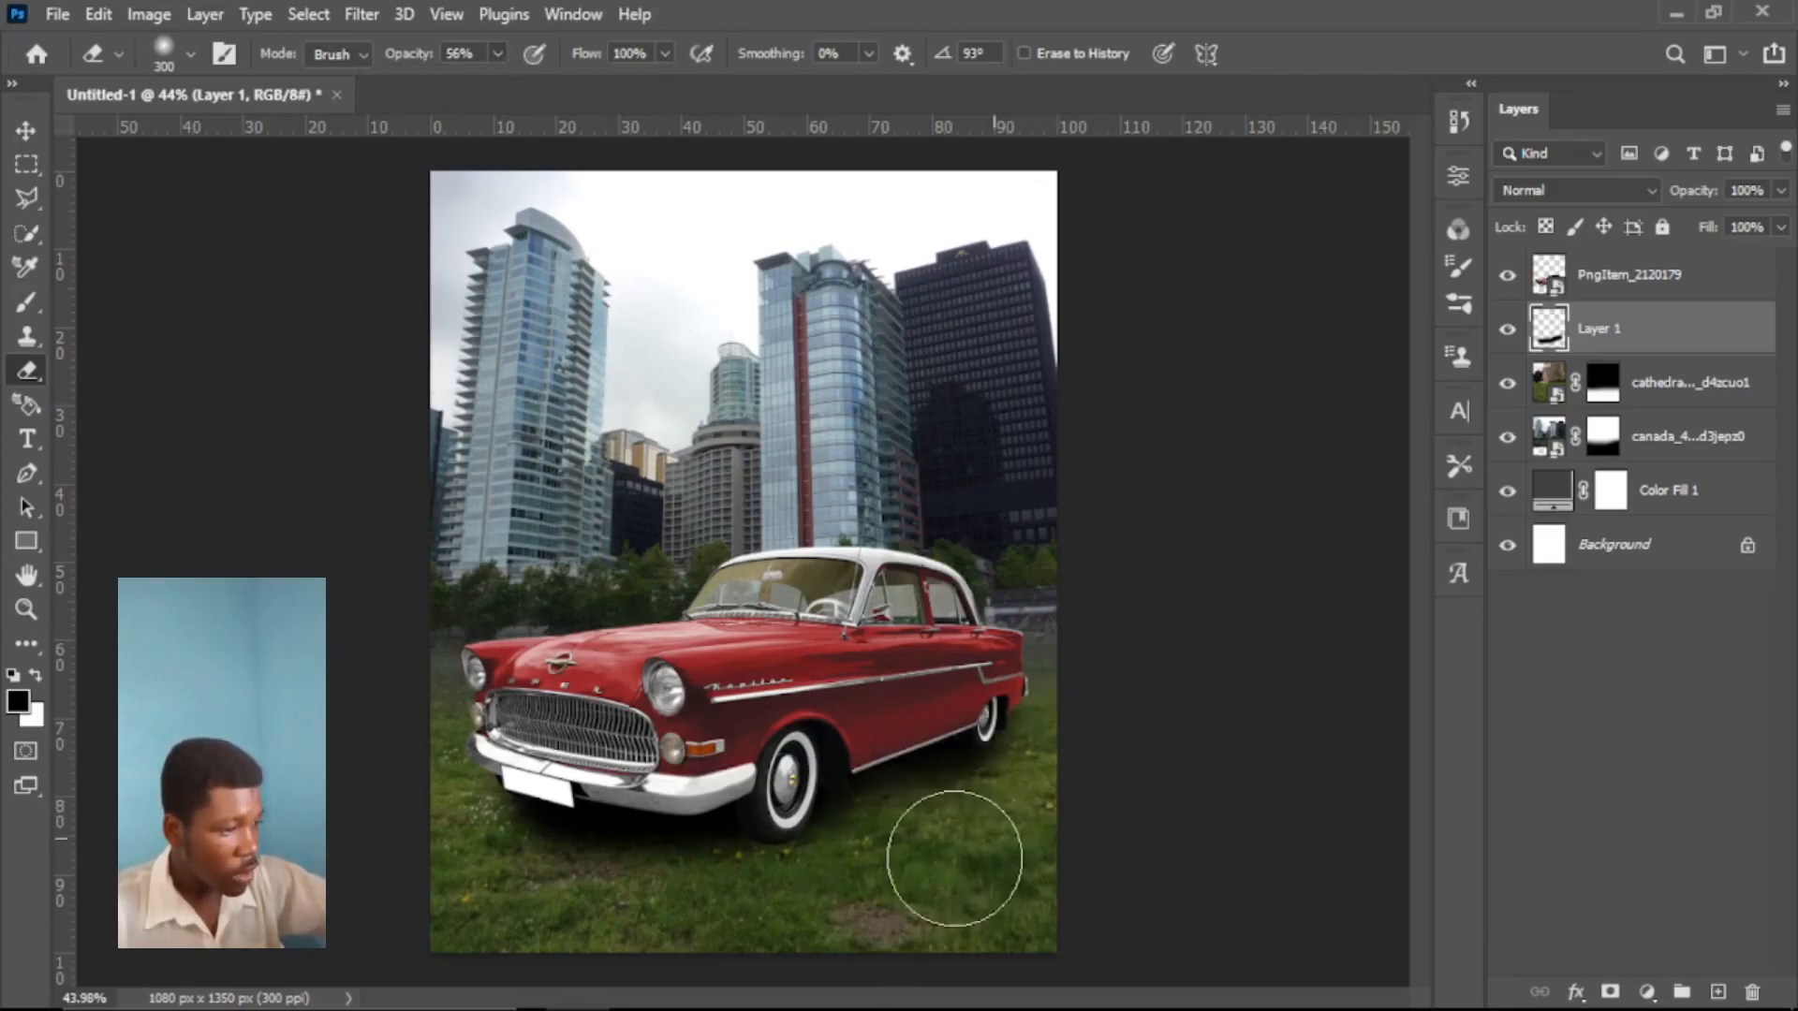
pyautogui.moveTo(529, 918)
pyautogui.mouseDown()
pyautogui.moveTo(643, 916)
pyautogui.moveTo(488, 907)
pyautogui.moveTo(699, 927)
pyautogui.mouseUp()
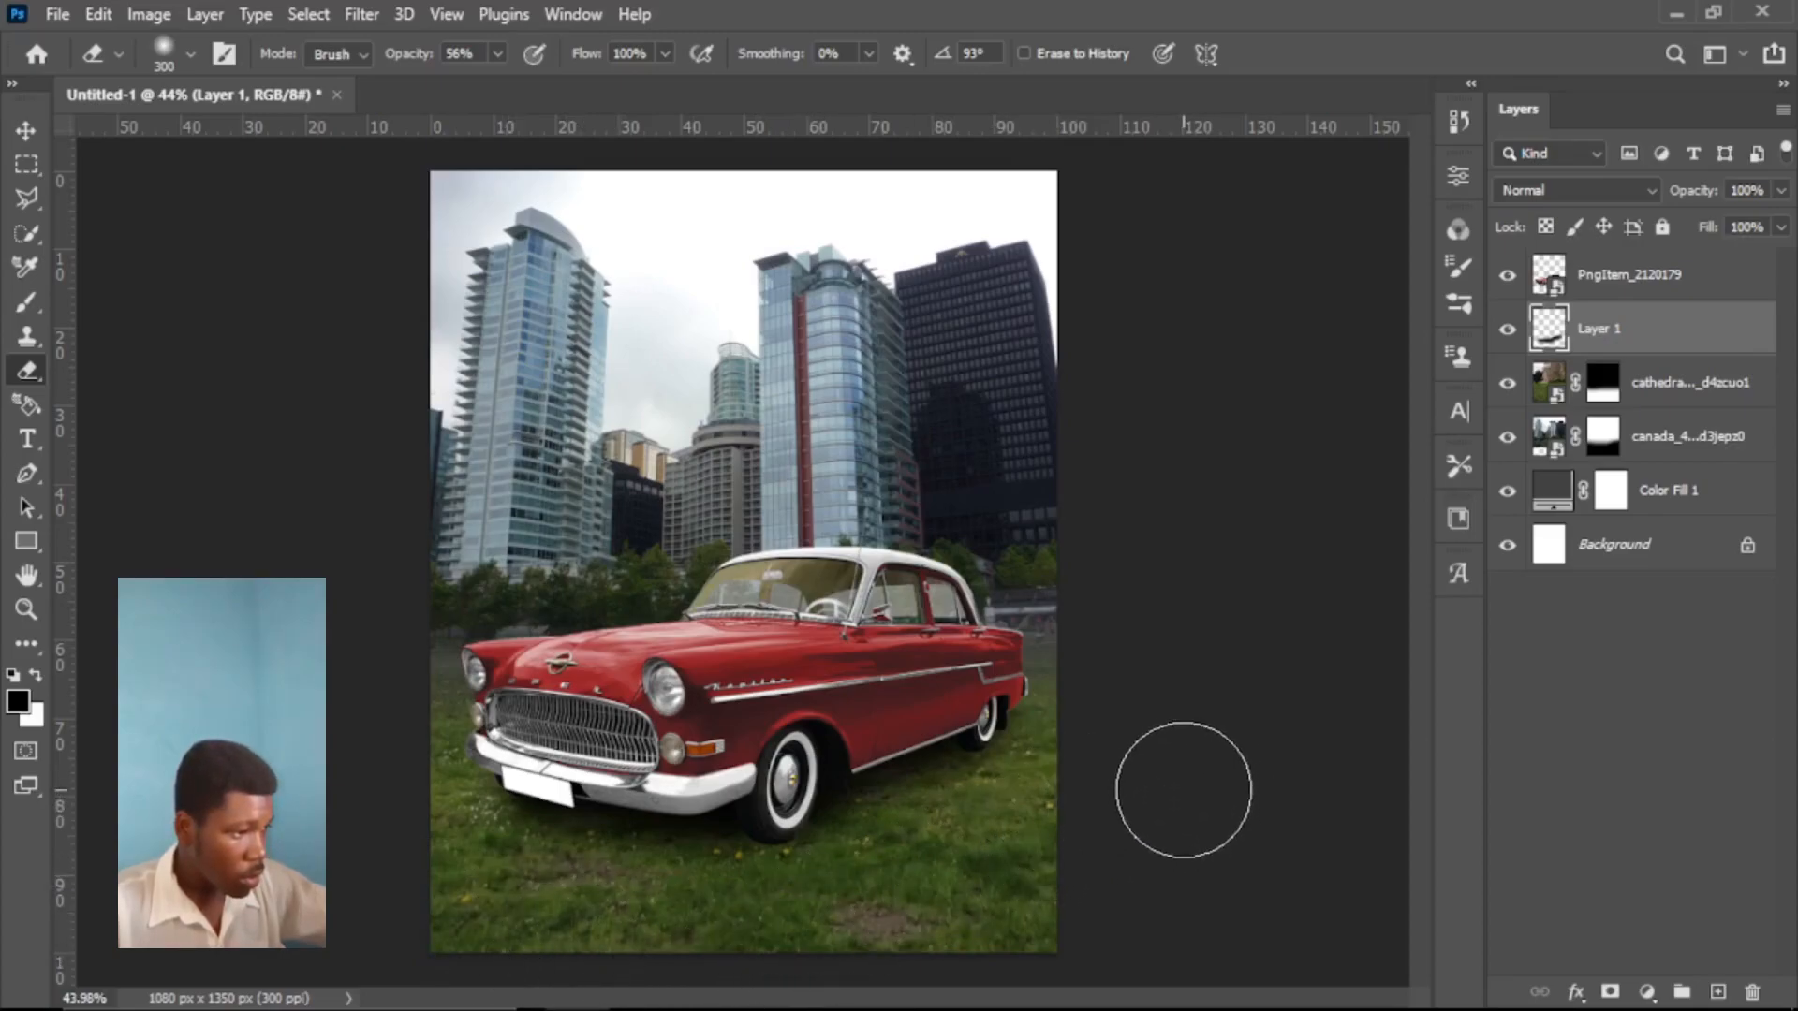
# - Darken the foreground grass on a new layer above Layer 1 using a 500 px black brush at 36% opacity, with layer opacity 35%
pyautogui.click(1720, 994)
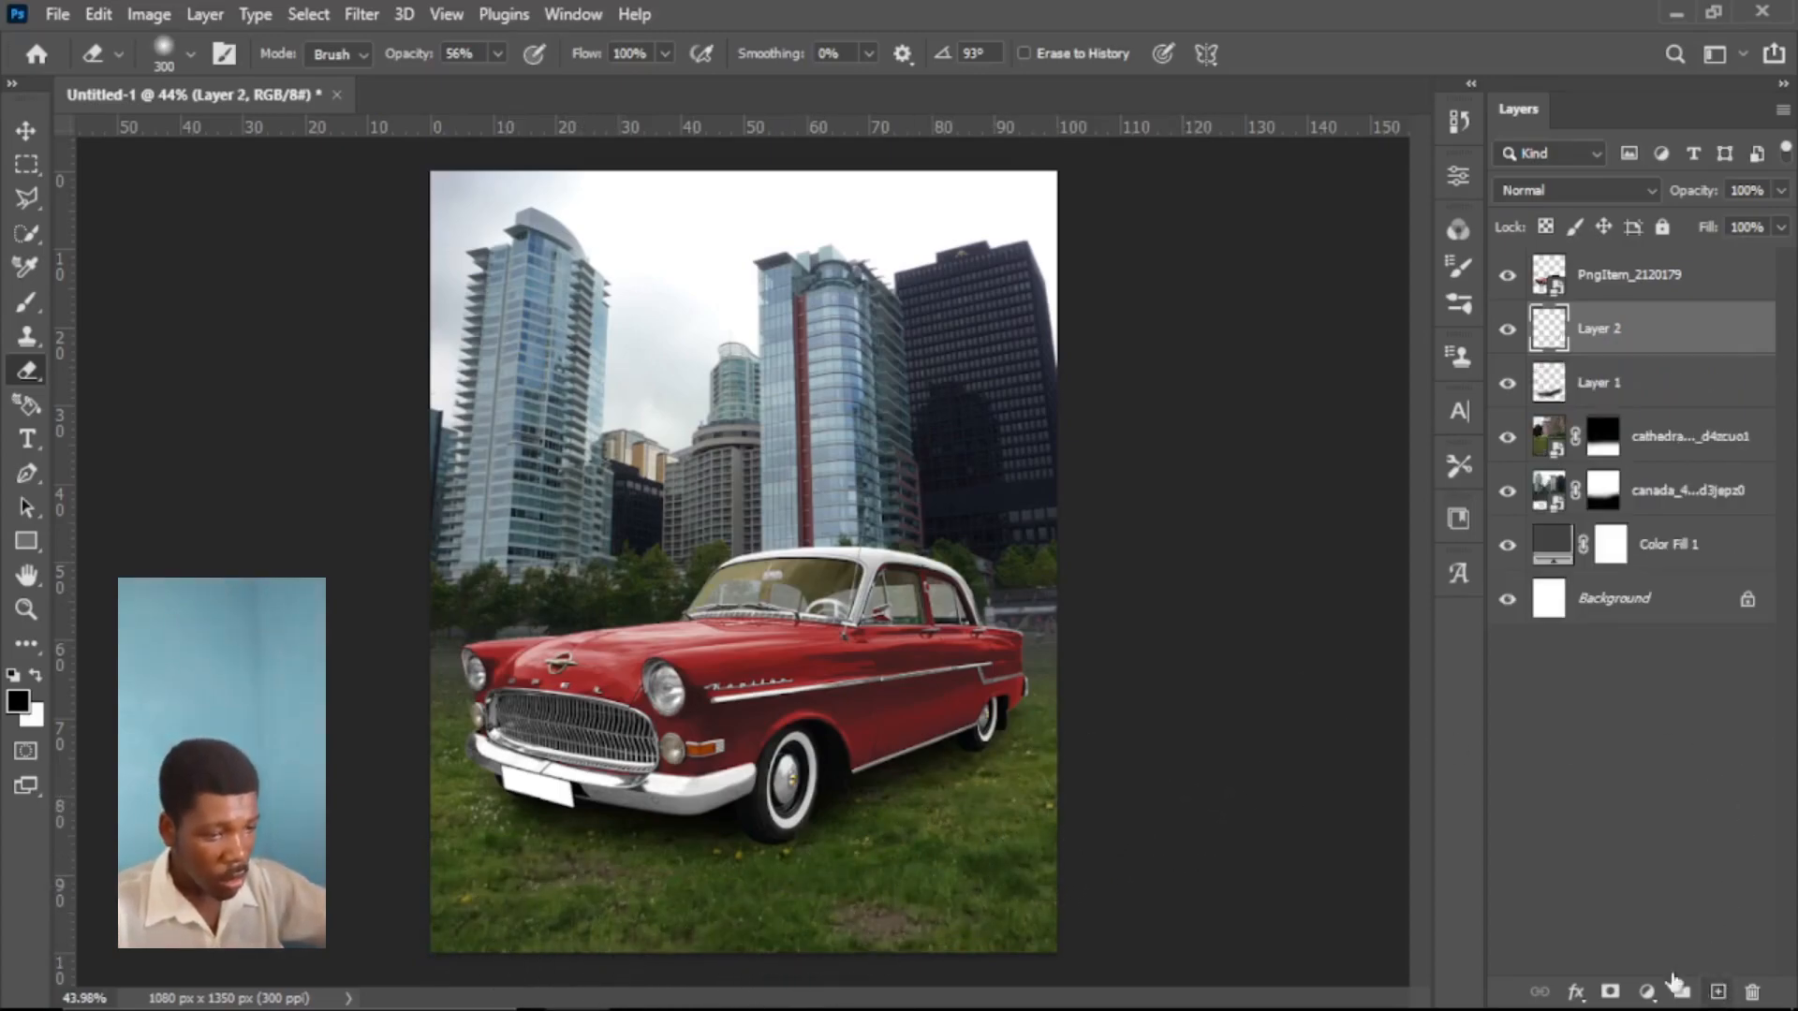
pyautogui.press('b')
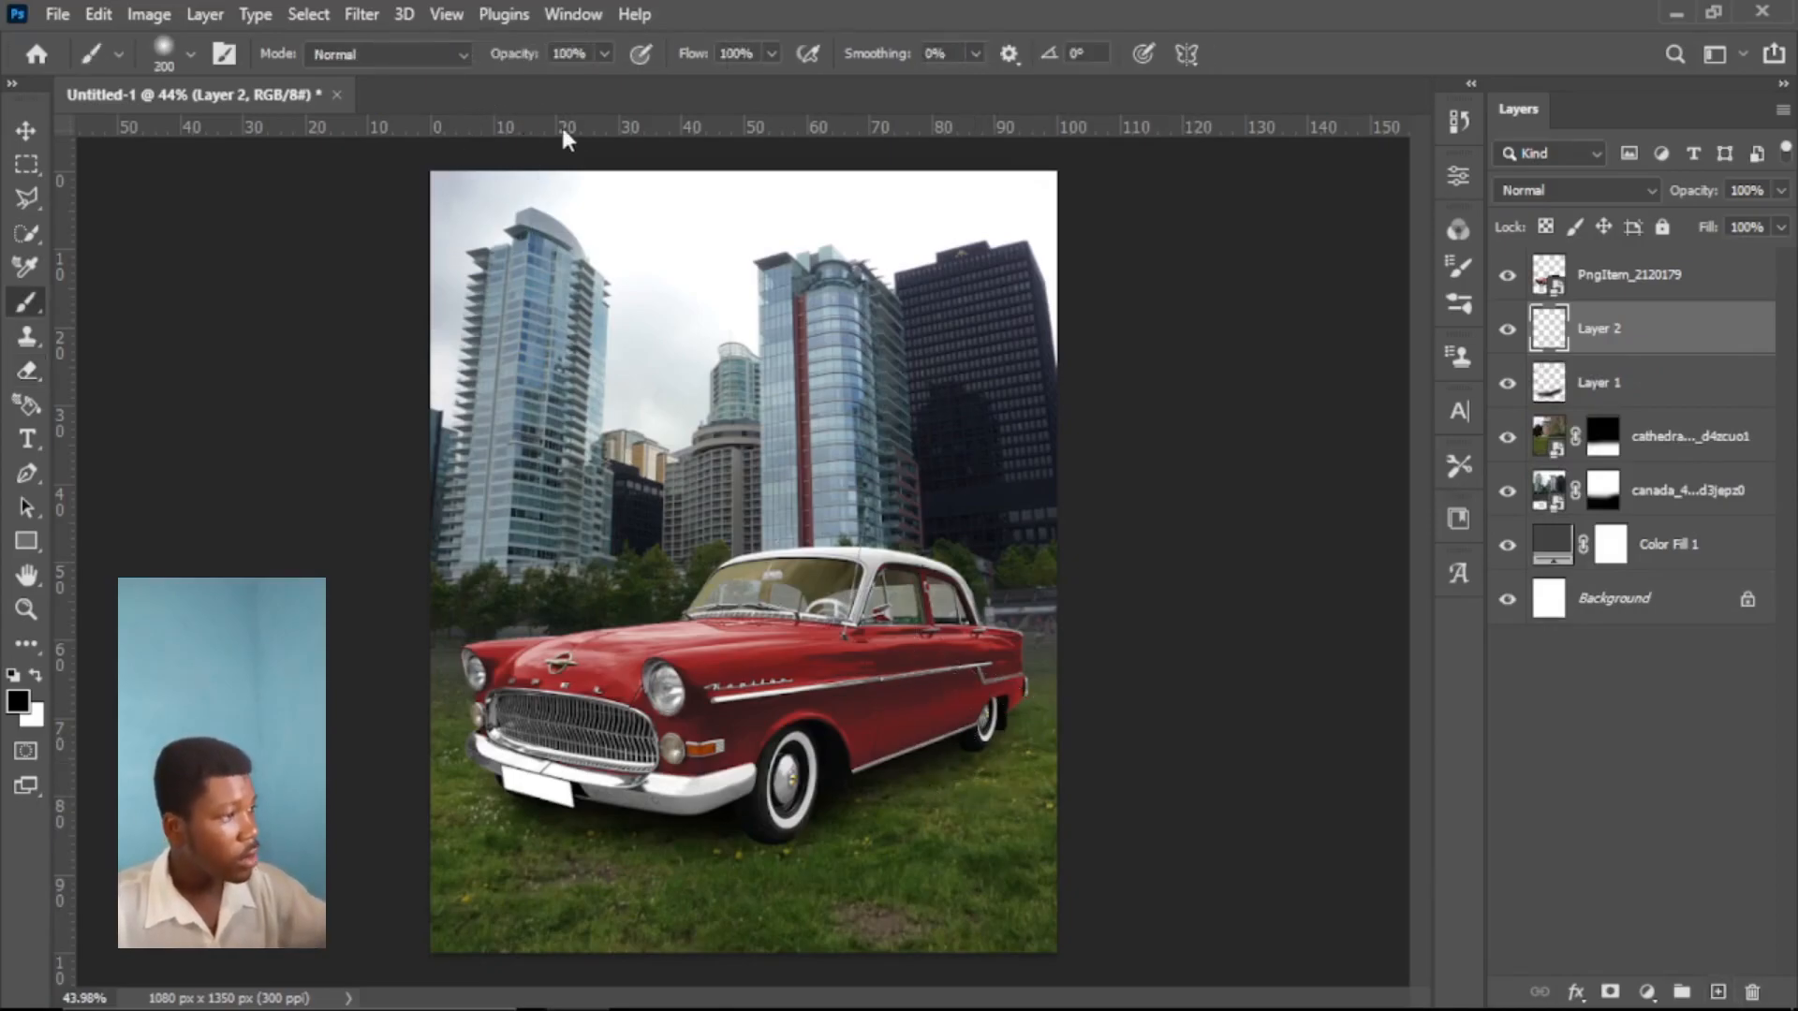
pyautogui.click(604, 57)
pyautogui.click(525, 81)
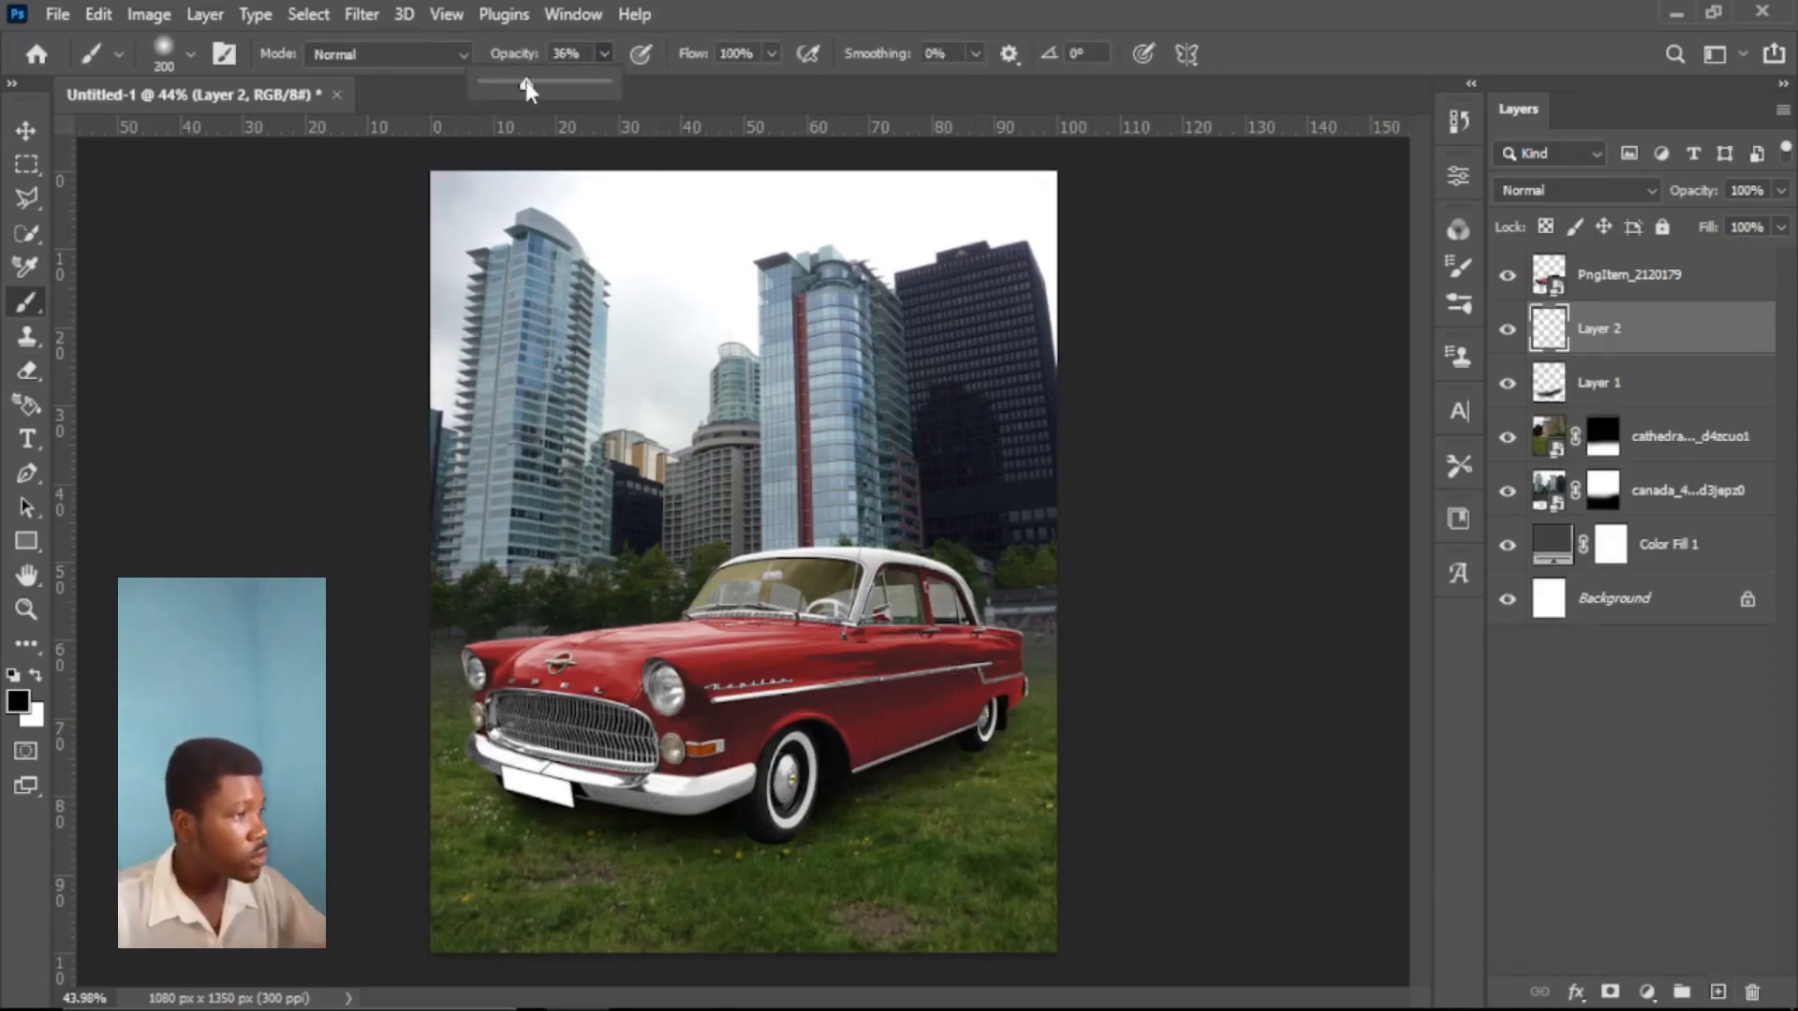
pyautogui.click(1151, 4)
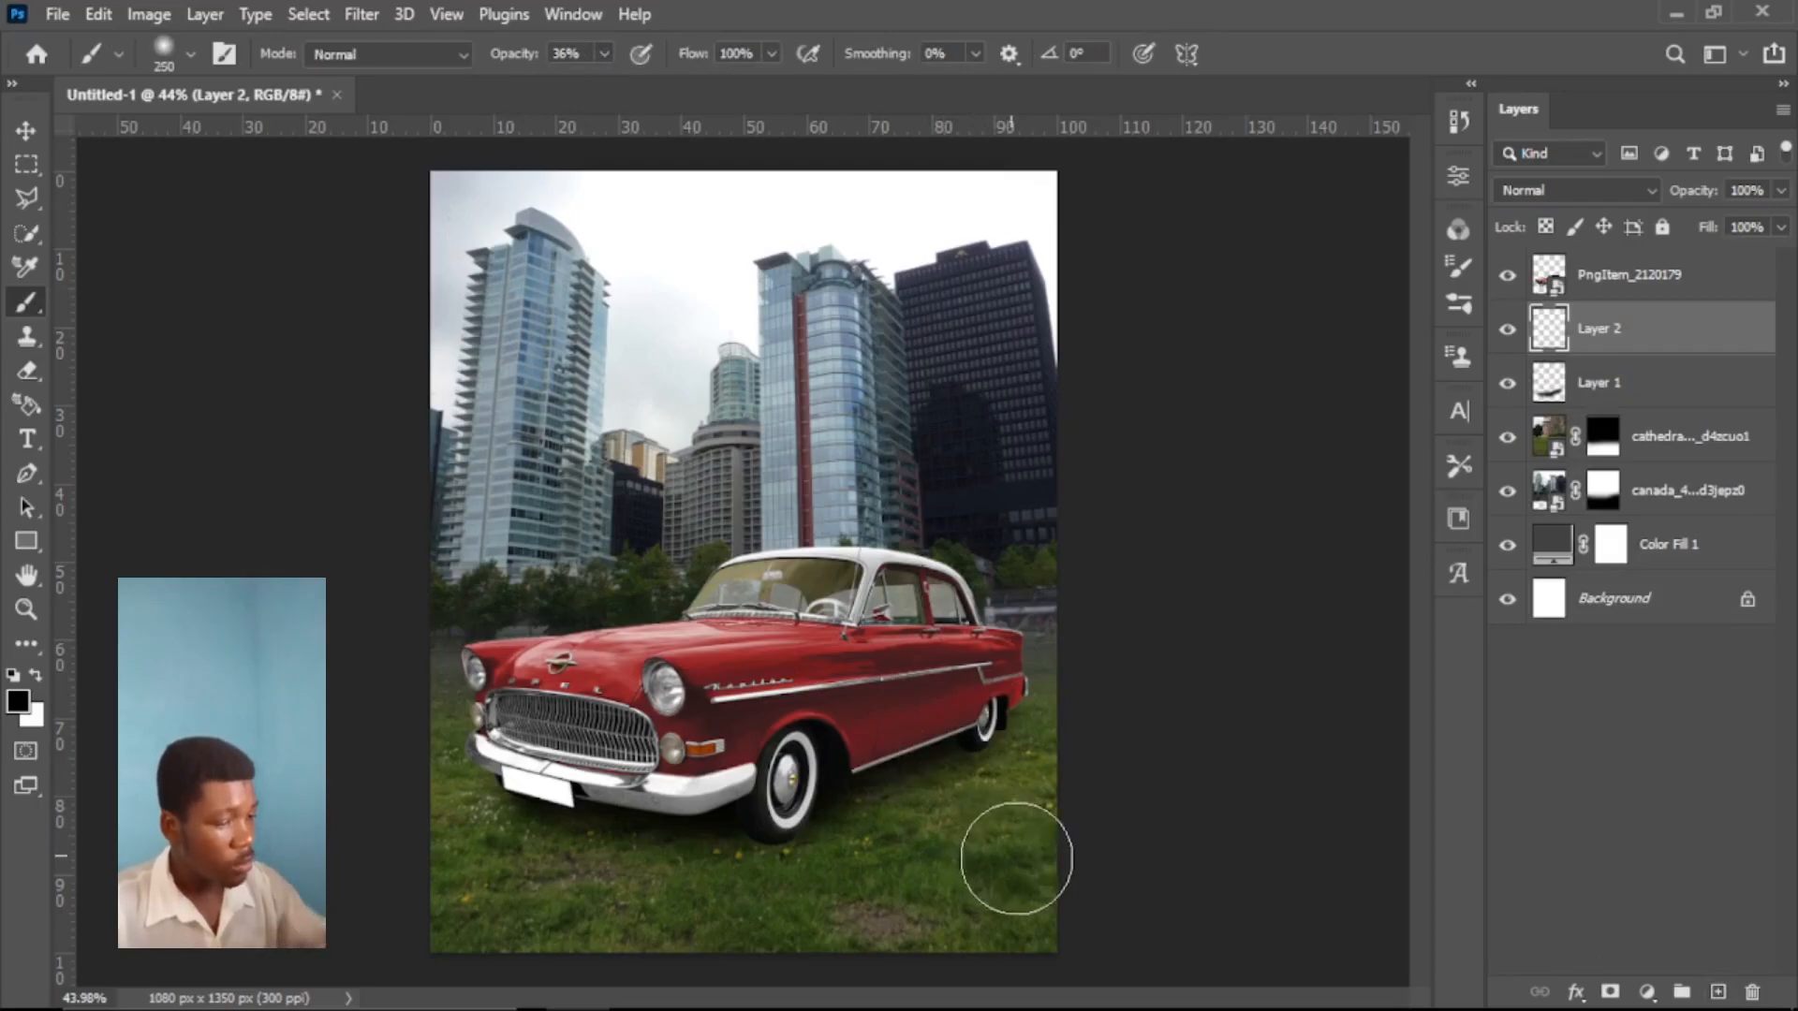
pyautogui.press(']')
pyautogui.press(']')
pyautogui.press(']')
pyautogui.moveTo(1064, 843)
pyautogui.mouseDown()
pyautogui.moveTo(977, 964)
pyautogui.moveTo(1009, 899)
pyautogui.moveTo(667, 985)
pyautogui.moveTo(245, 940)
pyautogui.moveTo(340, 878)
pyautogui.moveTo(355, 930)
pyautogui.mouseUp()
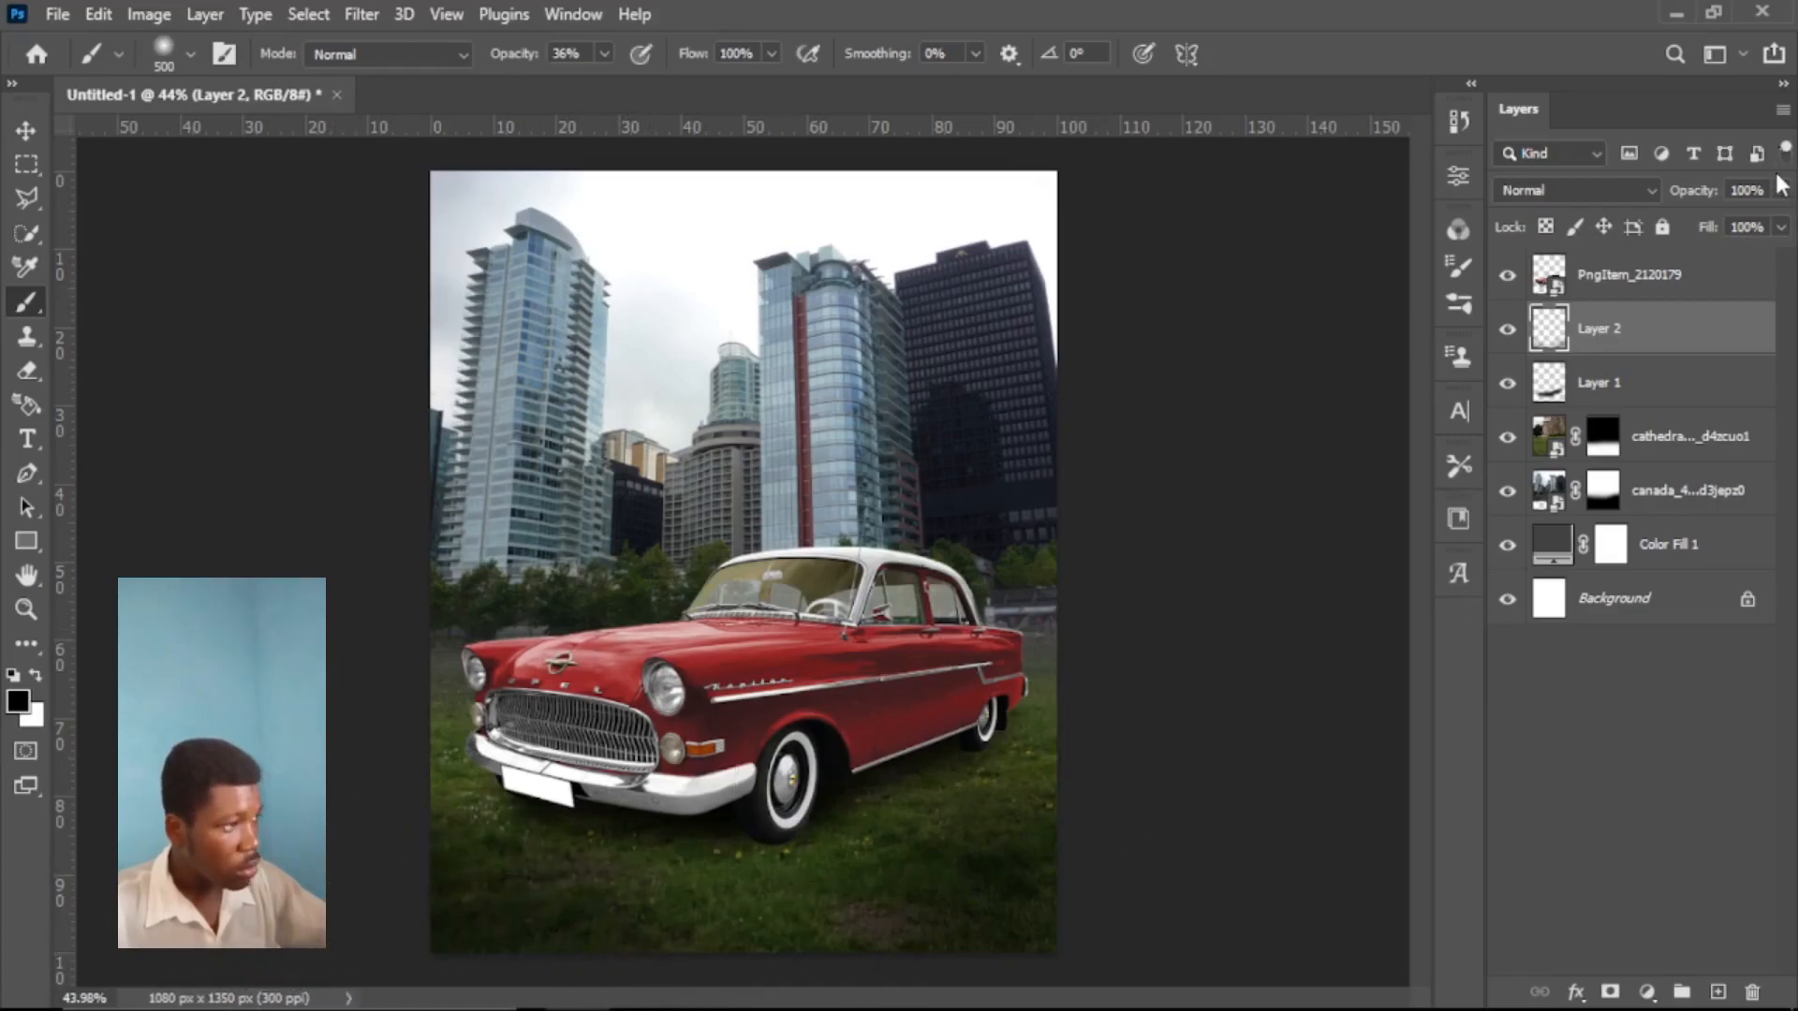
pyautogui.click(1188, 878)
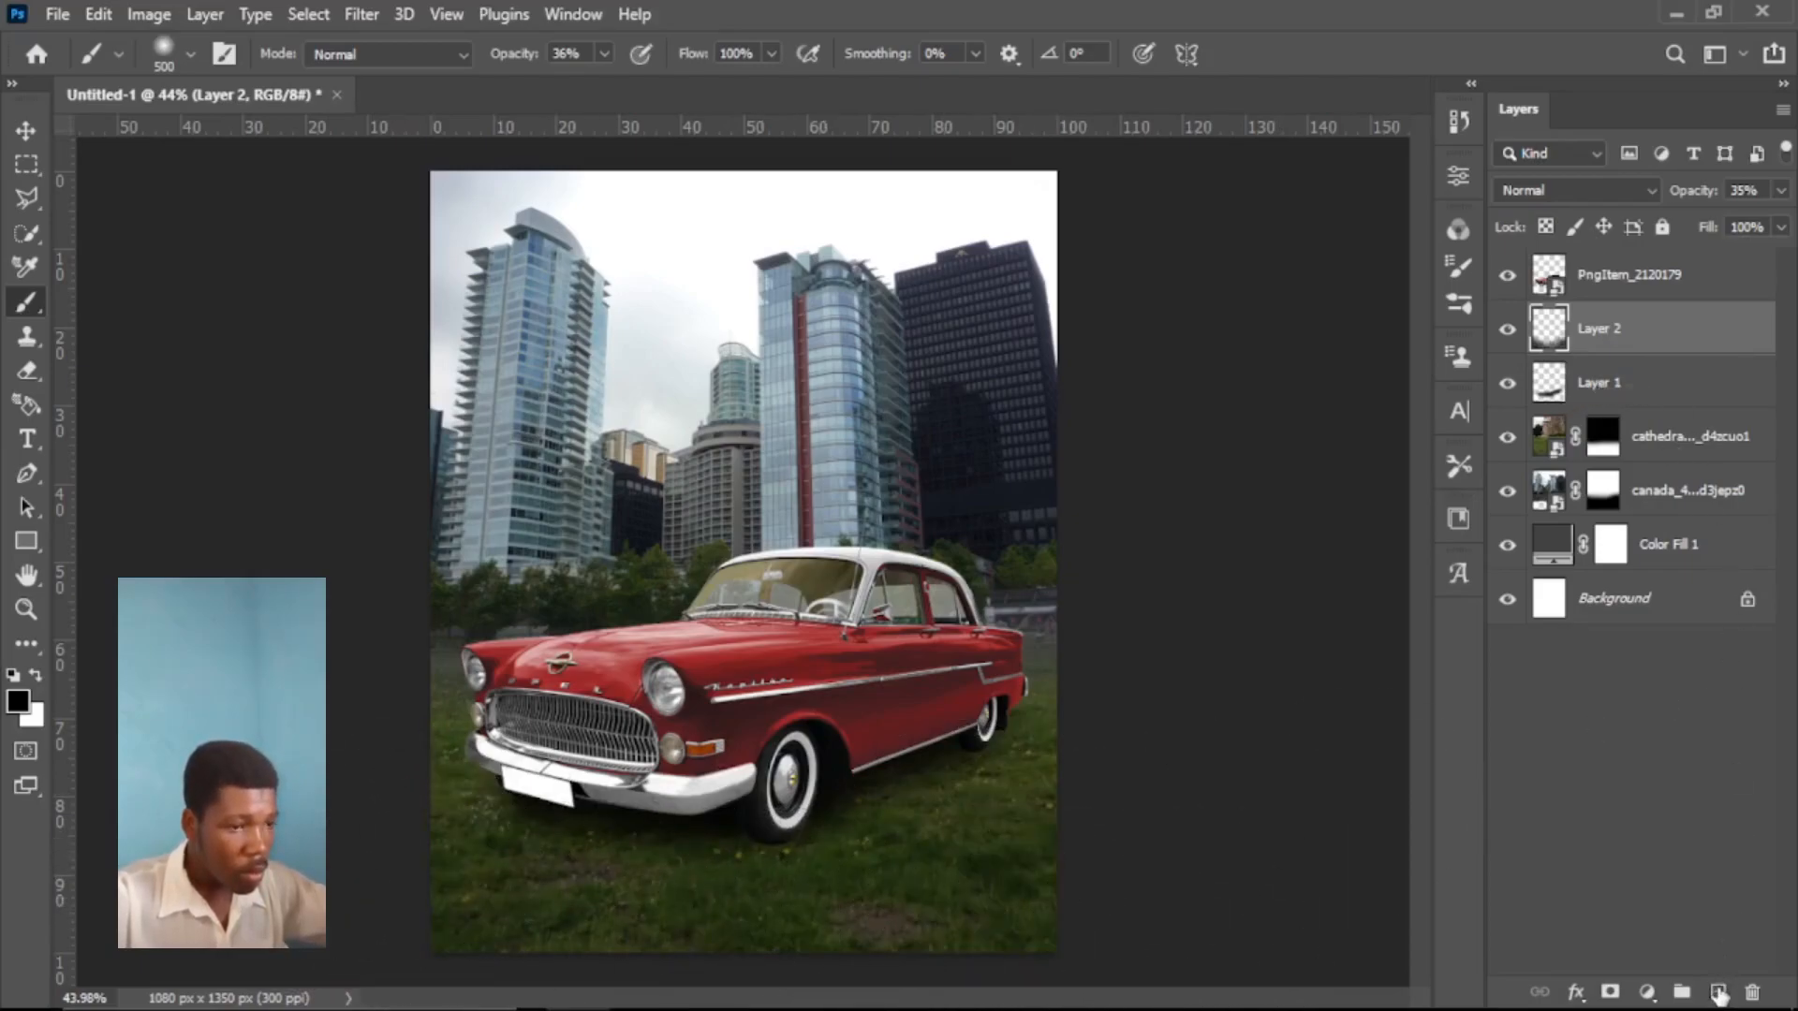
# - Paint black contact shadows under the front and rear tyres on a new layer above Layer 2, using a 90 px brush at 64% opacity
pyautogui.click(1719, 995)
pyautogui.scroll(2, 763, 763)
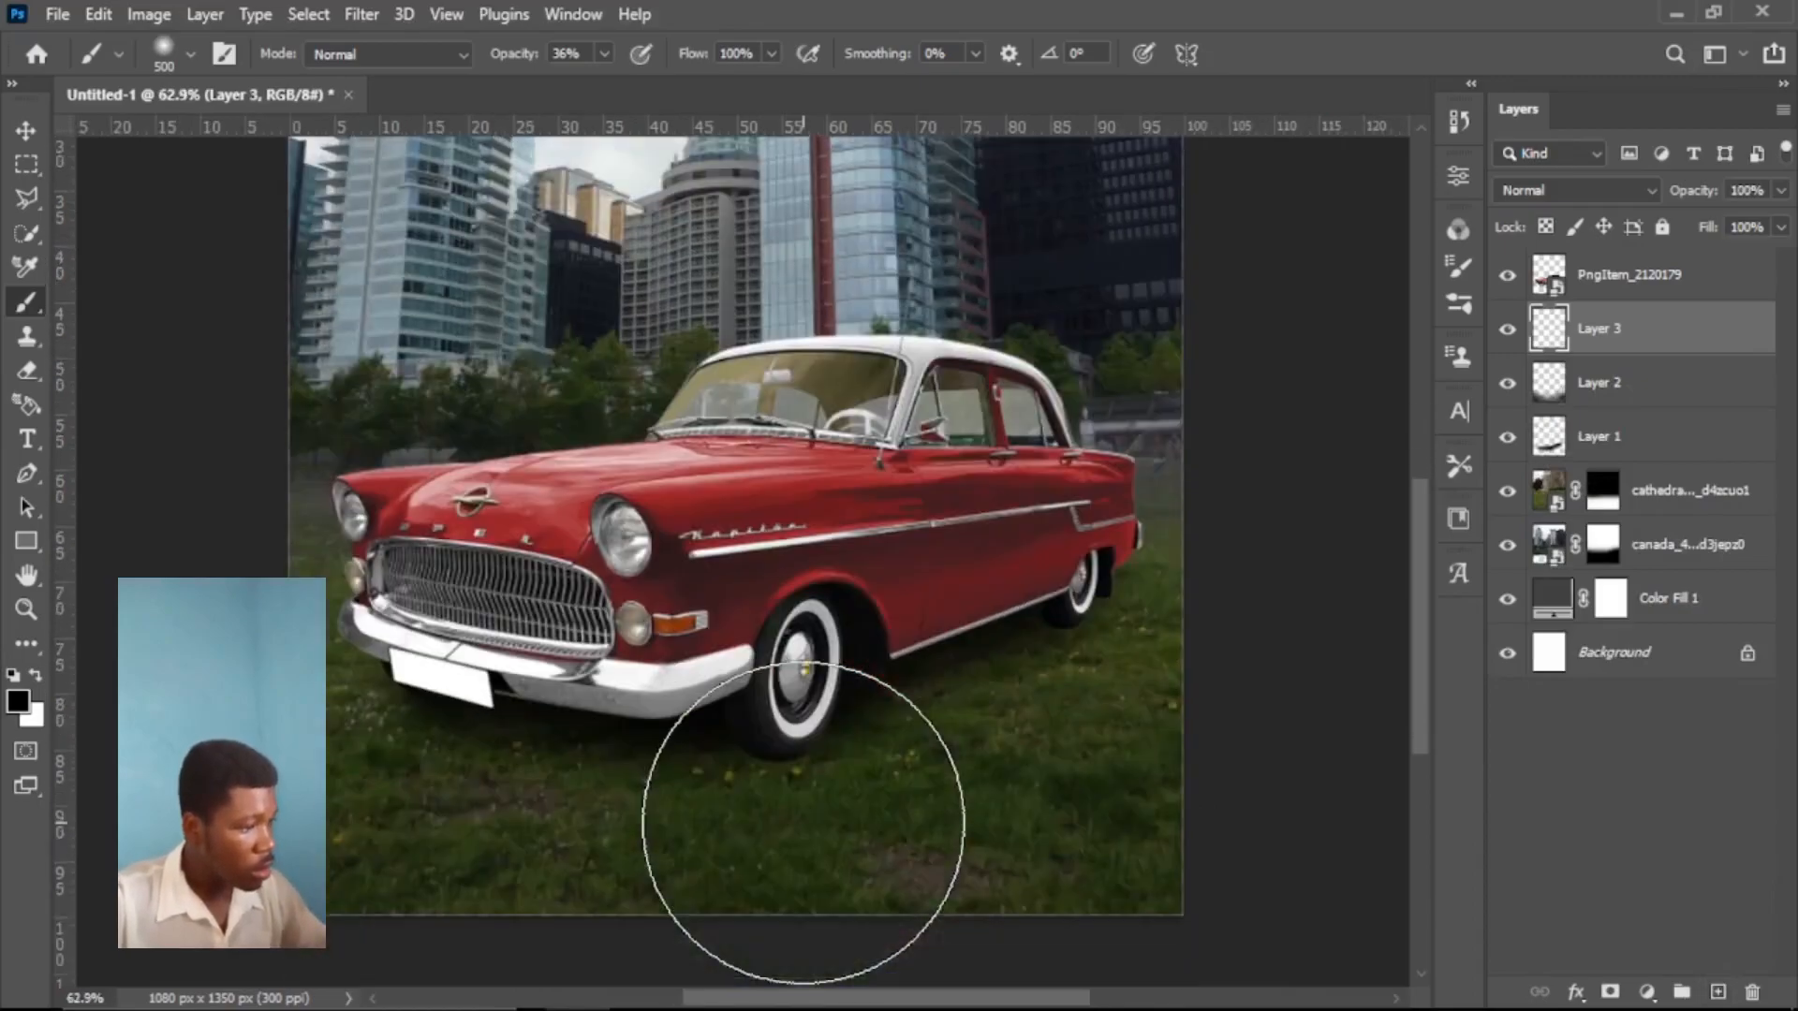
pyautogui.scroll(3, 803, 824)
pyautogui.press('[')
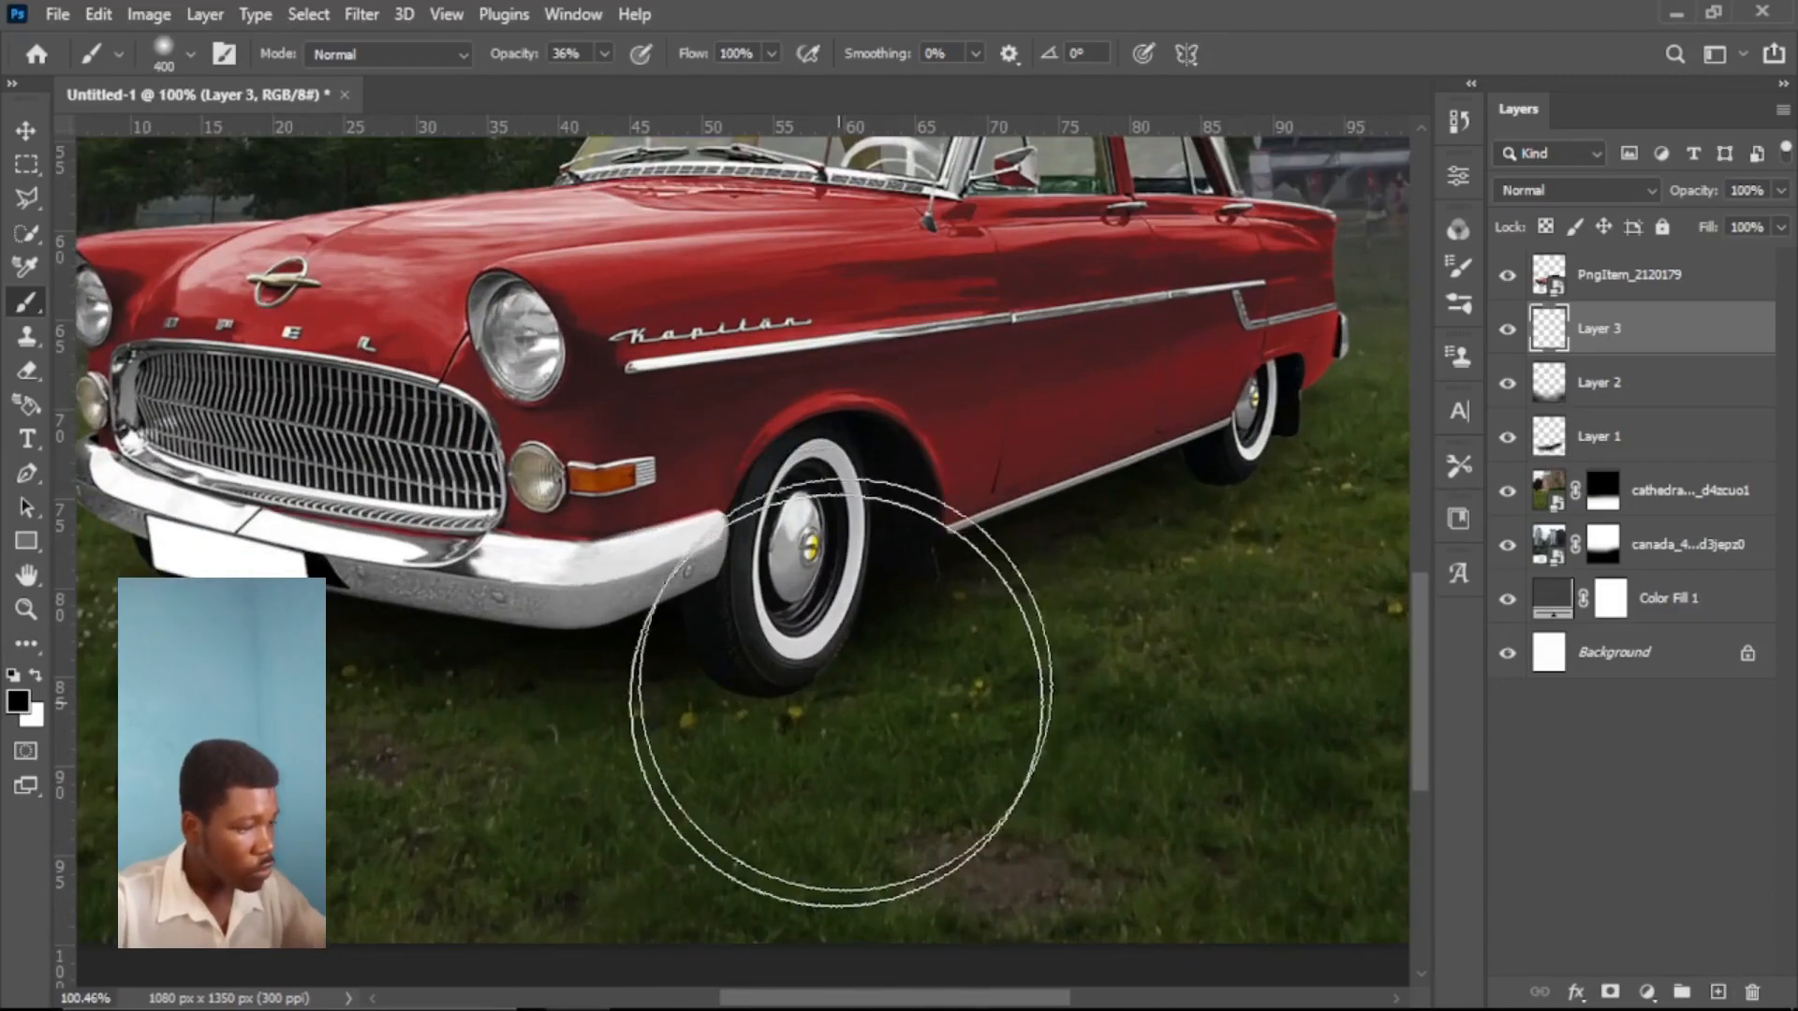
pyautogui.press('[')
pyautogui.press('[')
pyautogui.press('[')
pyautogui.press('[')
pyautogui.press('[')
pyautogui.press('[')
pyautogui.press('[')
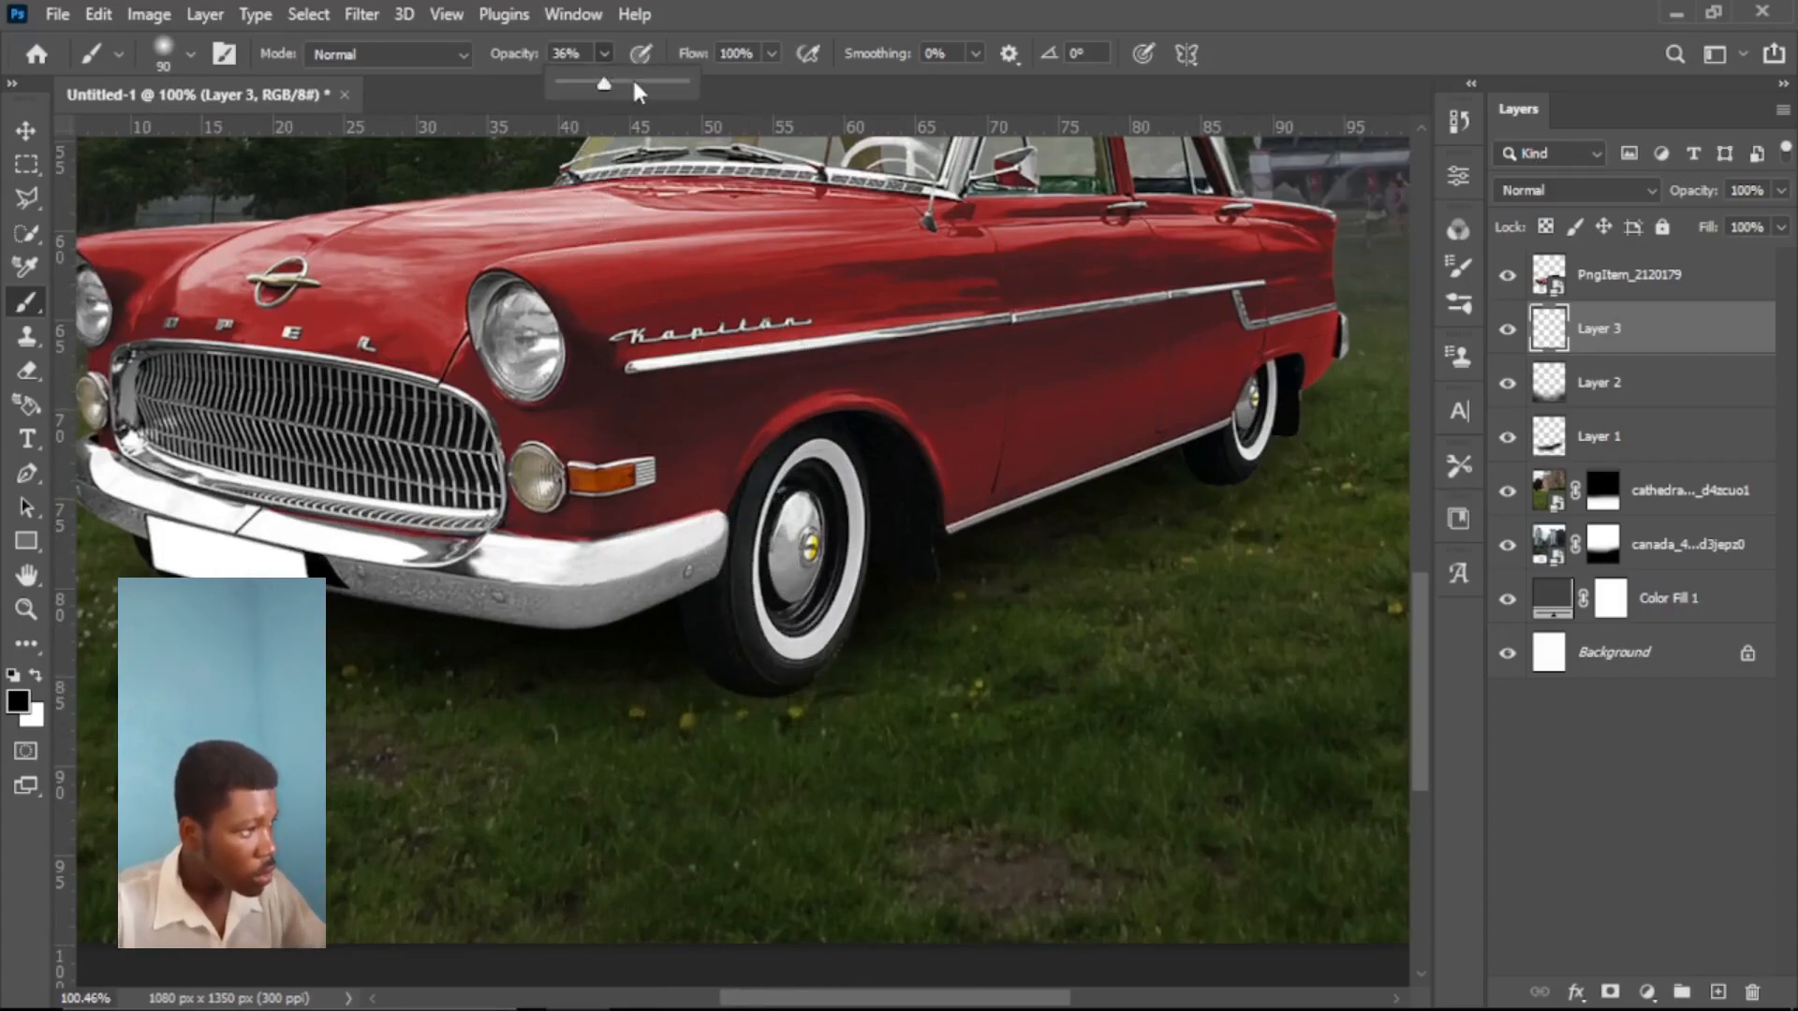
pyautogui.click(837, 4)
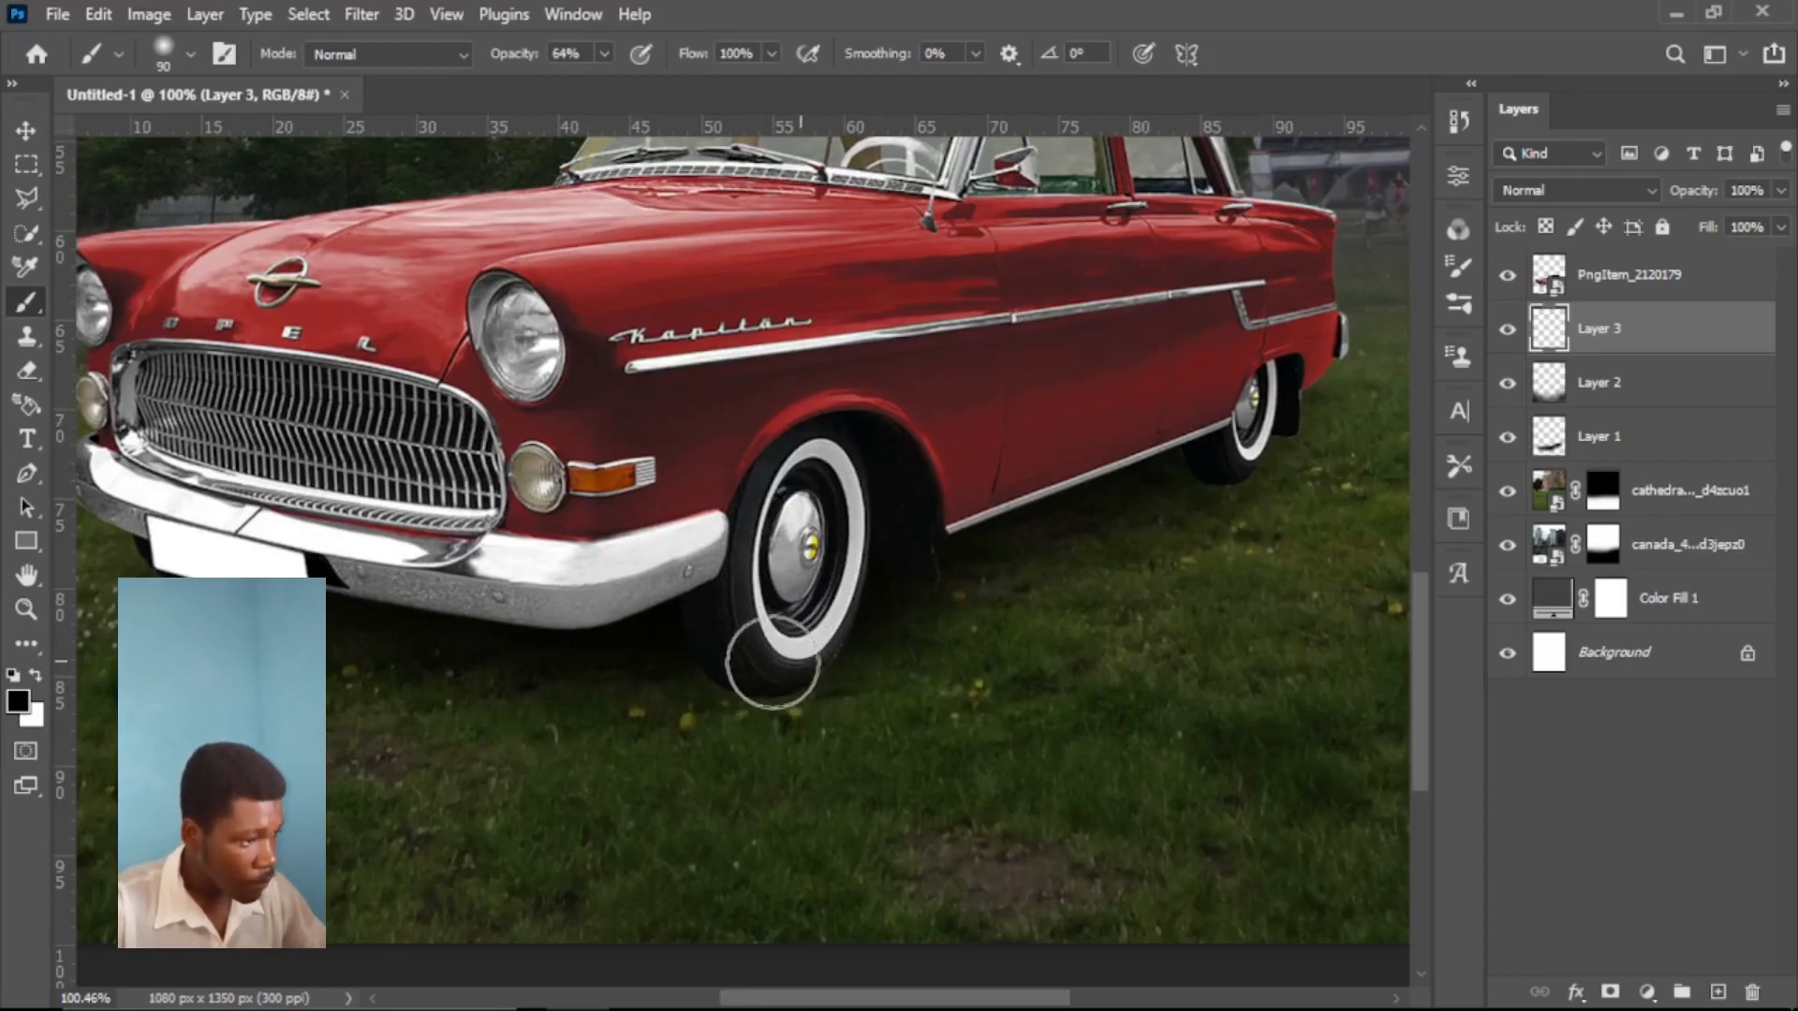
pyautogui.moveTo(800, 636)
pyautogui.mouseDown()
pyautogui.moveTo(783, 654)
pyautogui.moveTo(698, 642)
pyautogui.moveTo(718, 638)
pyautogui.mouseUp()
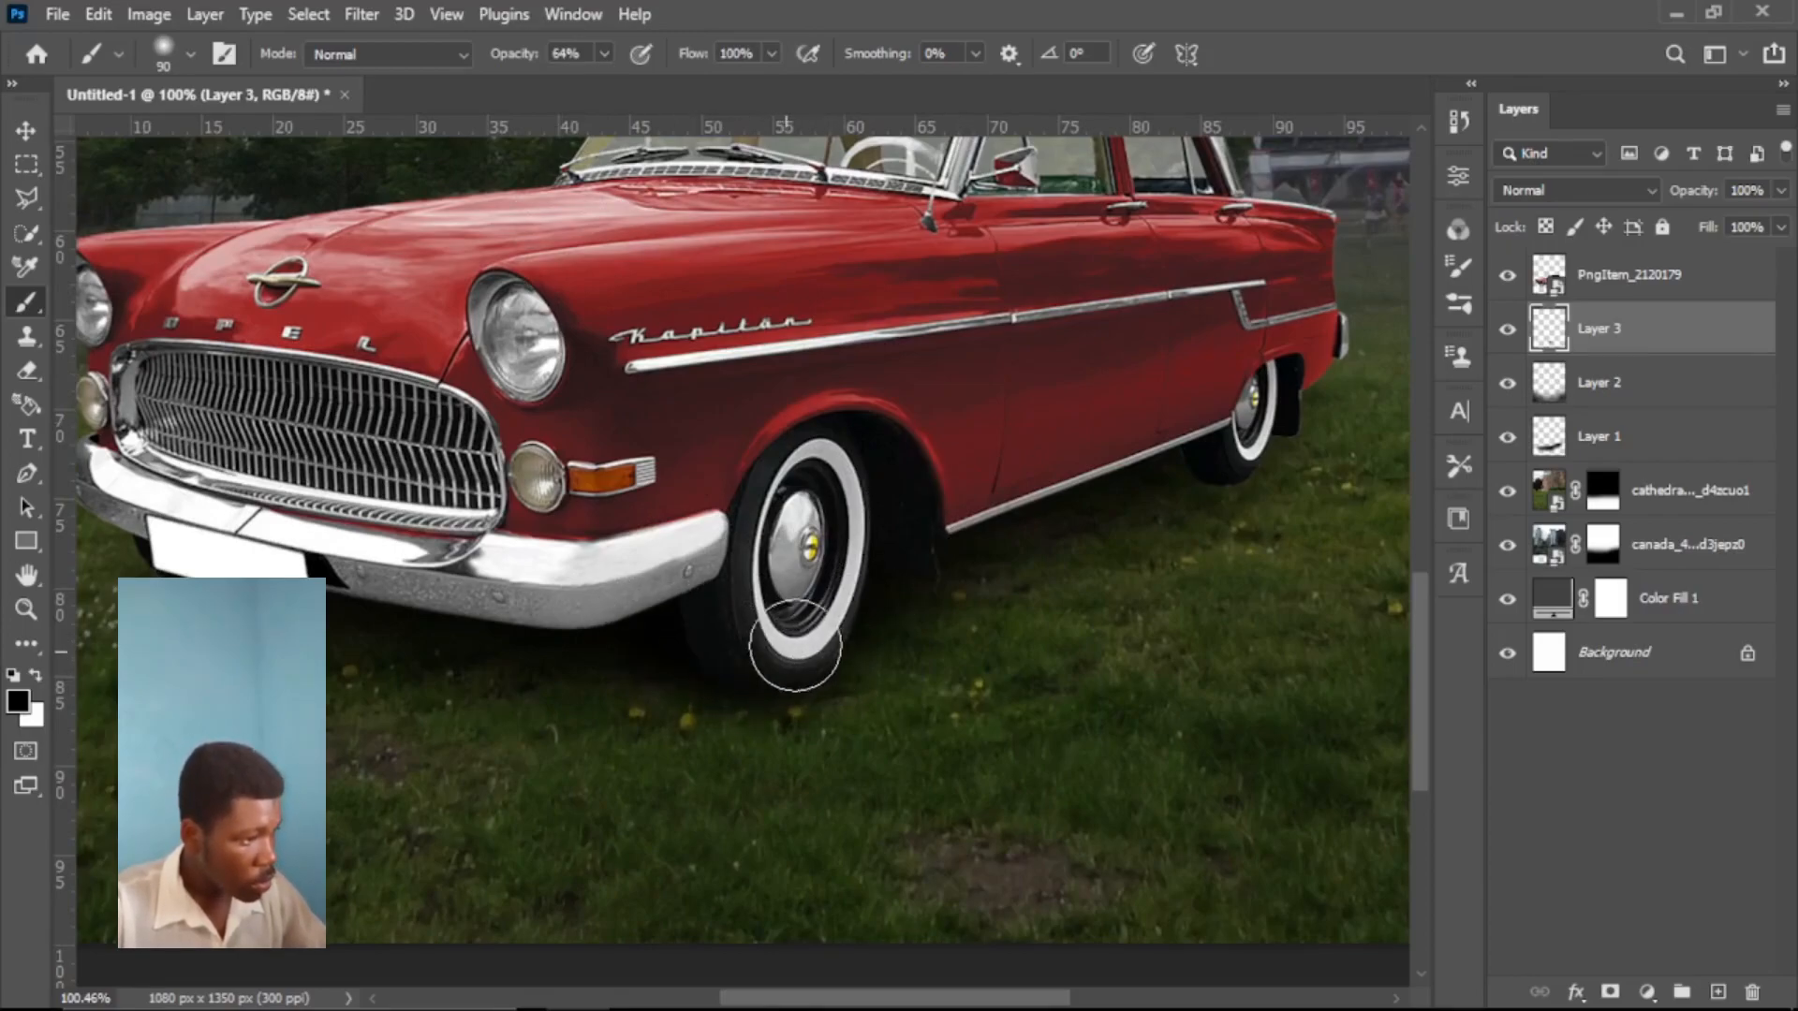
pyautogui.moveTo(1224, 447)
pyautogui.mouseDown()
pyautogui.moveTo(1170, 422)
pyautogui.moveTo(1229, 455)
pyautogui.moveTo(1161, 442)
pyautogui.moveTo(1204, 446)
pyautogui.moveTo(1281, 389)
pyautogui.moveTo(1098, 469)
pyautogui.mouseUp()
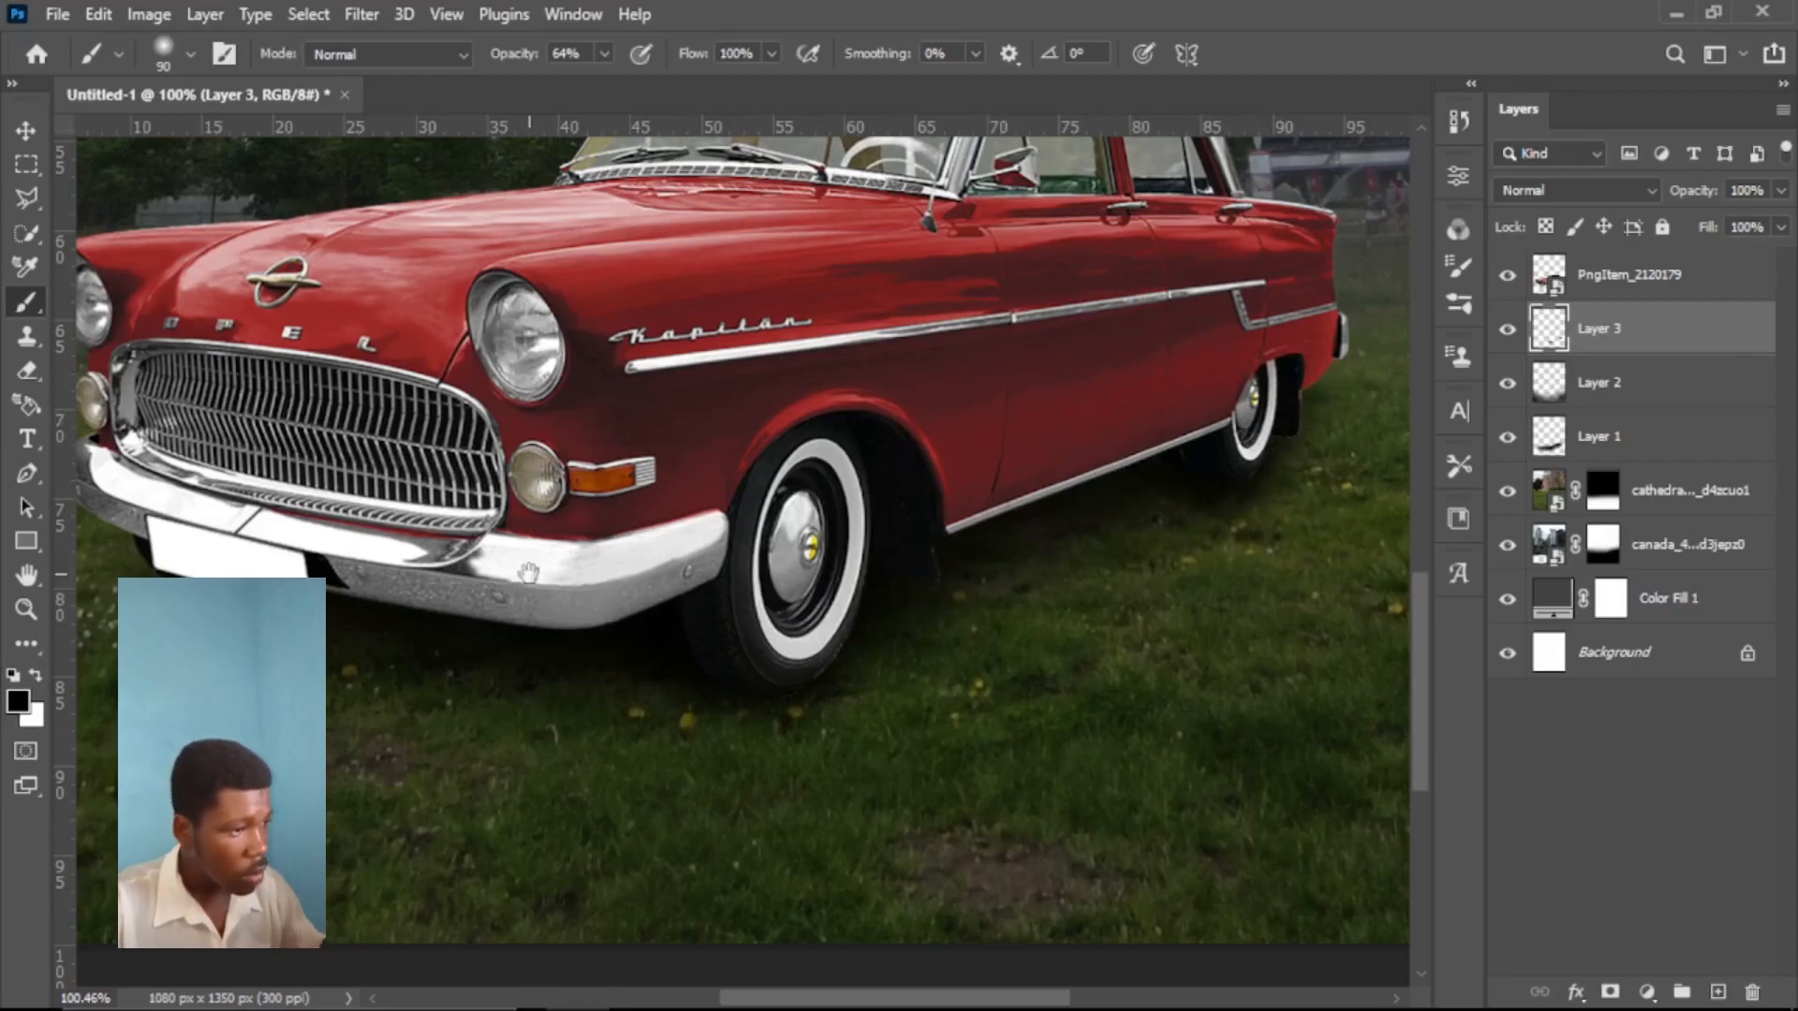
# - Refine the contact shadows around the tyres with the 90 px brush and a 150 px eraser at 56% opacity
pyautogui.moveTo(563, 574); pyautogui.dragTo(708, 596)
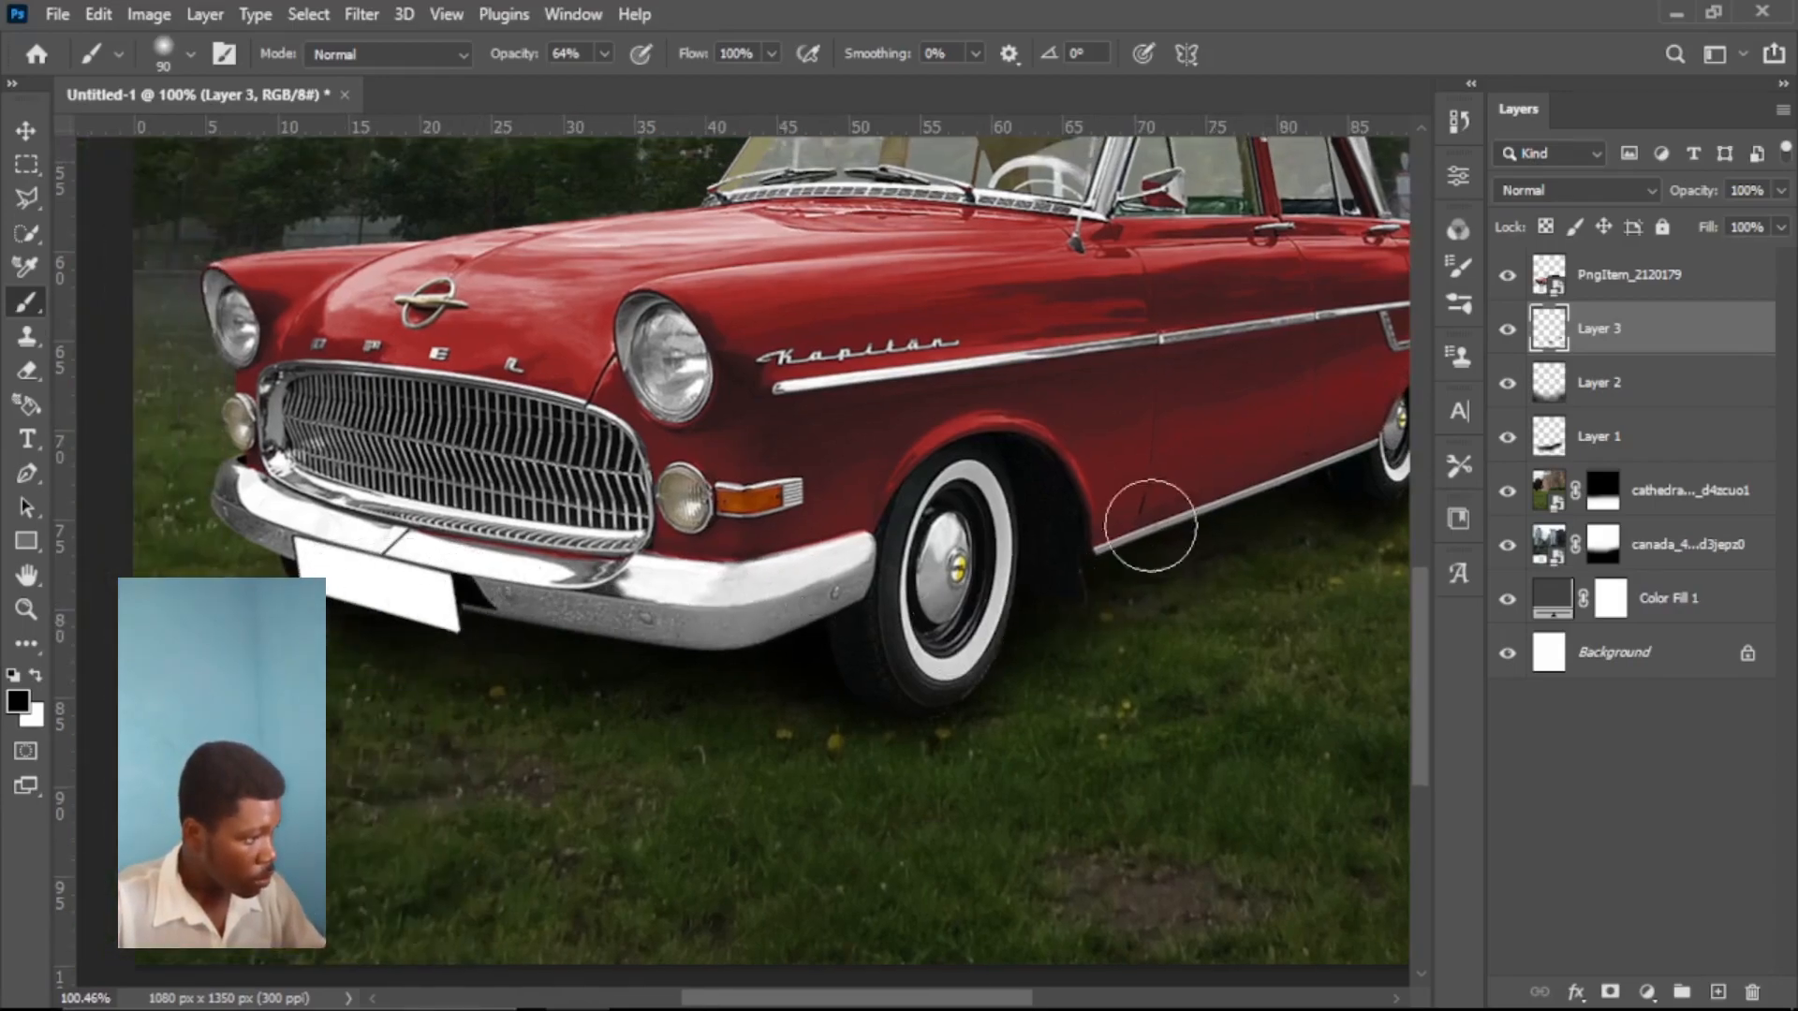
pyautogui.moveTo(1151, 522); pyautogui.dragTo(887, 488)
pyautogui.press('e')
pyautogui.press('[')
pyautogui.press('[')
pyautogui.press('[')
pyautogui.press('[')
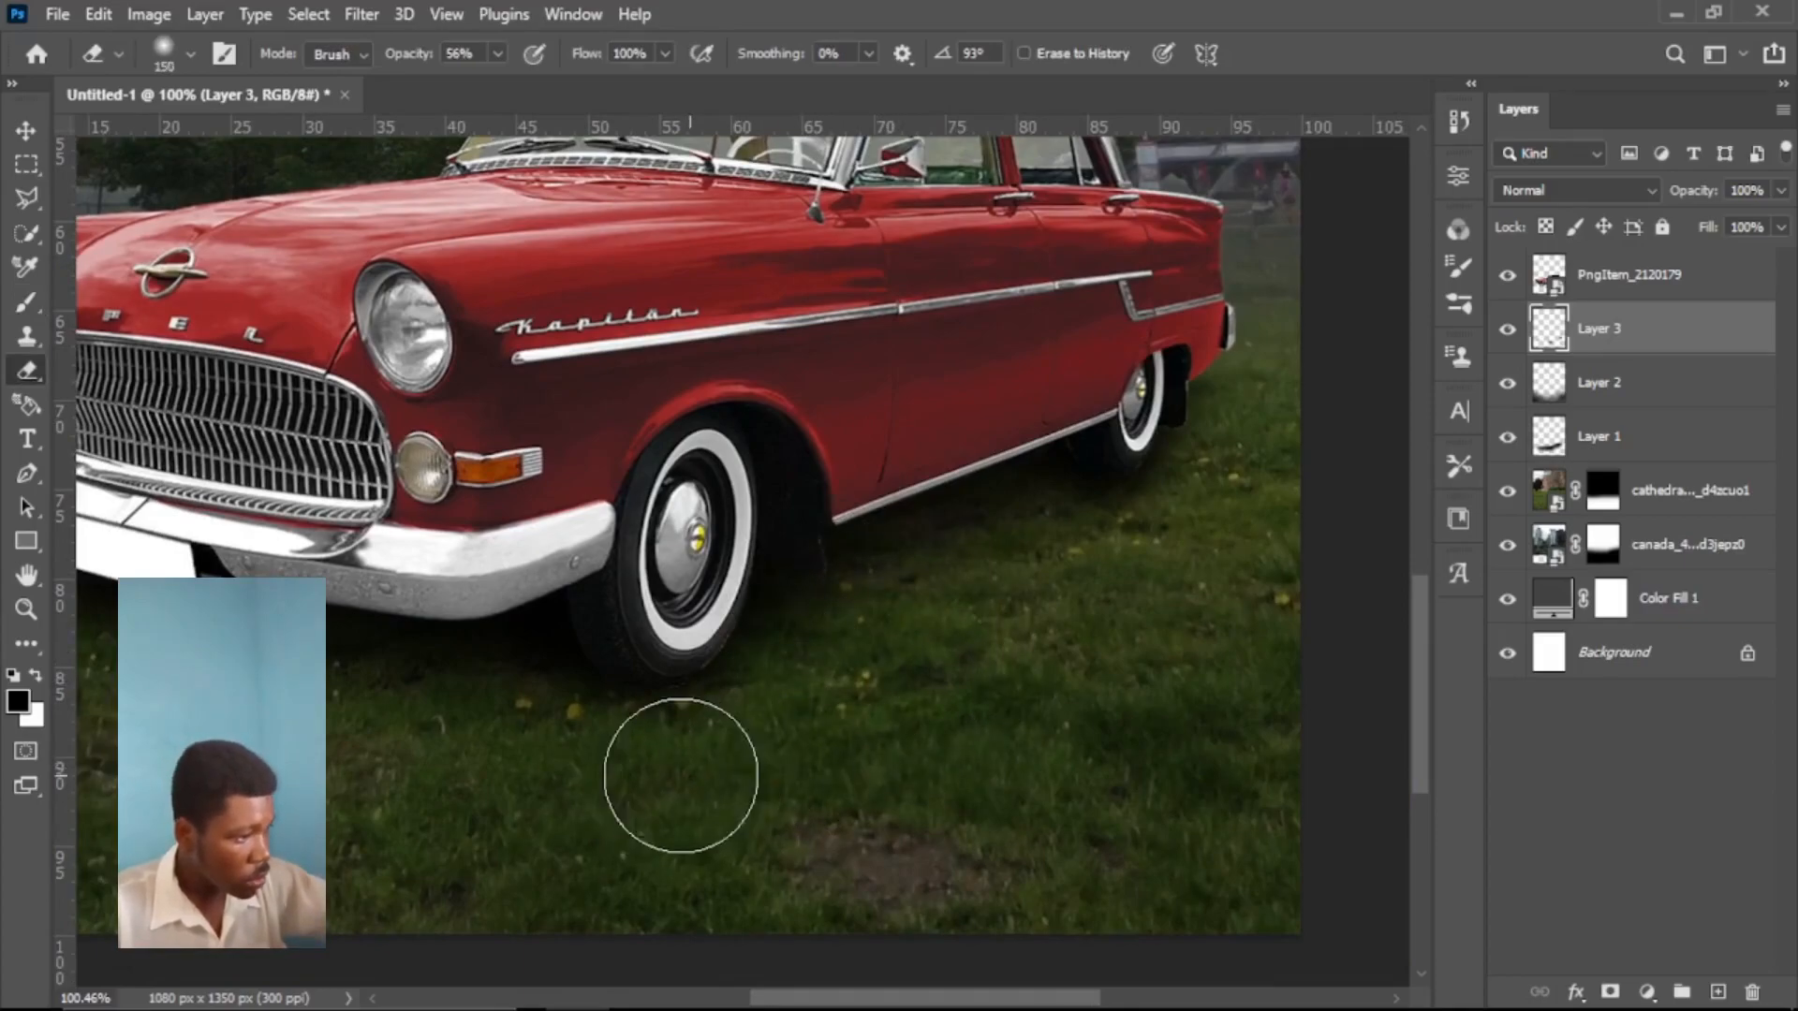
pyautogui.press('b')
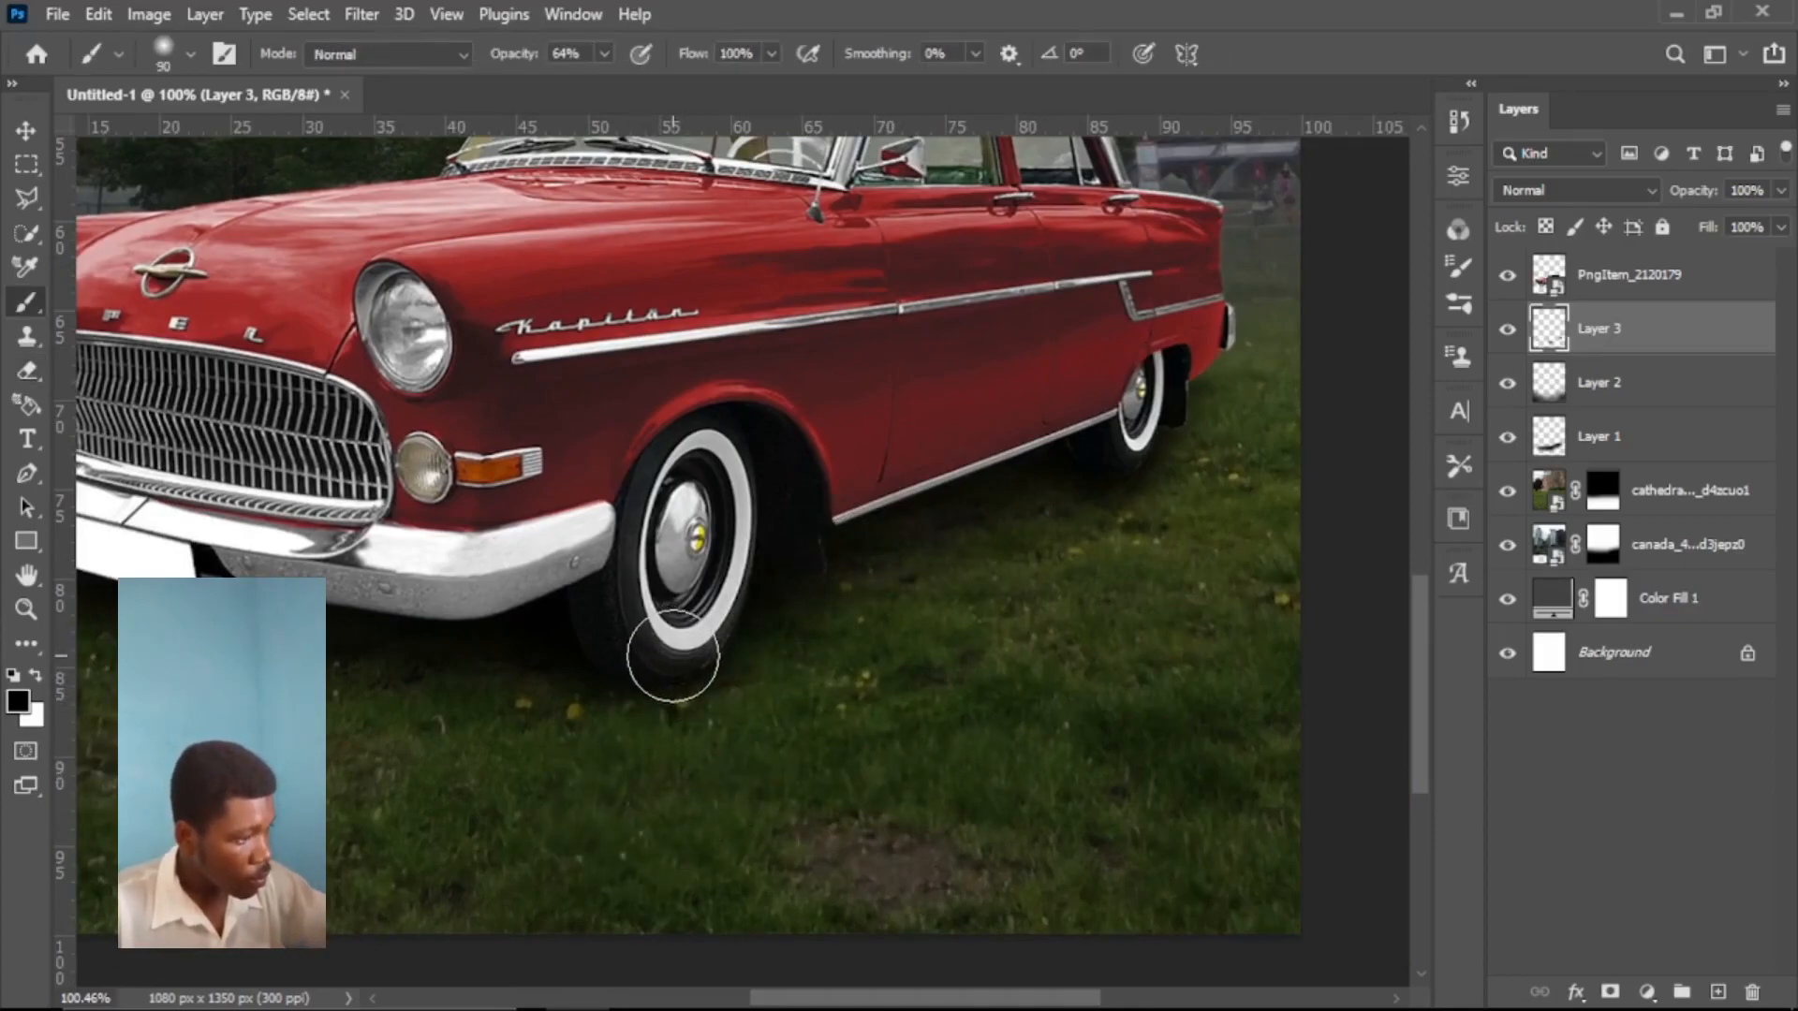
pyautogui.moveTo(1003, 381); pyautogui.dragTo(742, 381)
pyautogui.press('e')
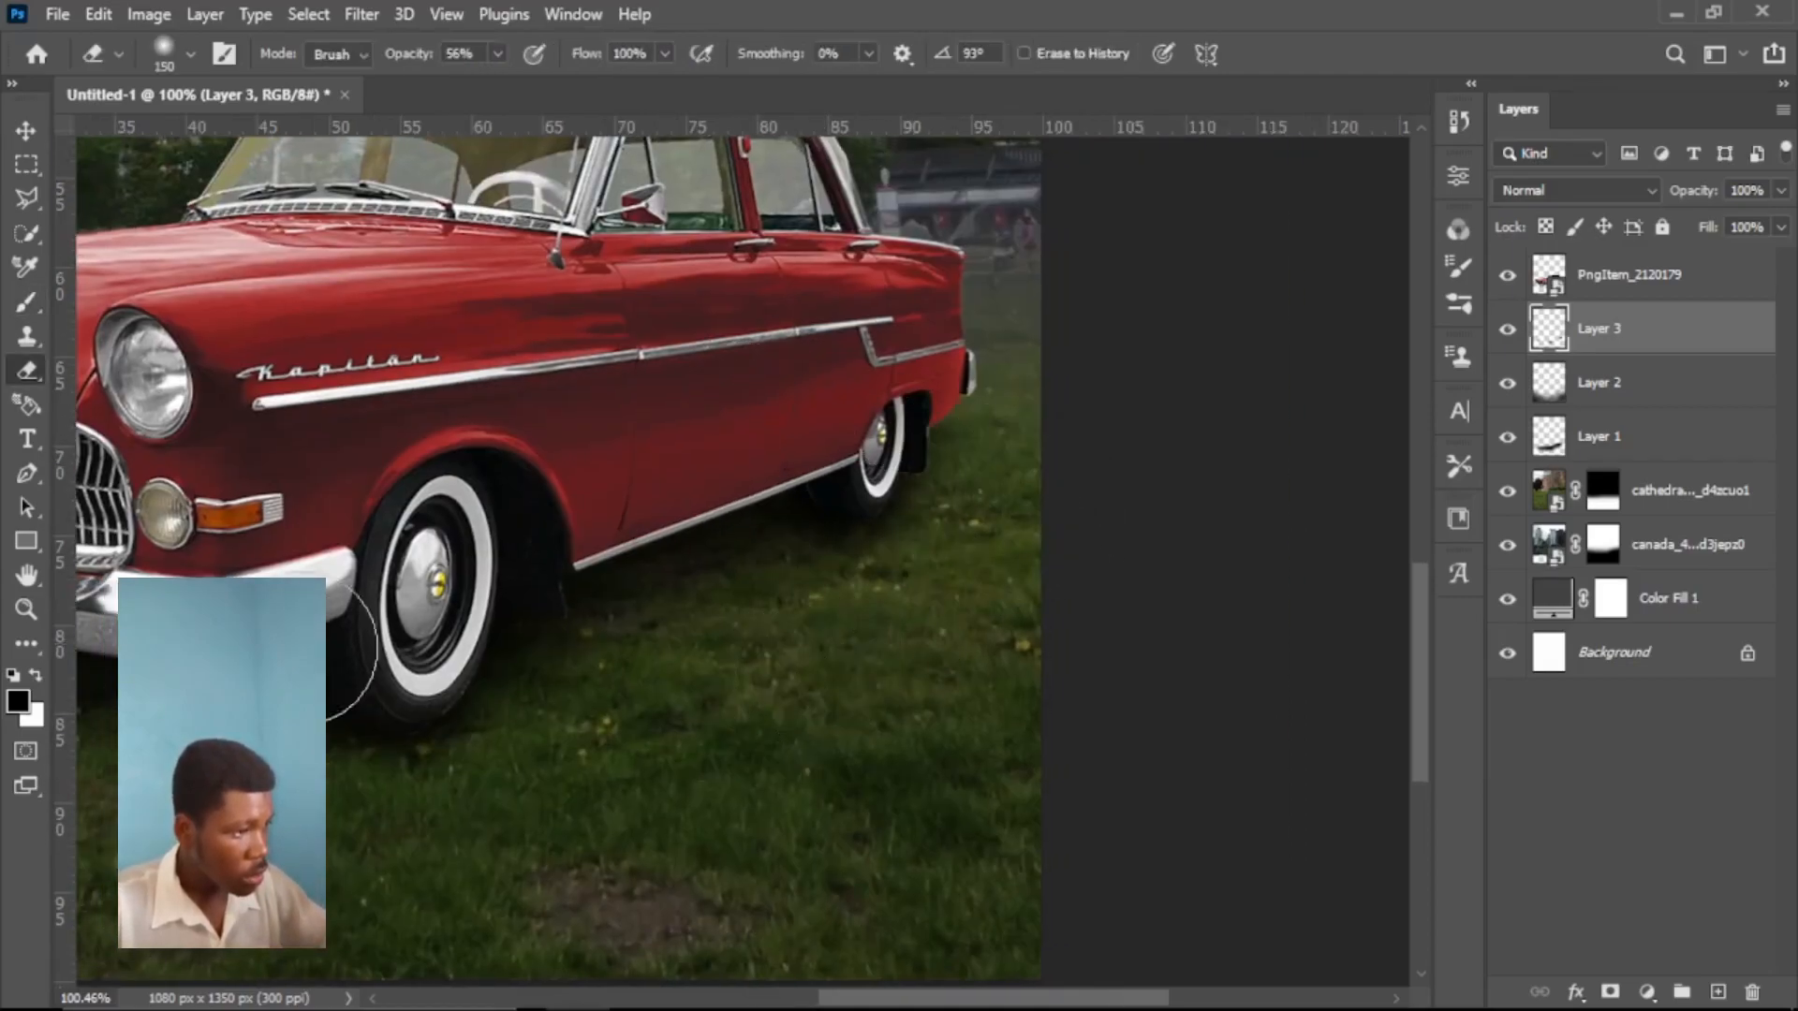
# - Deepen the dark shading across the lower grass on Layer 2 with a large soft brush of 500 to 700 px at 42% opacity
pyautogui.click(26, 609)
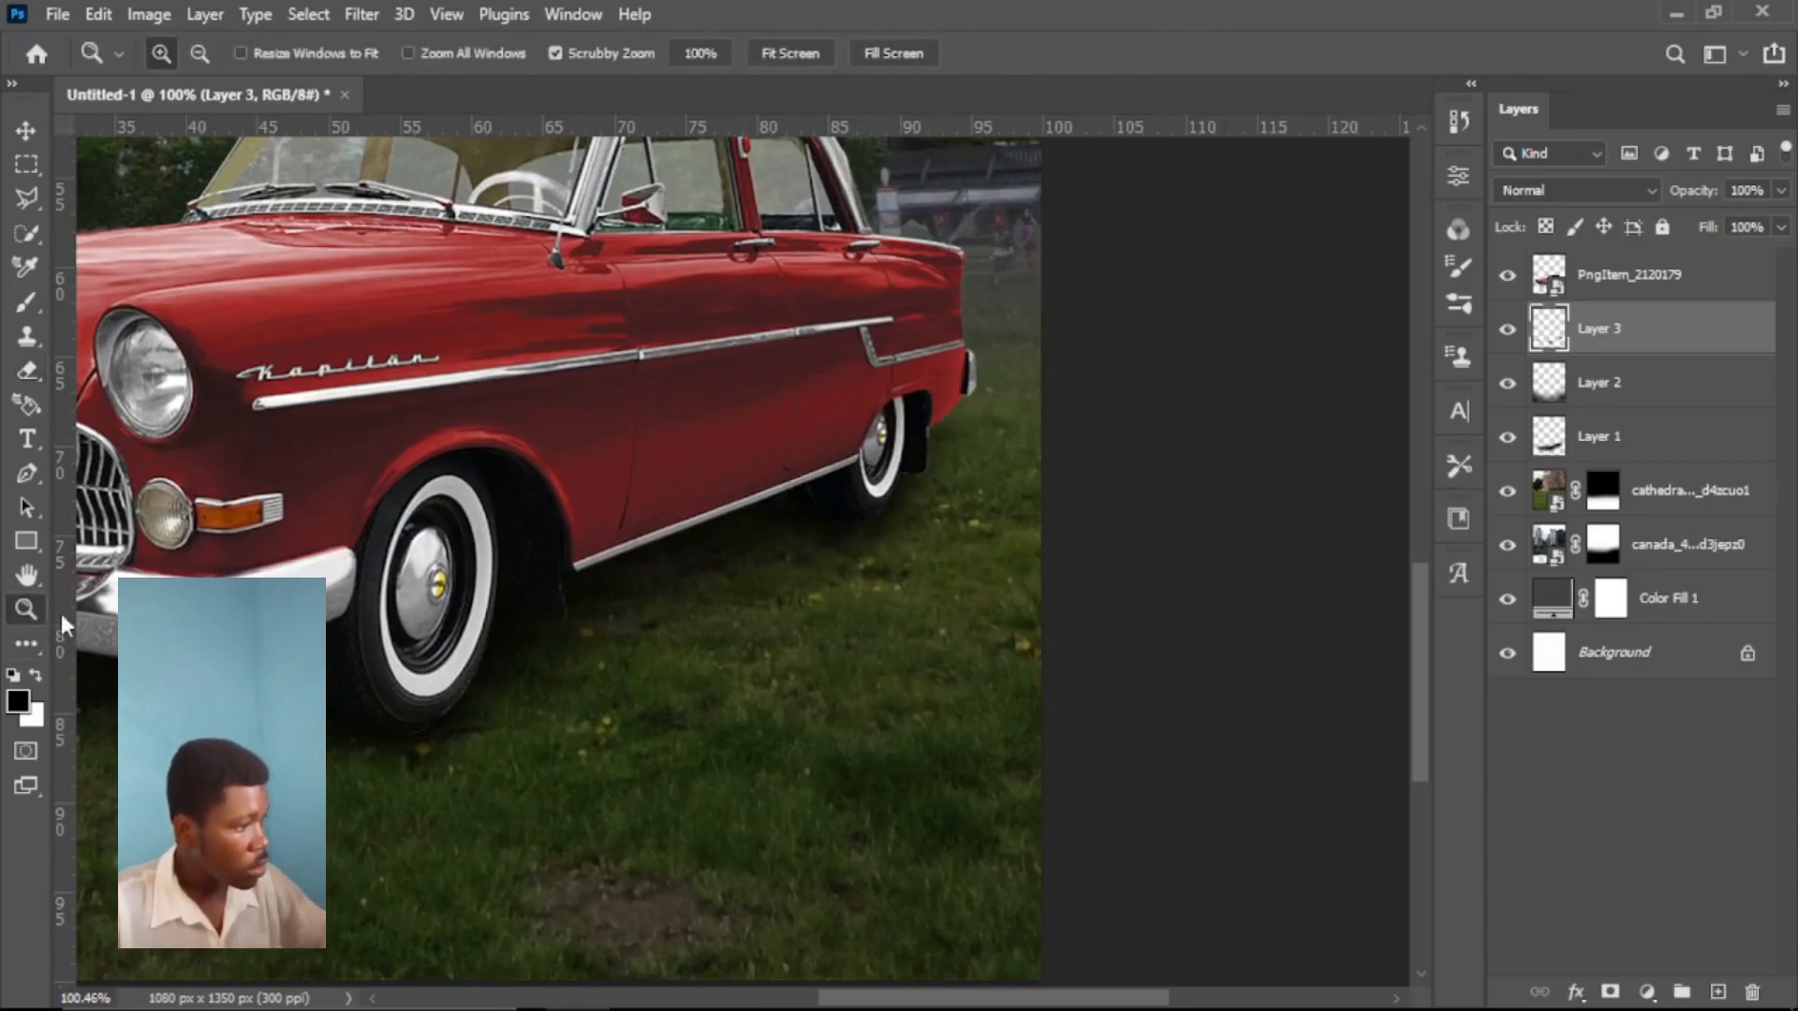
pyautogui.click(790, 53)
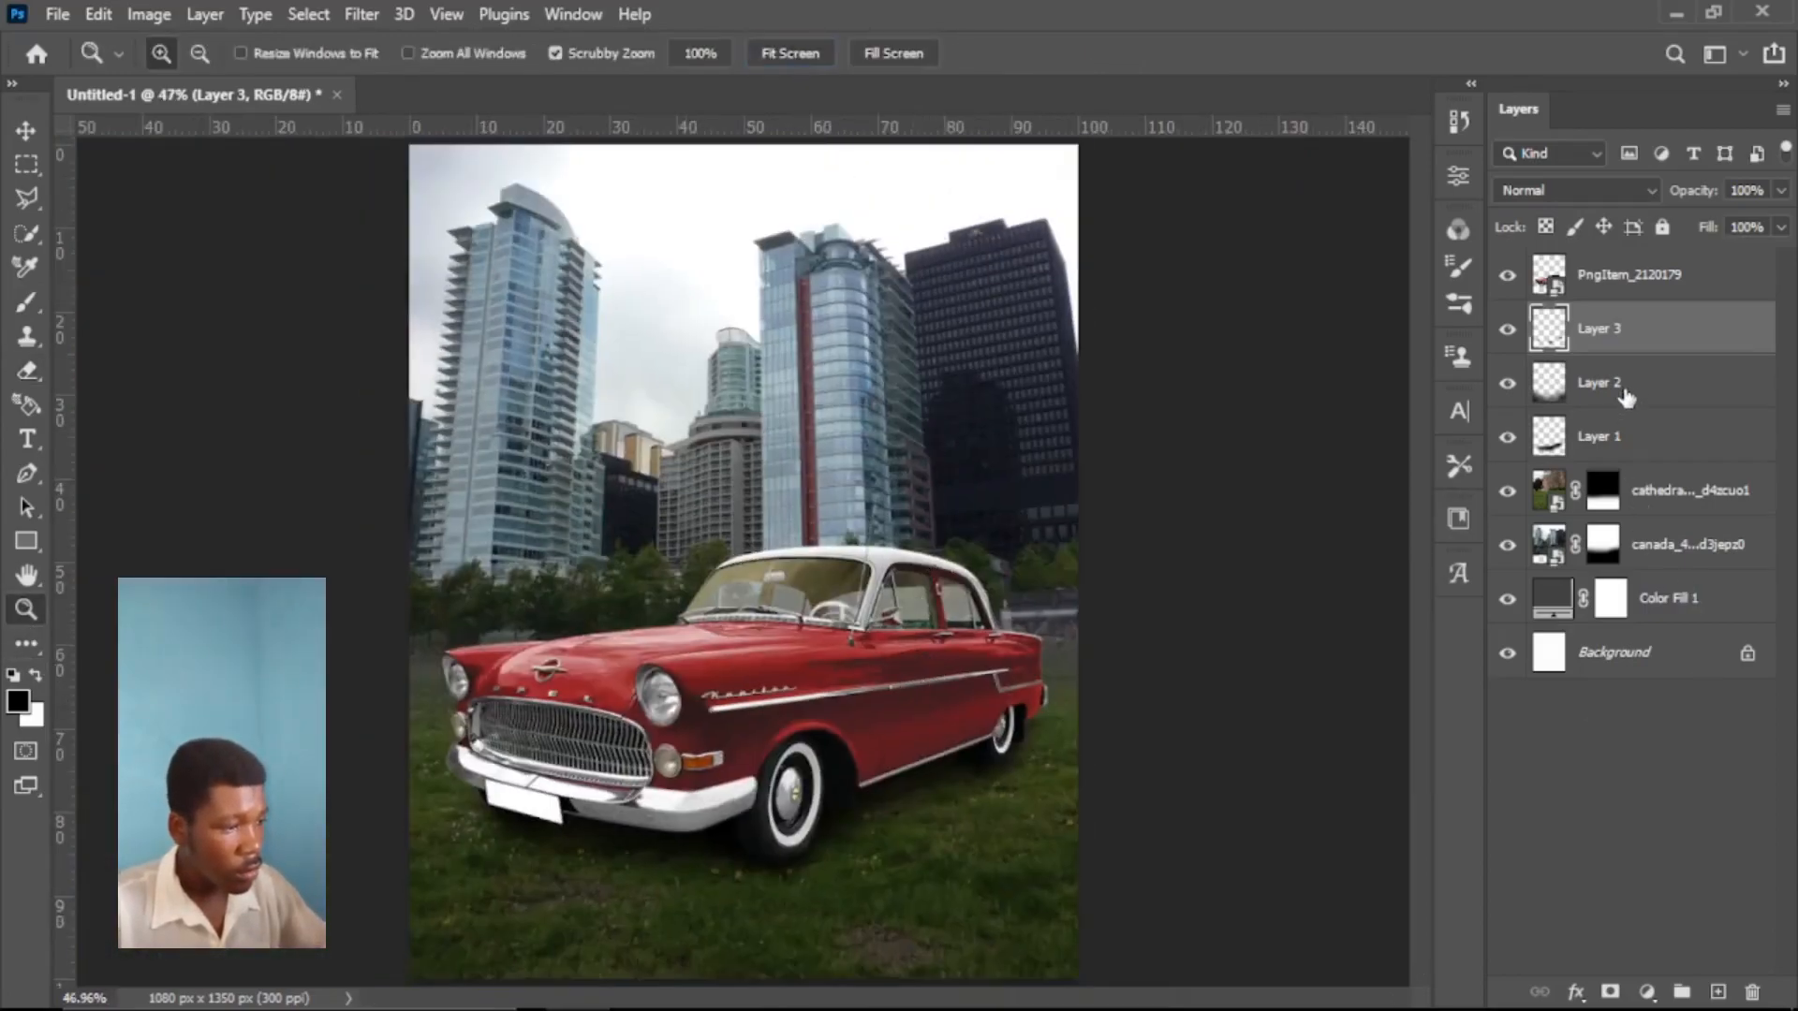
pyautogui.hotkey('alt', '[')
pyautogui.press('b')
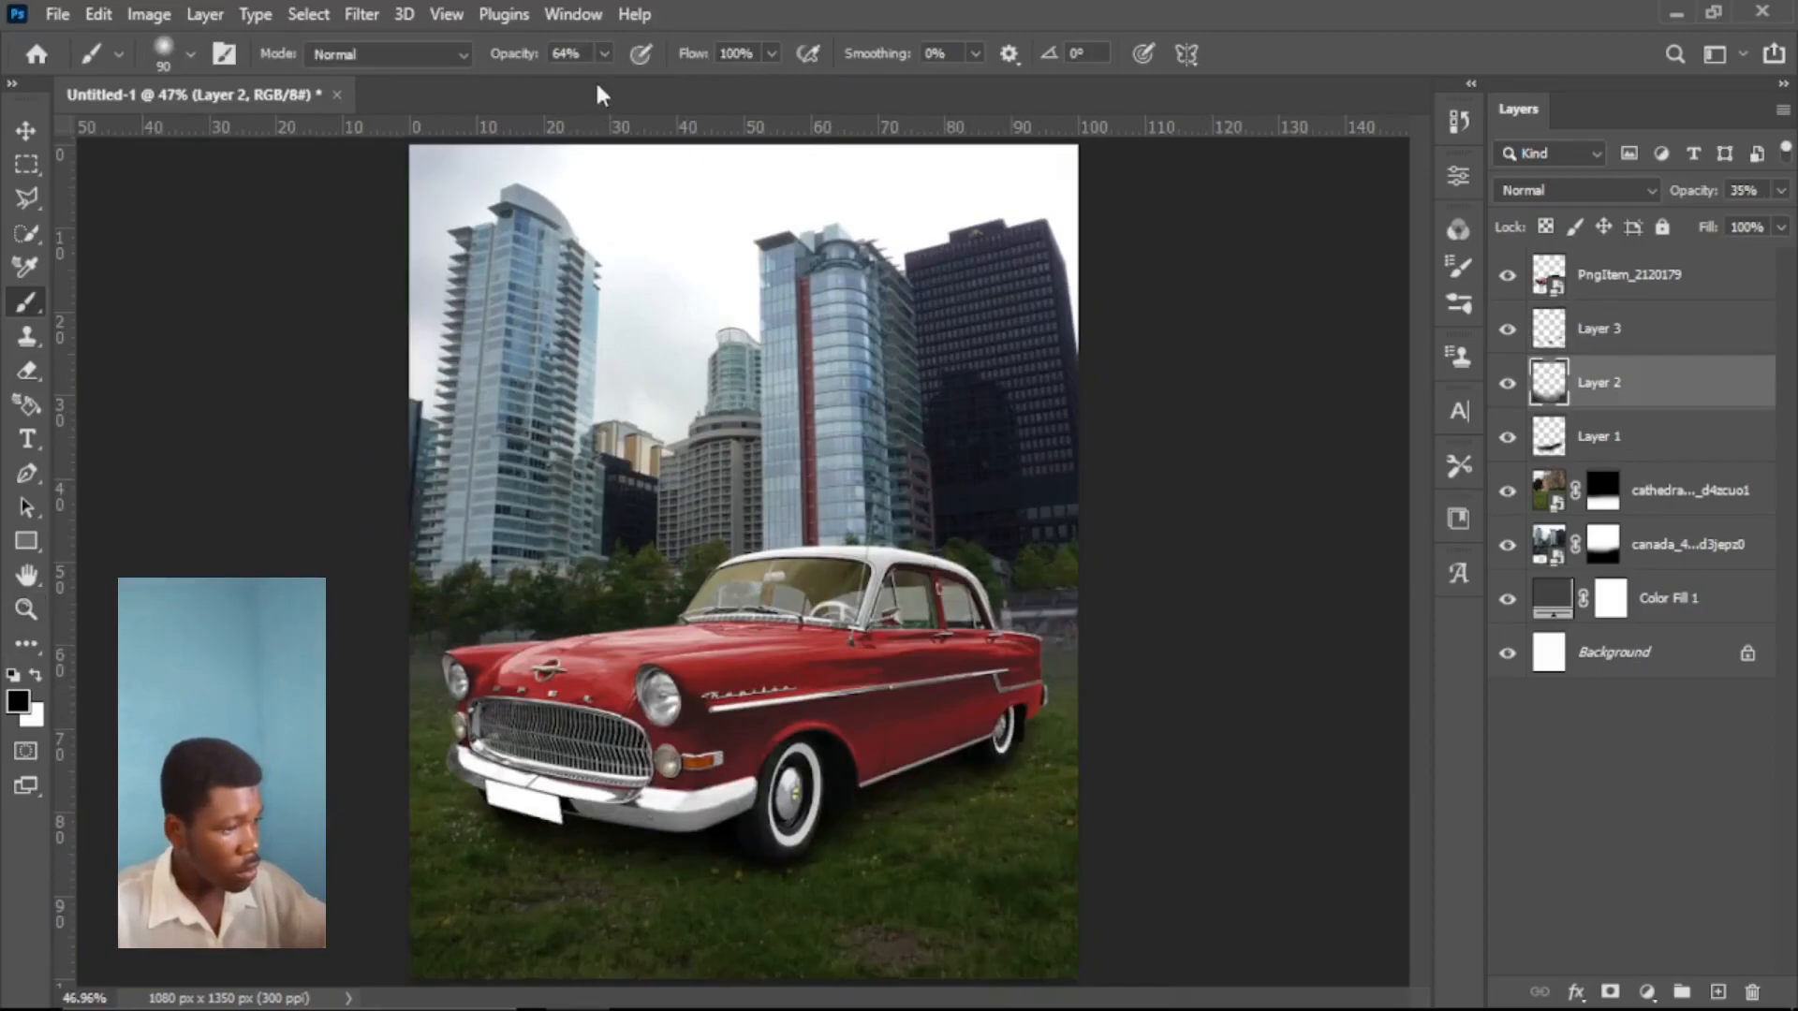
pyautogui.click(826, 4)
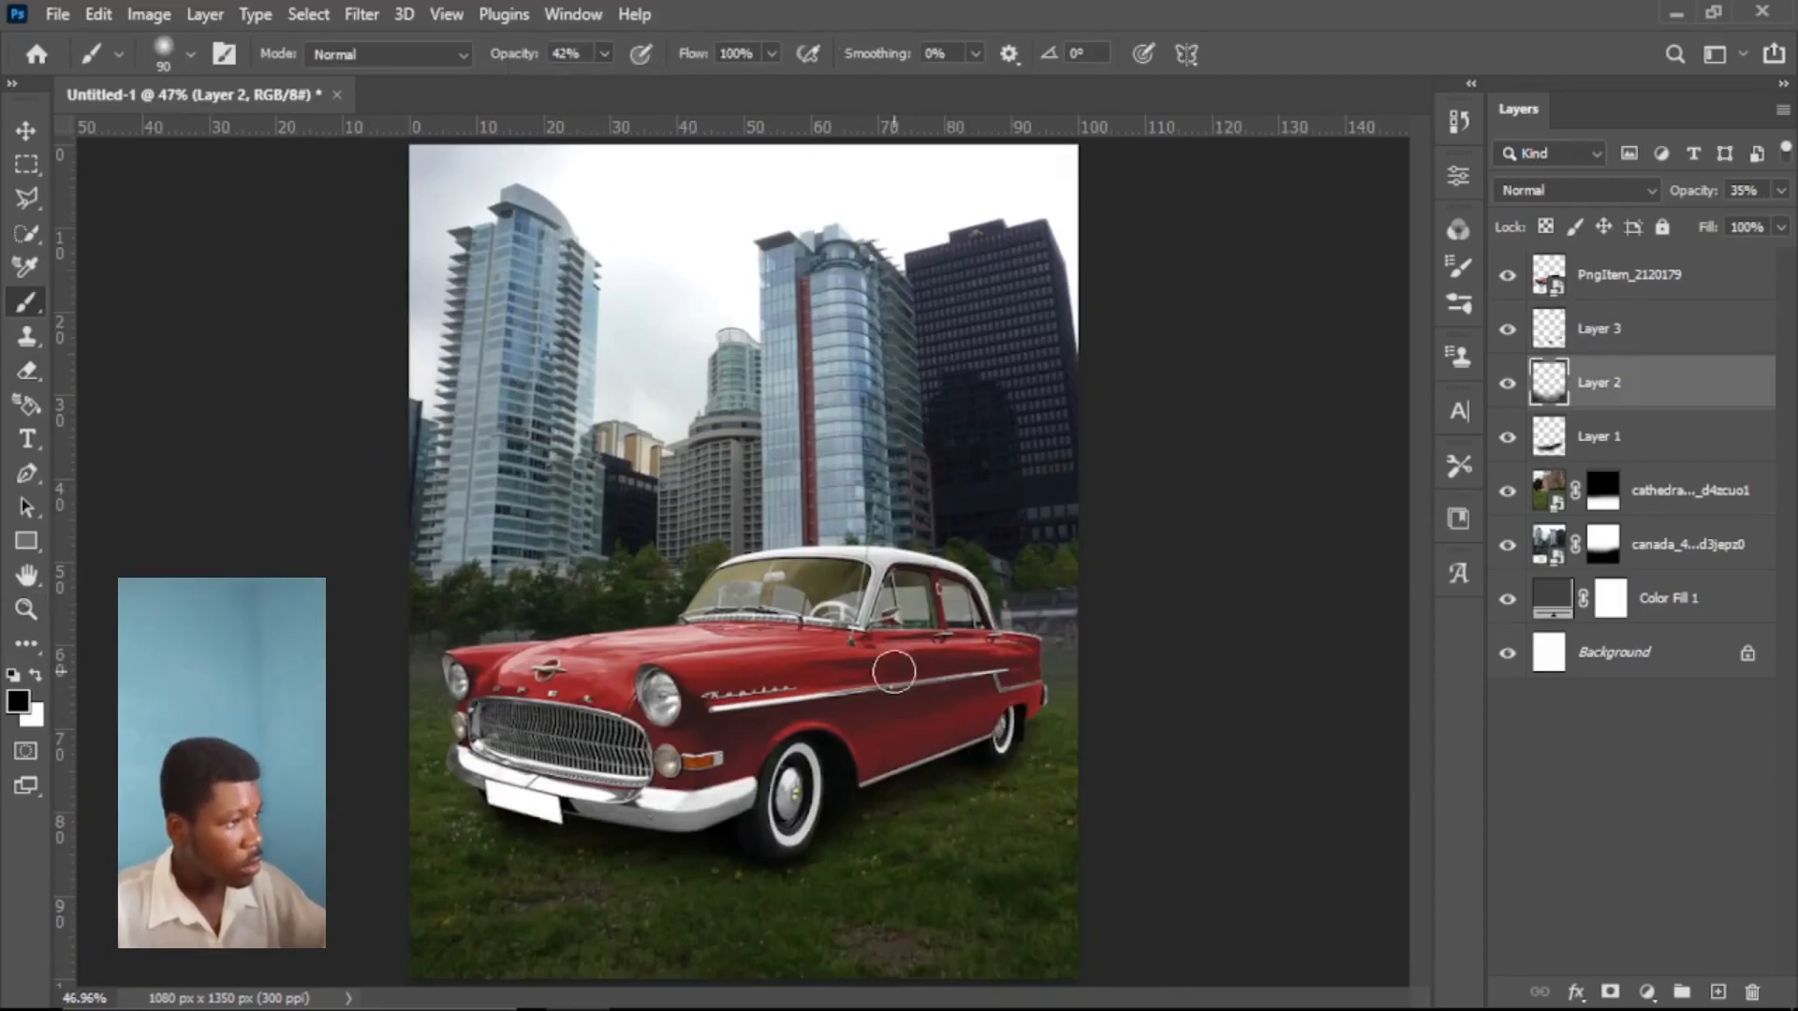
pyautogui.press(']')
pyautogui.press(']')
pyautogui.press(']')
pyautogui.press(']')
pyautogui.press(']')
pyautogui.press(']')
pyautogui.press(']')
pyautogui.press(']')
pyautogui.press(']')
pyautogui.press(']')
pyautogui.press(']')
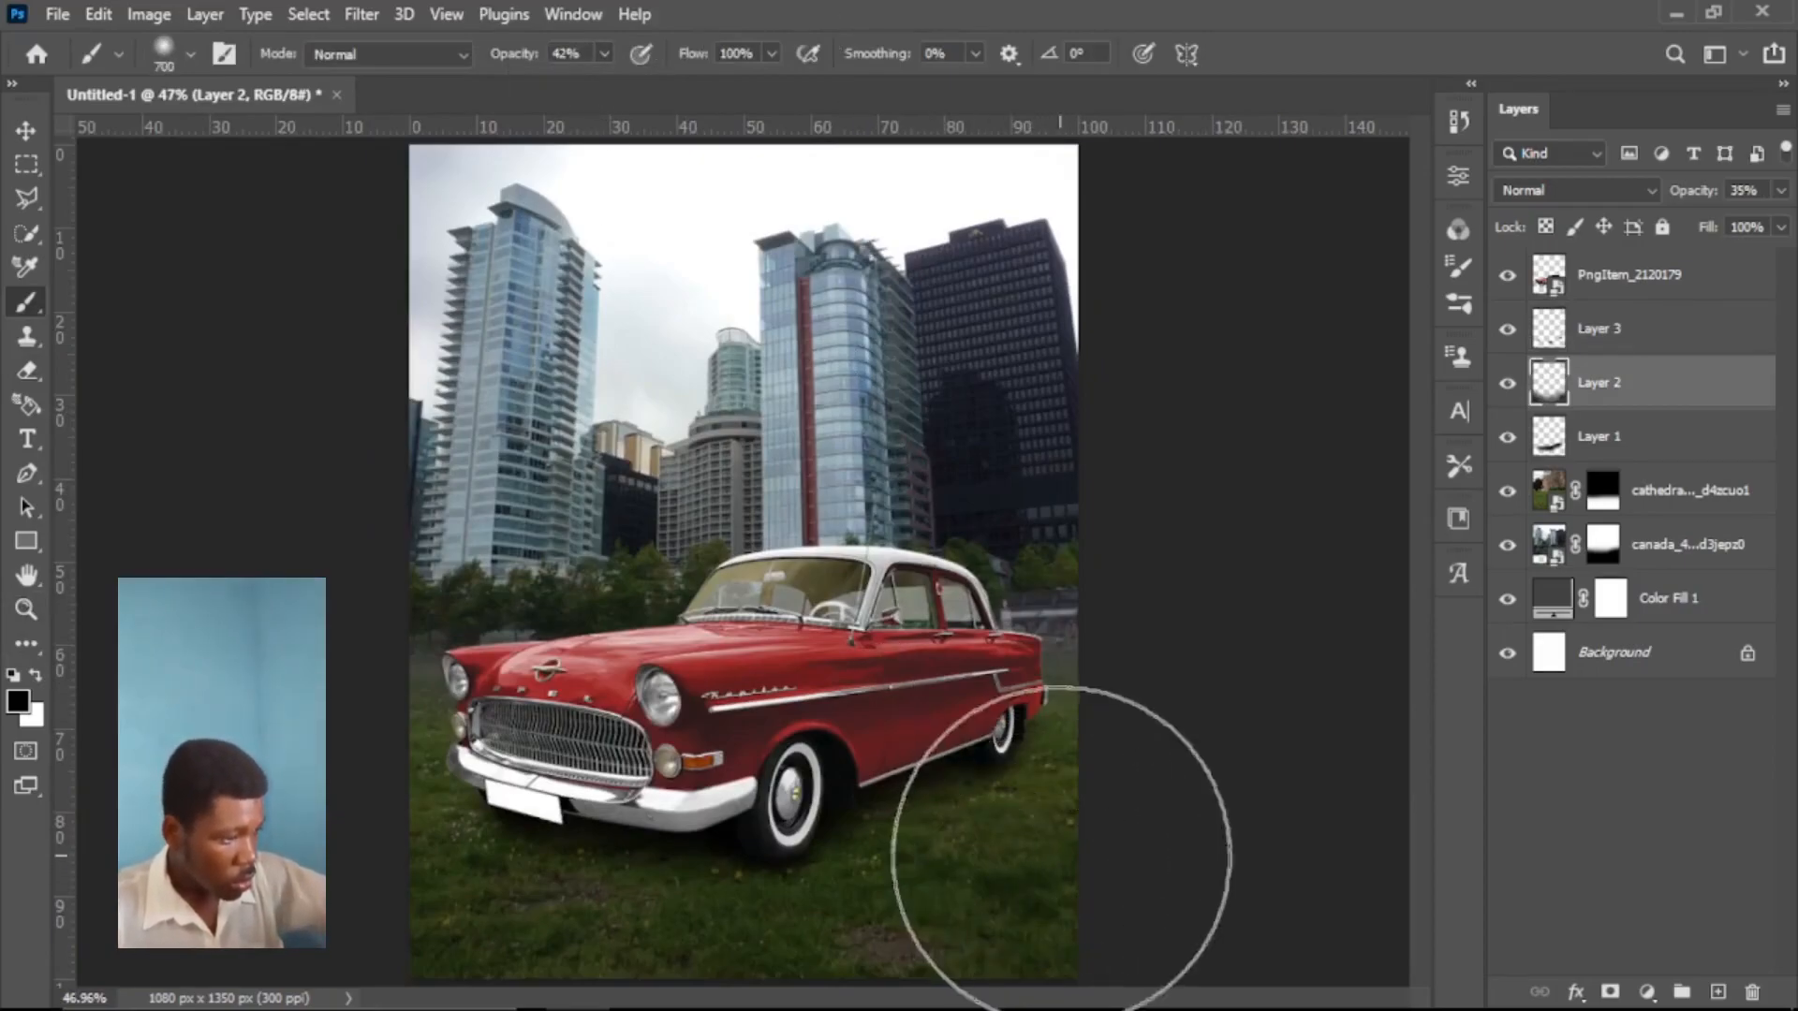
pyautogui.press('[')
pyautogui.press('[')
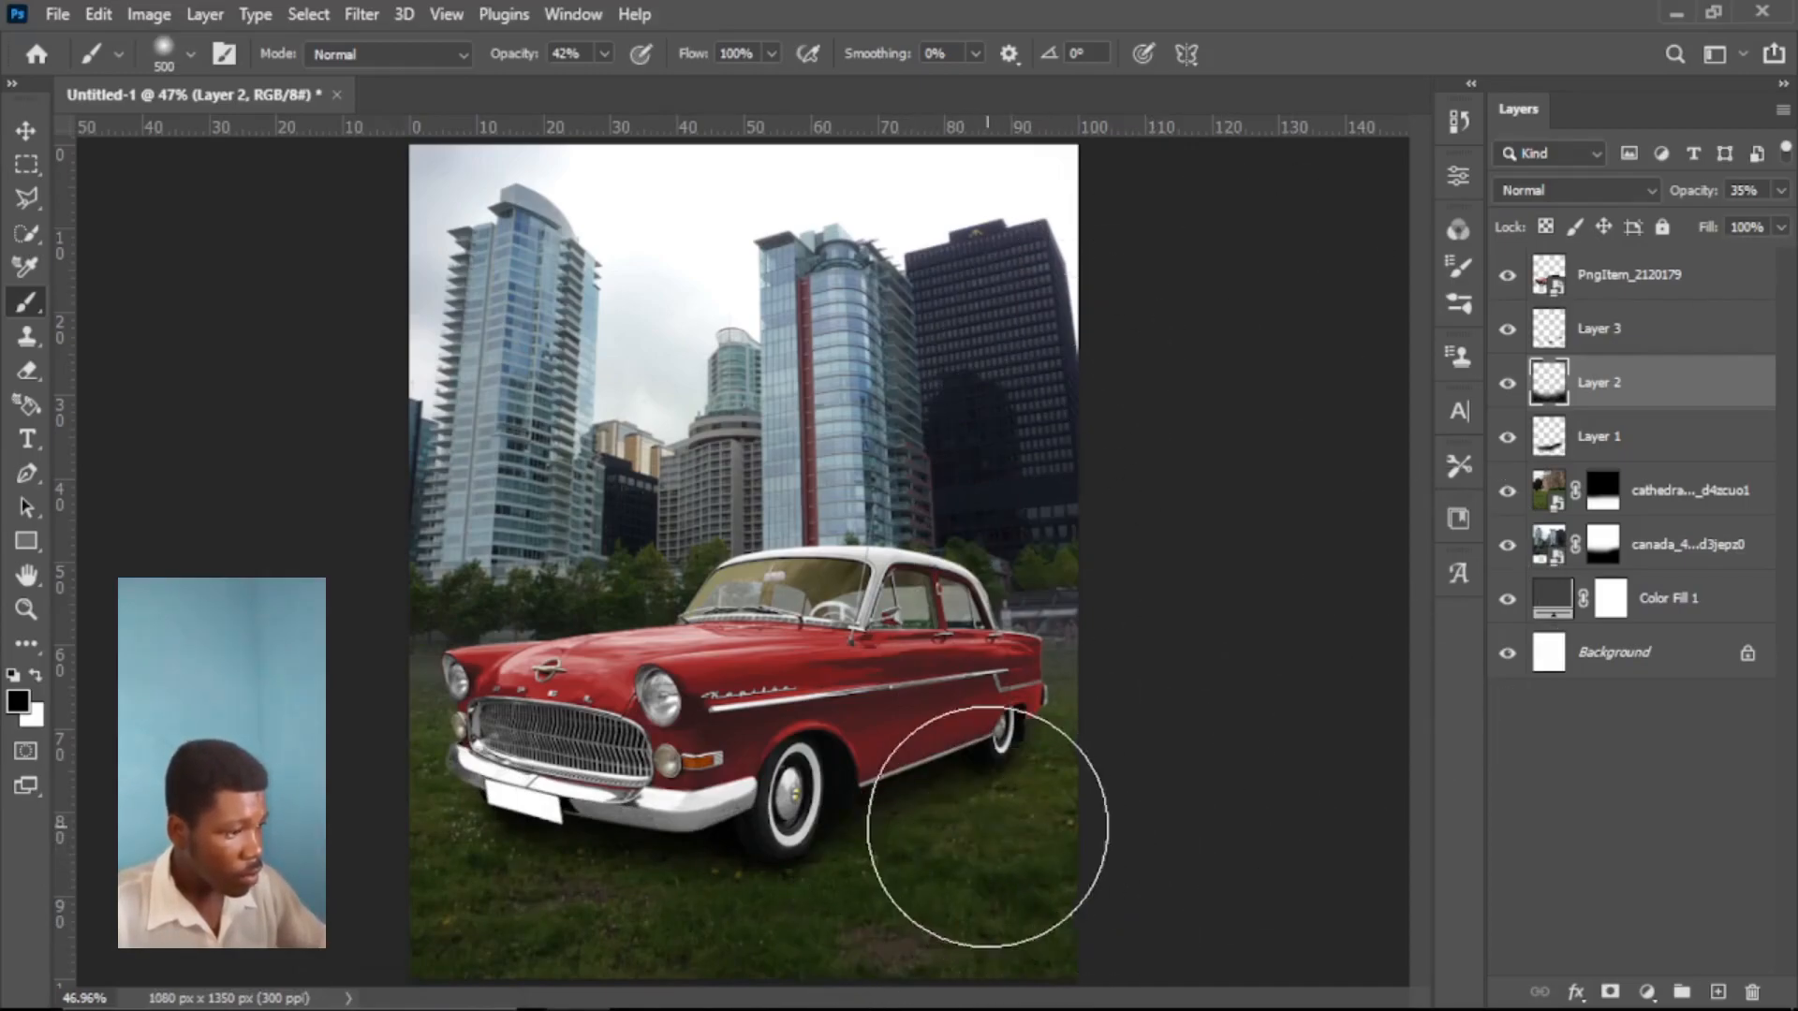
# - Compare the composite with and without the shading on Layer 1 and Layer 2 by toggling their visibility
pyautogui.click(1507, 384)
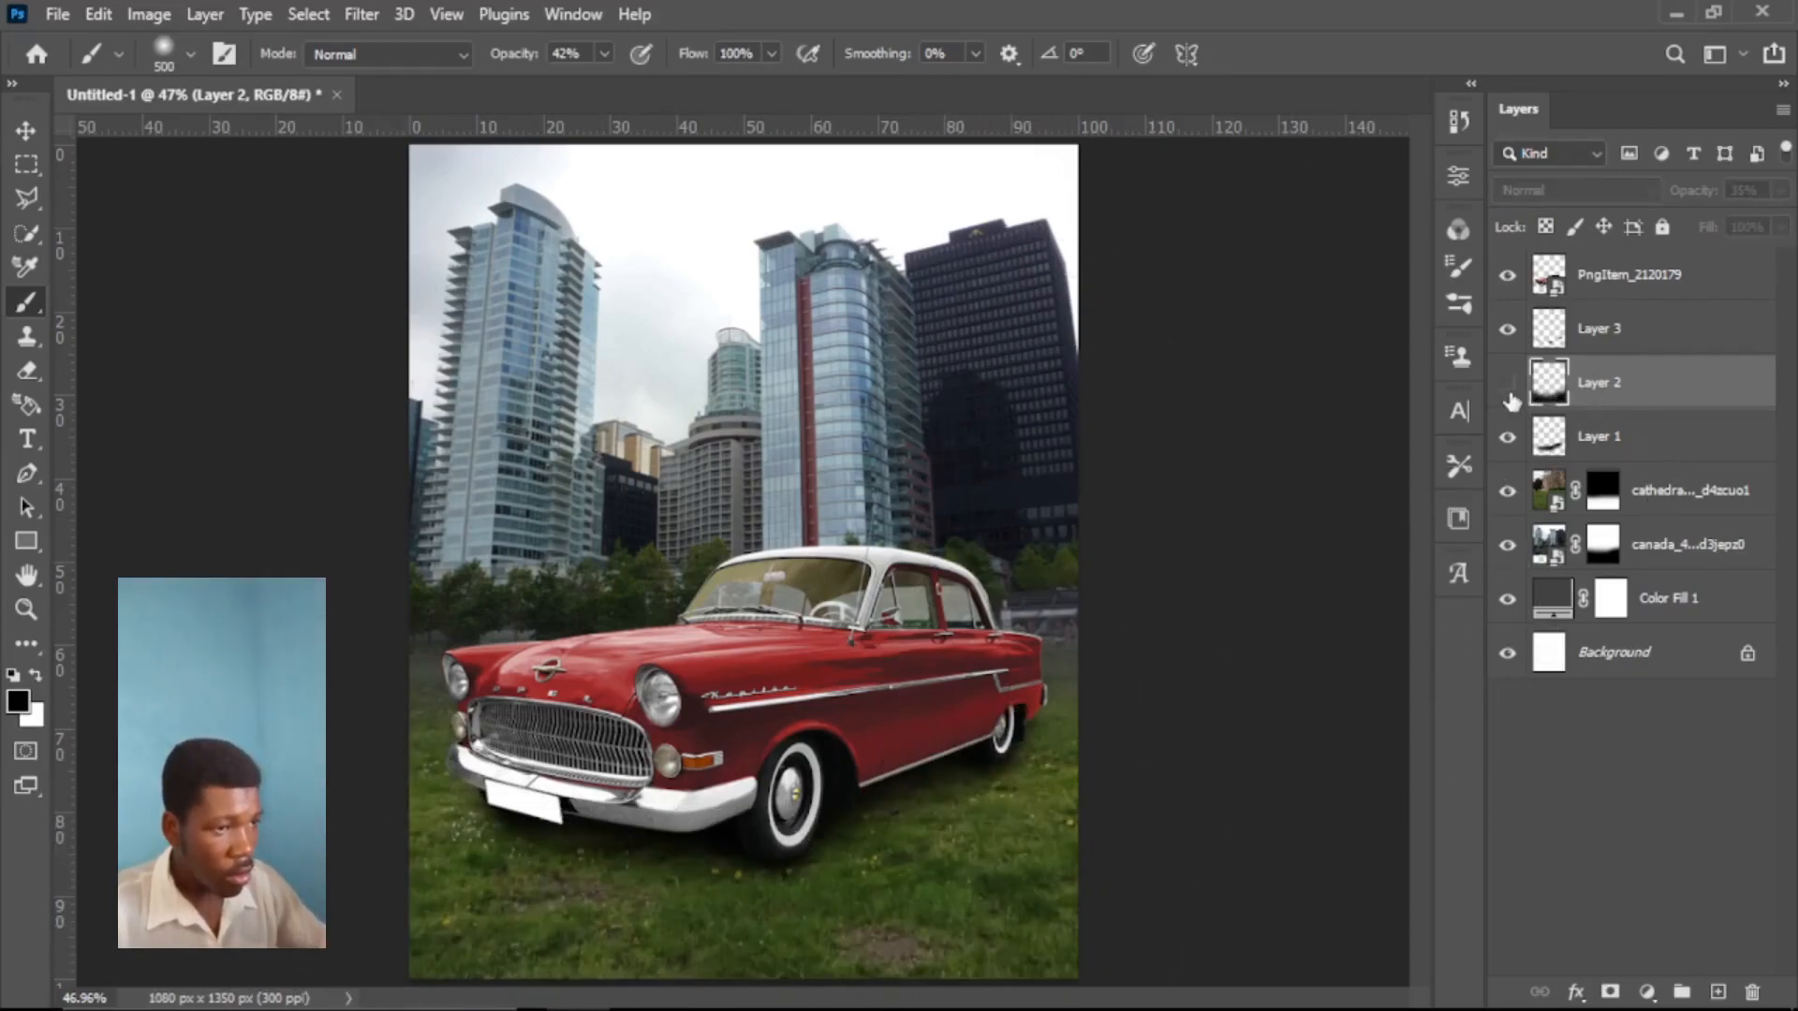
pyautogui.click(1509, 387)
pyautogui.click(1510, 439)
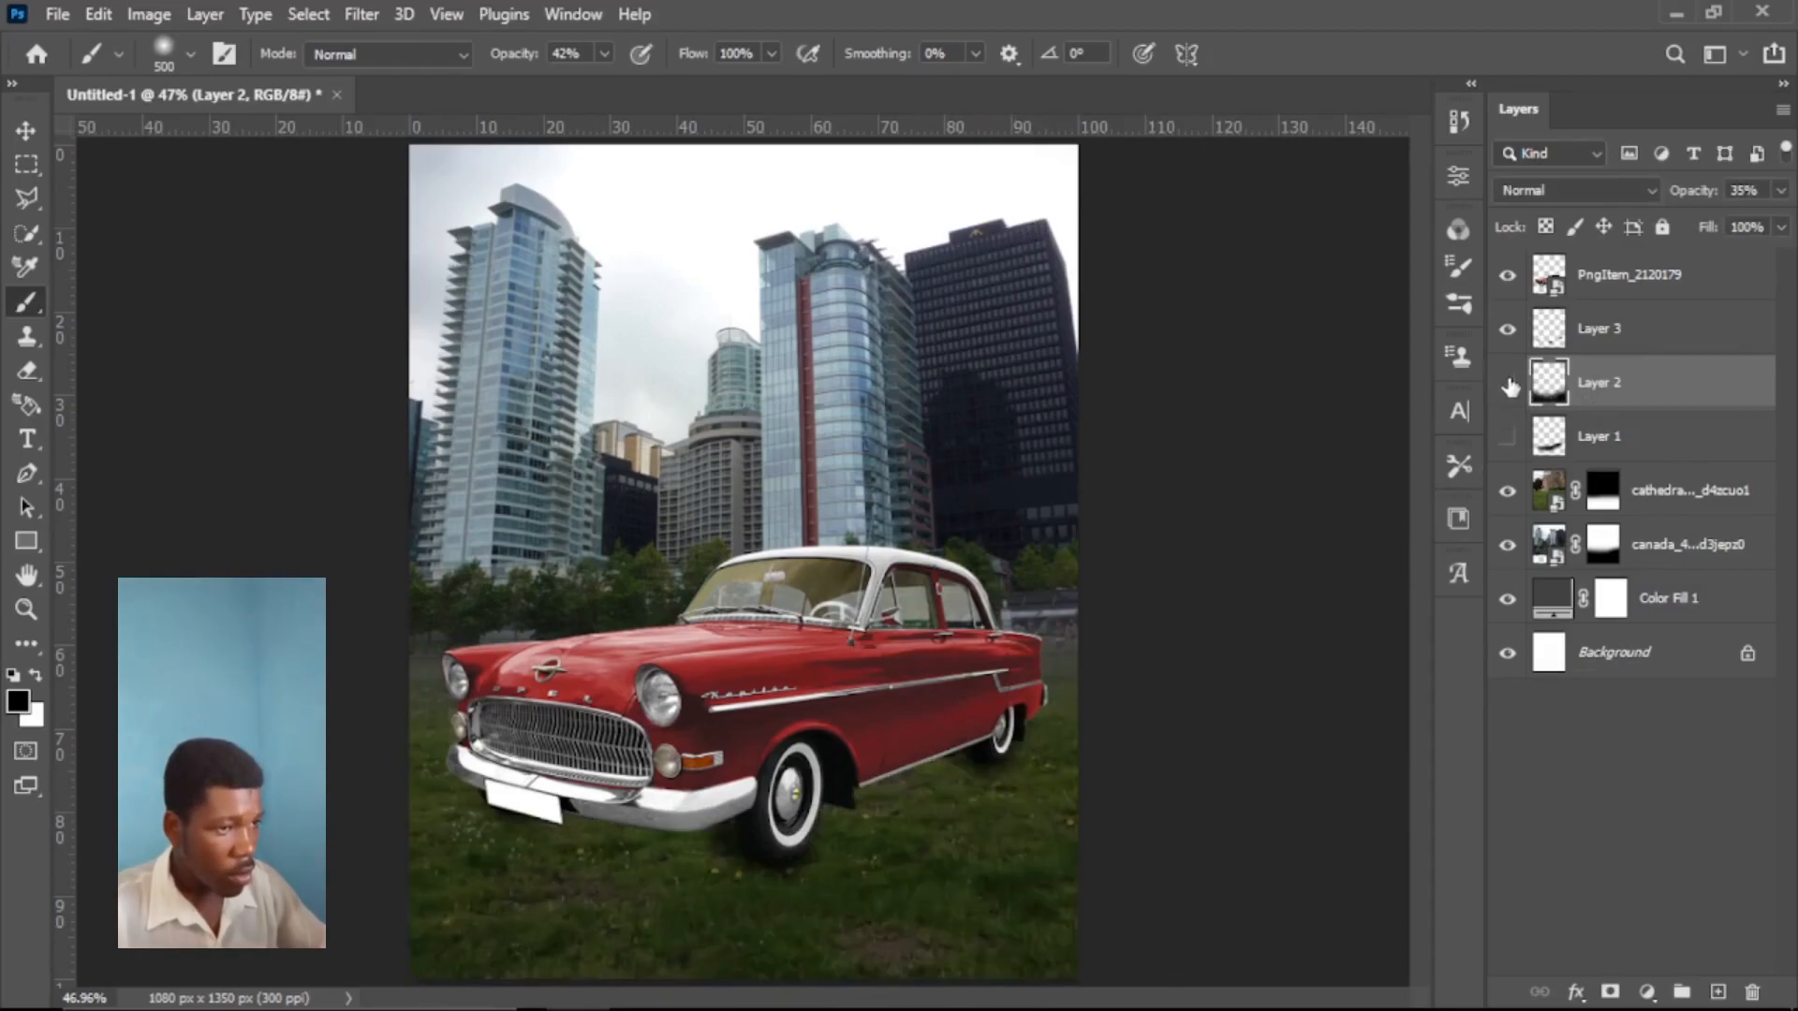
pyautogui.click(1508, 384)
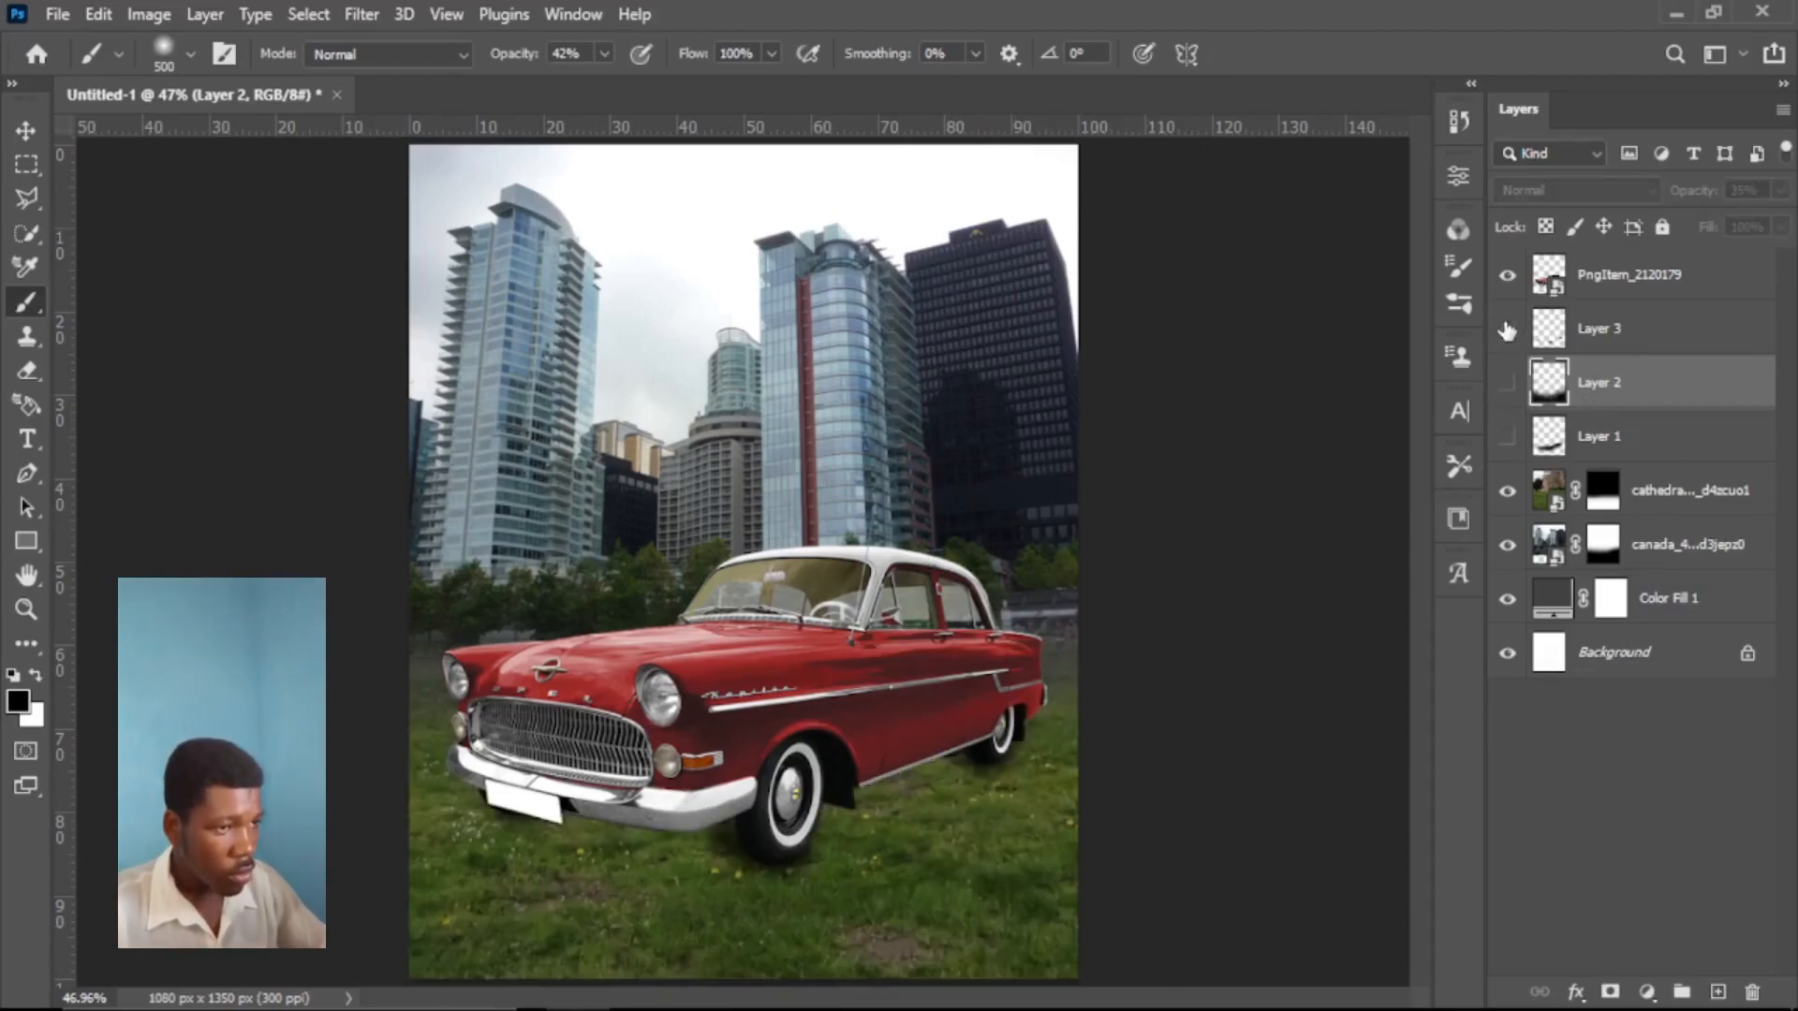
pyautogui.click(1504, 442)
pyautogui.click(1508, 386)
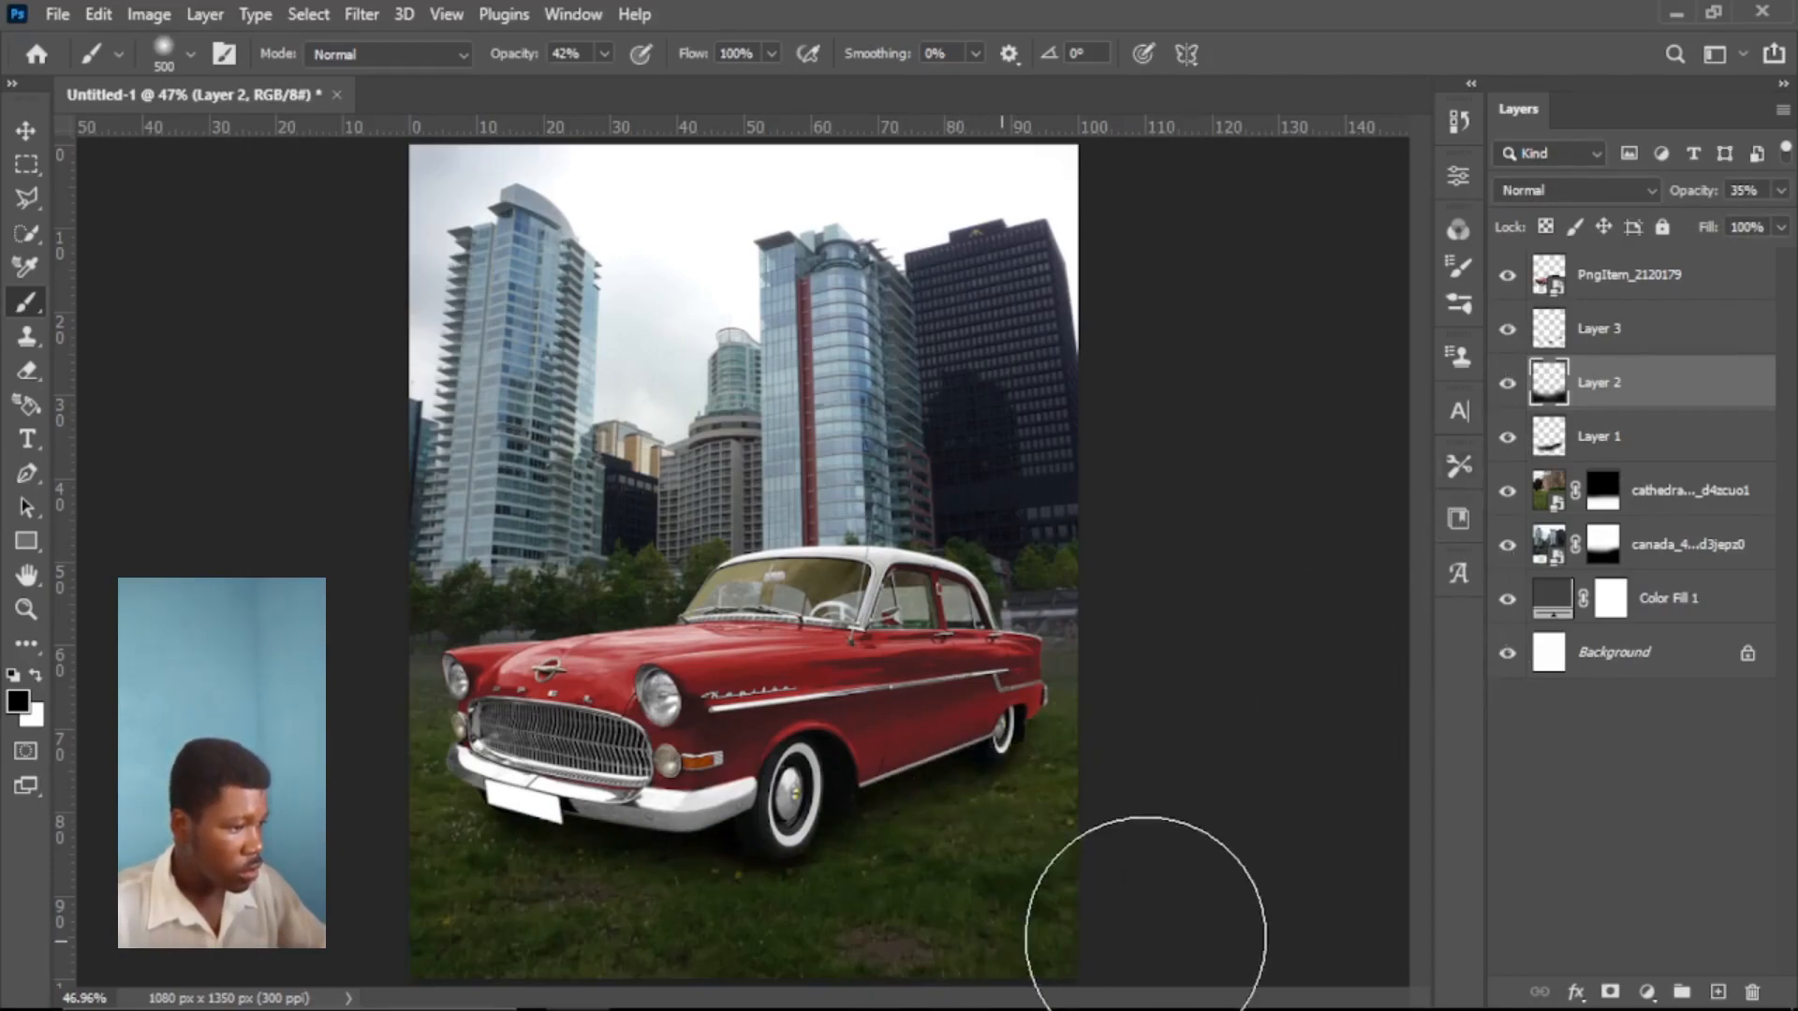
# - Reduce the opacity of the tyre contact shadow layer, Layer 3, to 93%
pyautogui.click(1665, 328)
pyautogui.click(1780, 190)
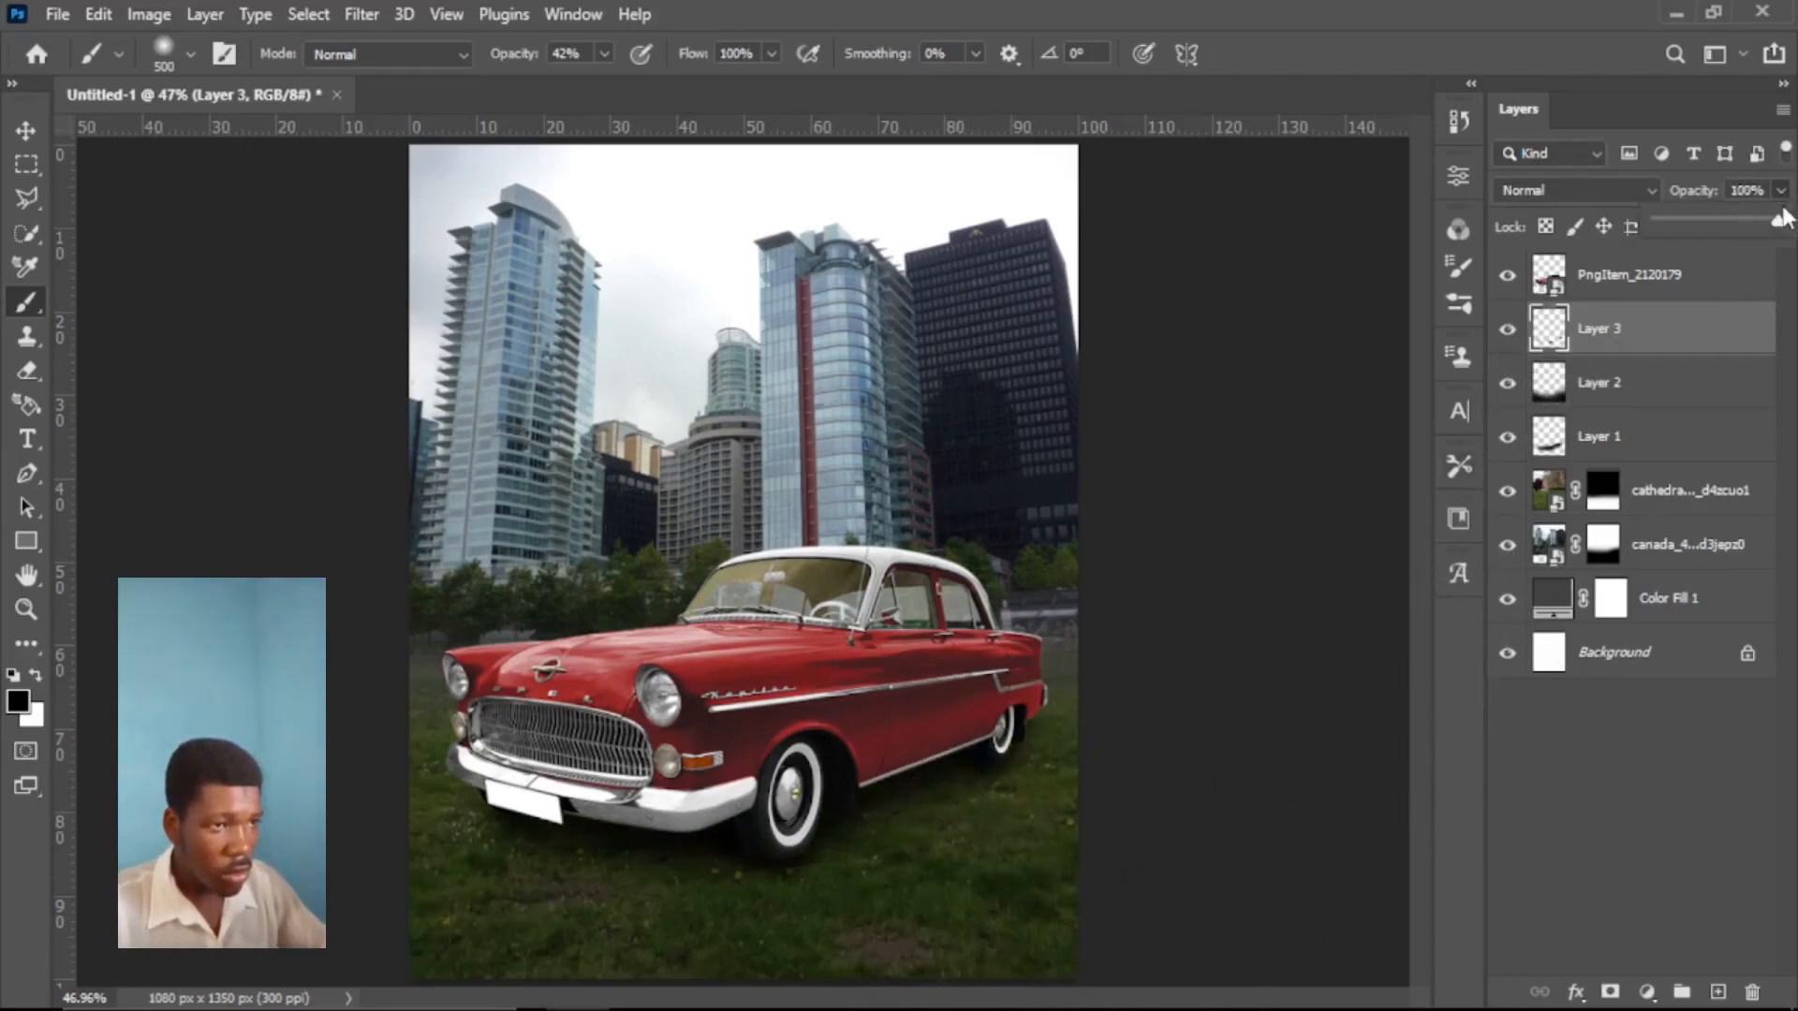
pyautogui.click(1704, 347)
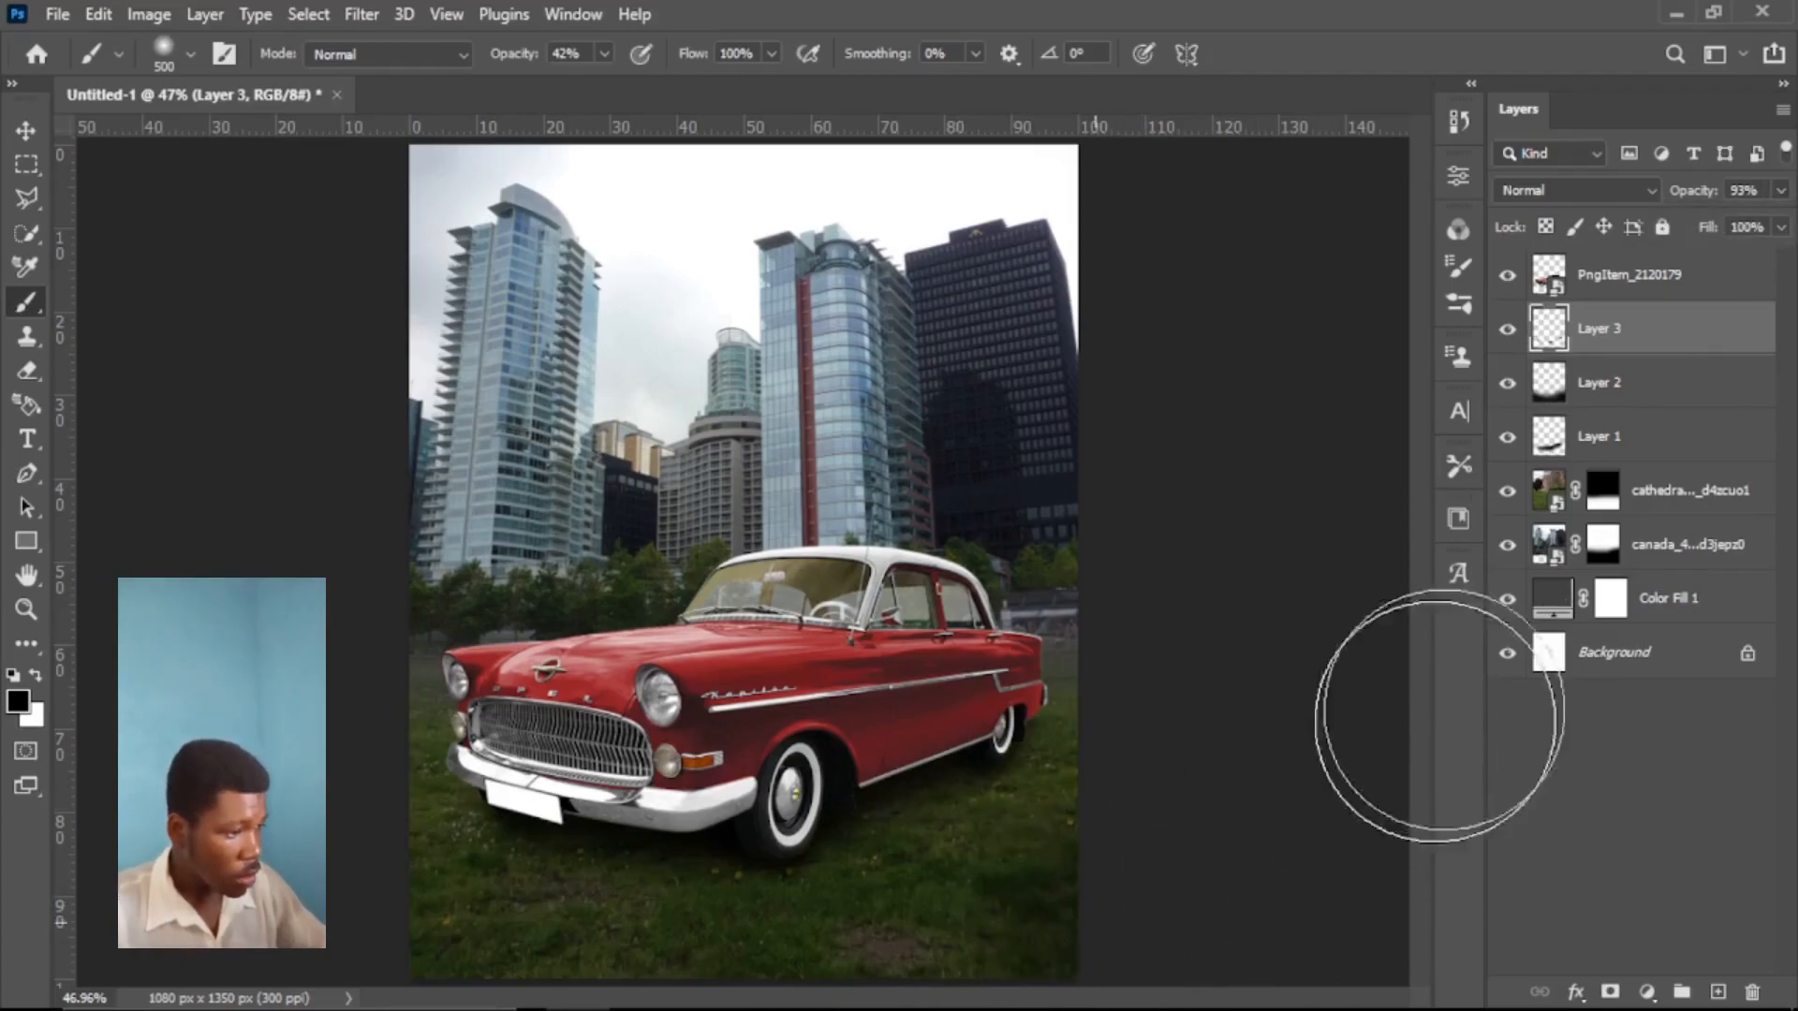
# - Paint more black shading along the canvas's lower grass on Layer 2 with the 500 px brush at 60% and 83% opacity
pyautogui.click(1622, 385)
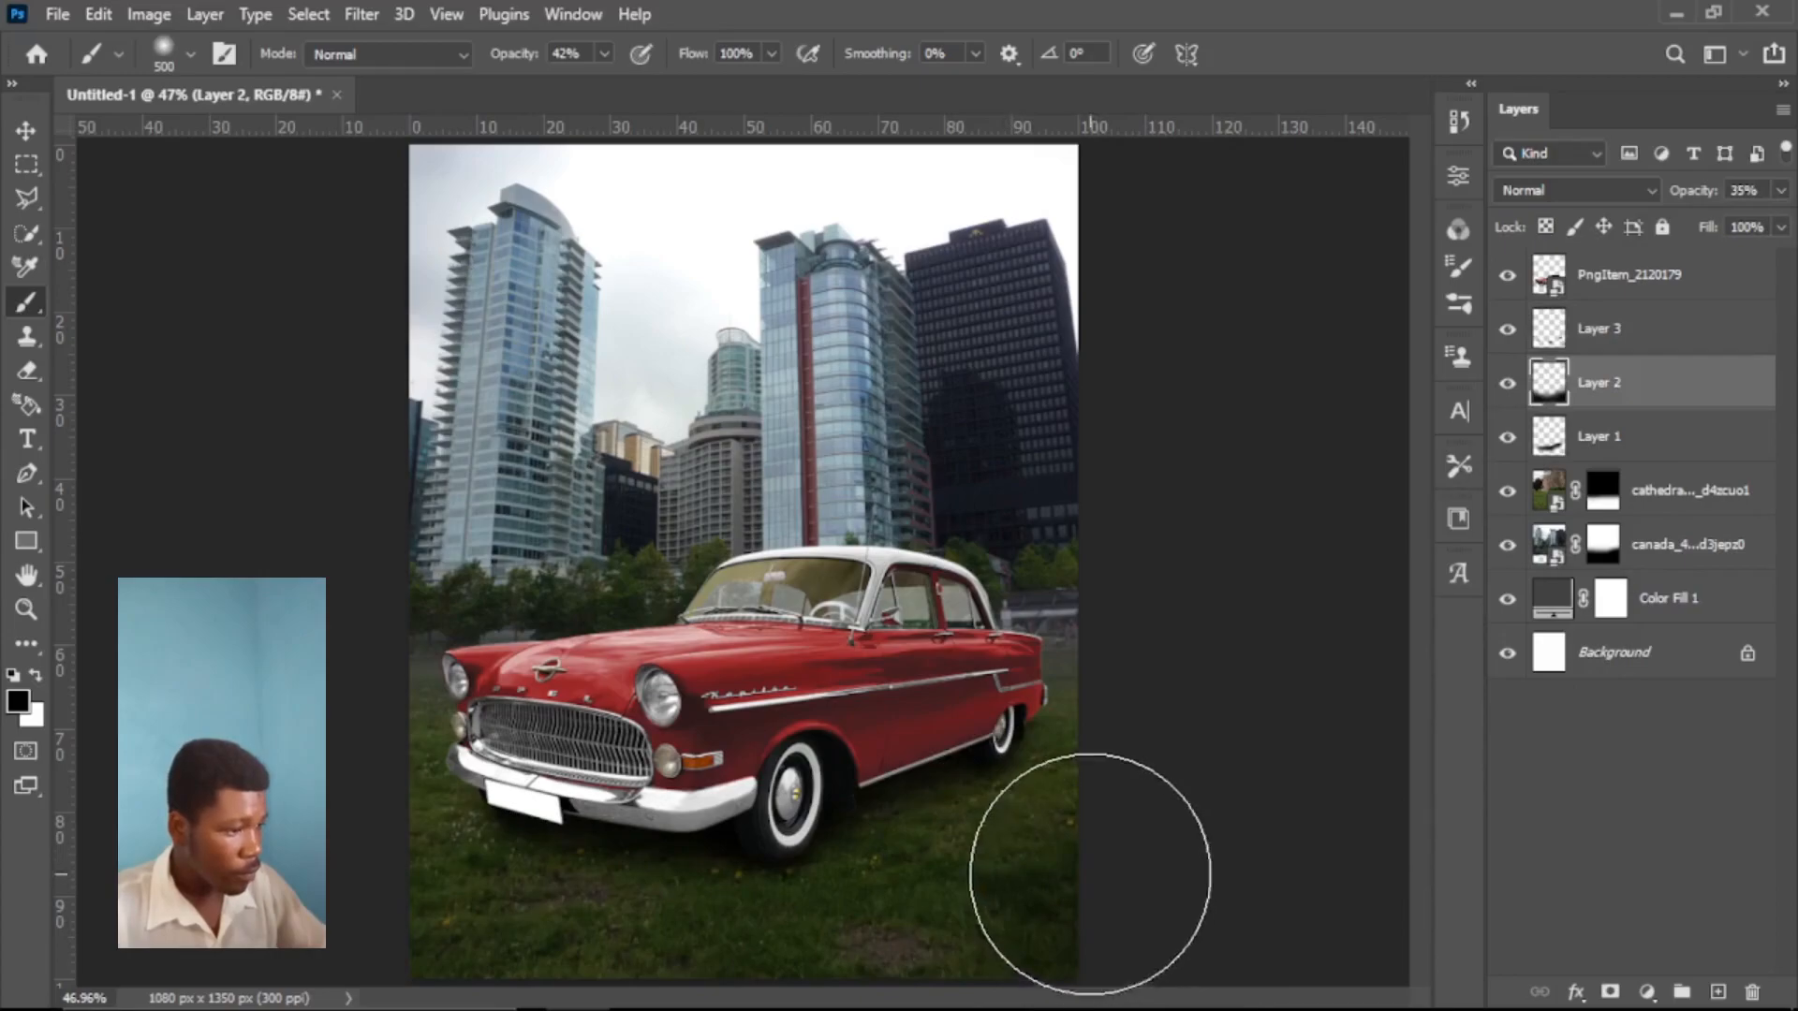
pyautogui.click(604, 54)
pyautogui.moveTo(604, 81); pyautogui.dragTo(624, 81)
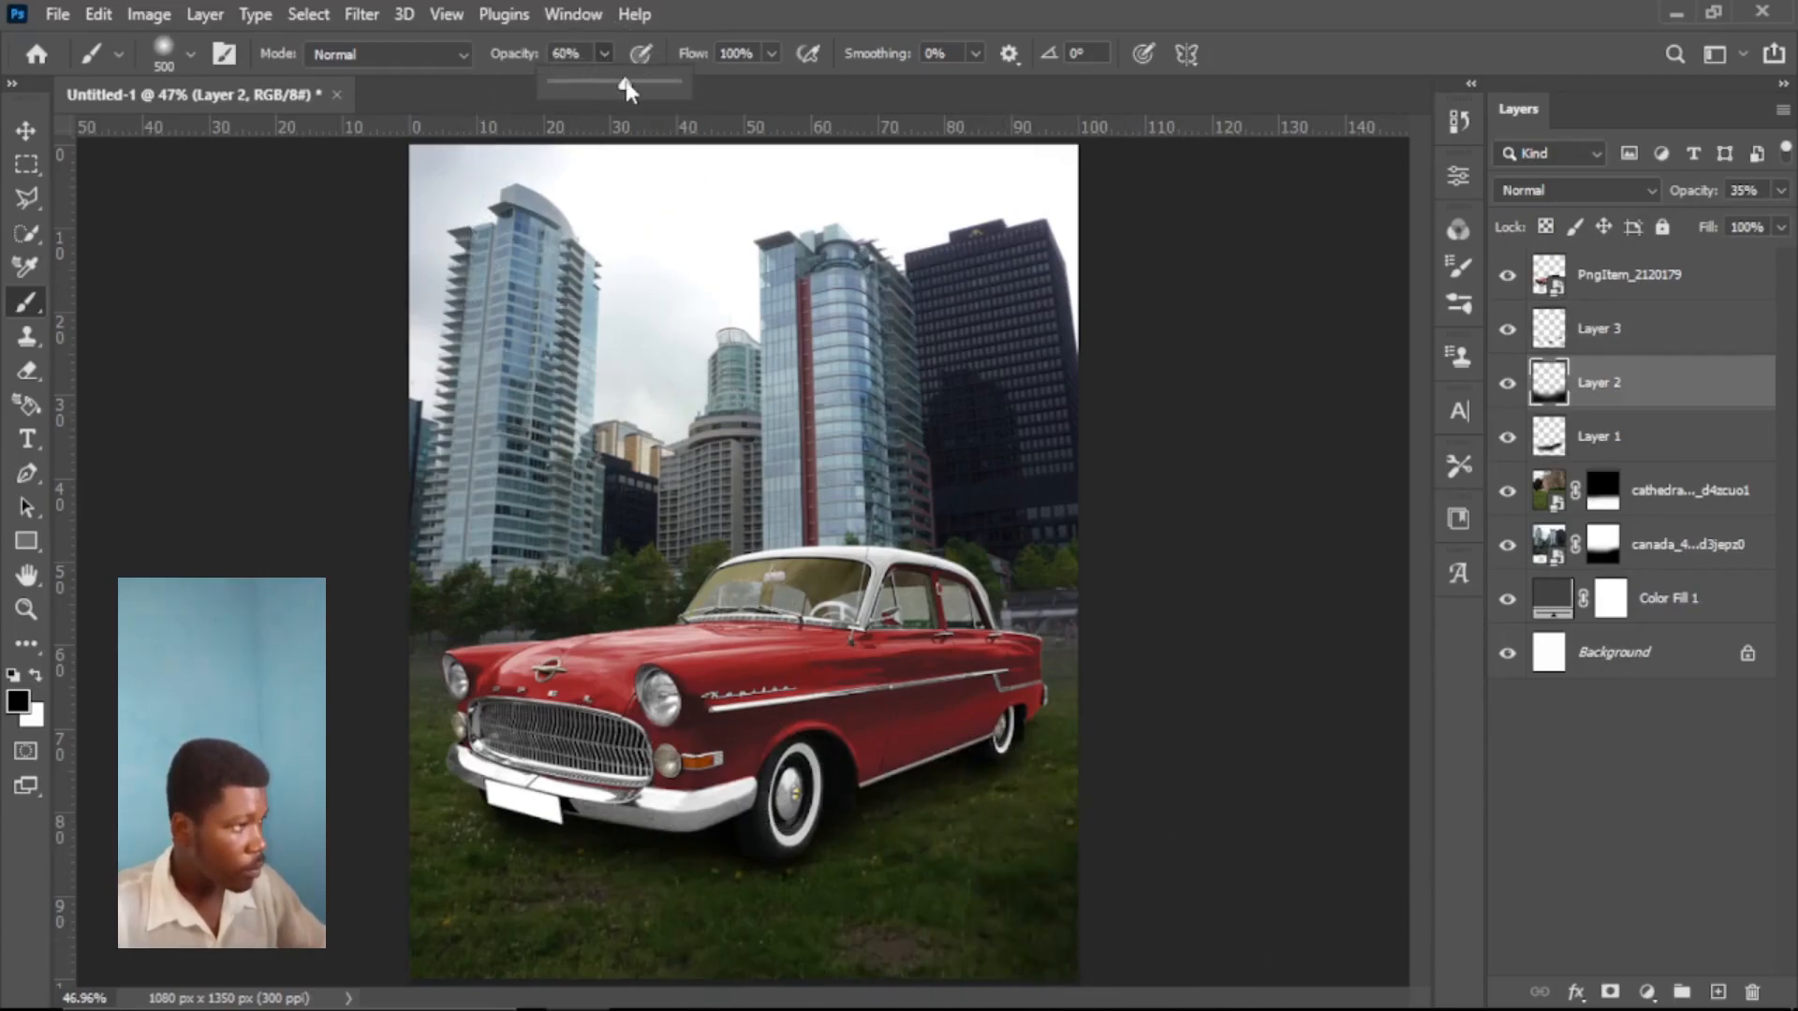
pyautogui.click(469, 914)
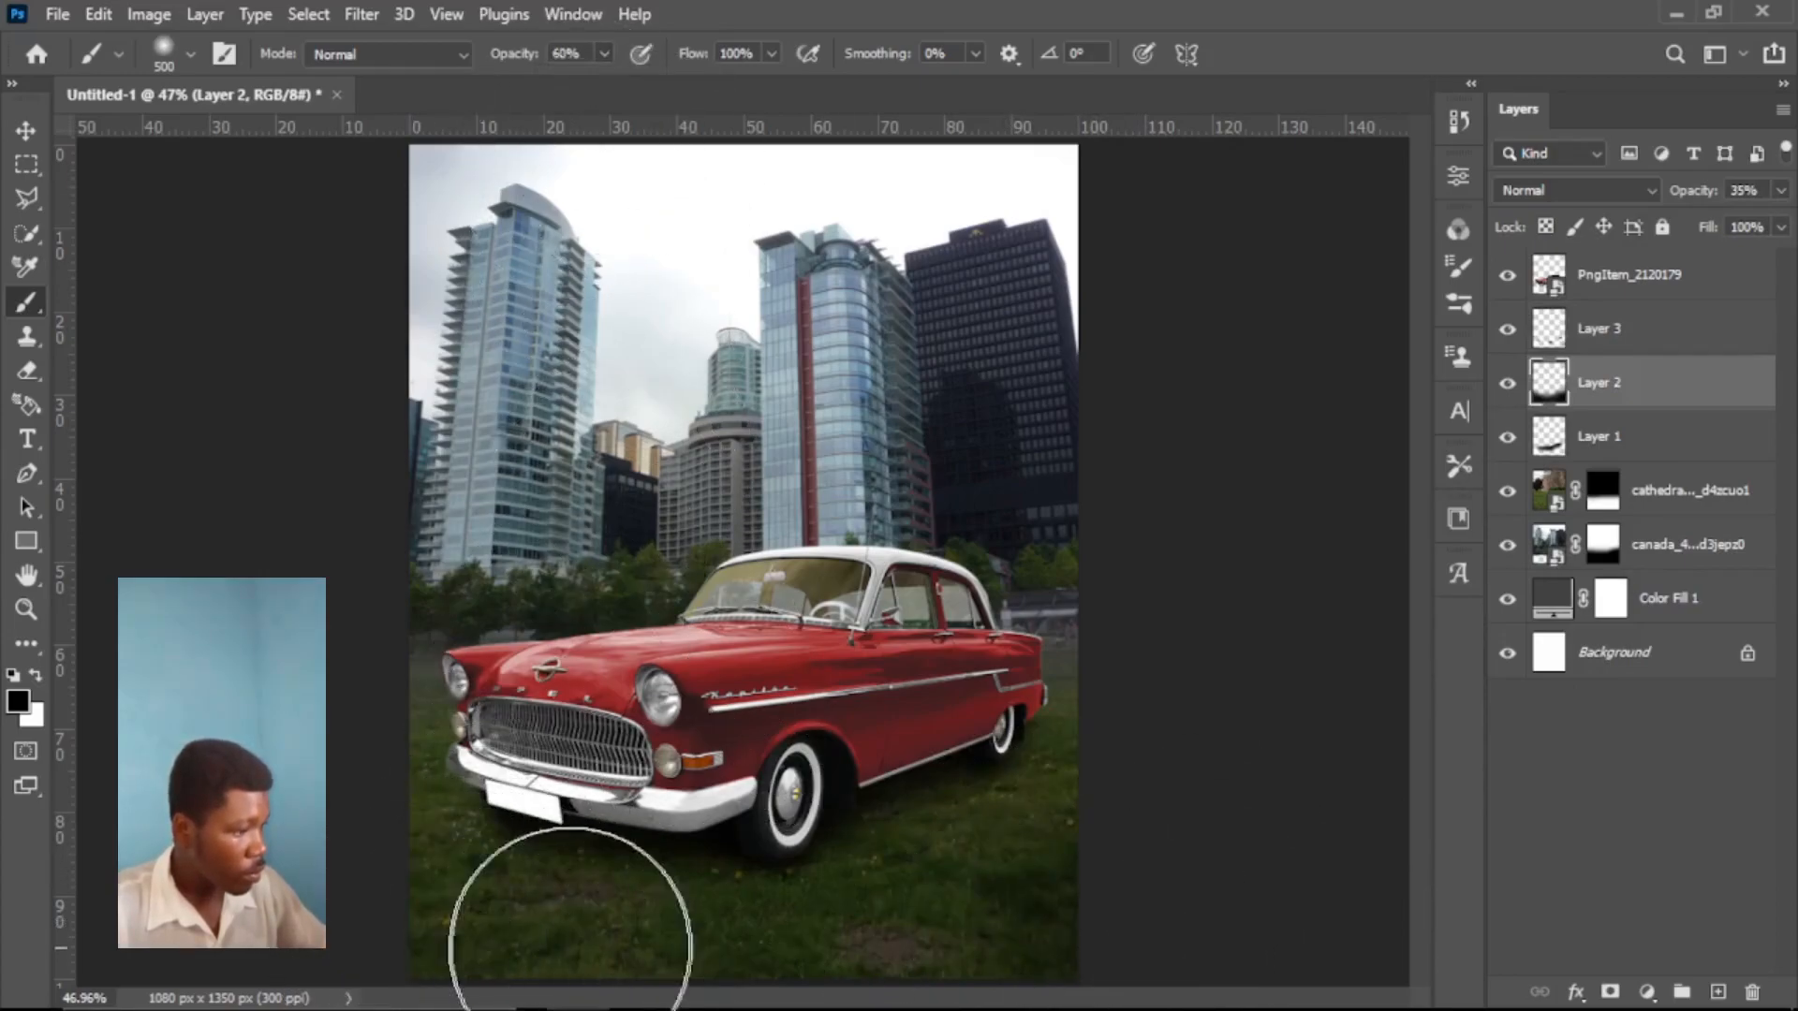
pyautogui.moveTo(385, 925)
pyautogui.mouseDown()
pyautogui.moveTo(840, 917)
pyautogui.moveTo(1013, 871)
pyautogui.moveTo(1111, 762)
pyautogui.moveTo(1164, 775)
pyautogui.moveTo(1163, 719)
pyautogui.mouseUp()
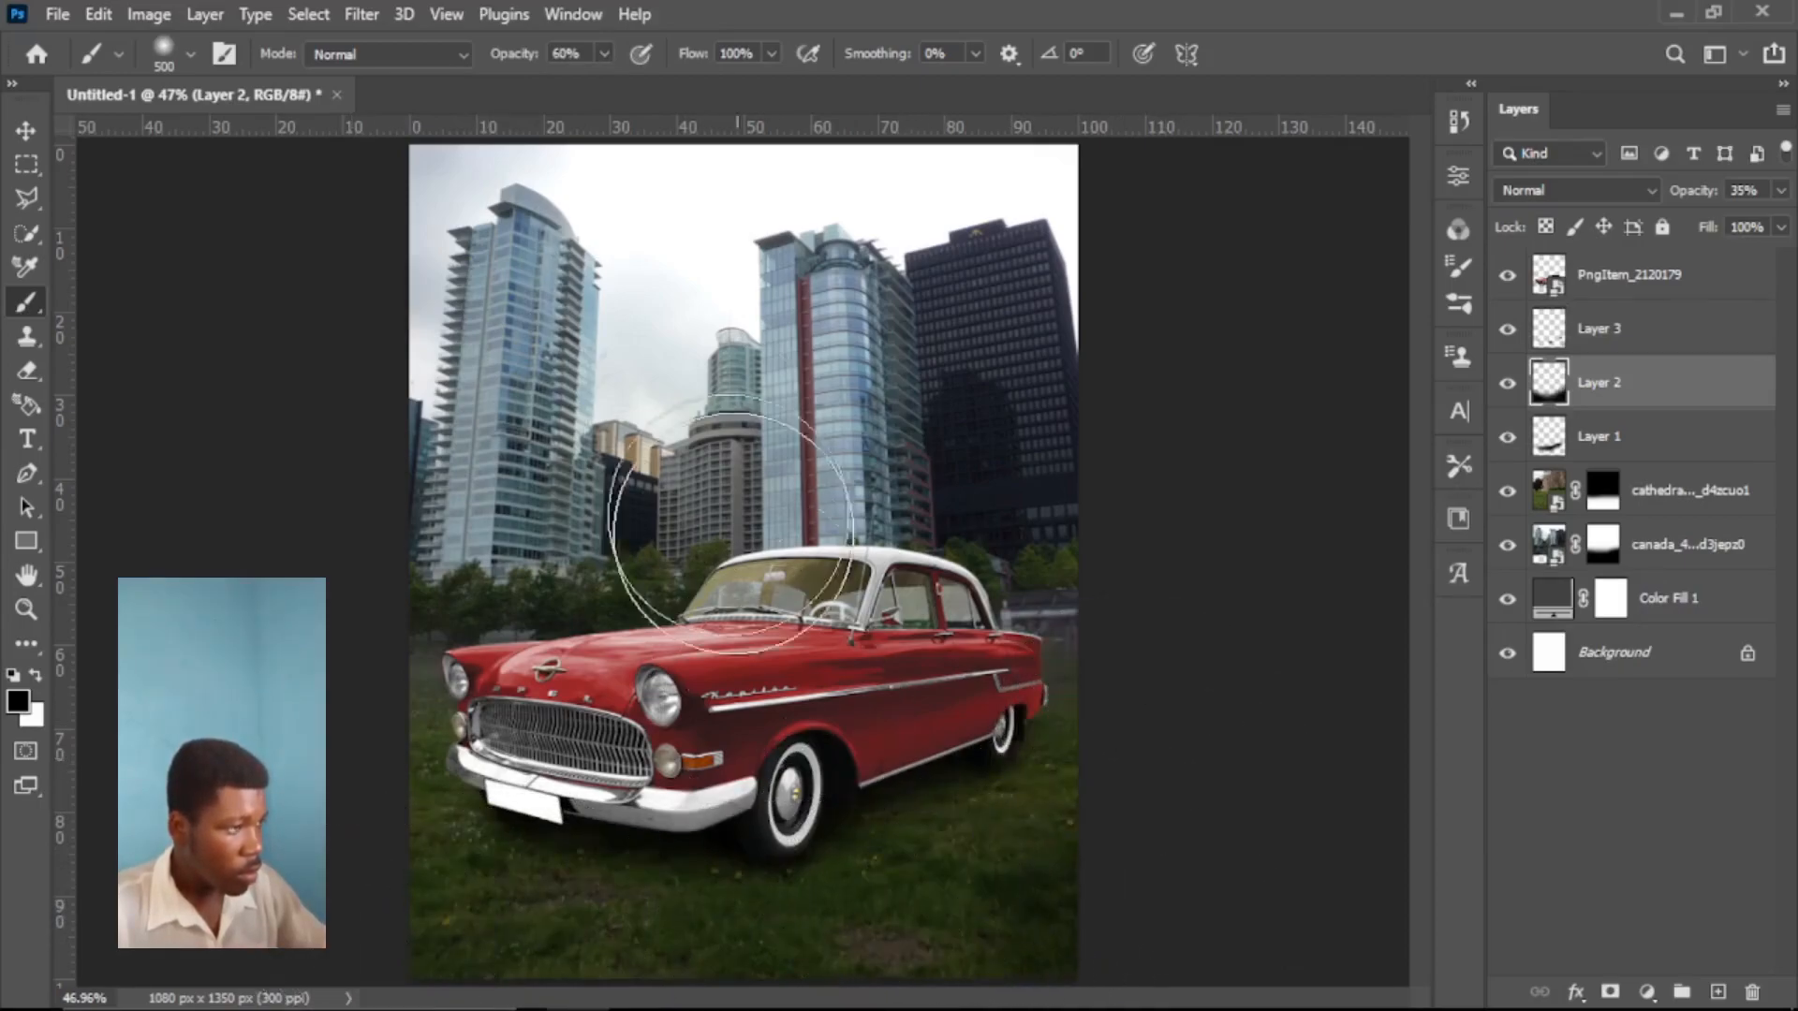
pyautogui.click(629, 84)
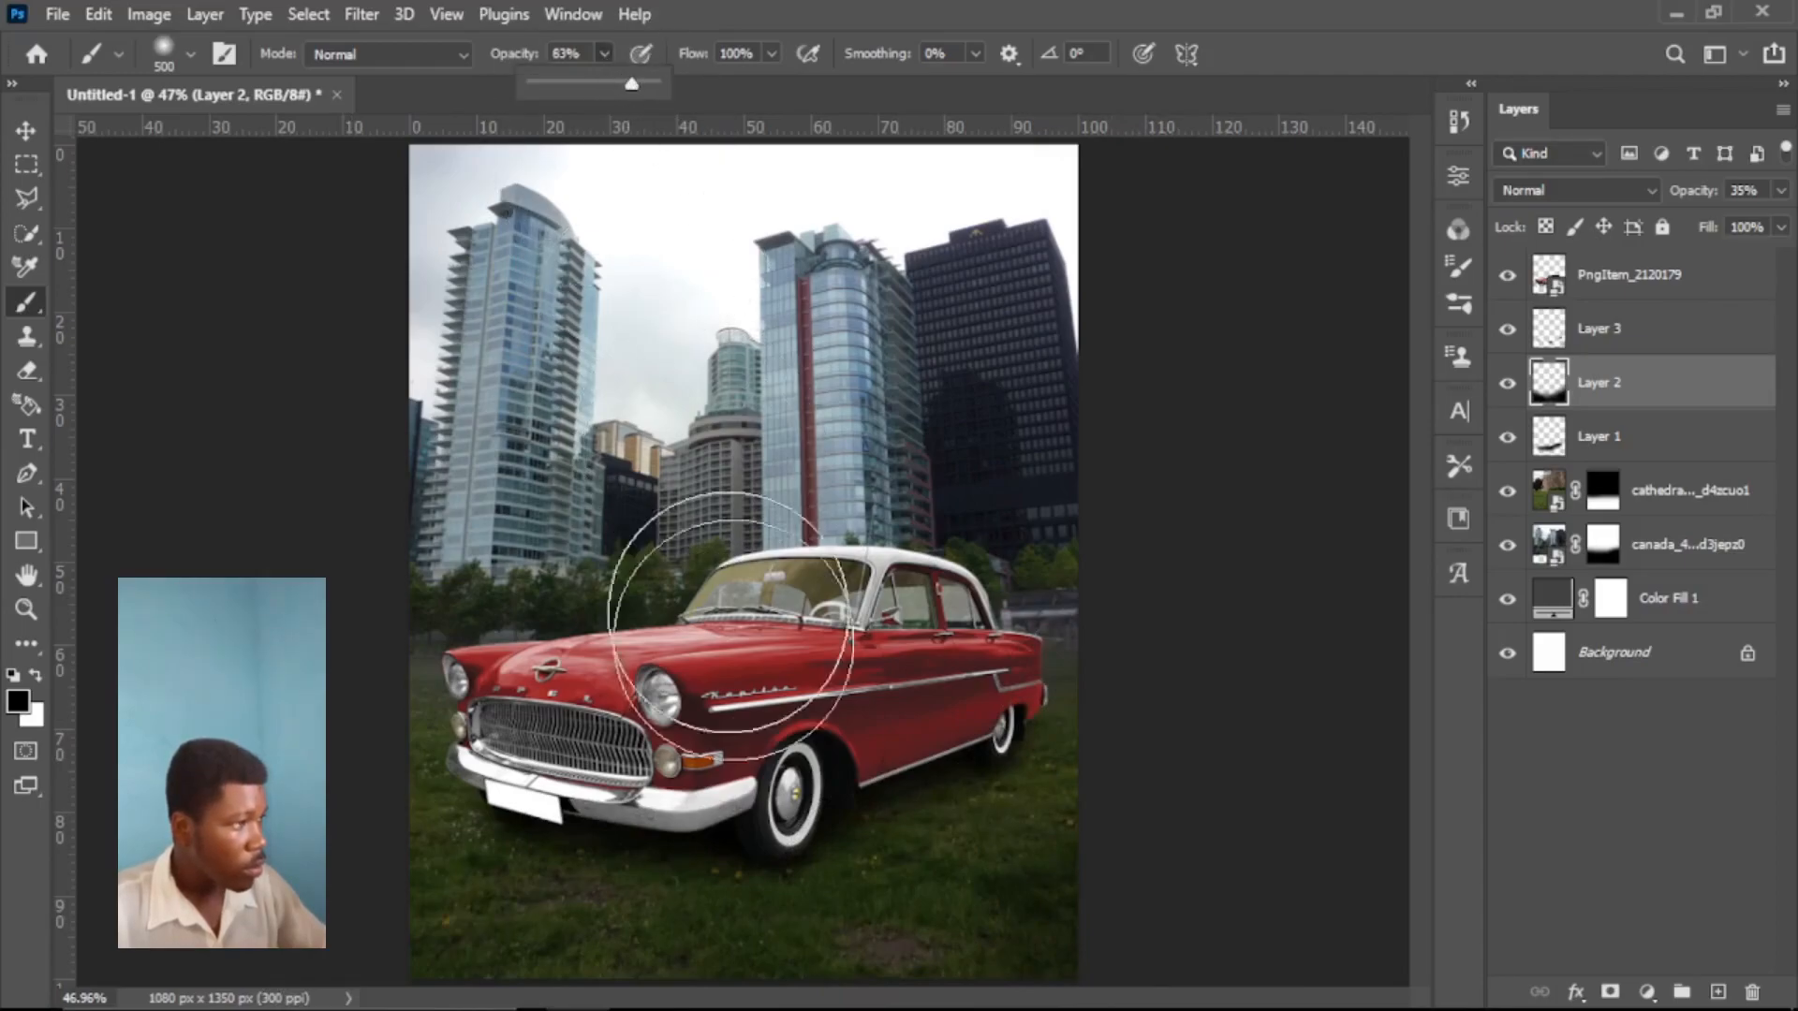
pyautogui.click(824, 923)
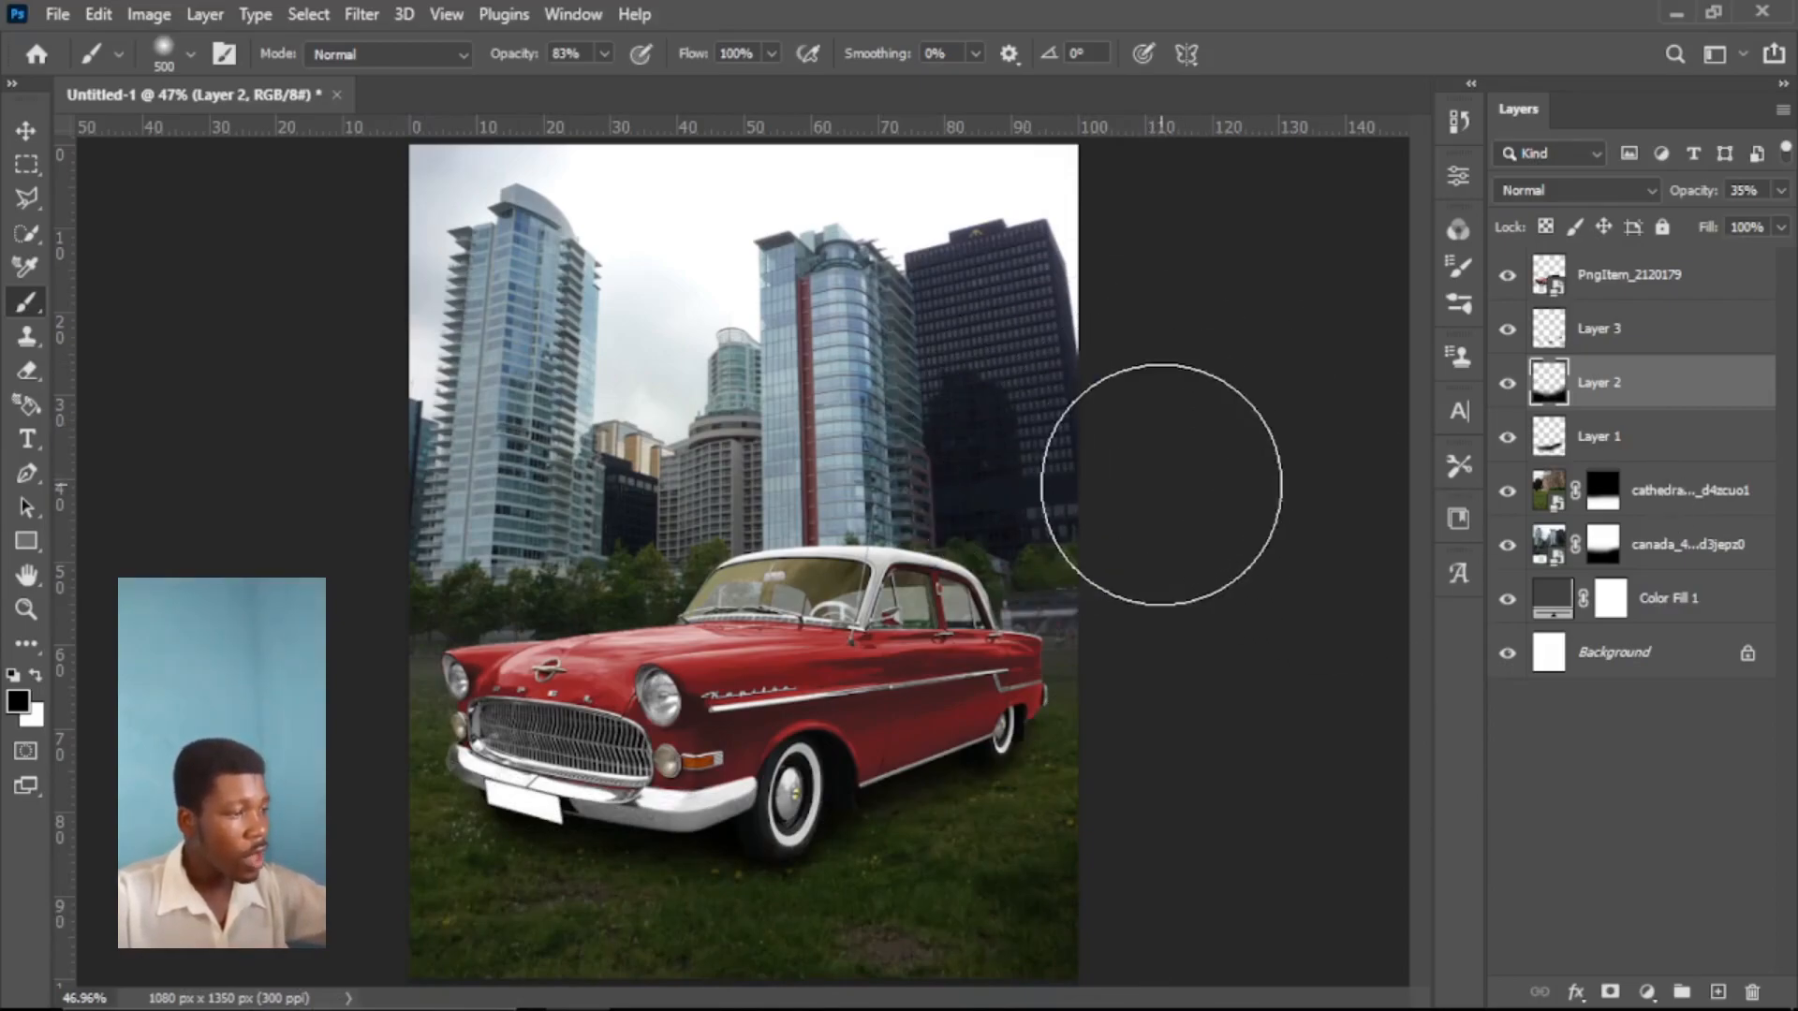
# - Apply a Gaussian Blur smart filter with a radius of 2.3 pixels to the city skyline photo layer
pyautogui.press('v')
pyautogui.click(854, 303)
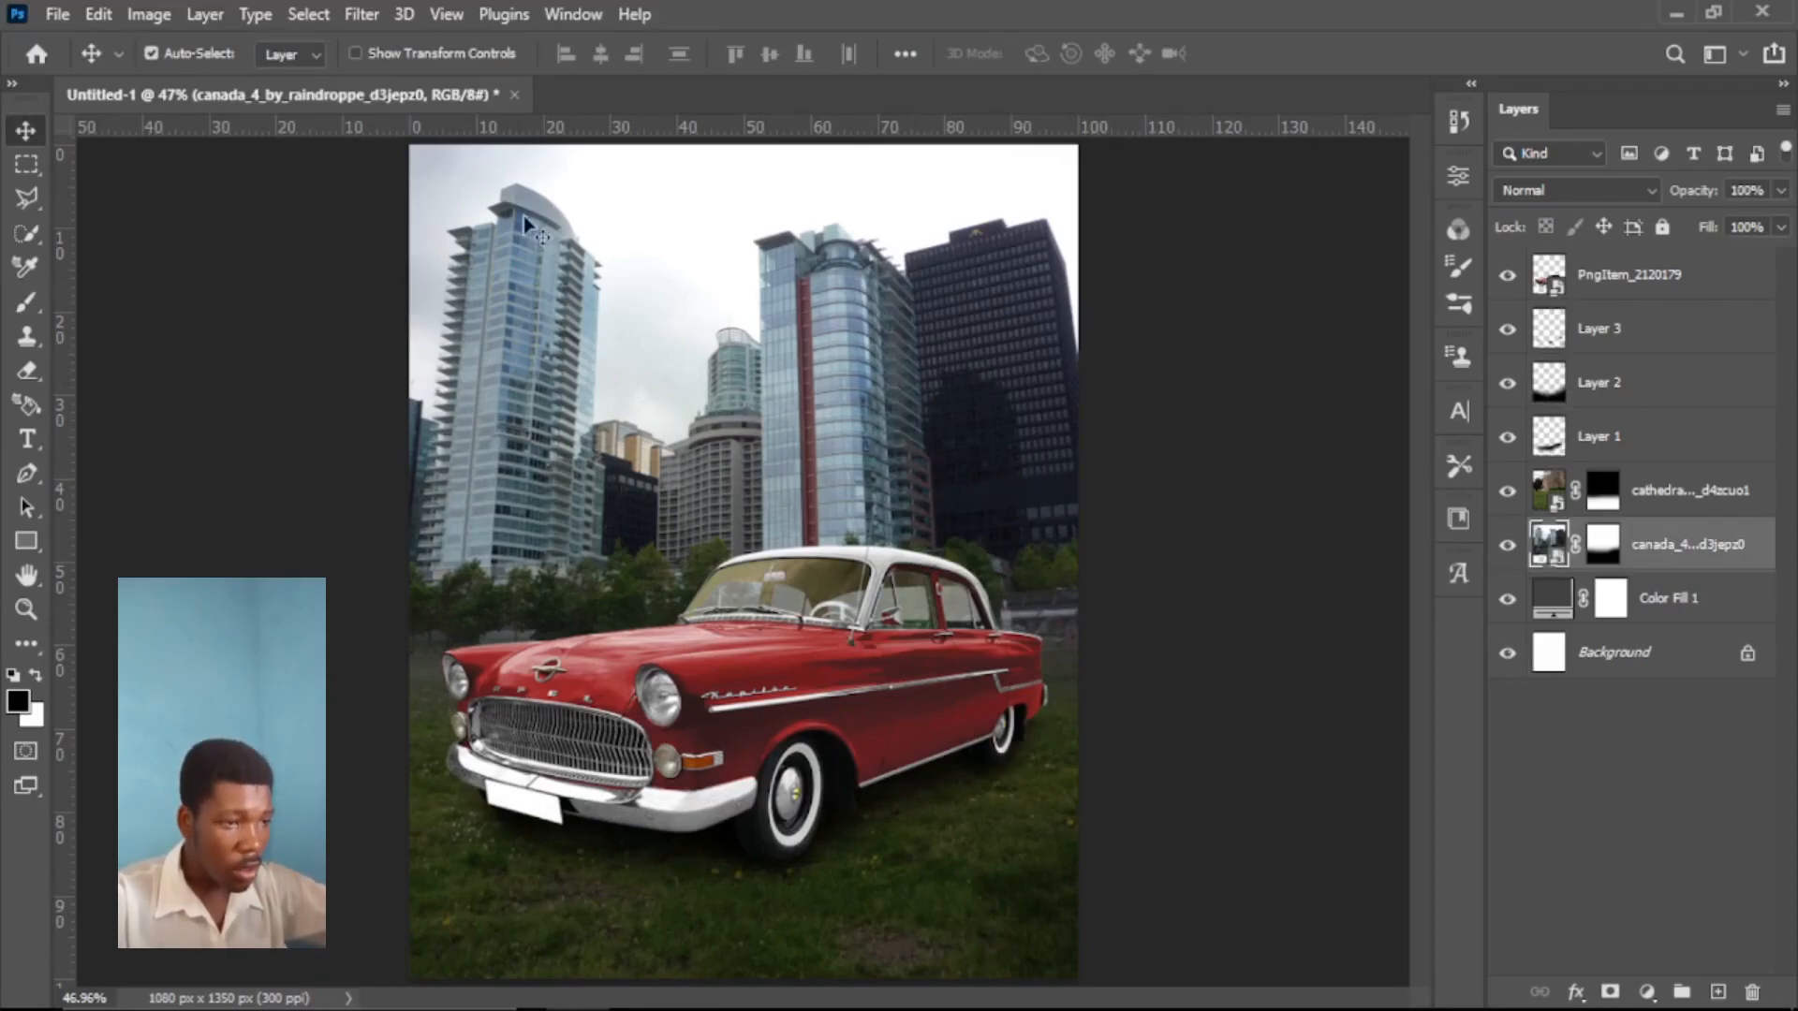
pyautogui.click(360, 14)
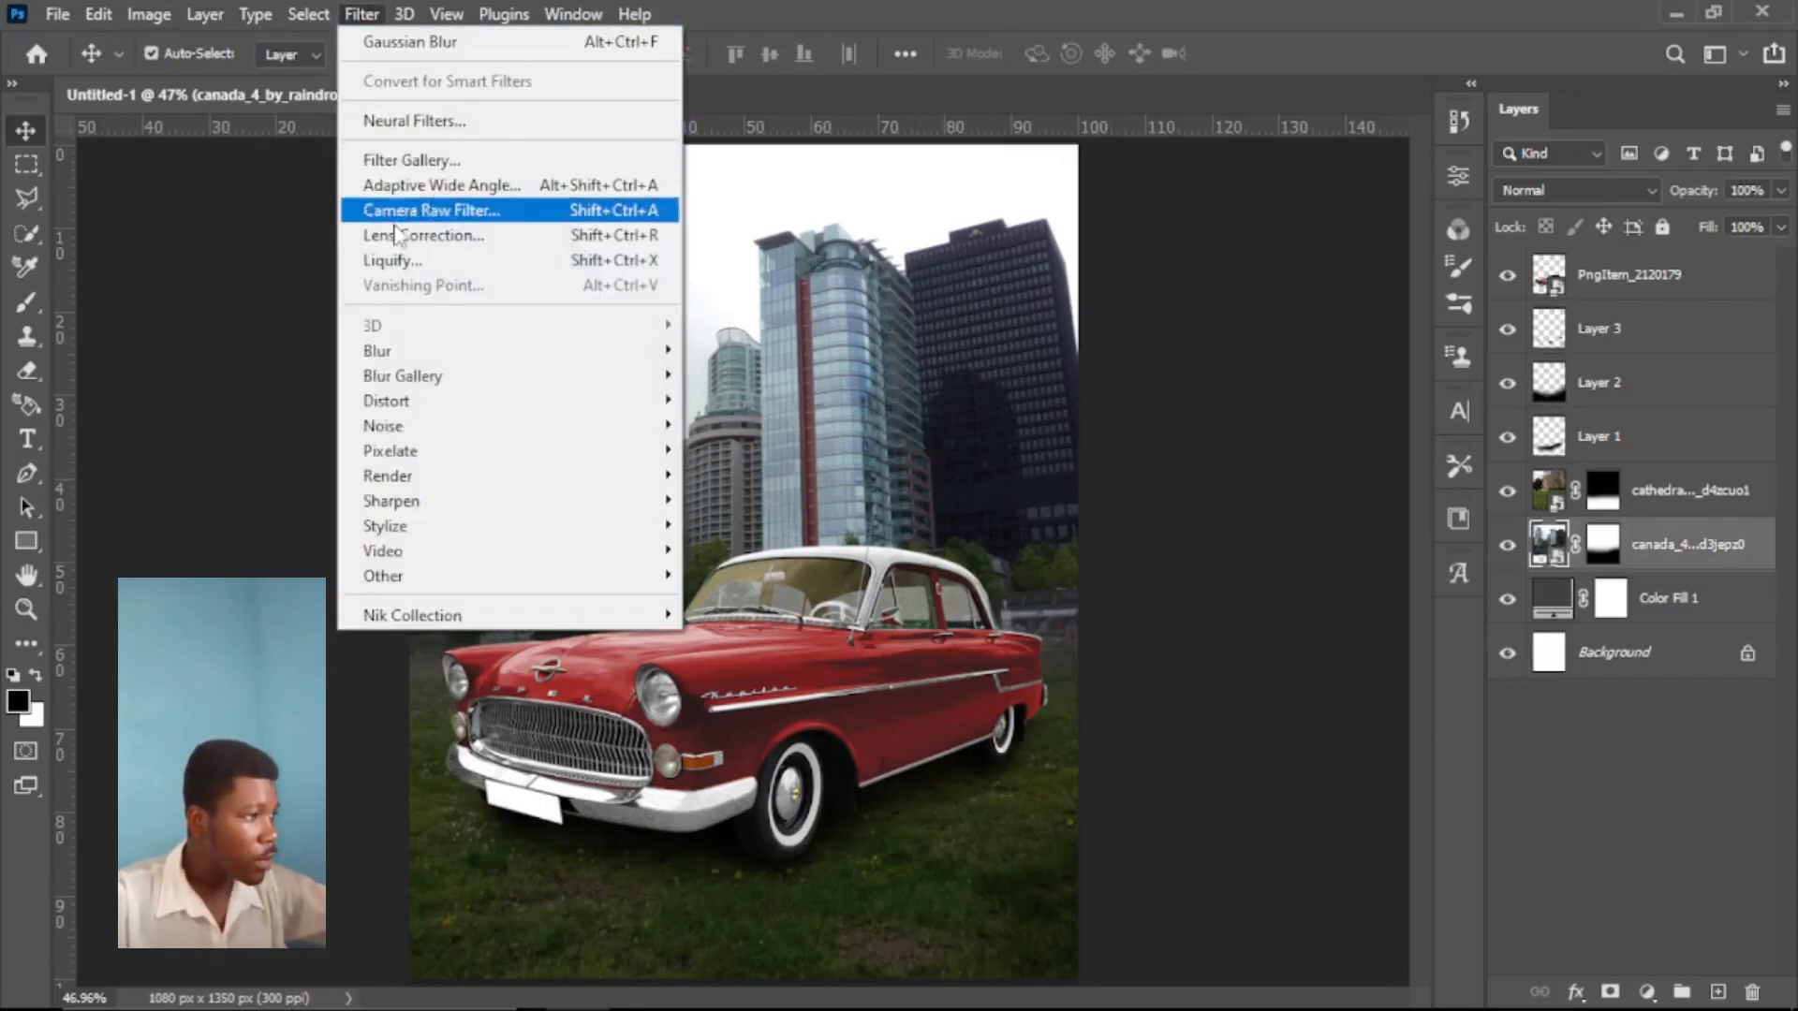
pyautogui.moveTo(402, 356)
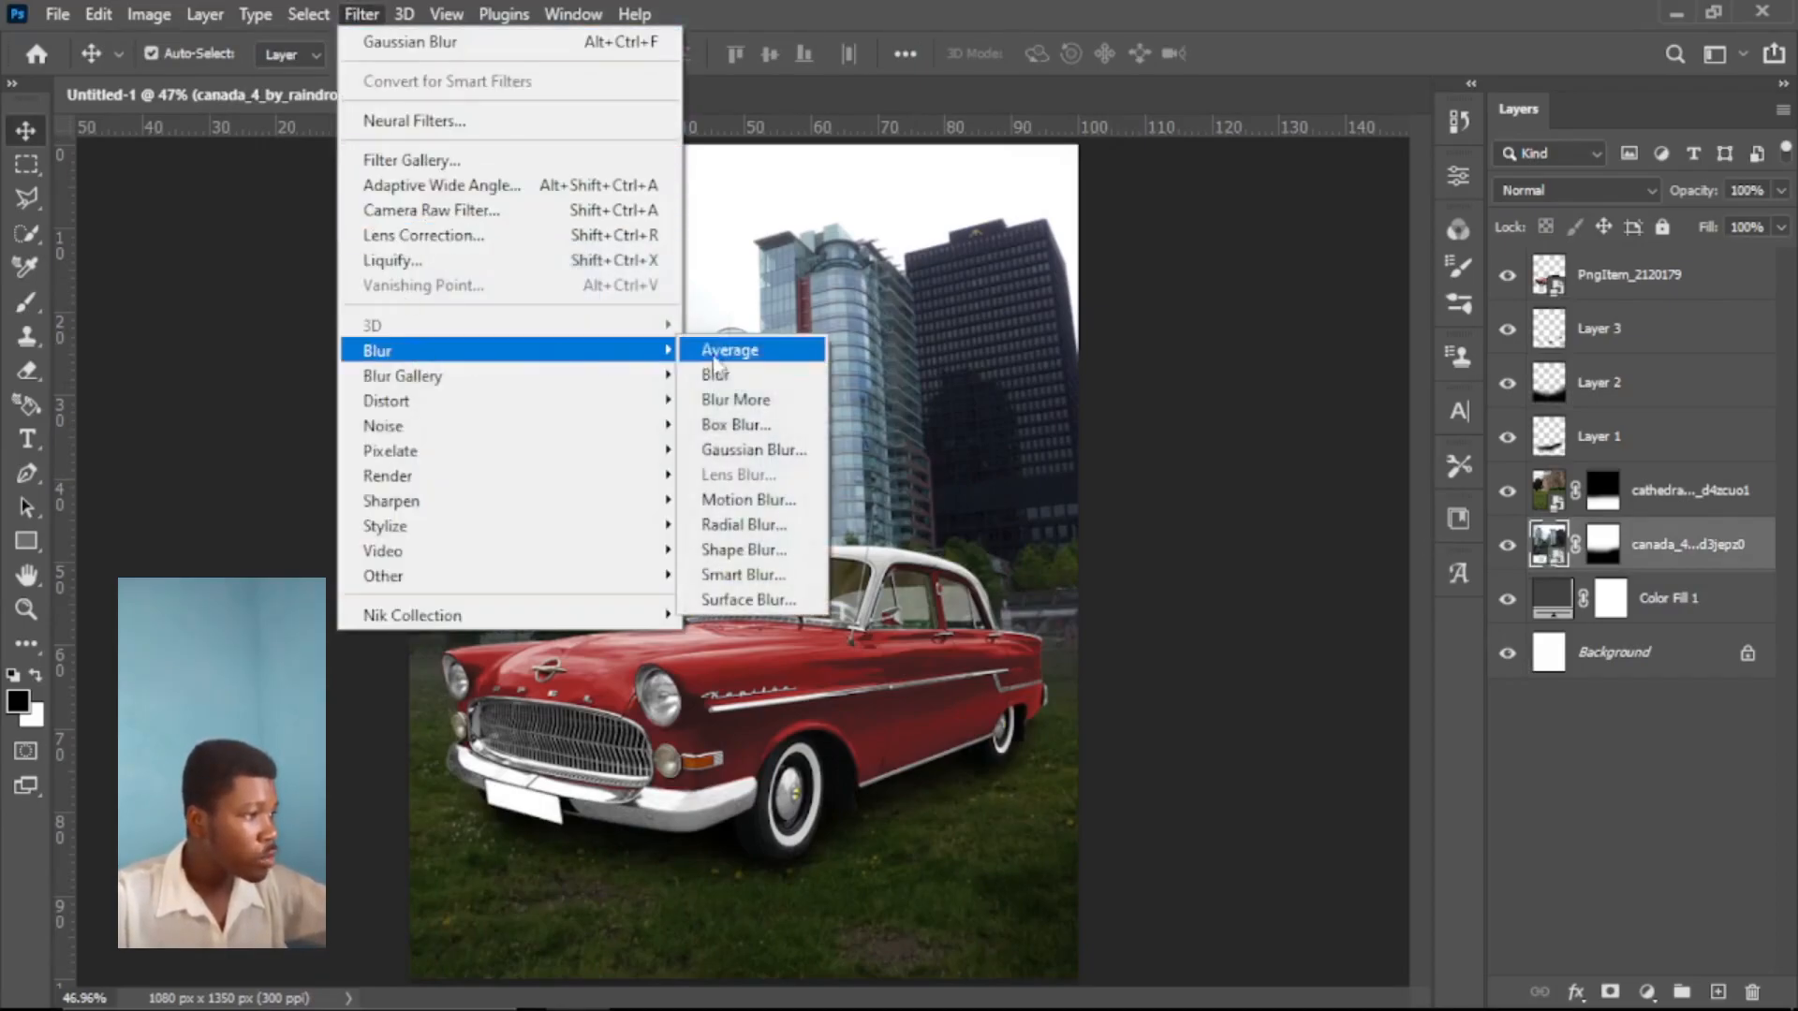
pyautogui.click(726, 453)
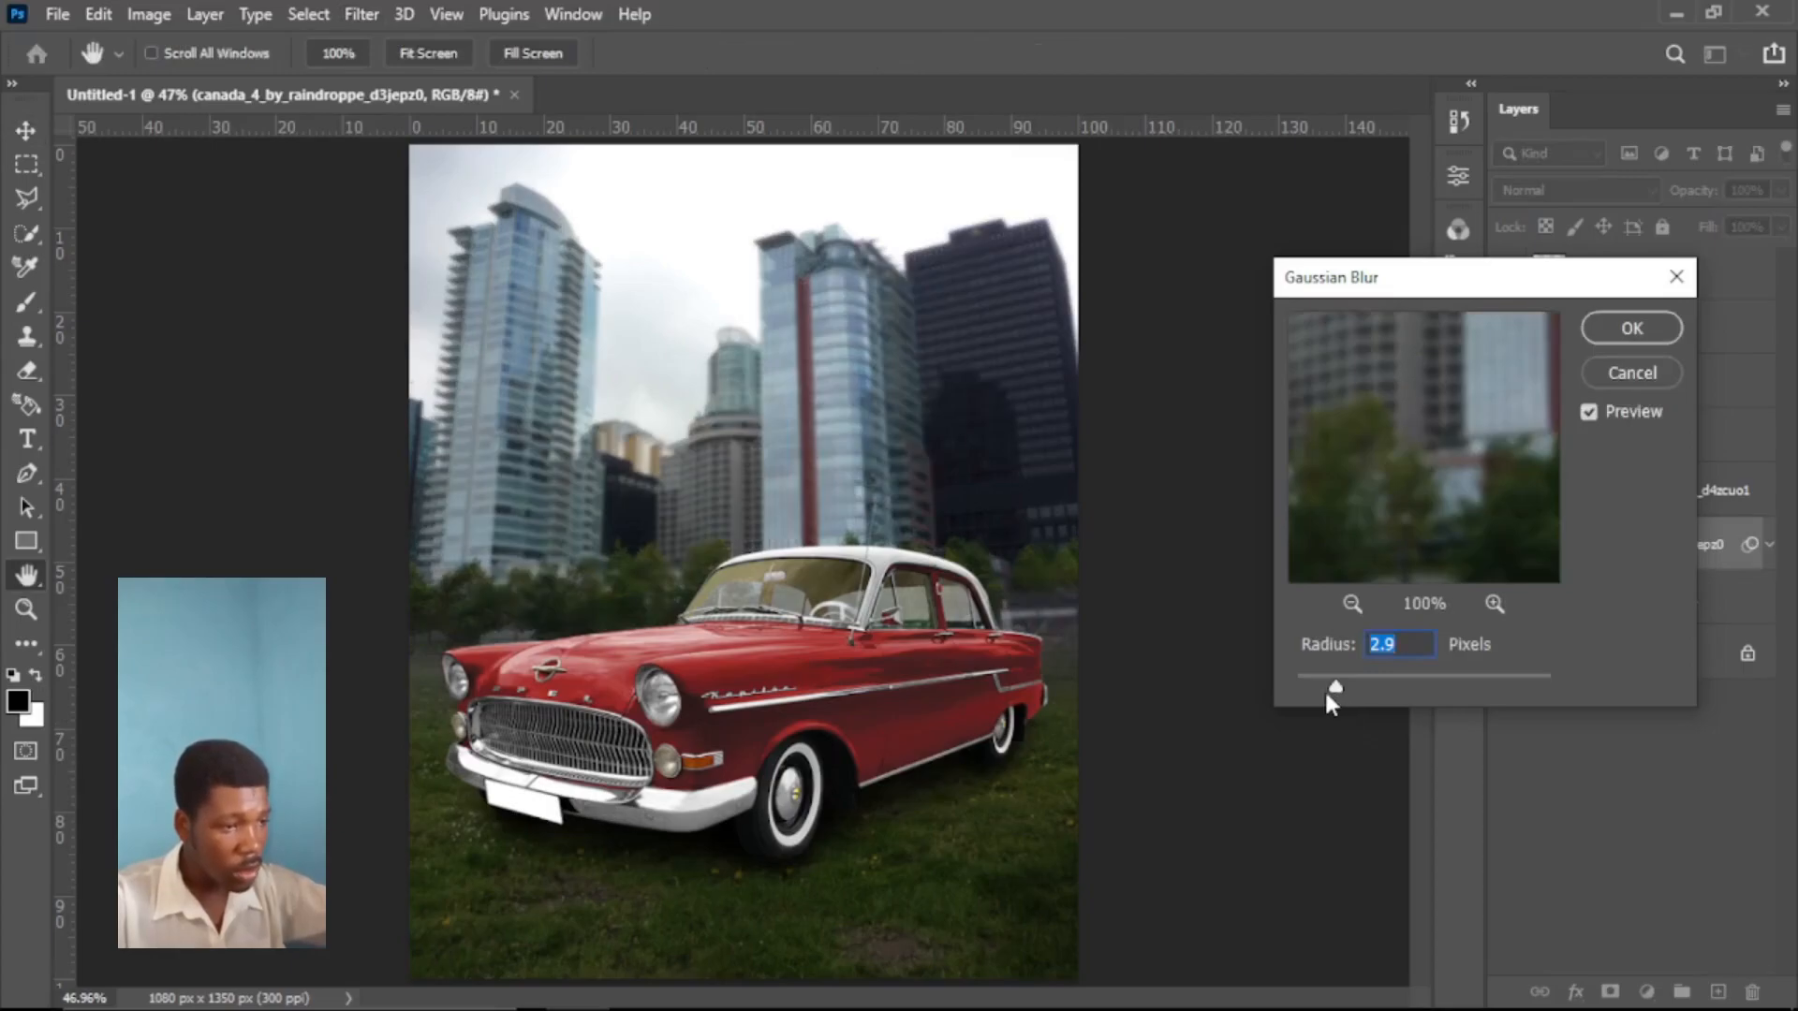
pyautogui.click(1327, 694)
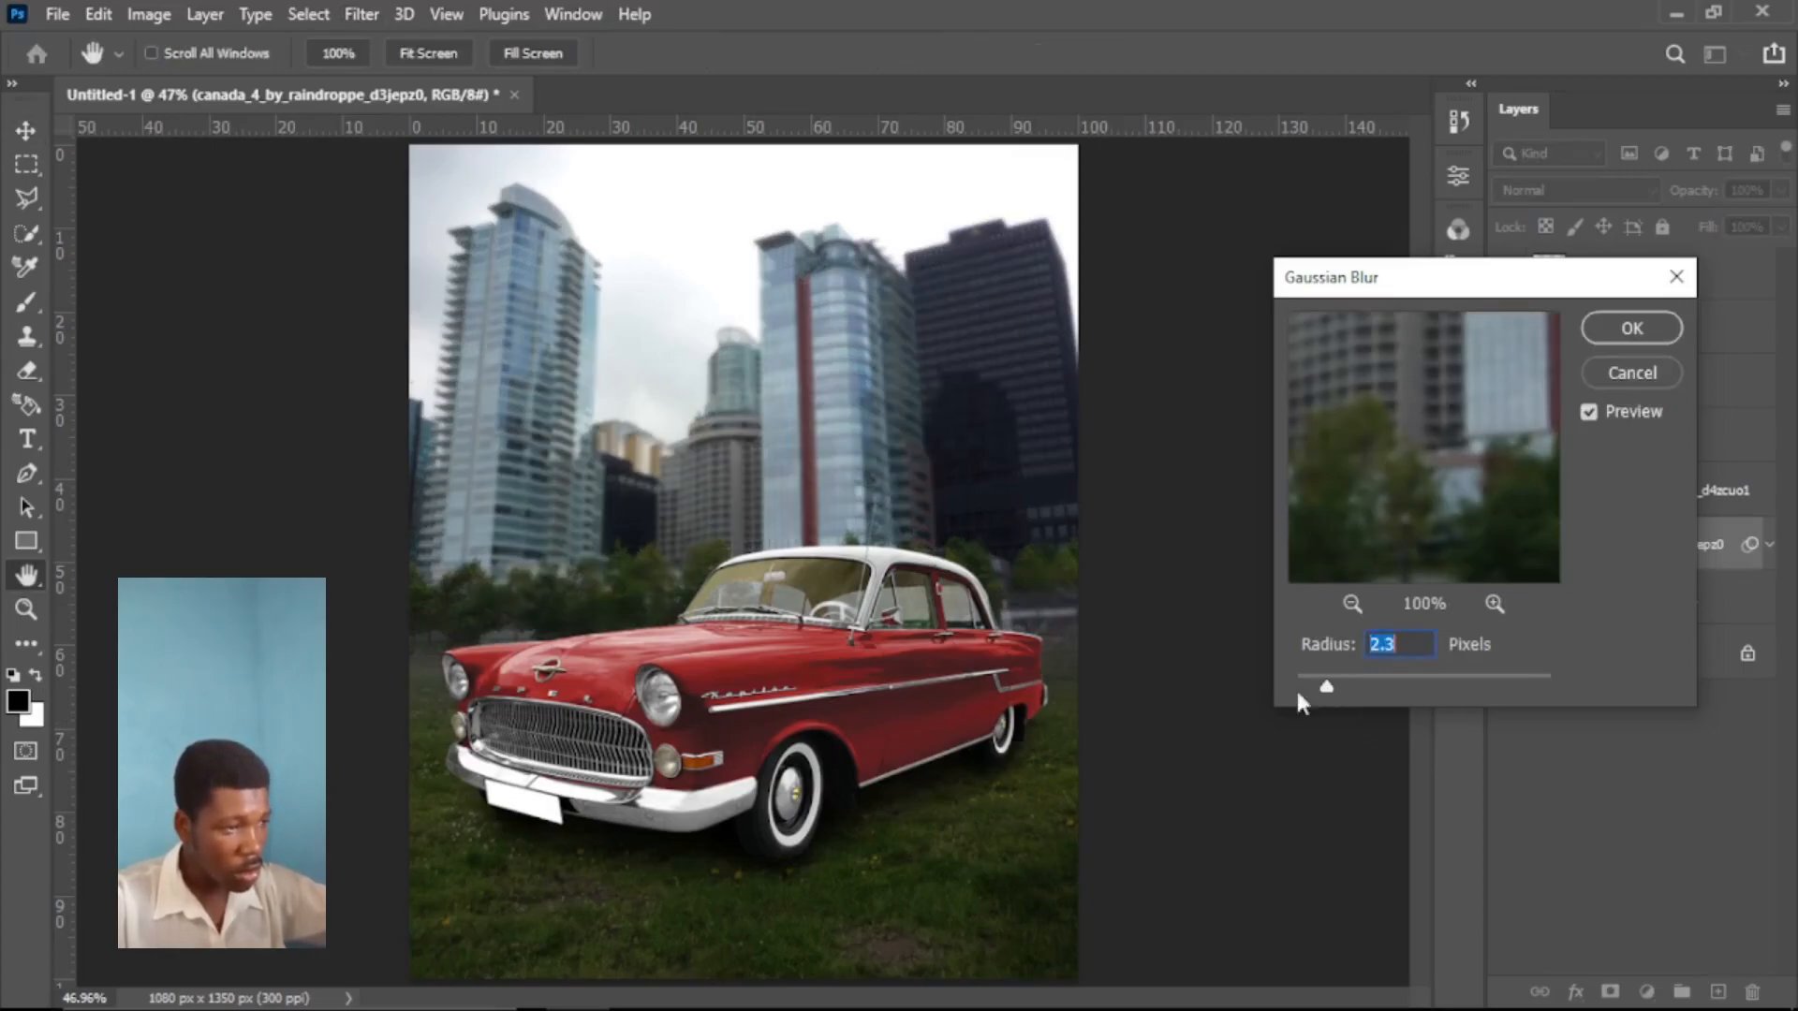
pyautogui.click(1626, 330)
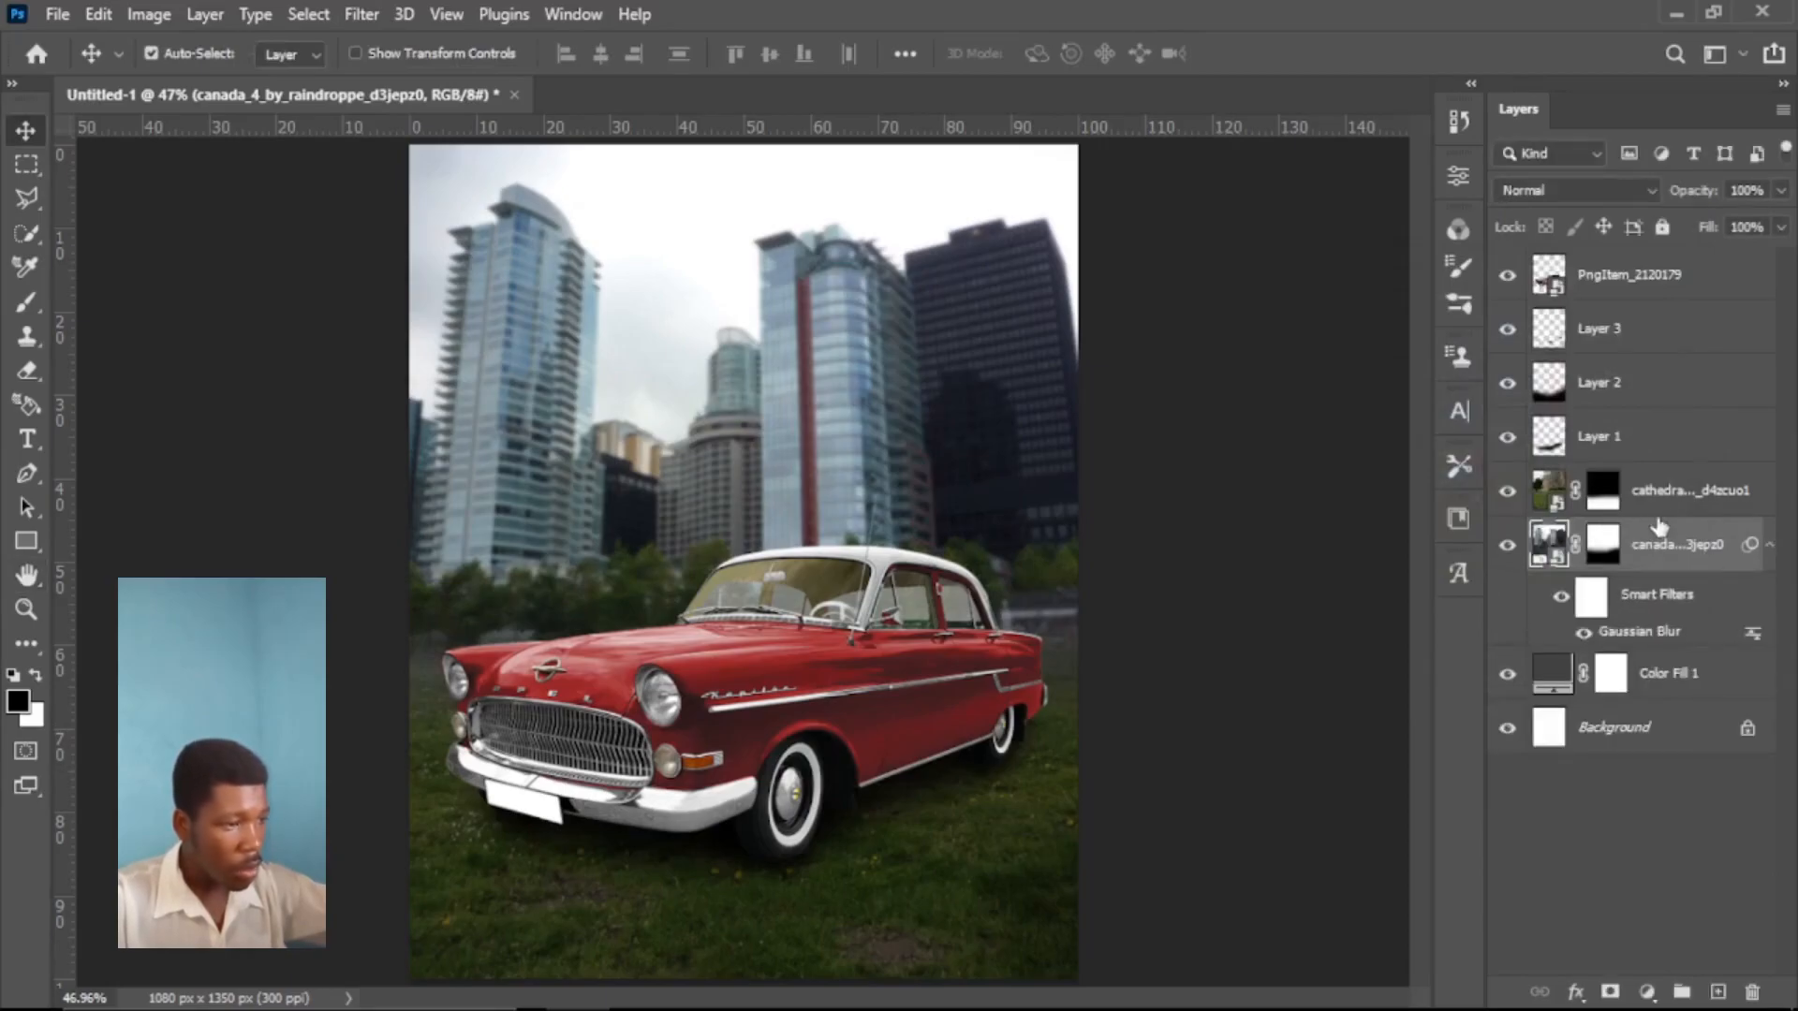
# - Add a Color Lookup adjustment layer above the car layer with the 3Strip.look 3D LUT
pyautogui.click(25, 611)
pyautogui.moveTo(850, 484); pyautogui.dragTo(811, 492)
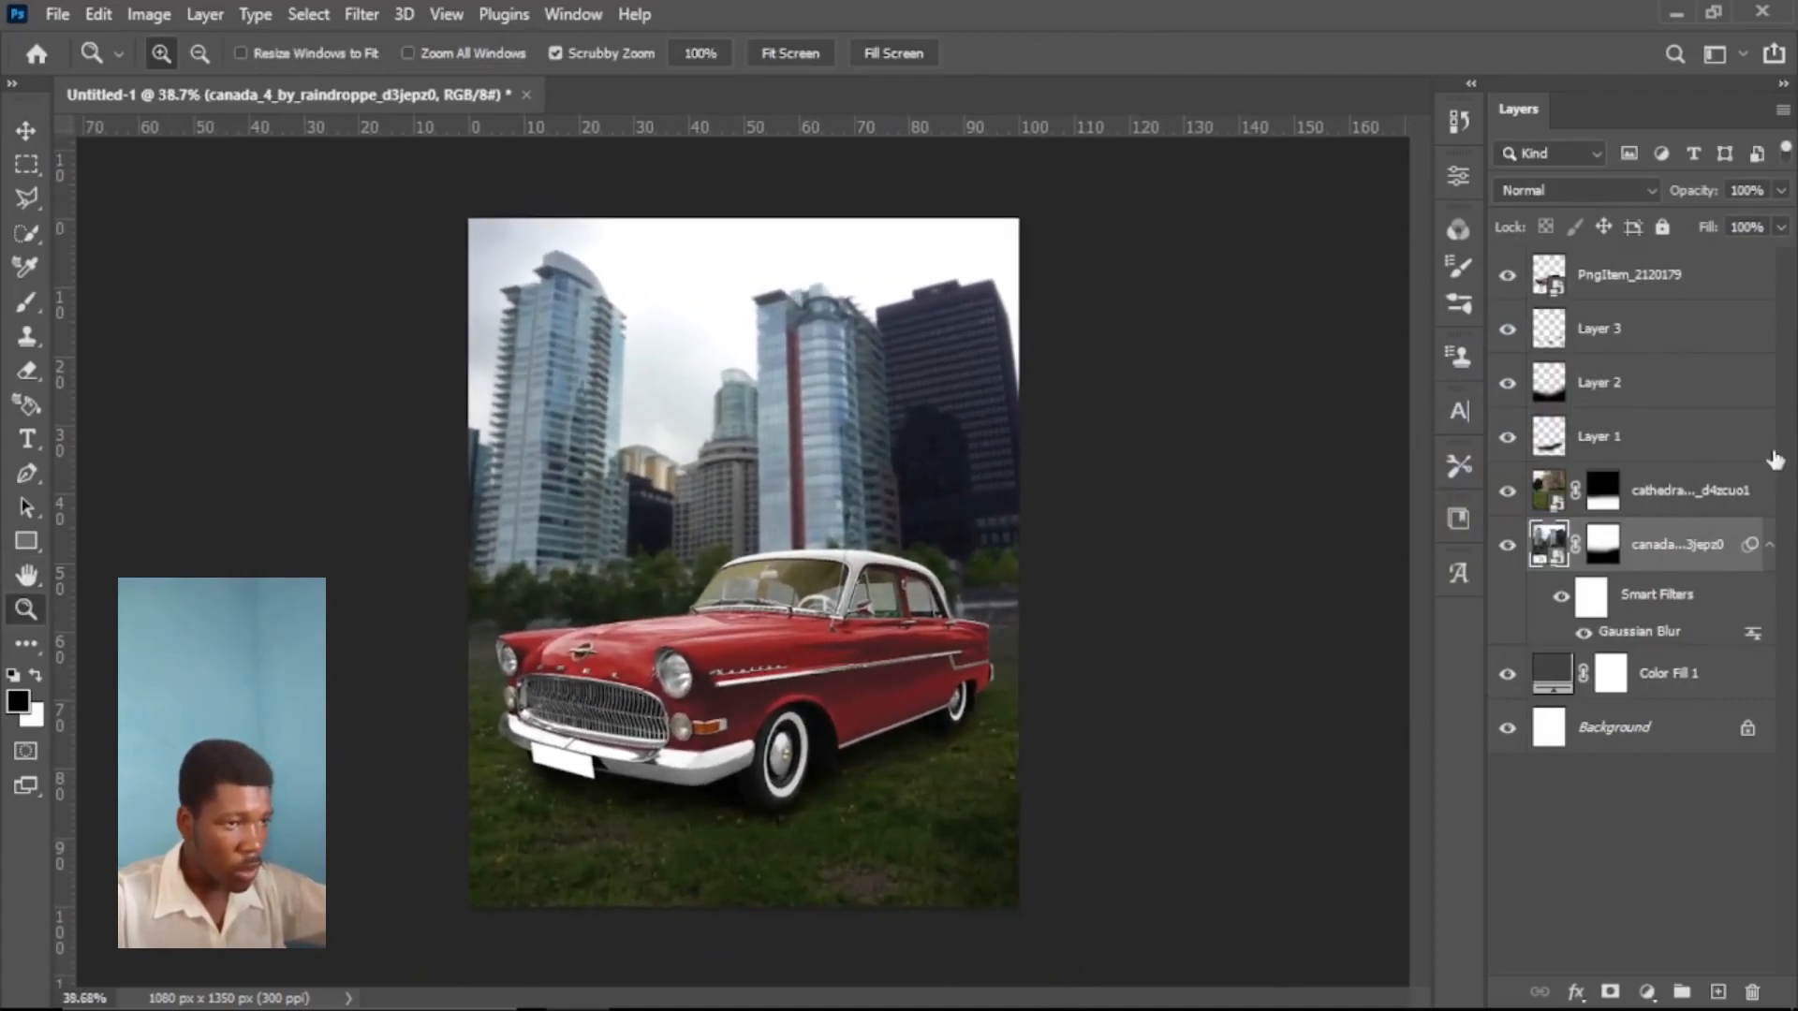
pyautogui.click(1664, 290)
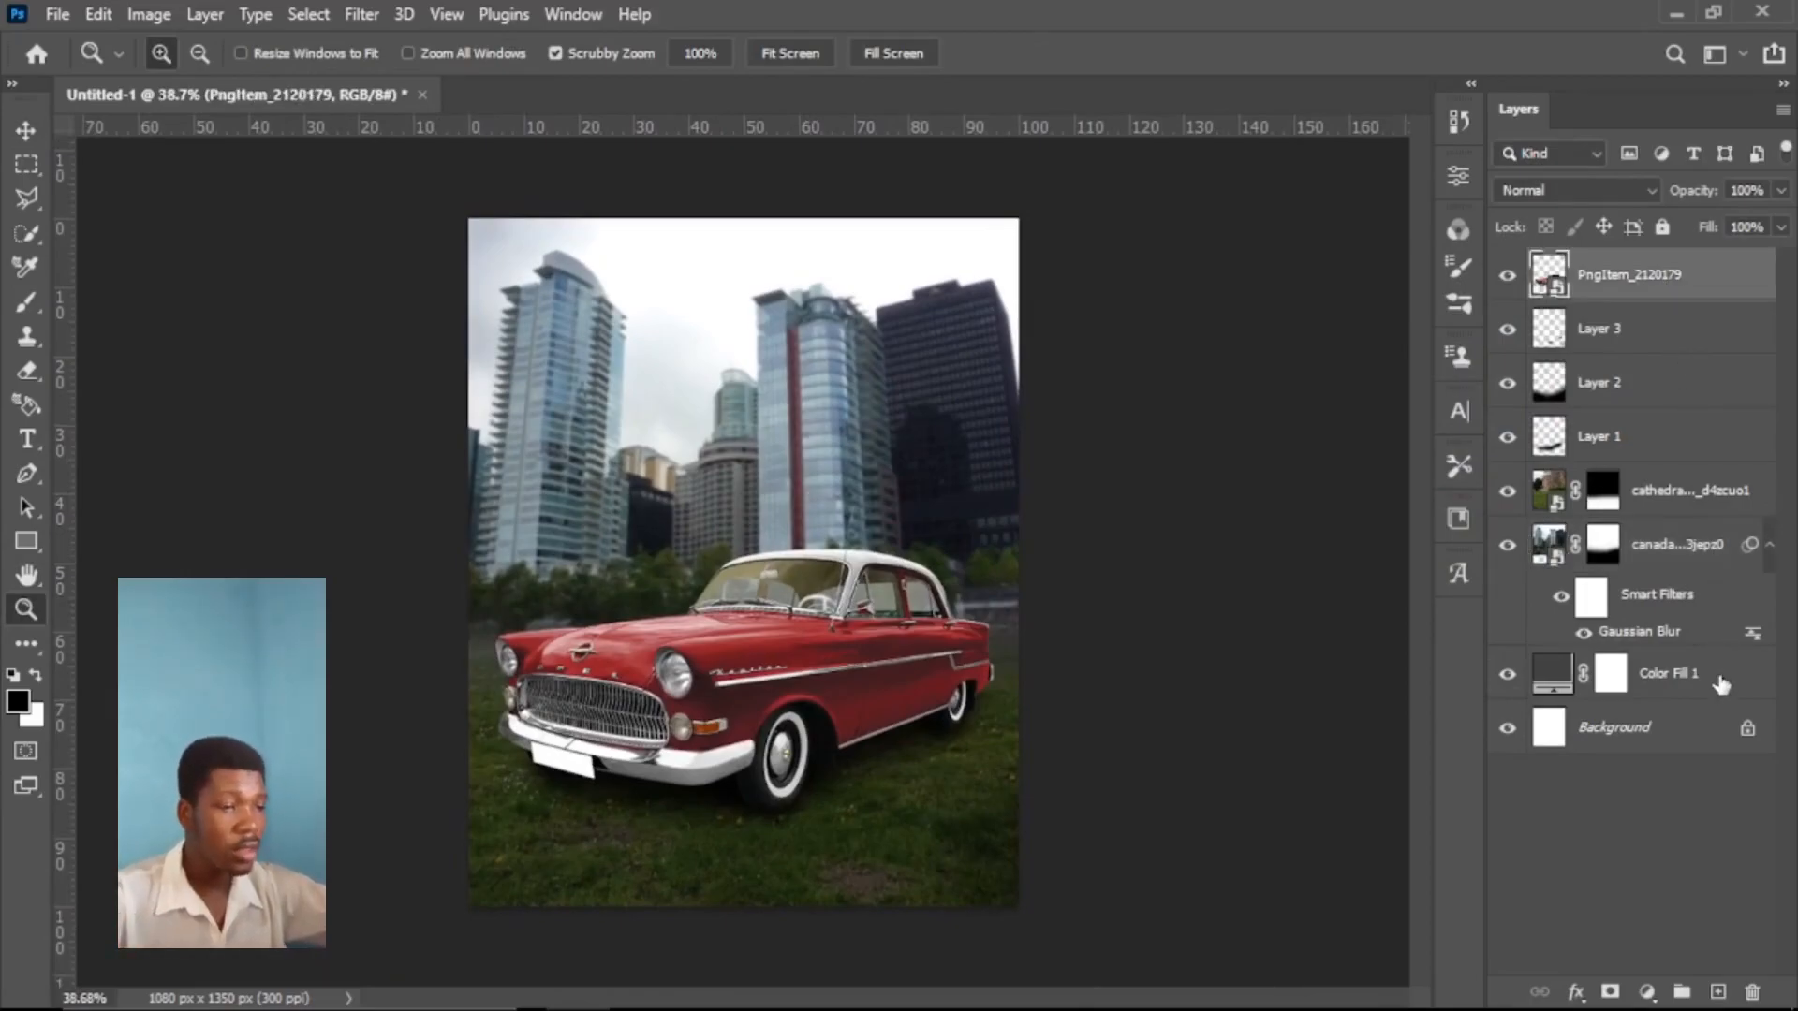
pyautogui.click(1645, 992)
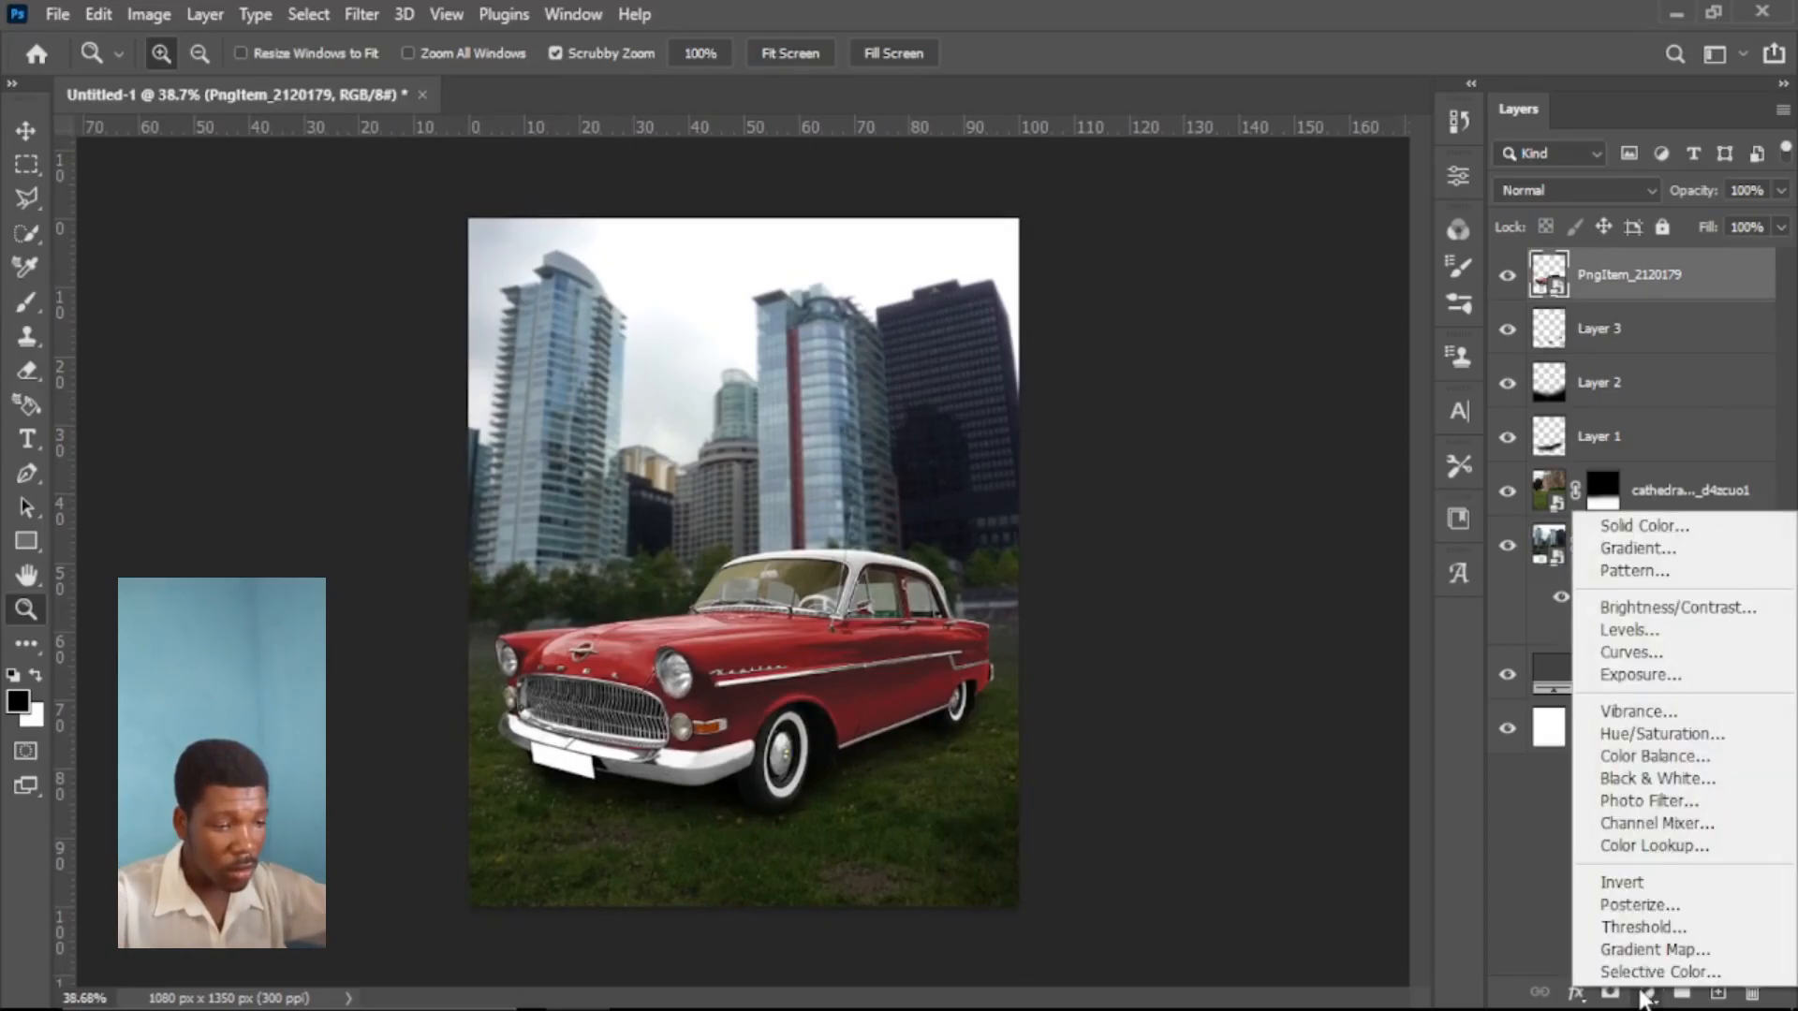
pyautogui.click(1667, 843)
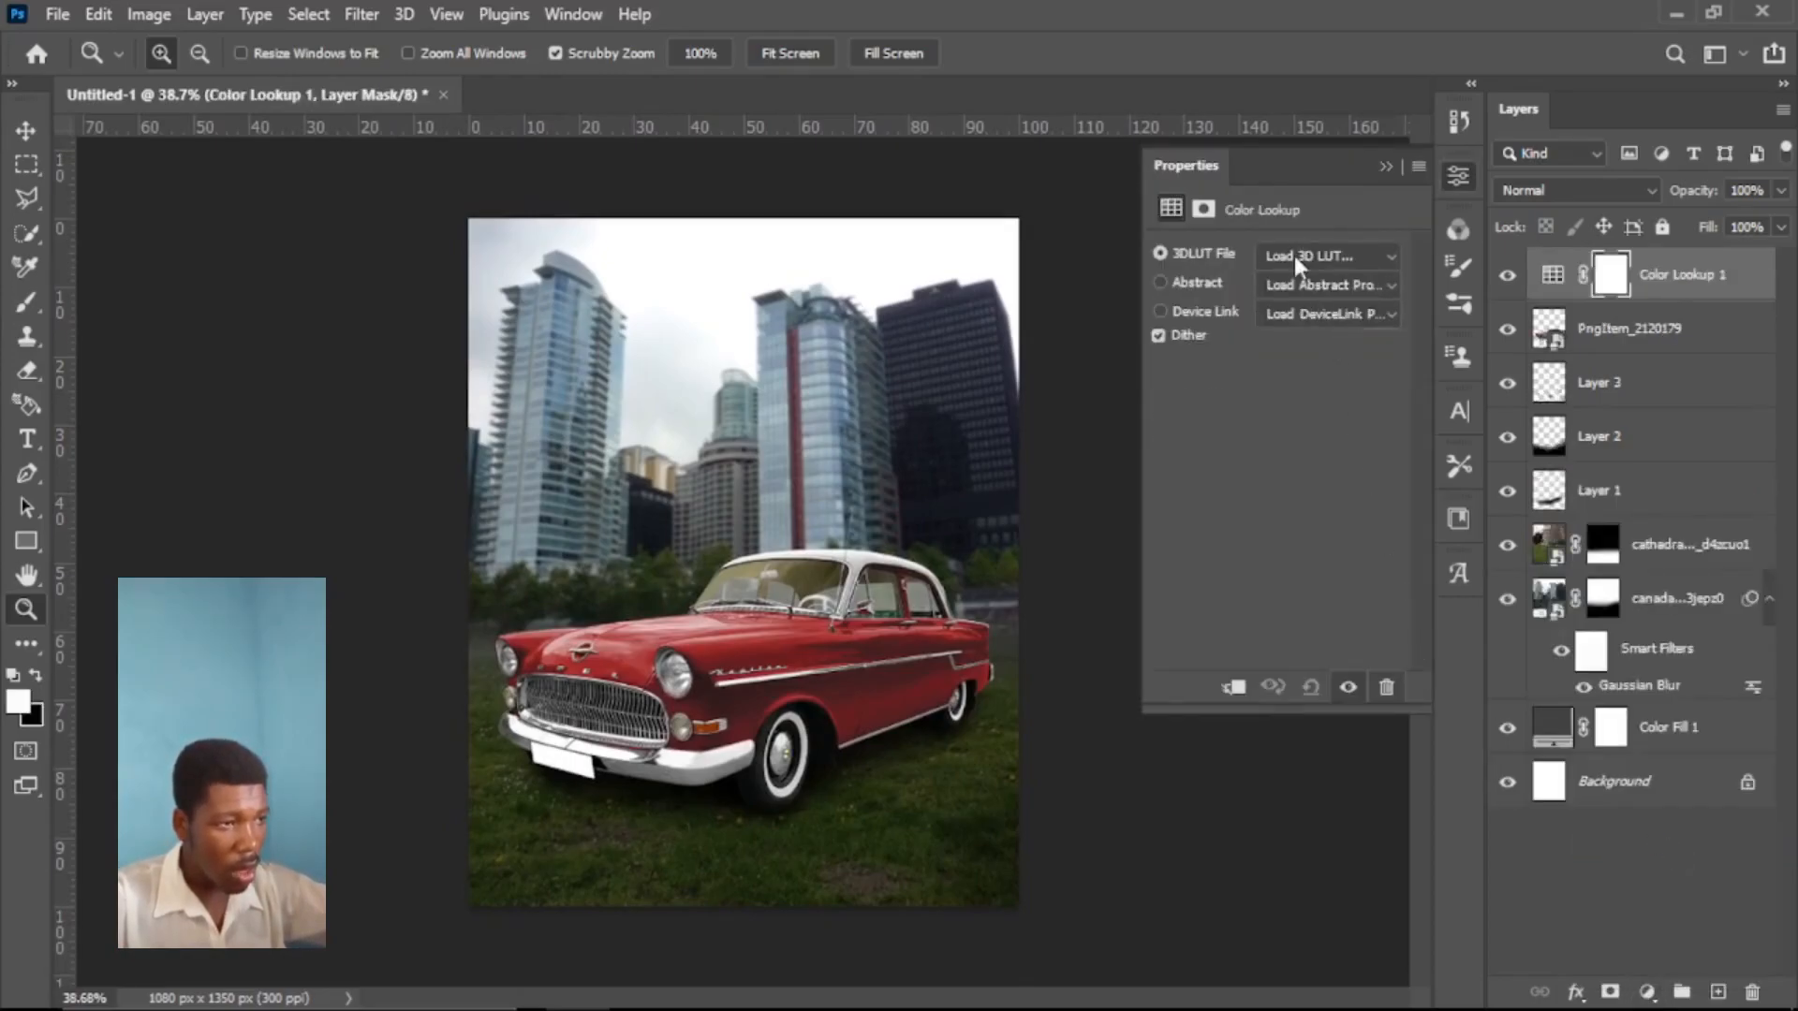
pyautogui.click(1311, 255)
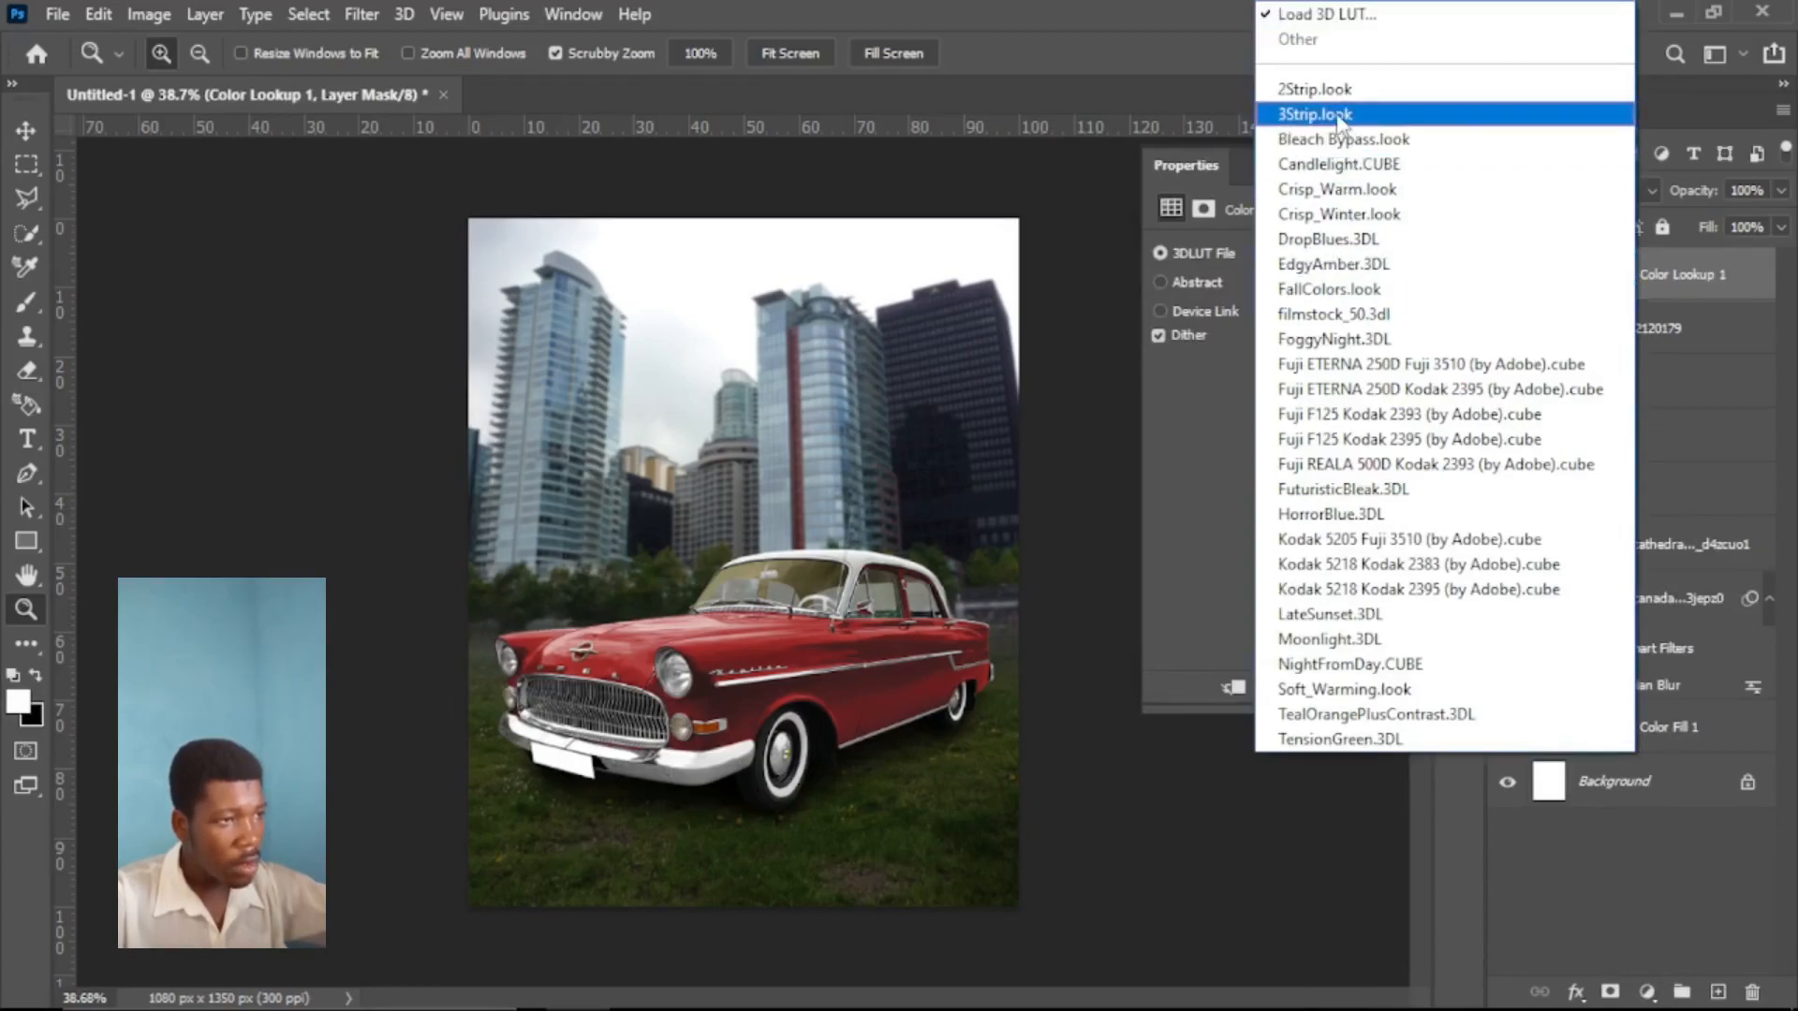
pyautogui.click(1341, 114)
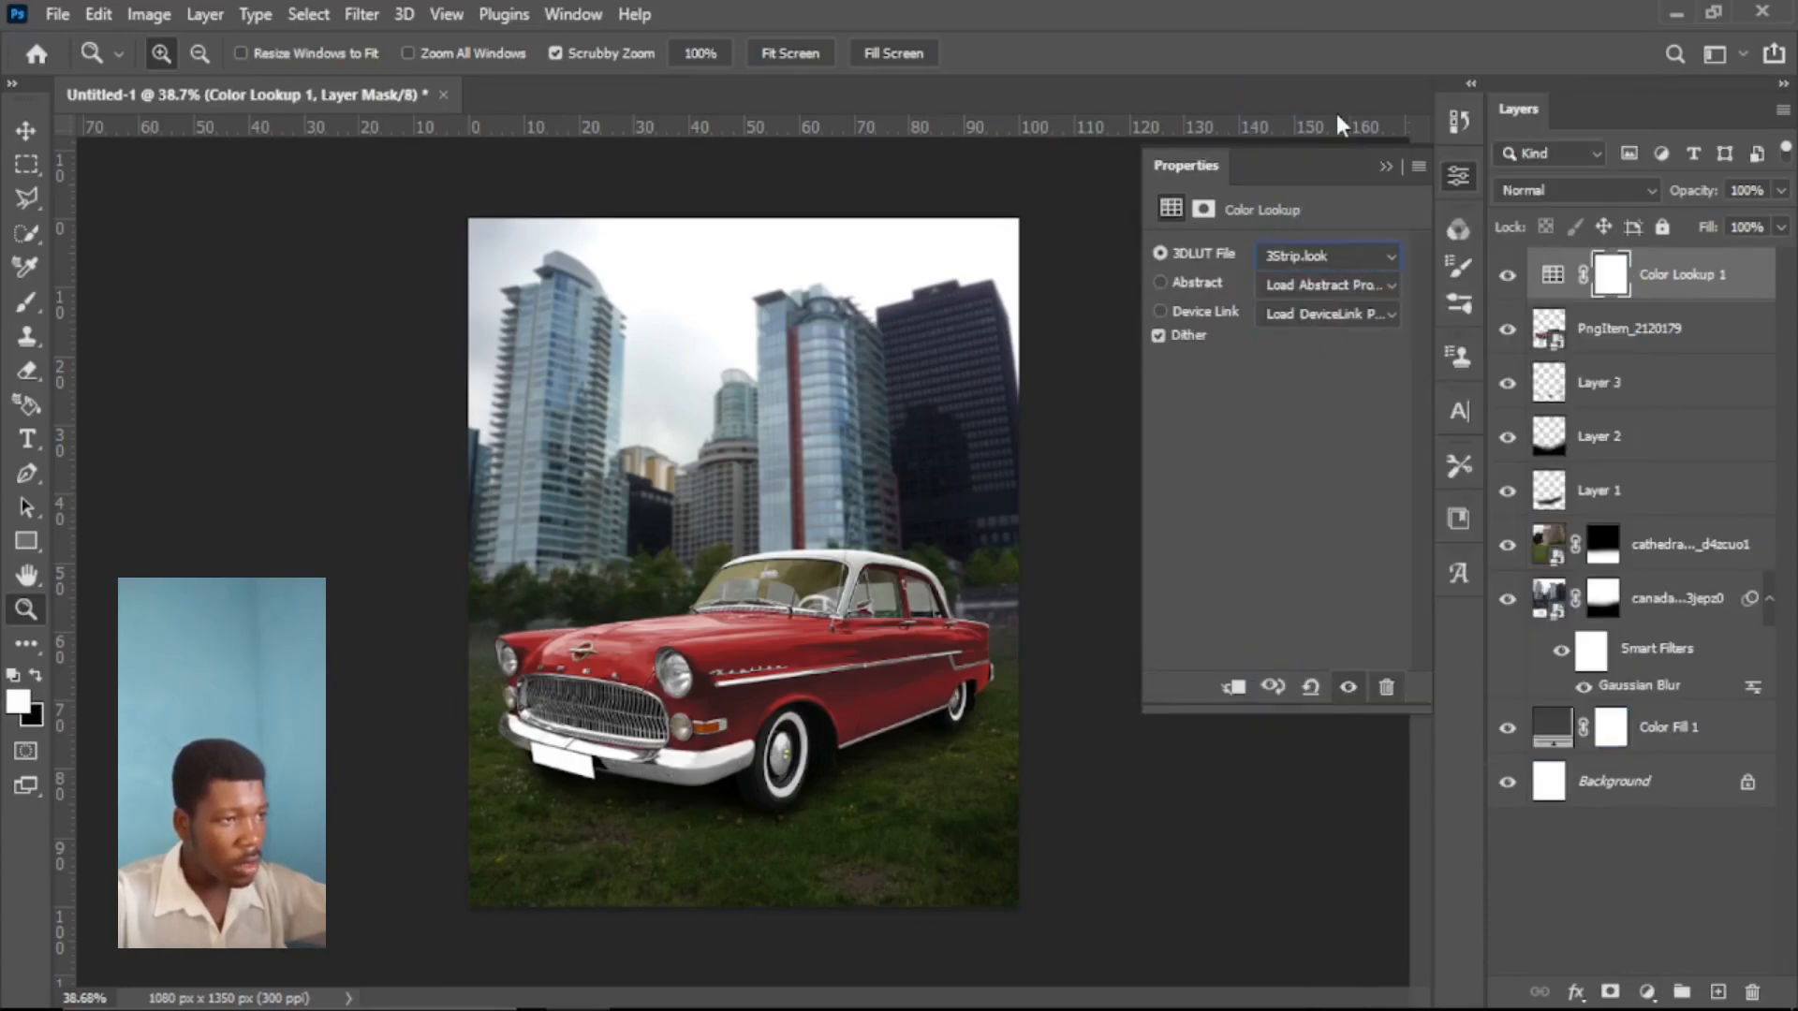
pyautogui.click(1385, 167)
# - Add a second Color Lookup adjustment layer on top with the Soft_Warming.look 3D LUT
pyautogui.click(1646, 992)
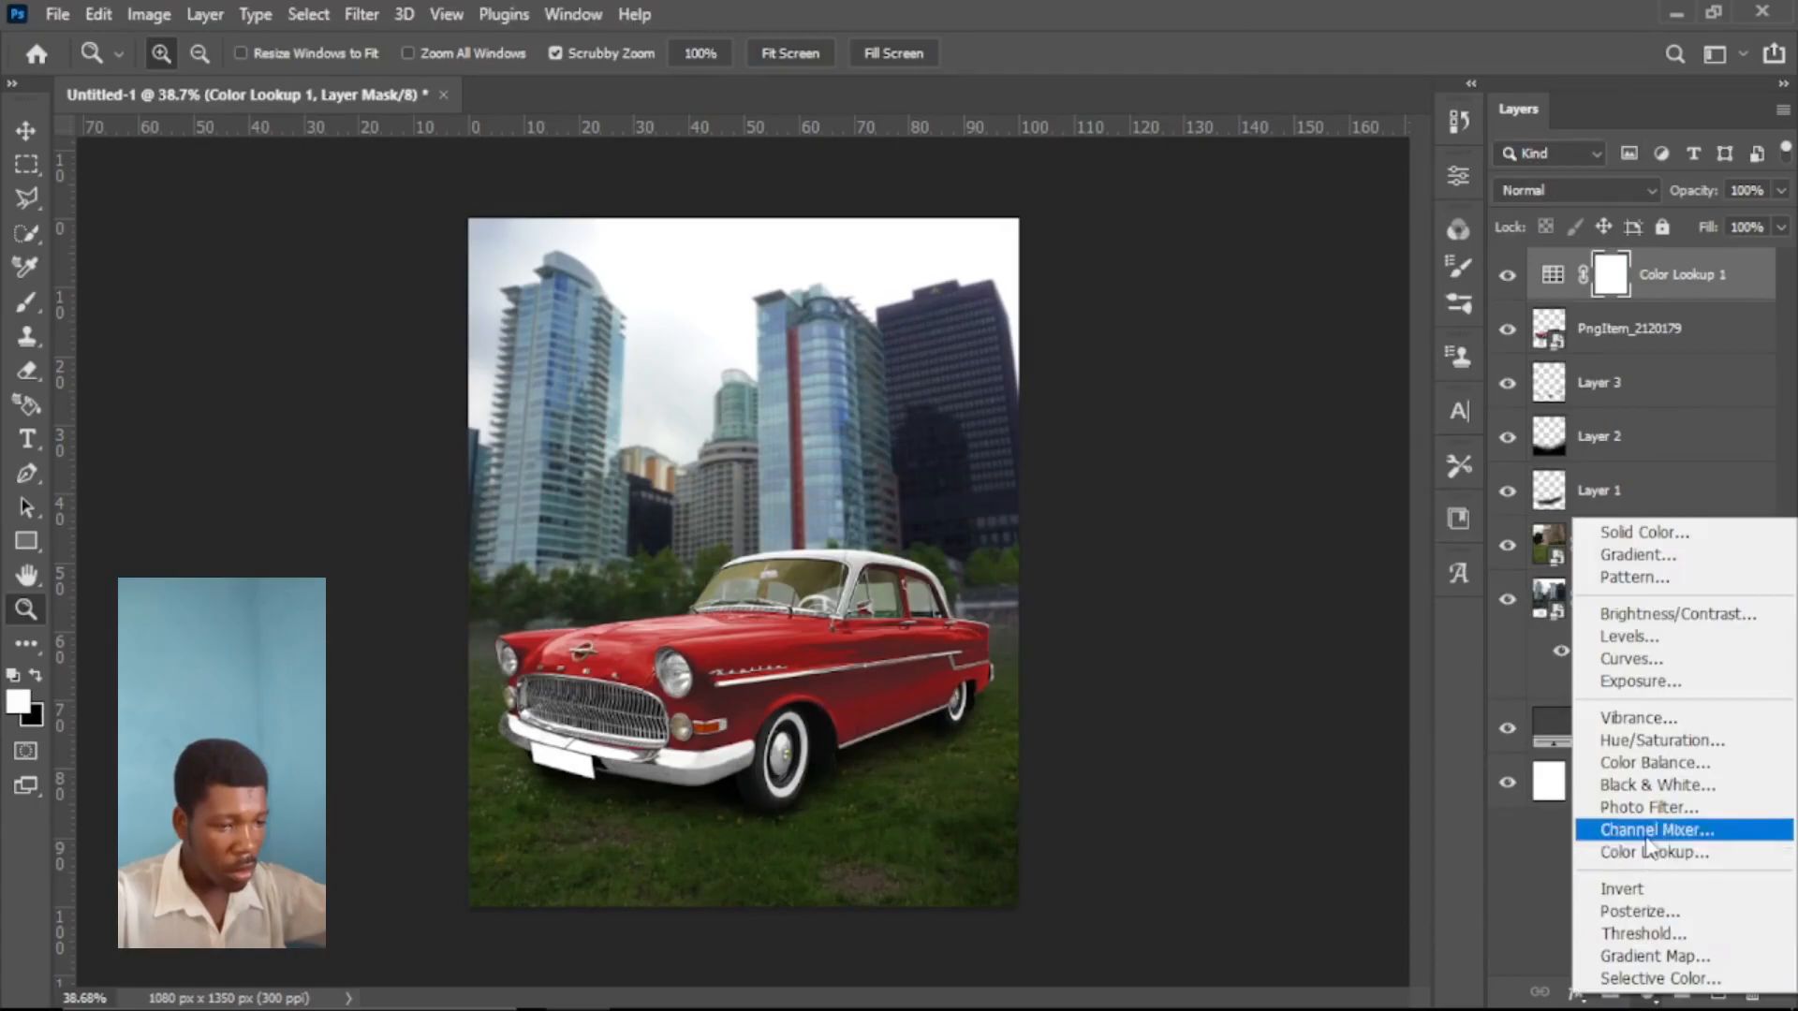
pyautogui.click(1648, 846)
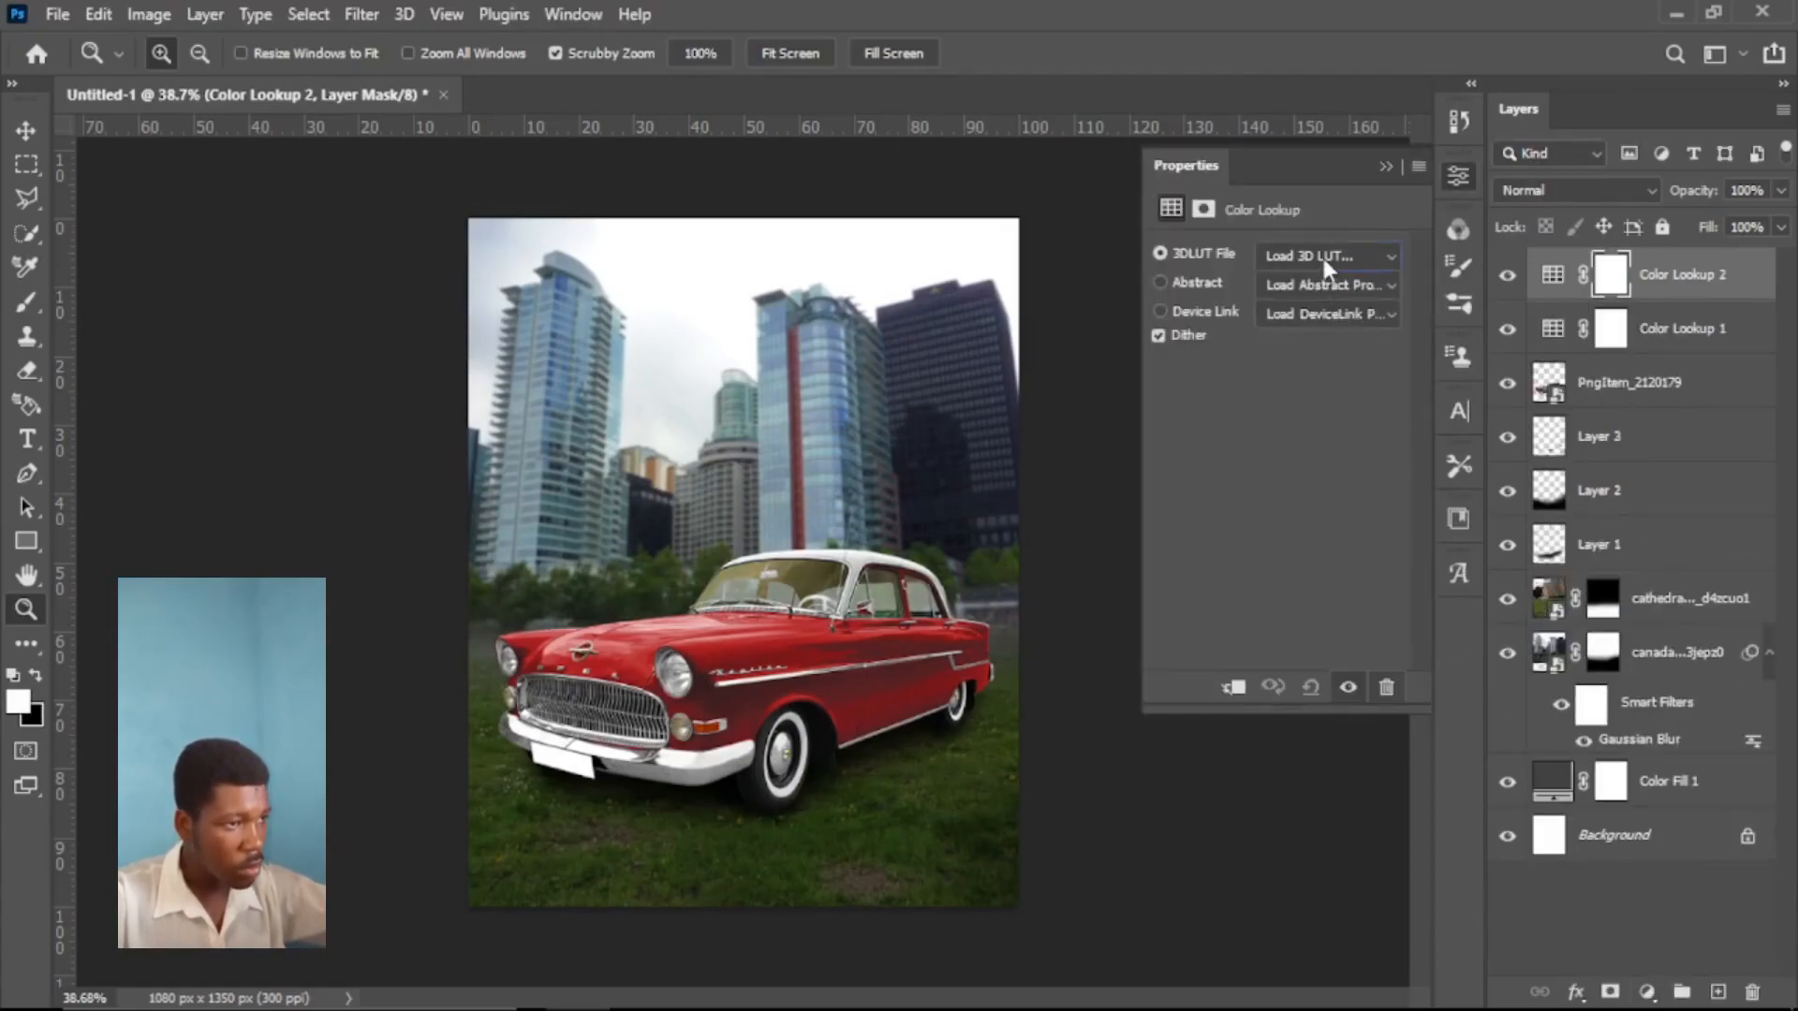
pyautogui.click(1322, 258)
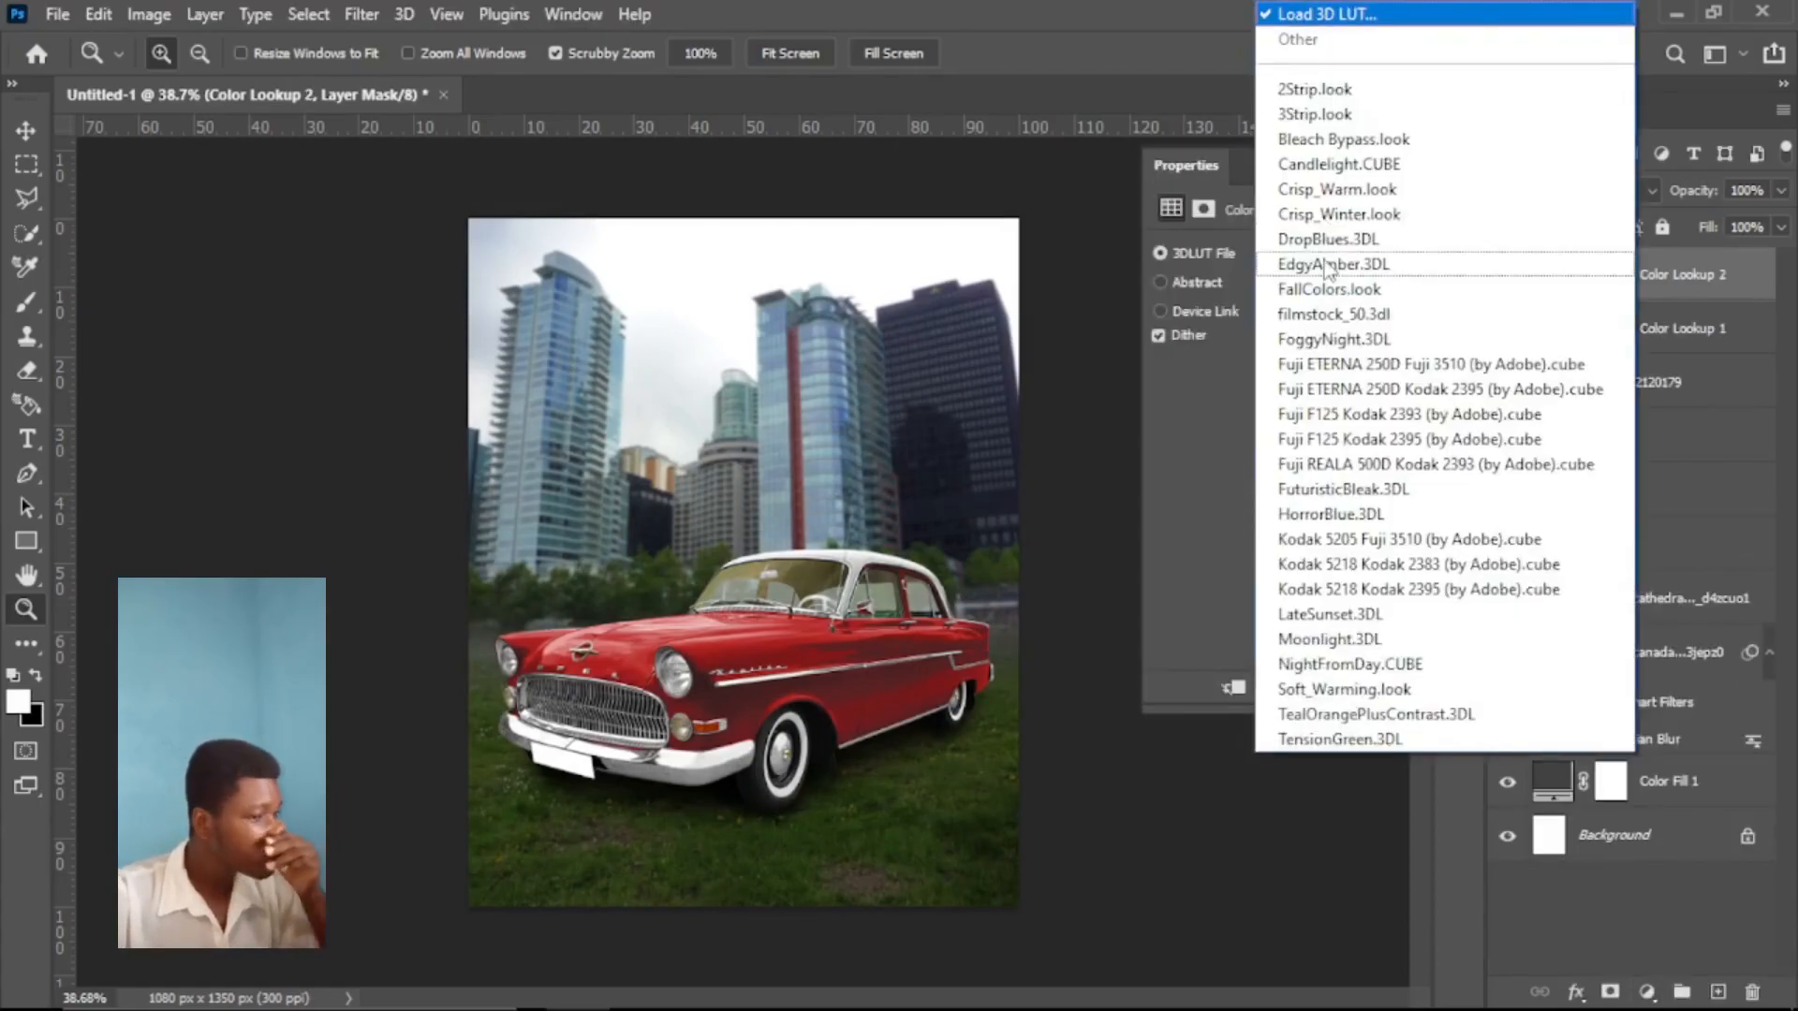
pyautogui.click(1345, 690)
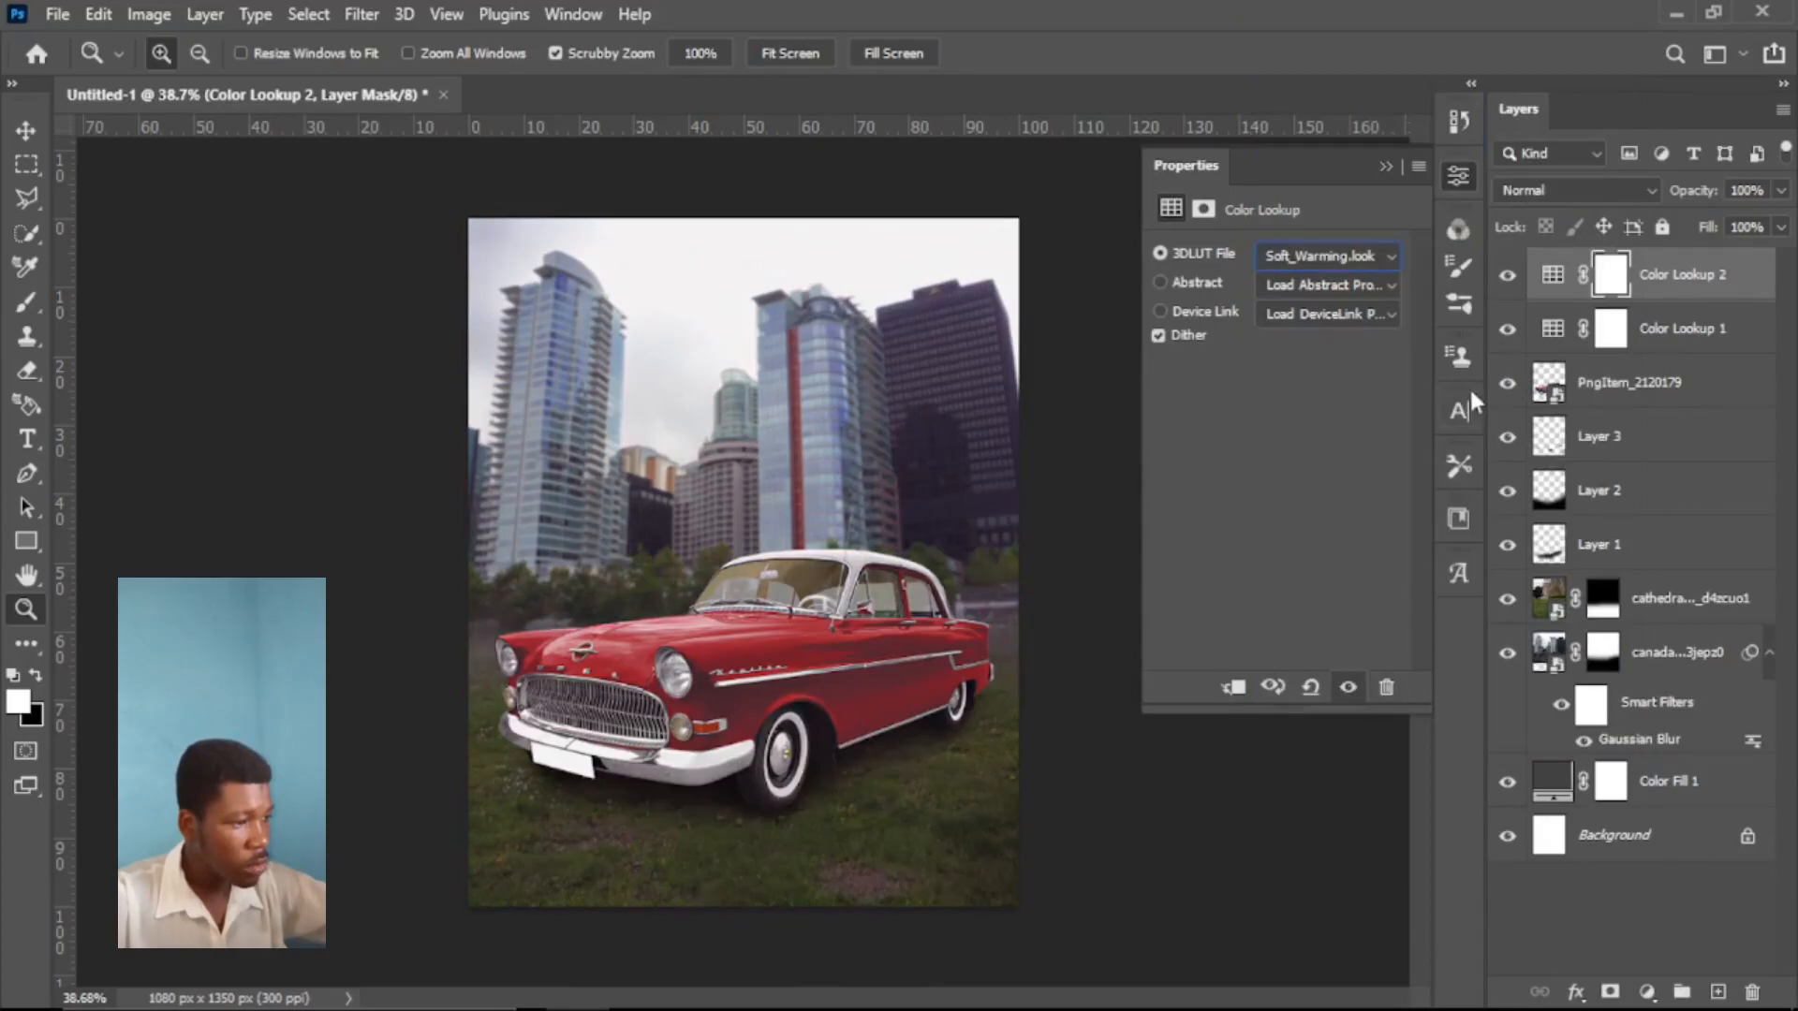
pyautogui.click(1383, 164)
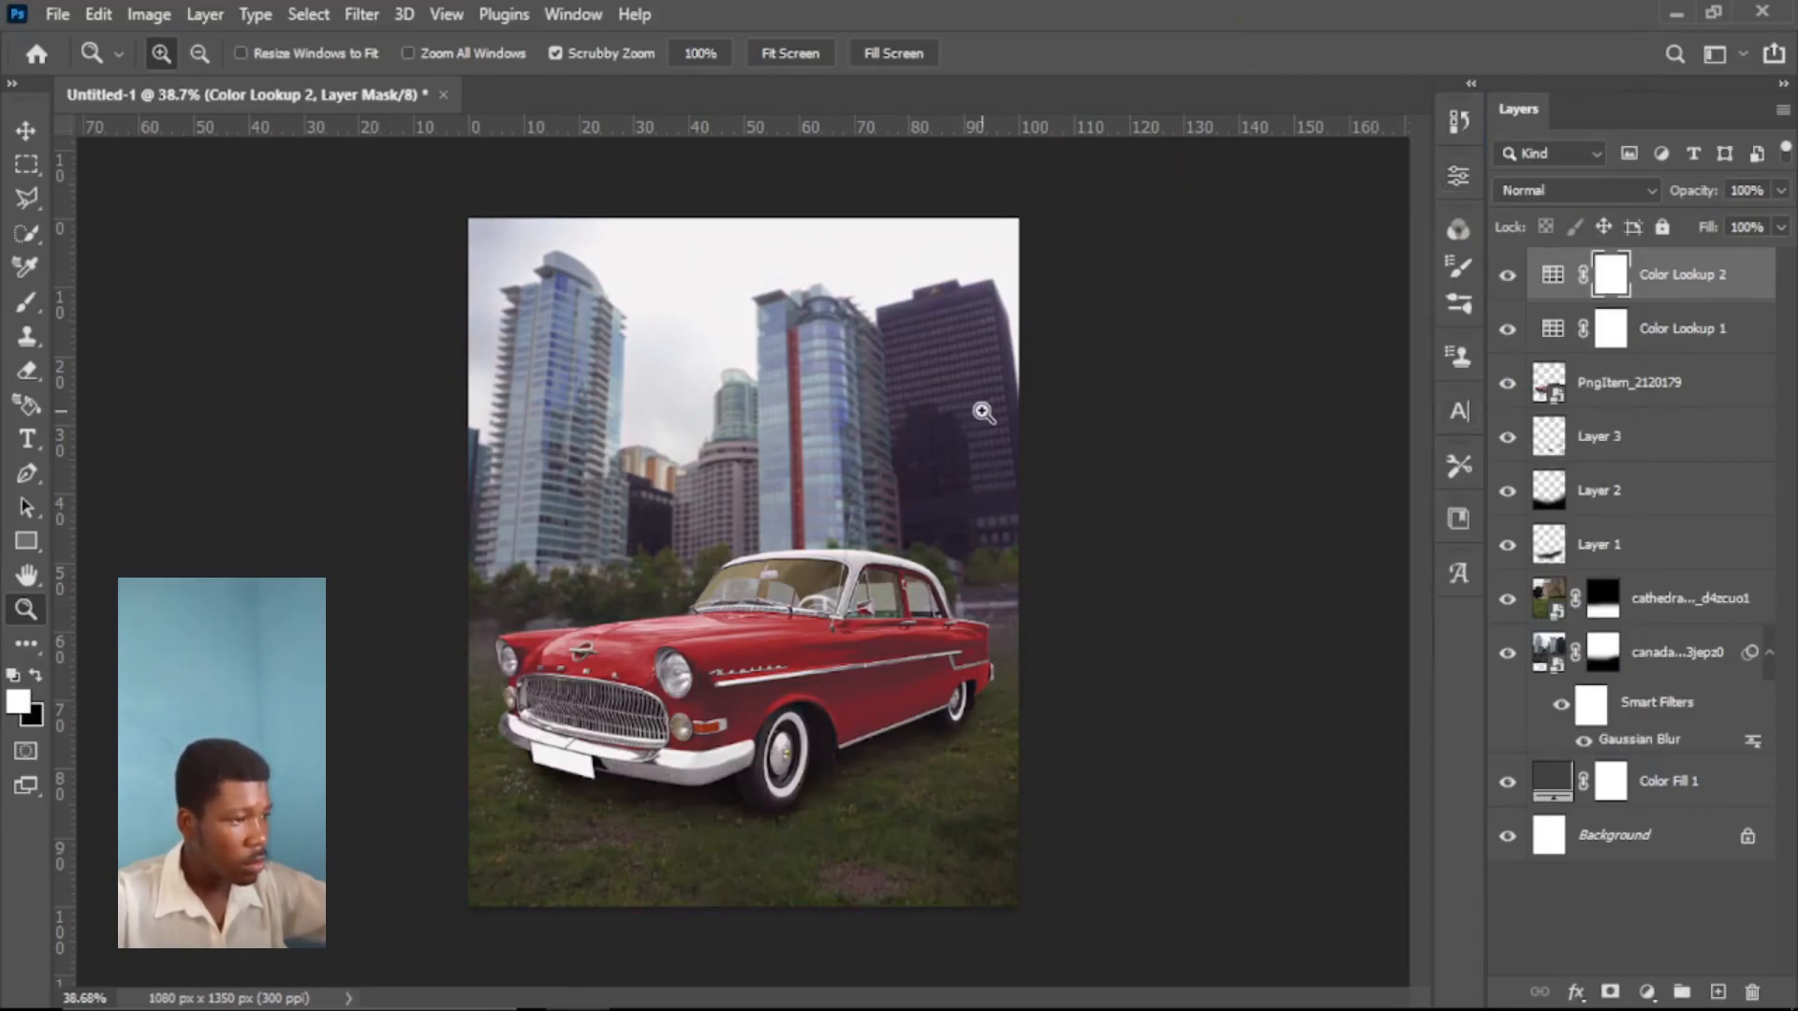
# - Compare the image with and without both Color Lookup layers, and set the opacity of Color Lookup 2 to 98%
pyautogui.moveTo(990, 410); pyautogui.dragTo(946, 419)
pyautogui.moveTo(633, 481); pyautogui.dragTo(542, 469)
pyautogui.click(790, 54)
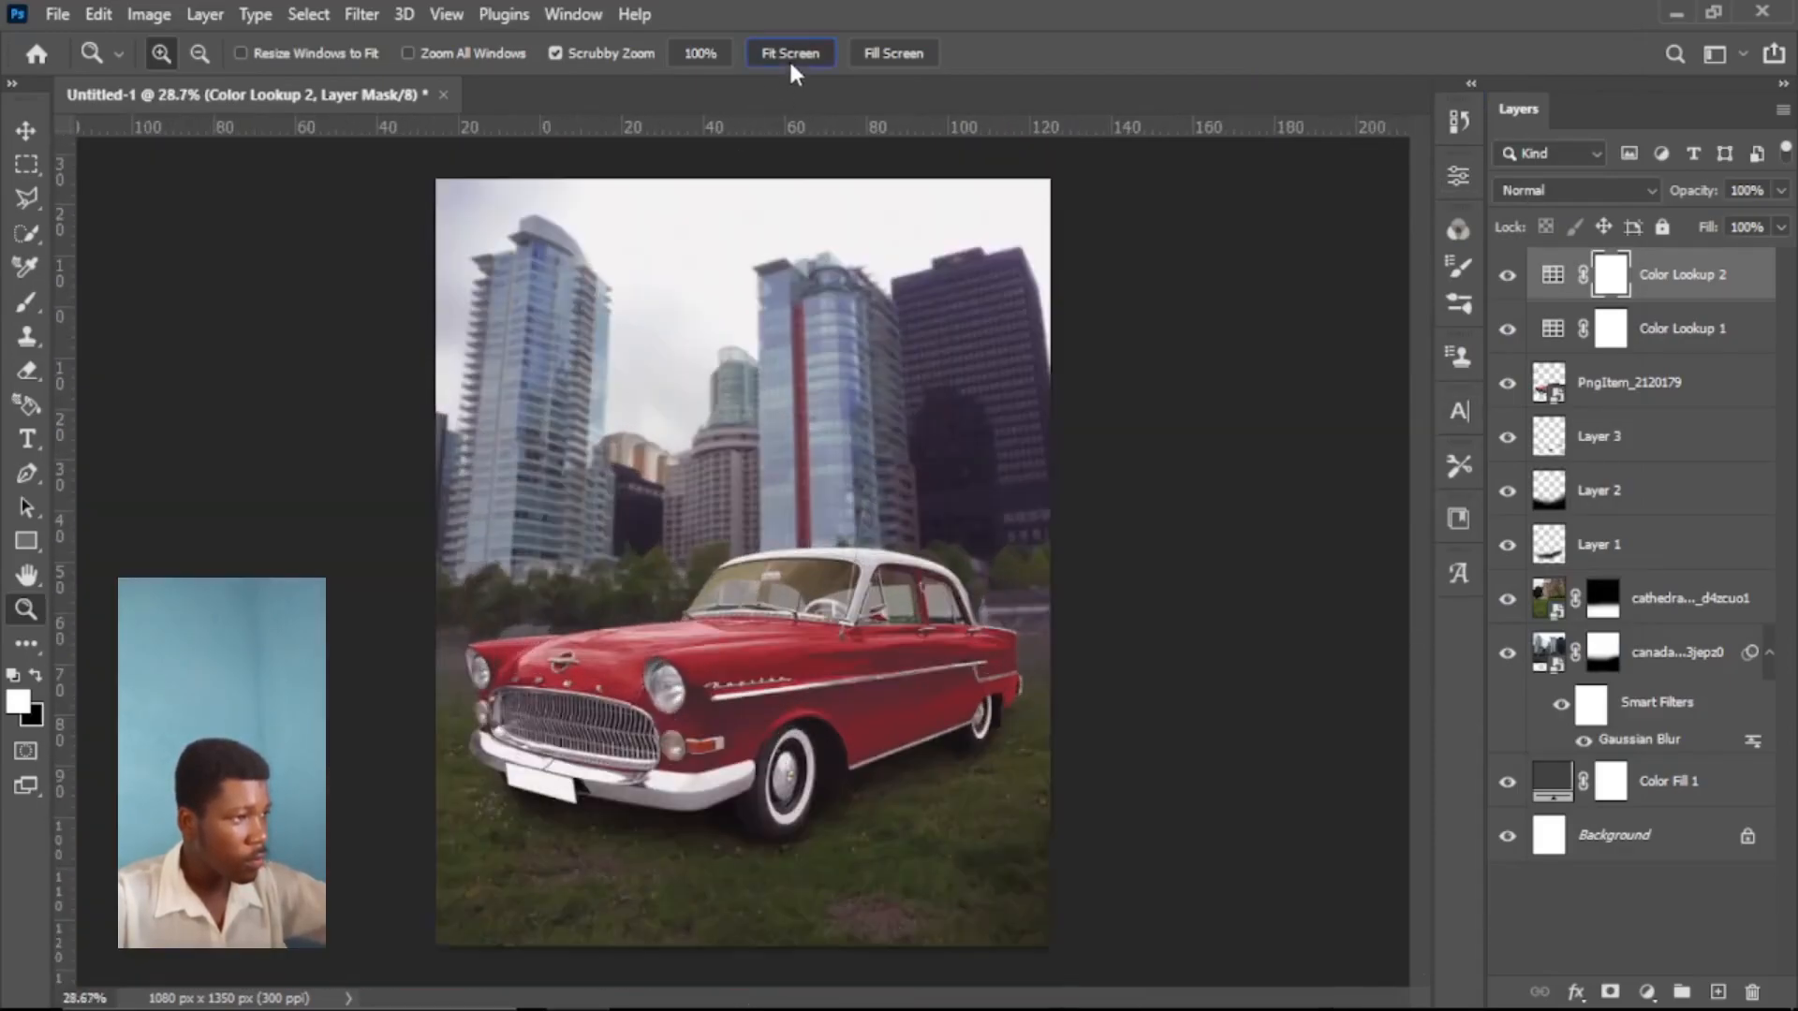
pyautogui.click(1510, 329)
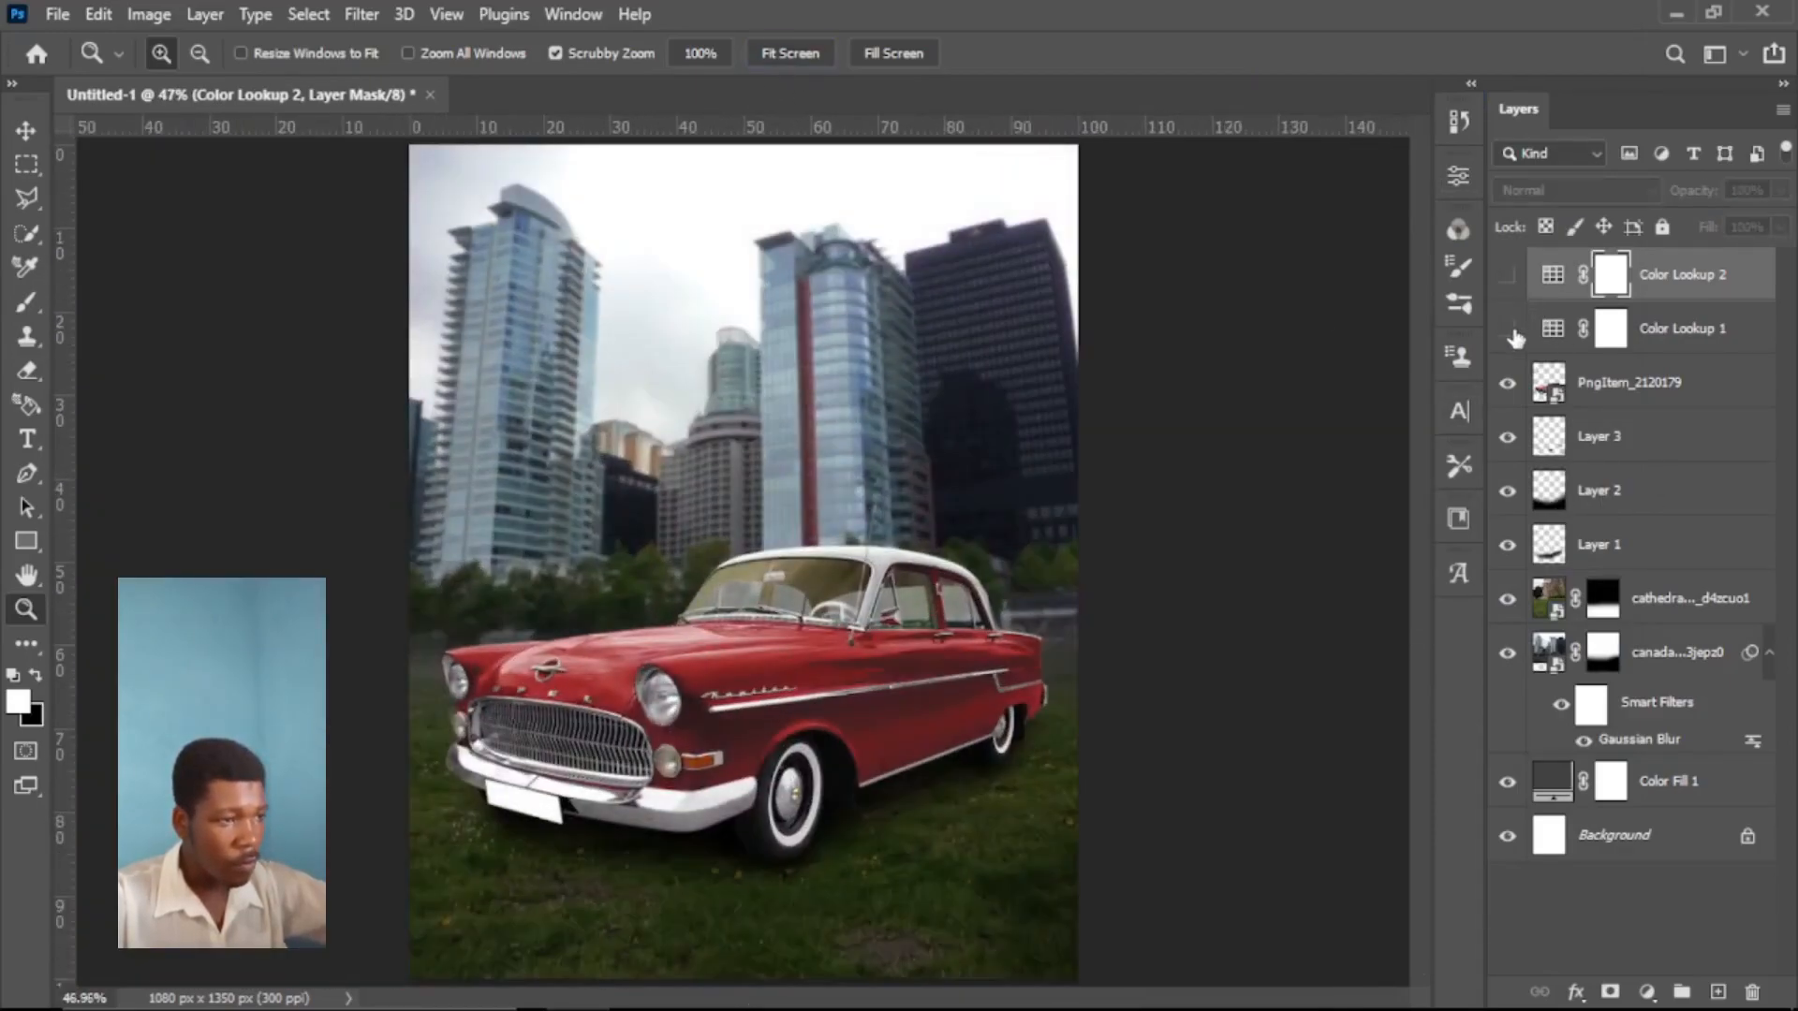
pyautogui.click(1509, 274)
pyautogui.click(1780, 190)
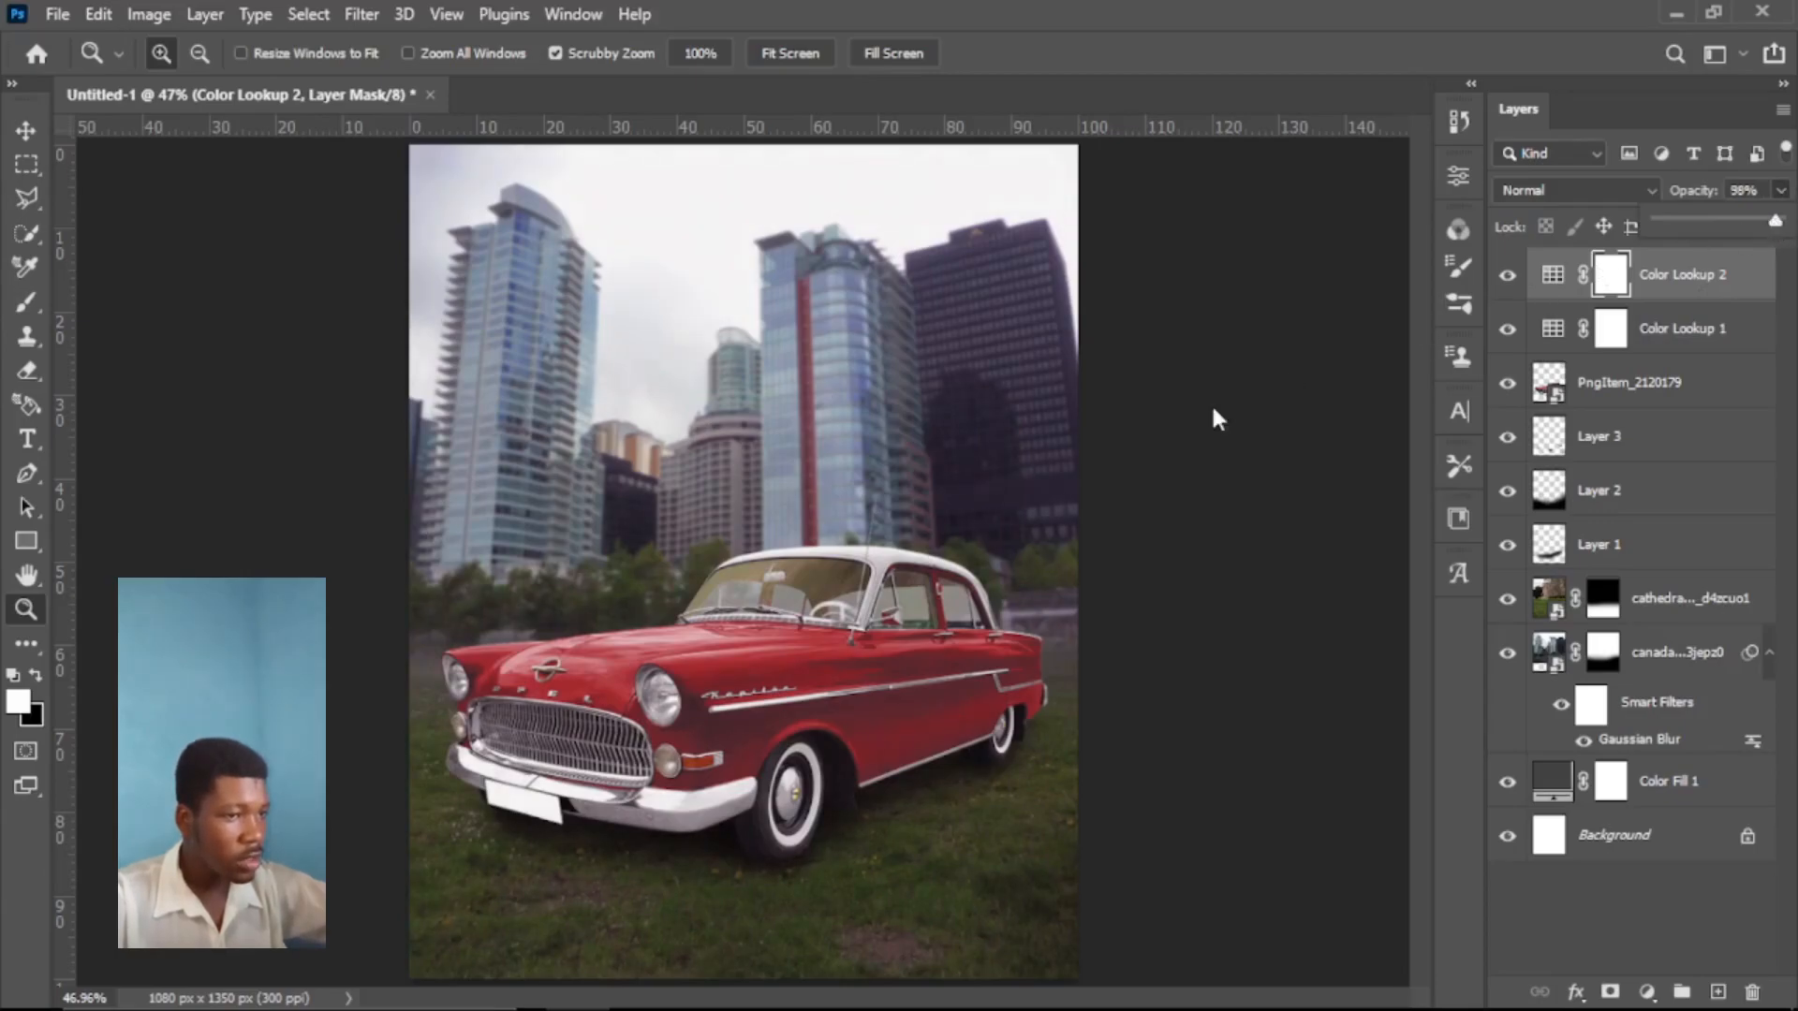
pyautogui.moveTo(1165, 503); pyautogui.dragTo(1052, 508)
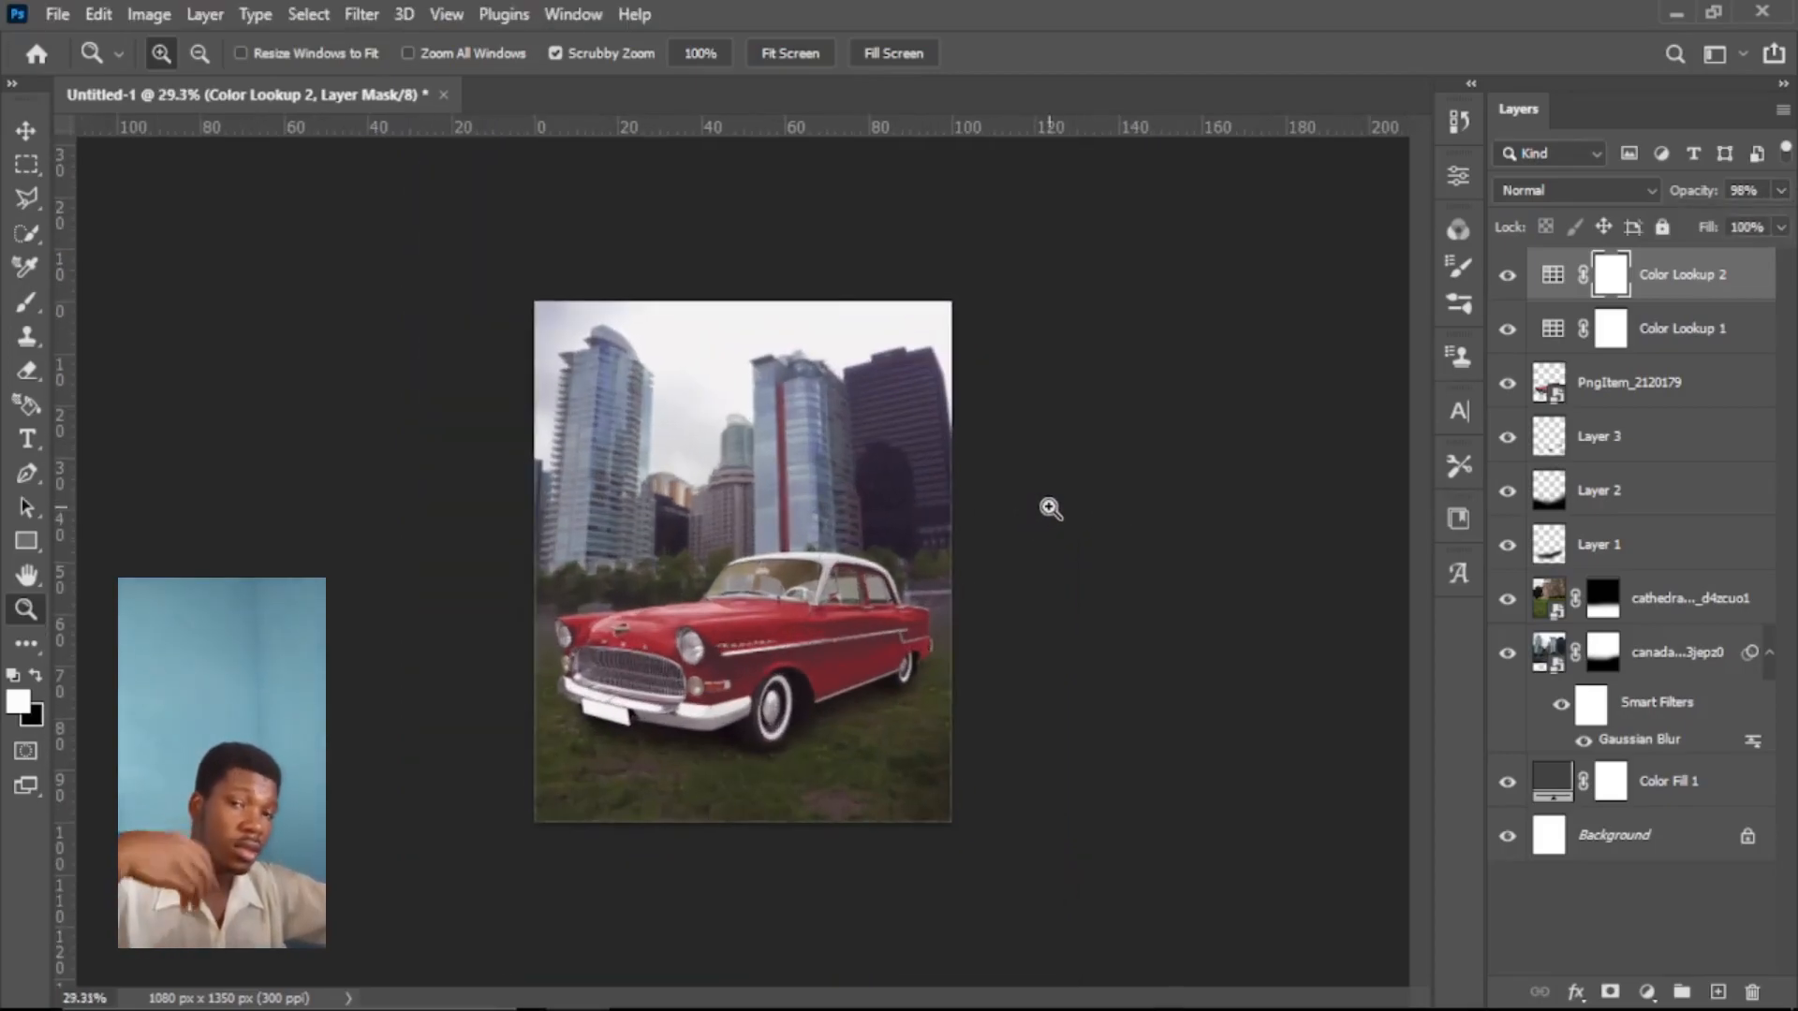
pyautogui.moveTo(810, 409); pyautogui.dragTo(813, 408)
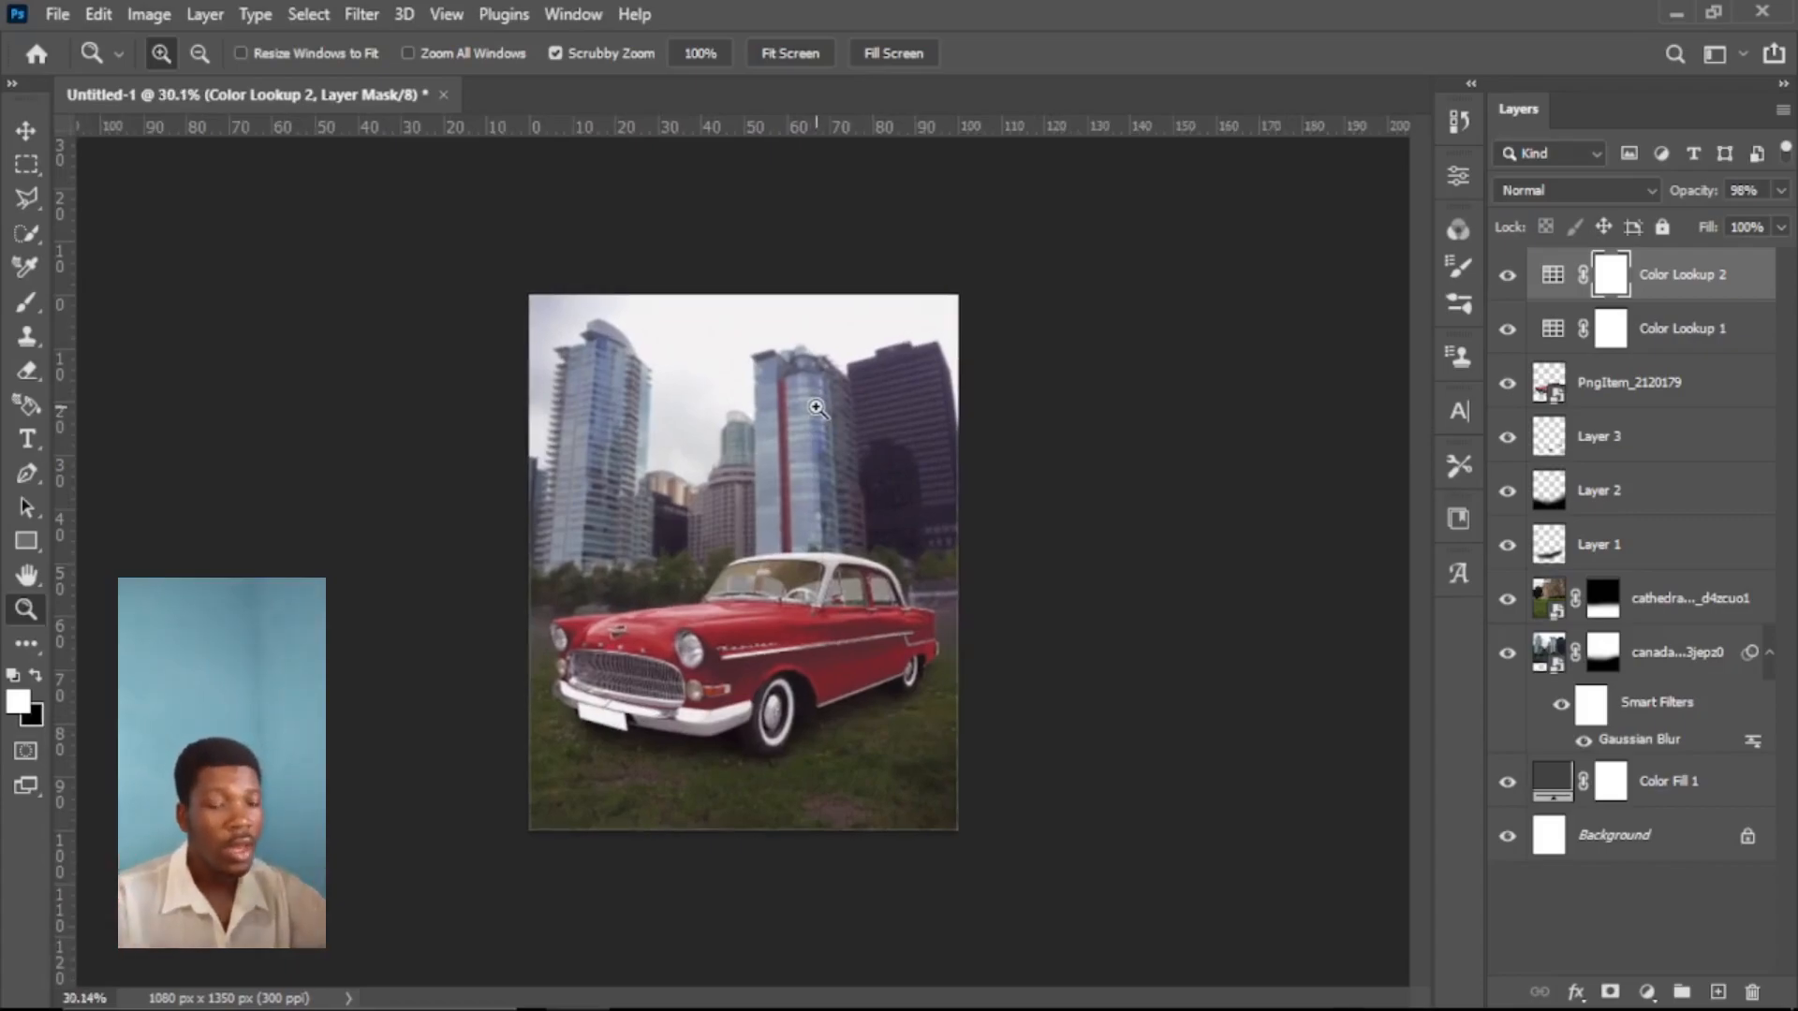
pyautogui.moveTo(678, 650); pyautogui.dragTo(693, 648)
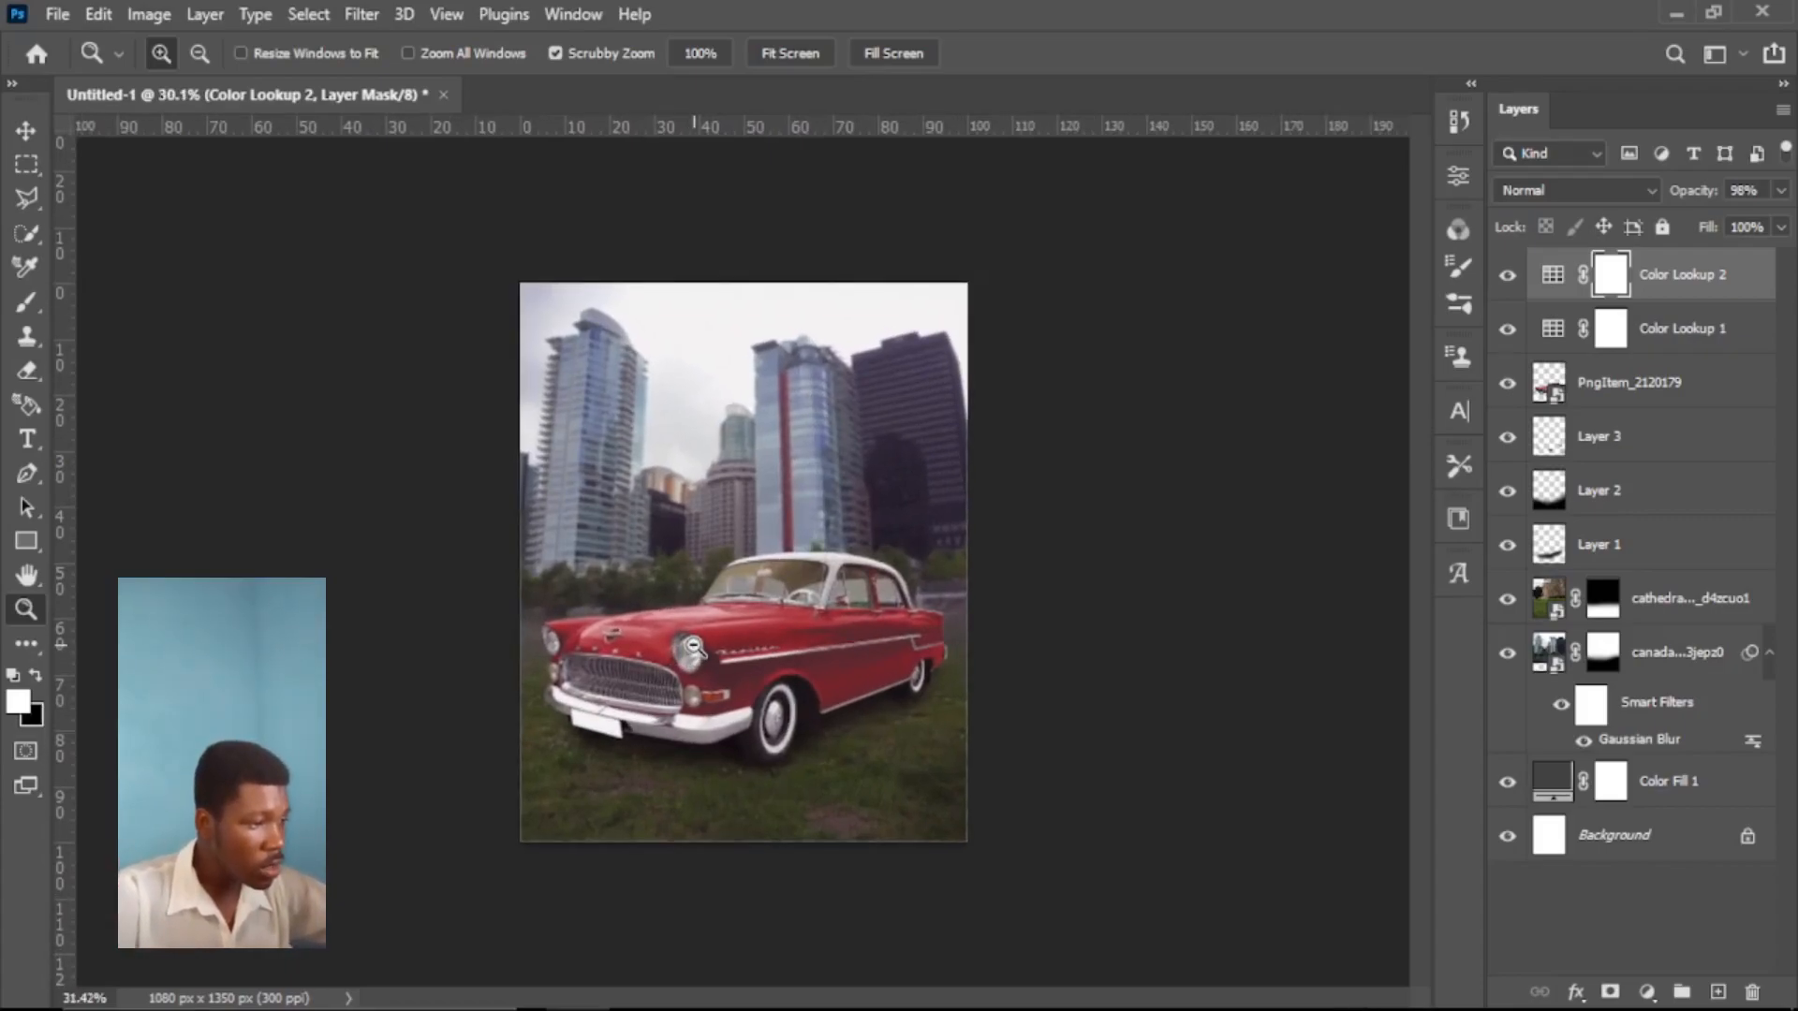
pyautogui.moveTo(704, 754); pyautogui.dragTo(446, 733)
# - Check the car's ground shadow on Layer 1 by toggling its visibility, and reduce that layer's opacity to 68%
pyautogui.click(25, 130)
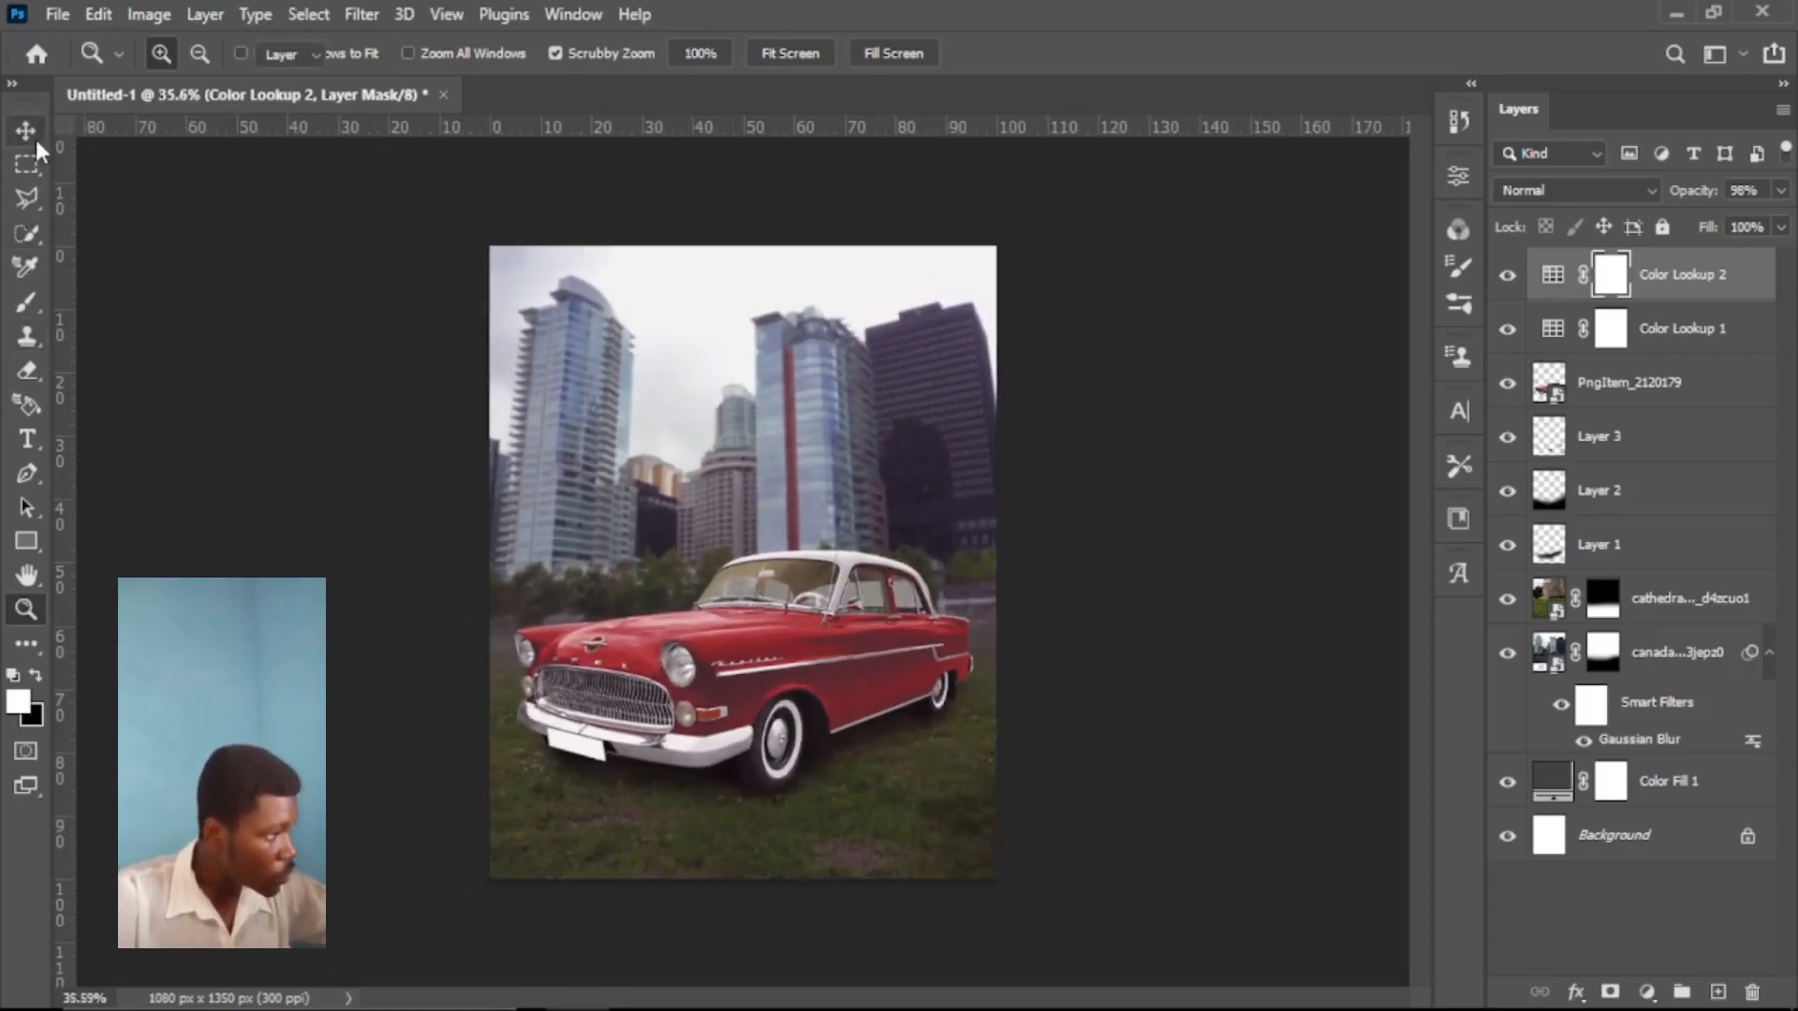
pyautogui.click(721, 796)
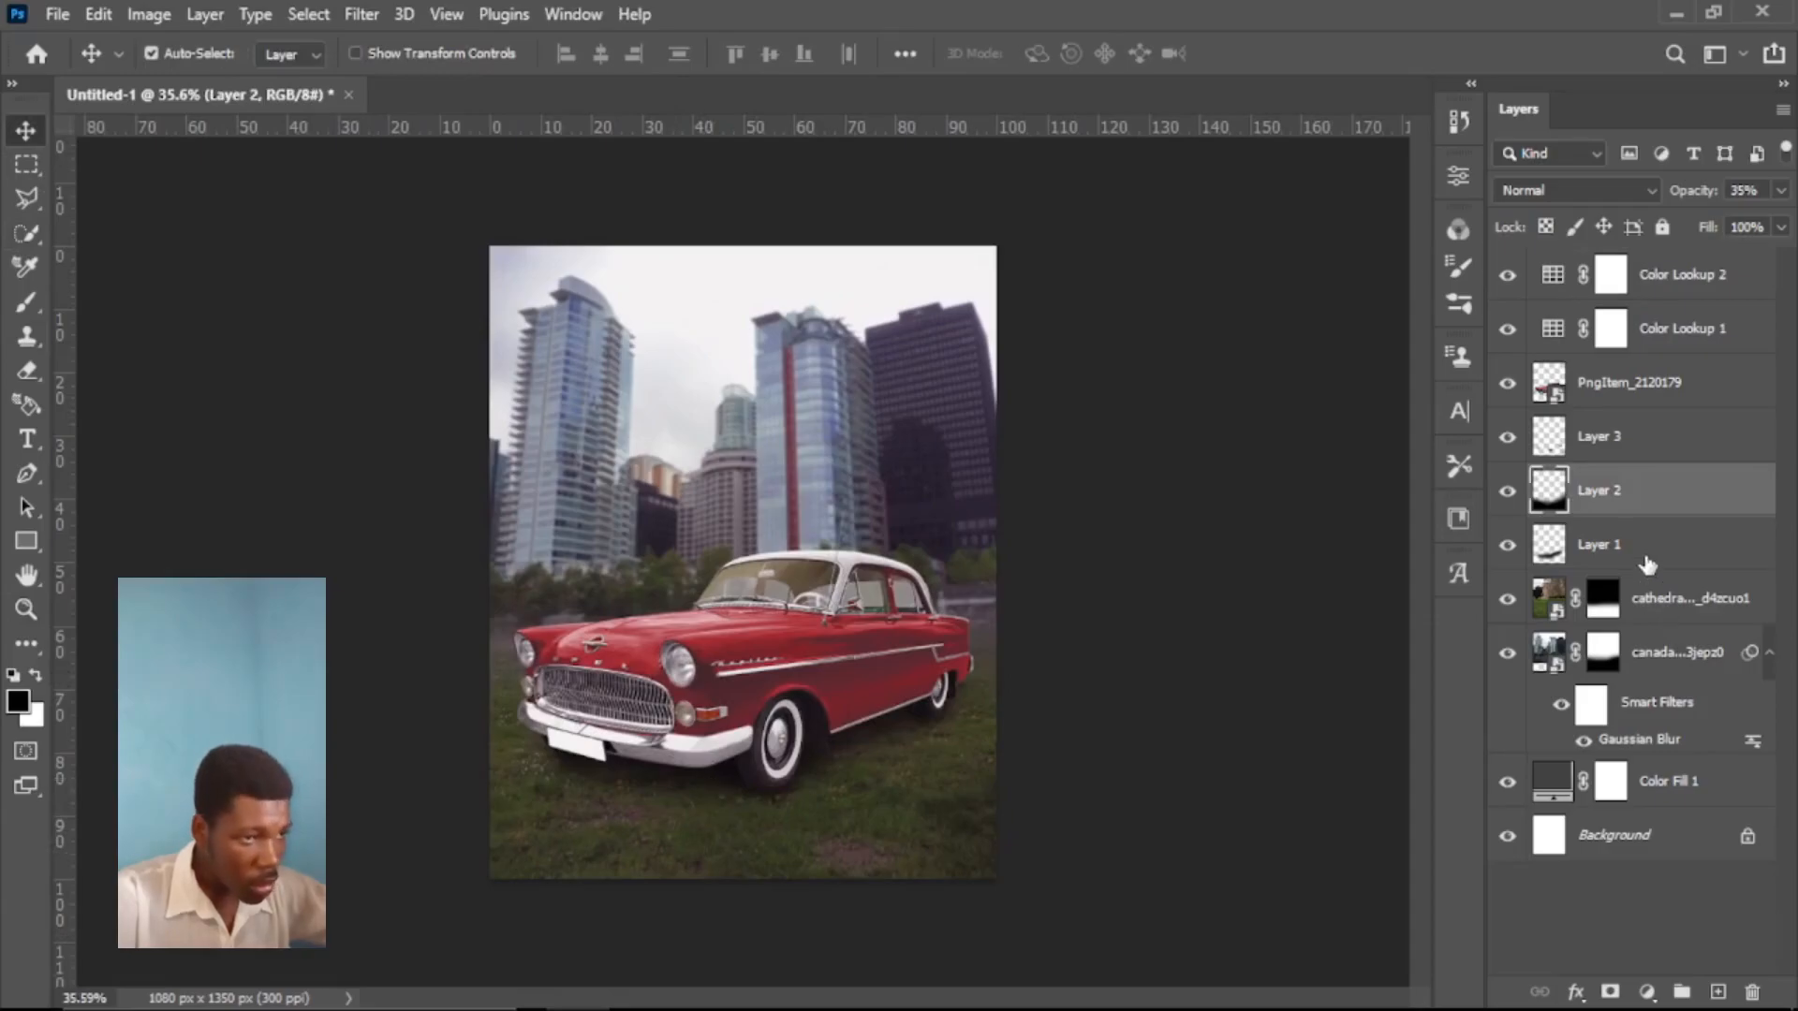
pyautogui.click(1509, 547)
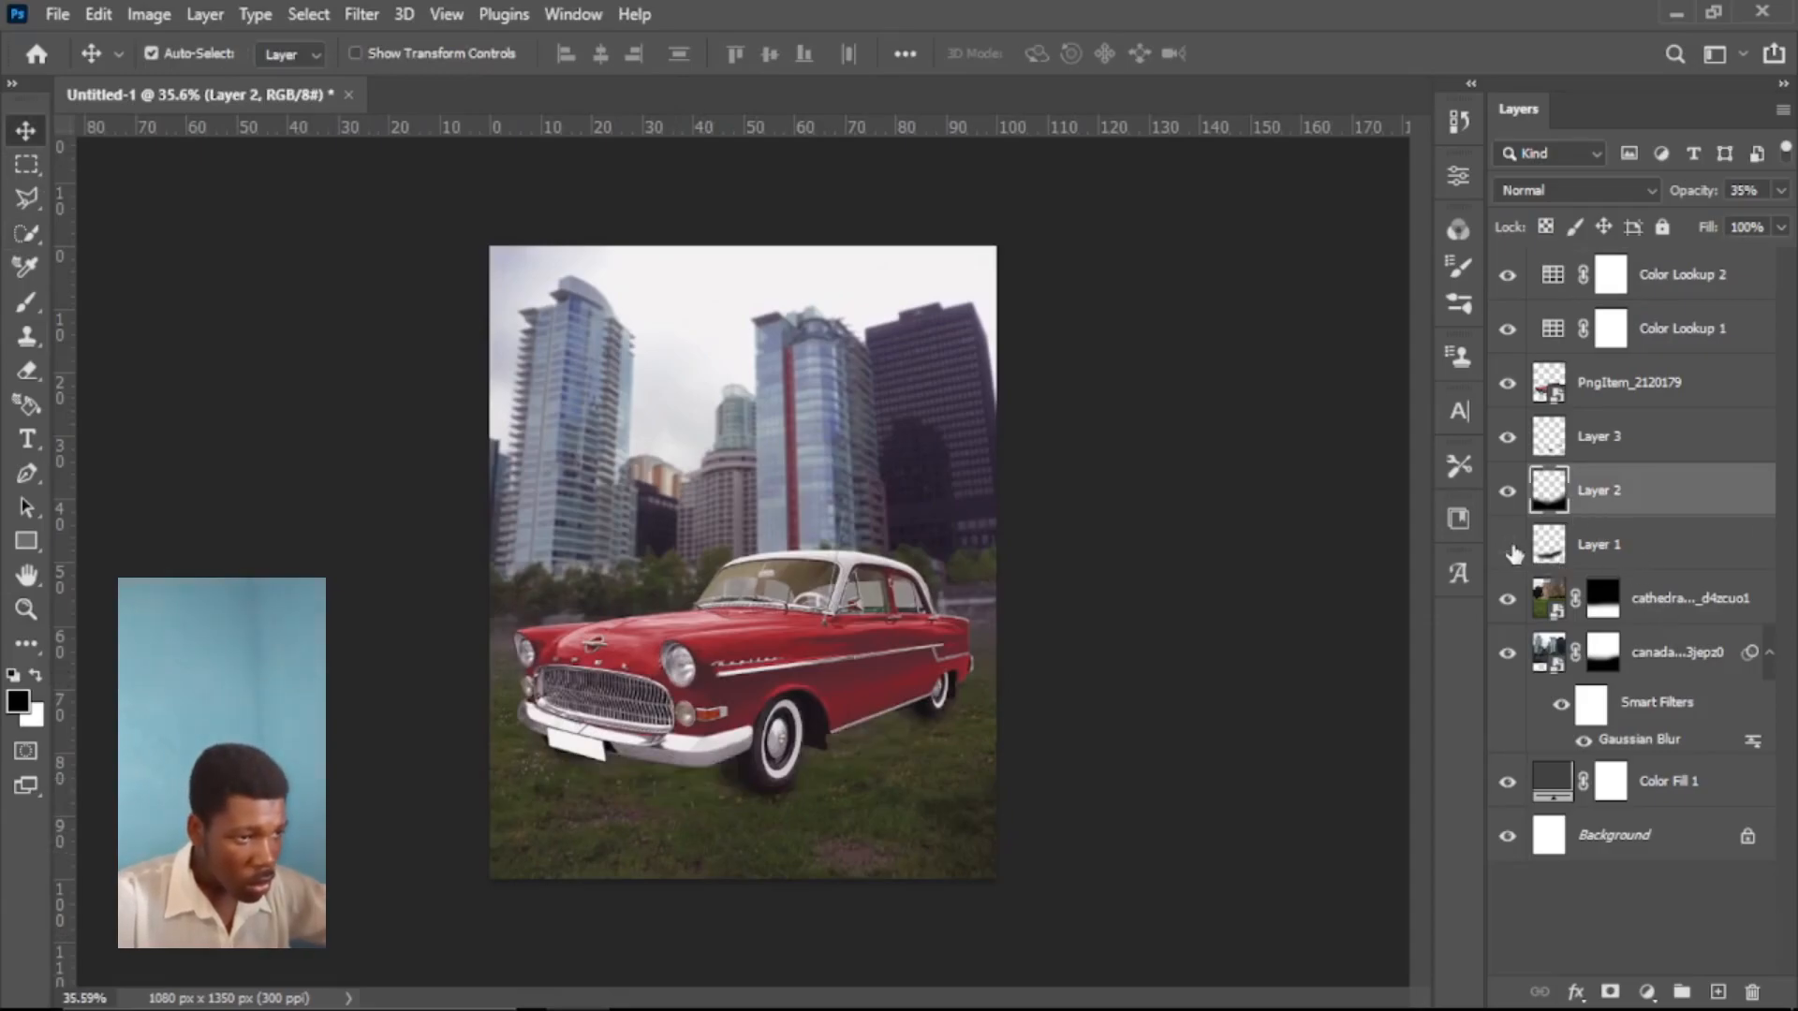
pyautogui.click(1601, 550)
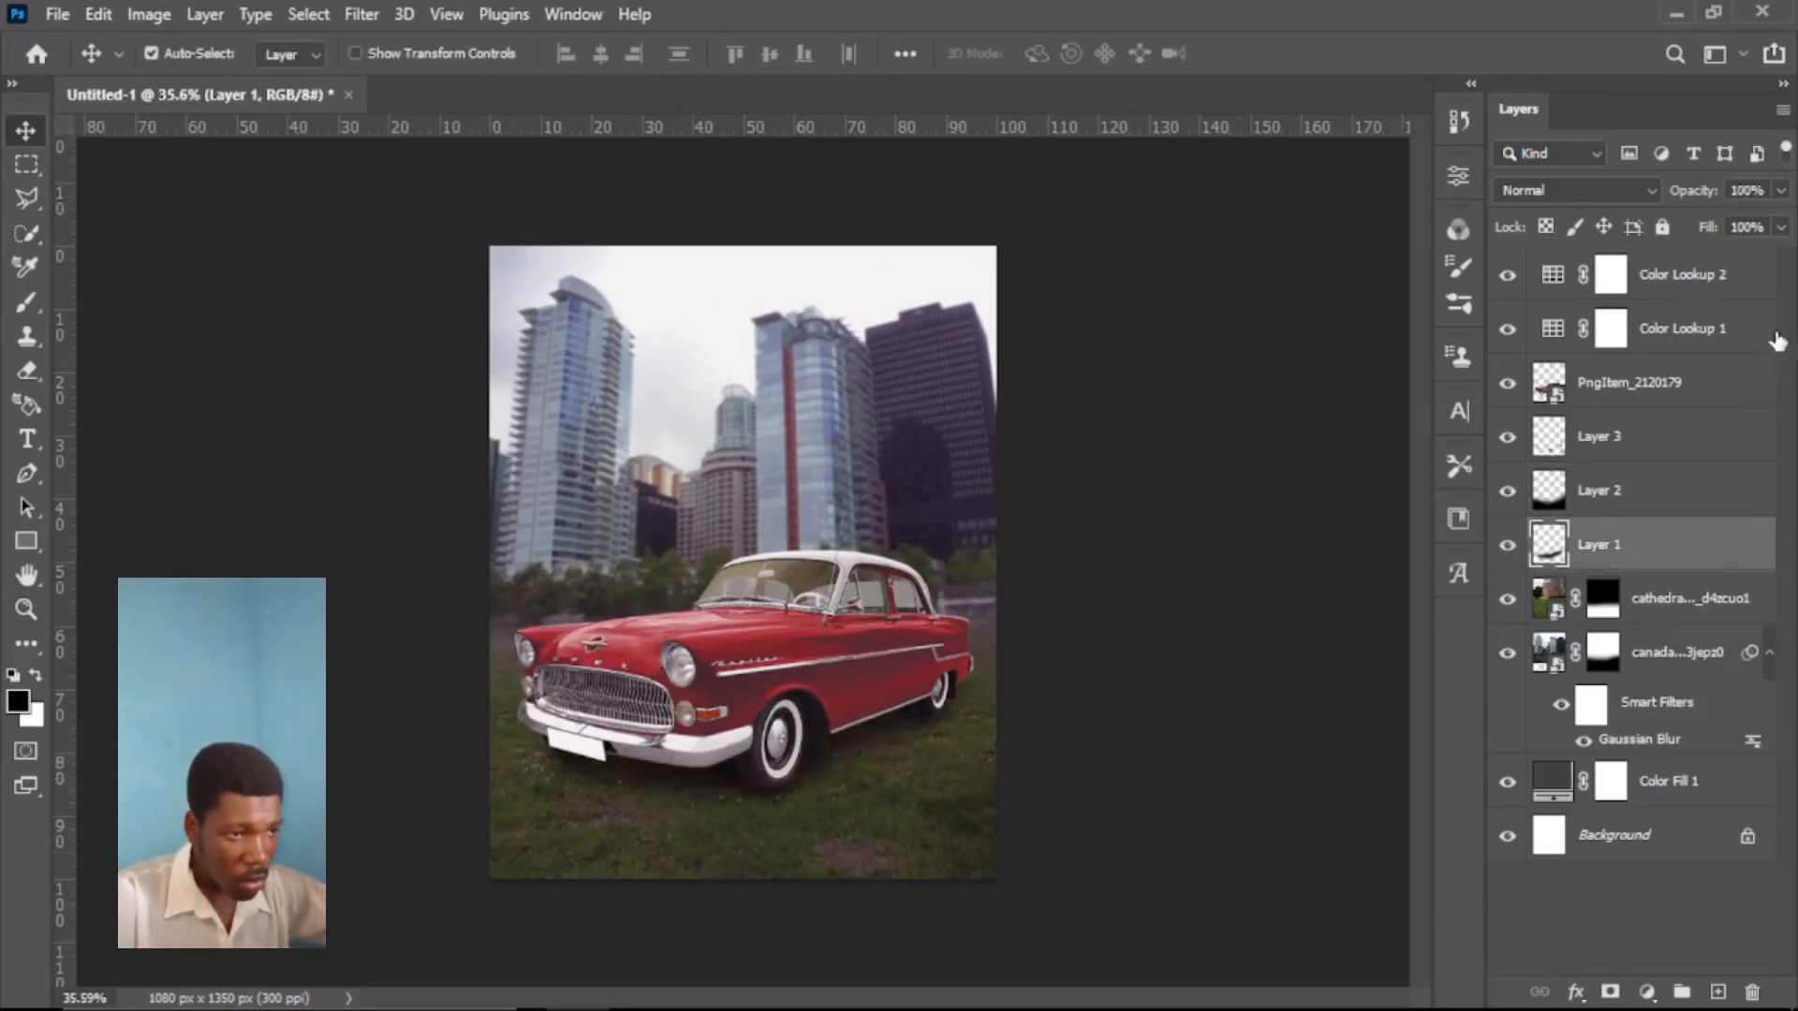
pyautogui.click(1780, 190)
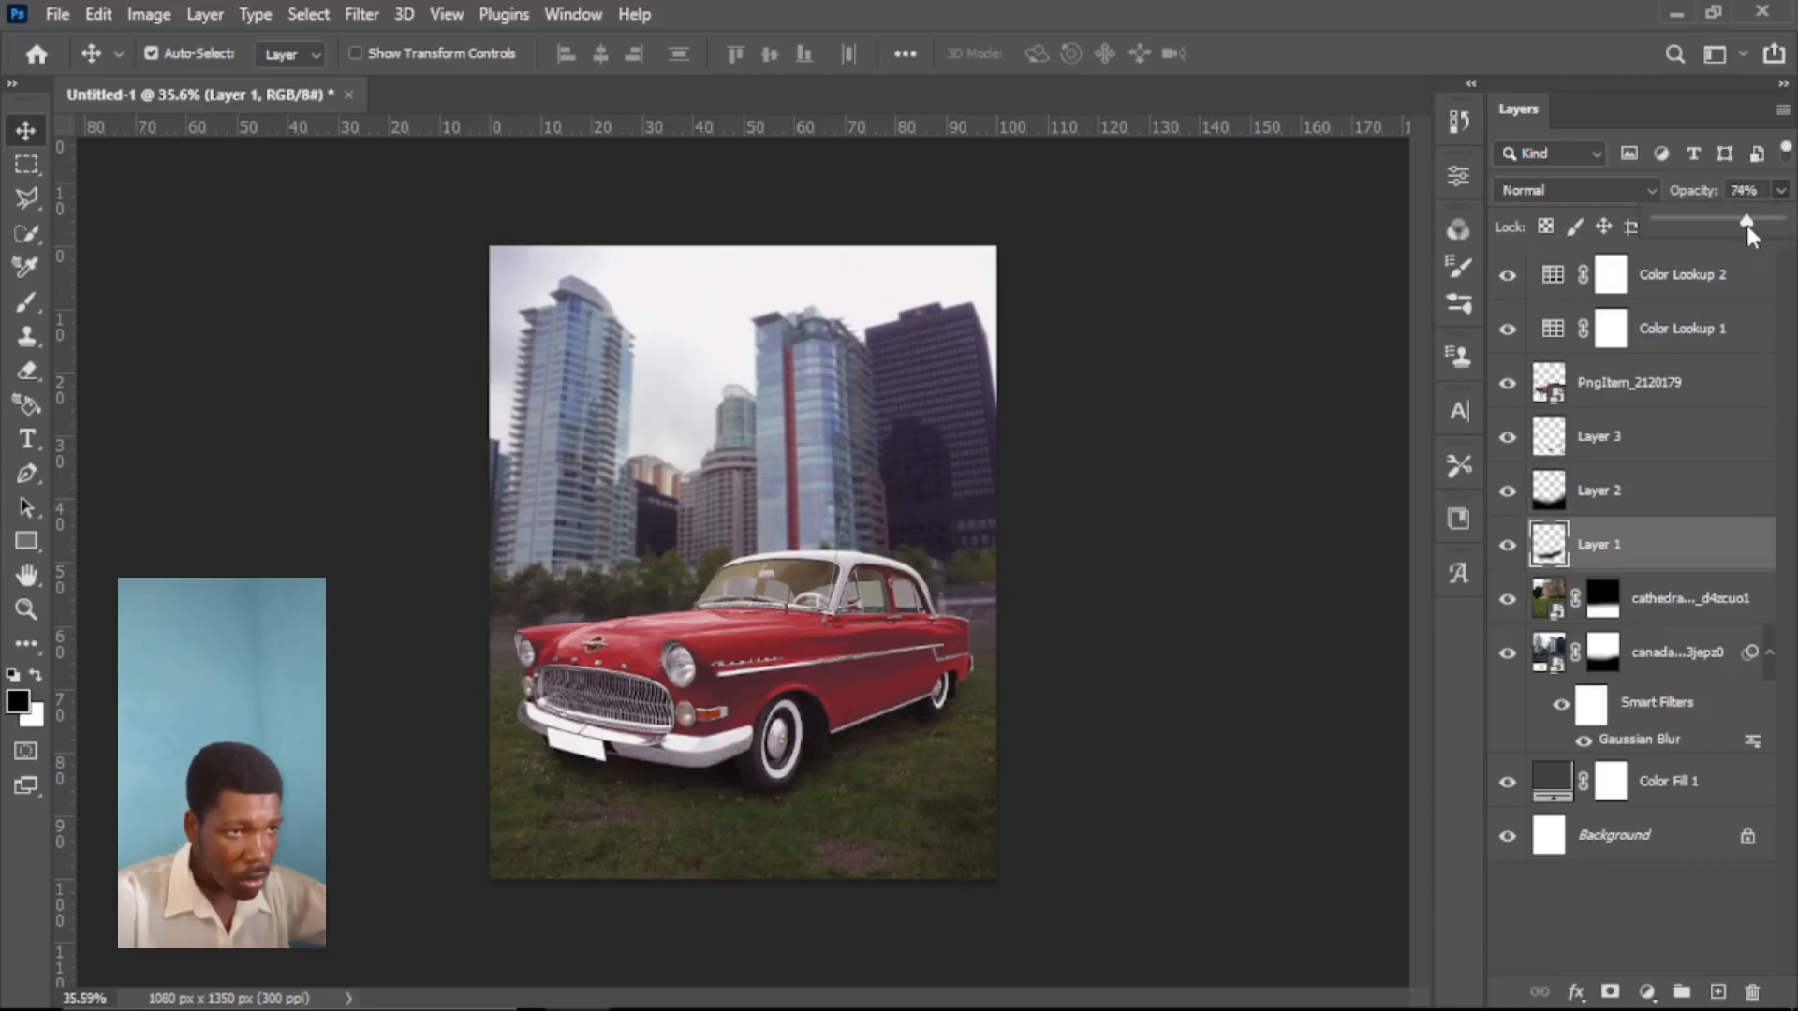
pyautogui.moveTo(1710, 223); pyautogui.dragTo(1737, 227)
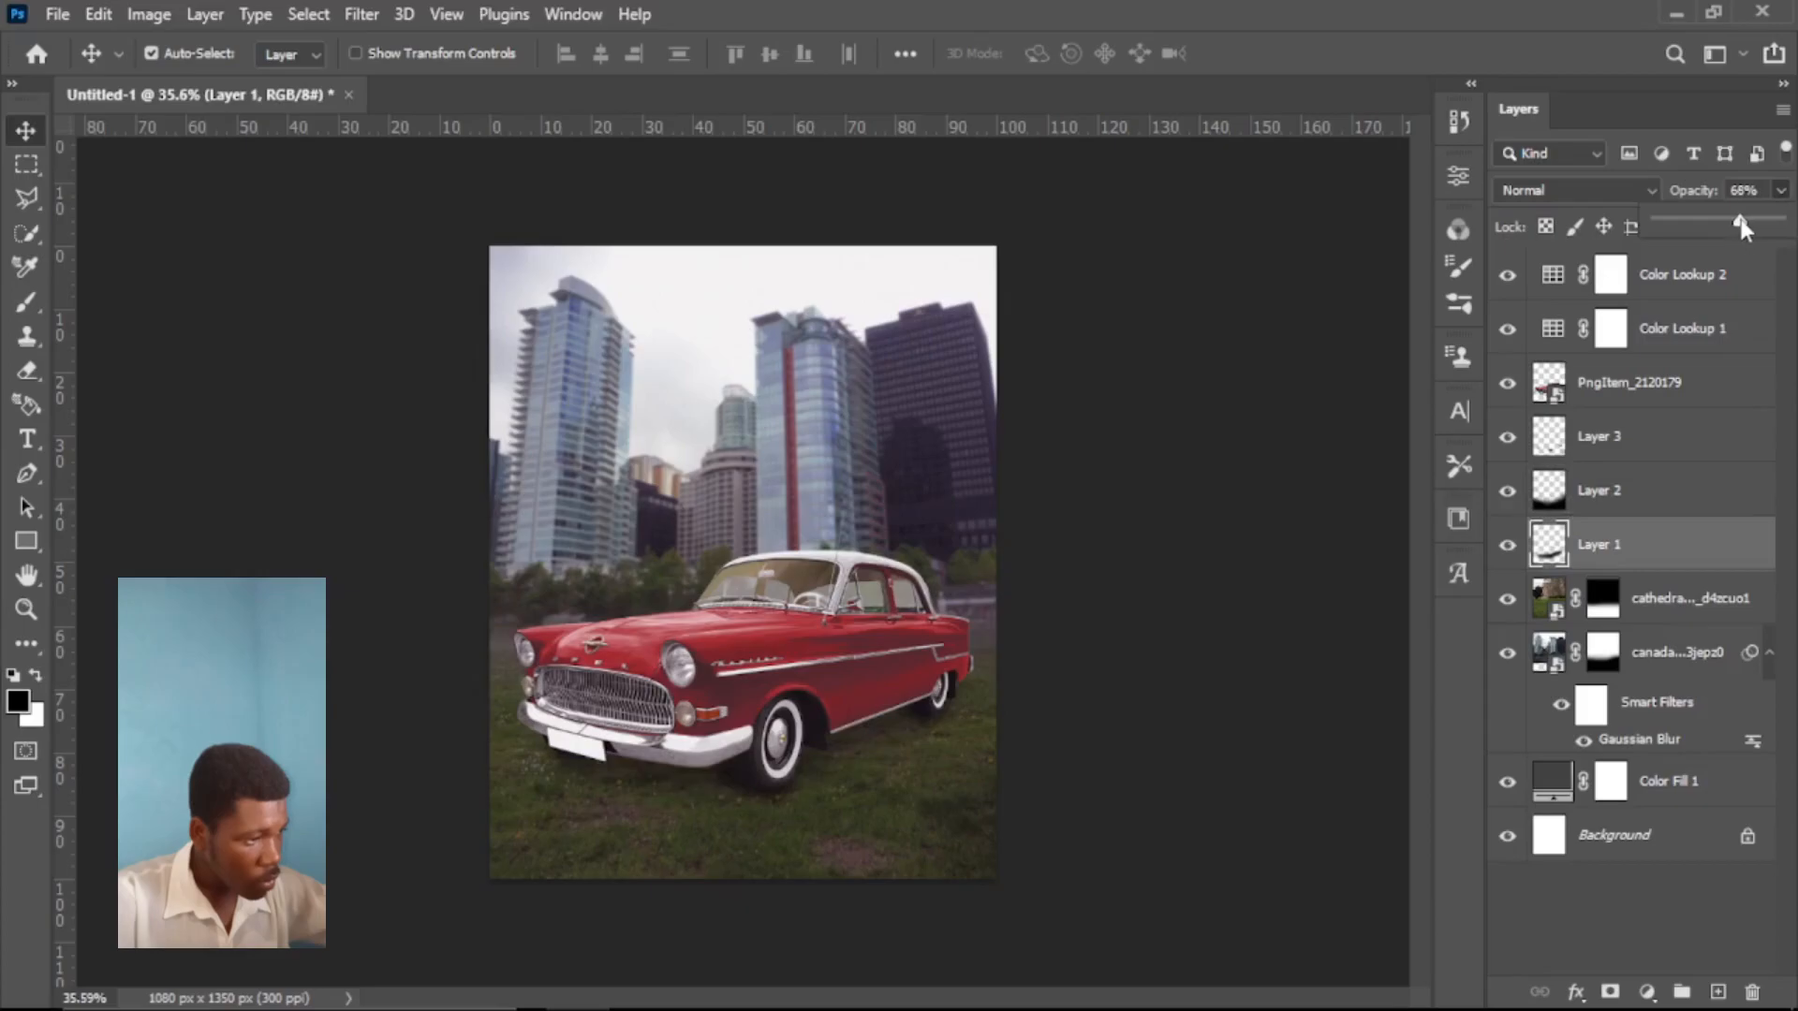
# - Reduce the opacity of the tyre contact shadow layer, Layer 3, to 85%
pyautogui.click(1624, 448)
pyautogui.click(1625, 447)
pyautogui.click(1778, 193)
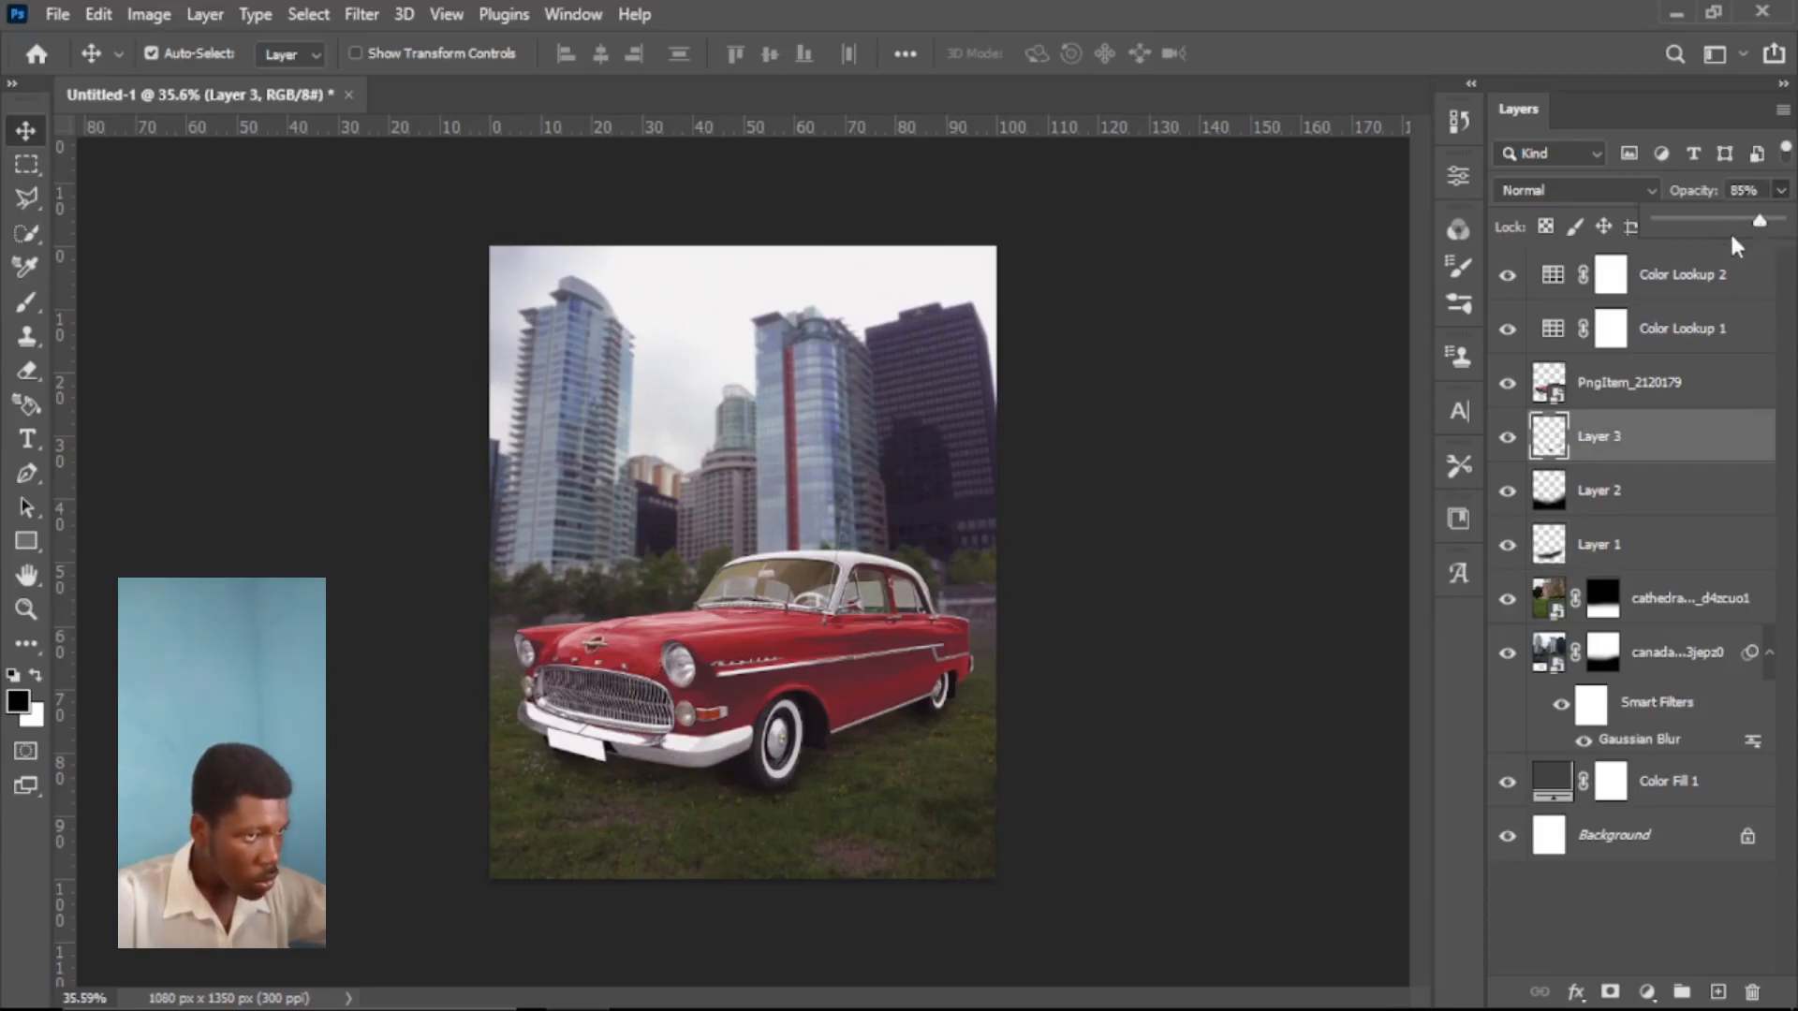
pyautogui.click(1000, 853)
# - Add a new empty layer directly above the car layer PngItem_2120179
pyautogui.press('e')
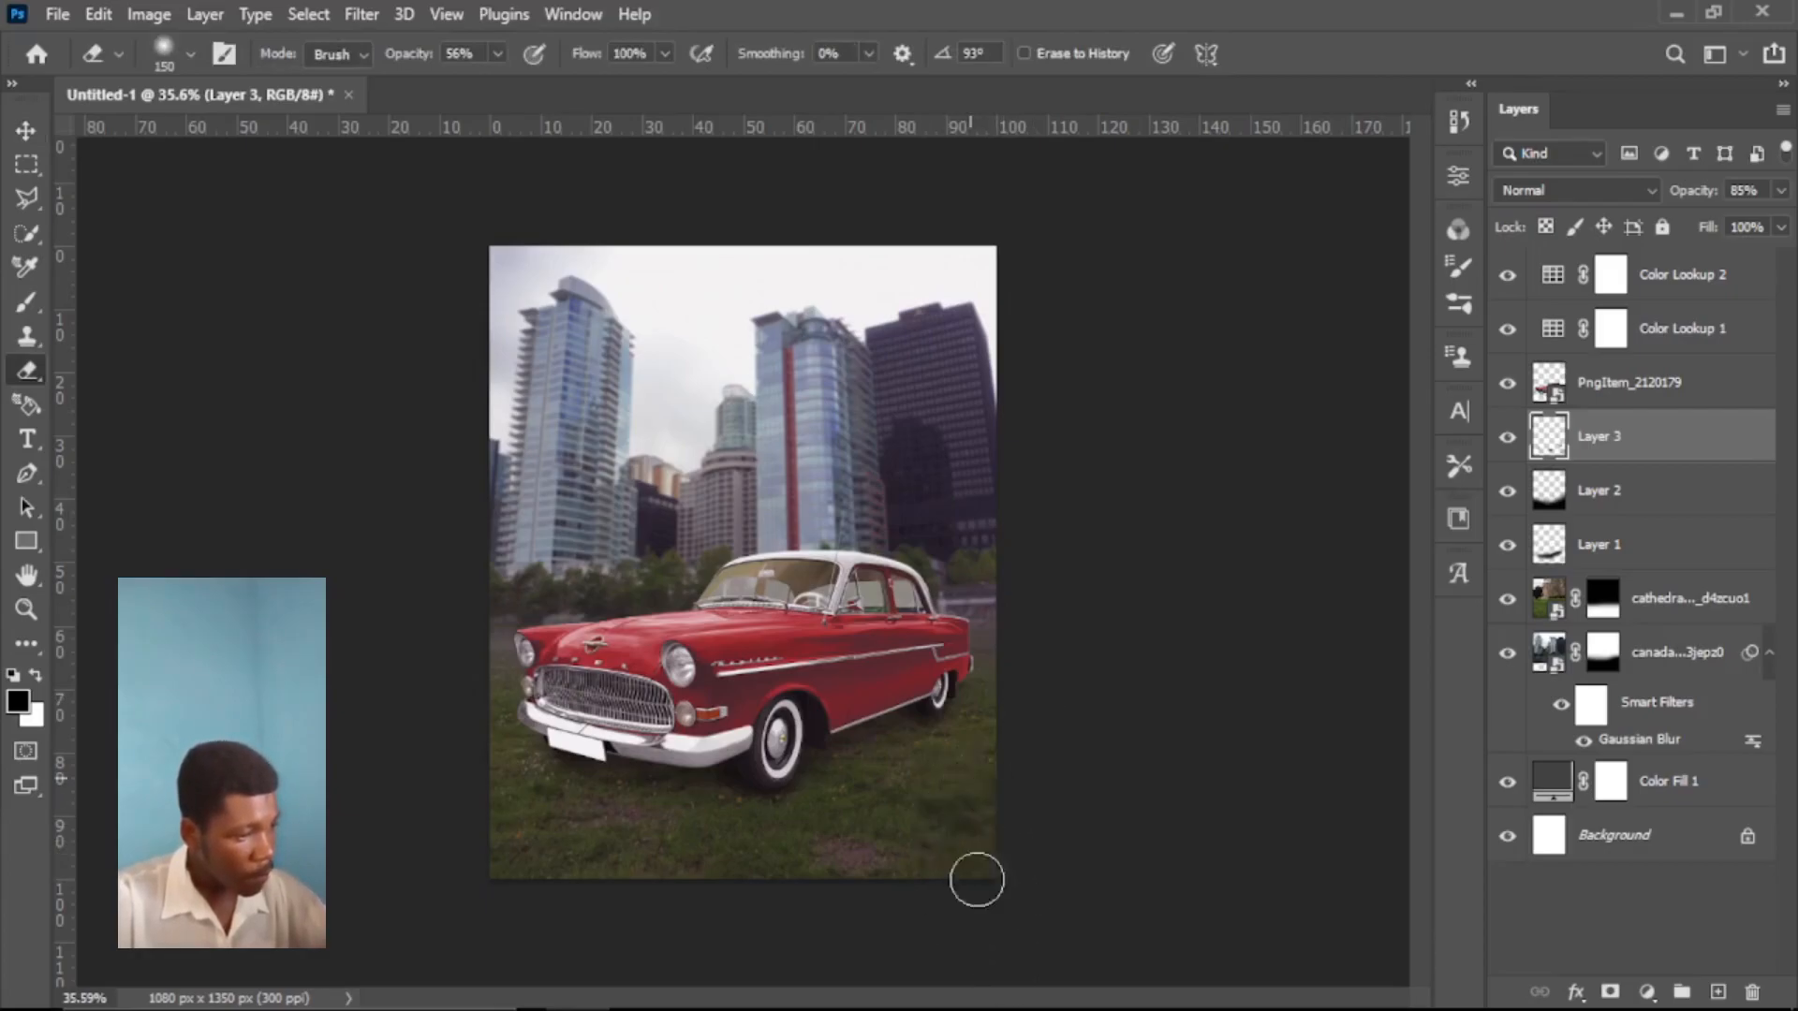
pyautogui.keyDown('alt'); pyautogui.scroll(5, 815, 869); pyautogui.keyUp('alt')
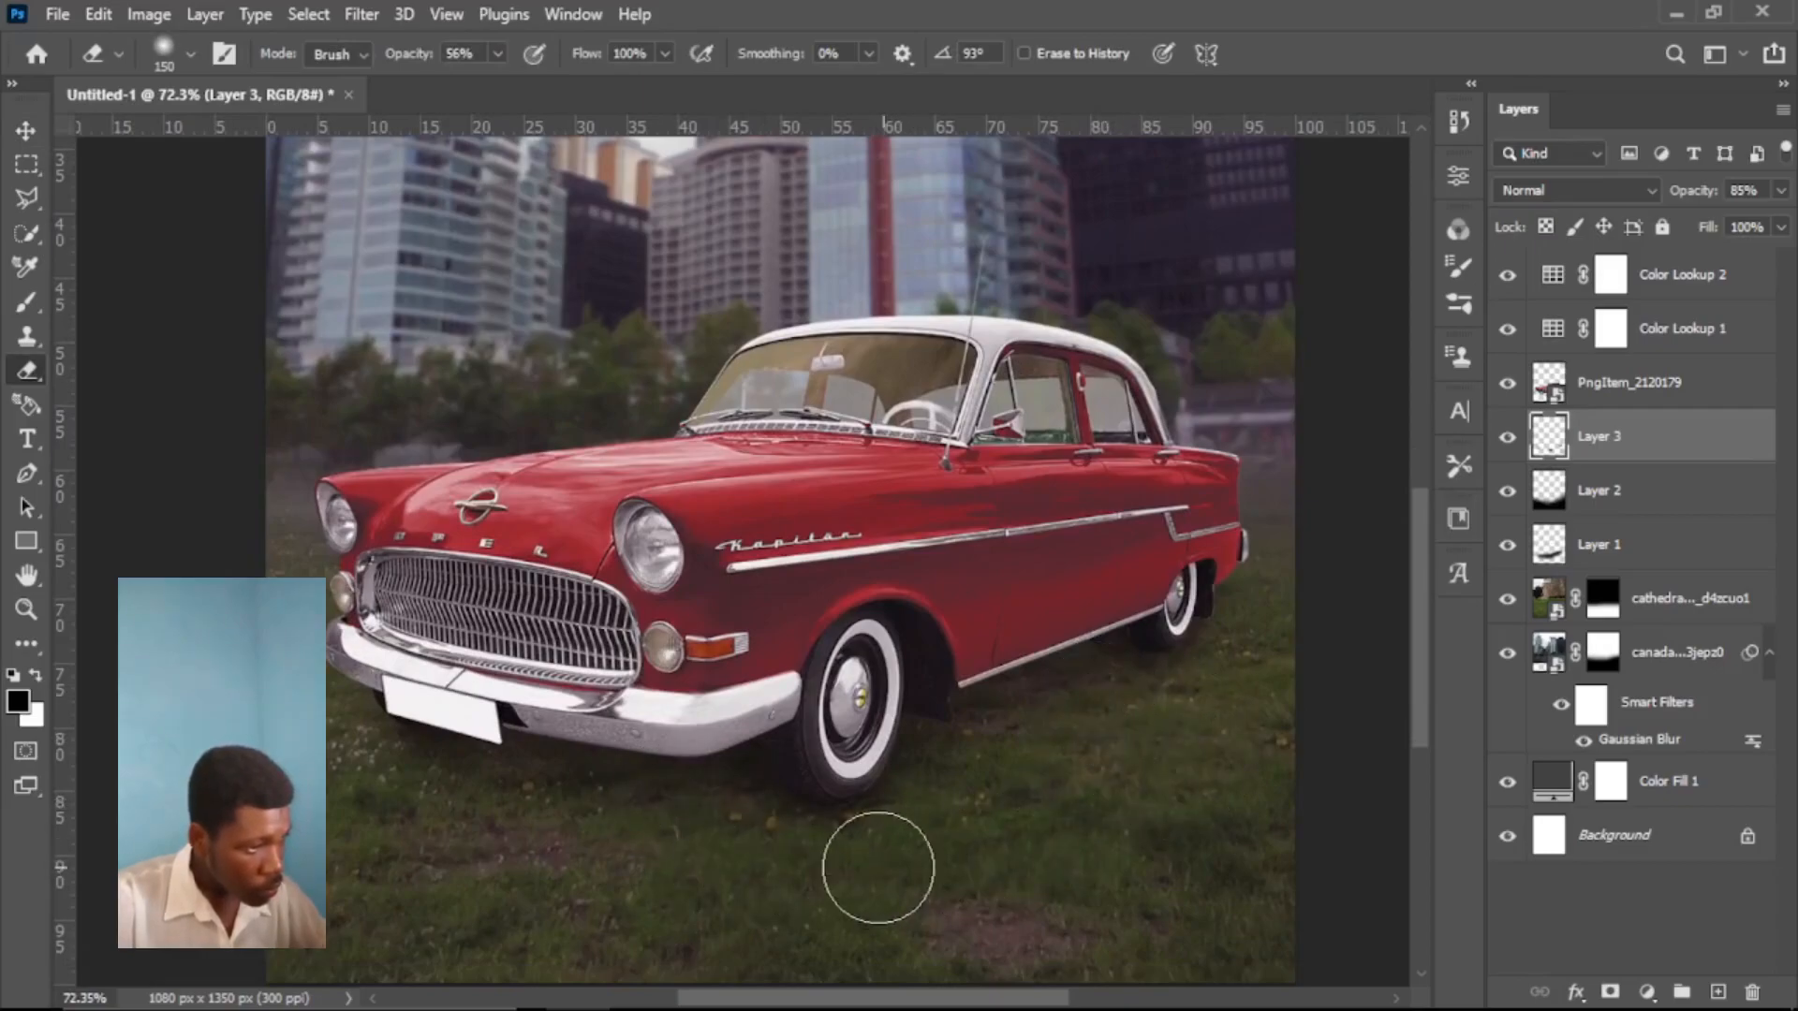
pyautogui.scroll(-7, 940, 814)
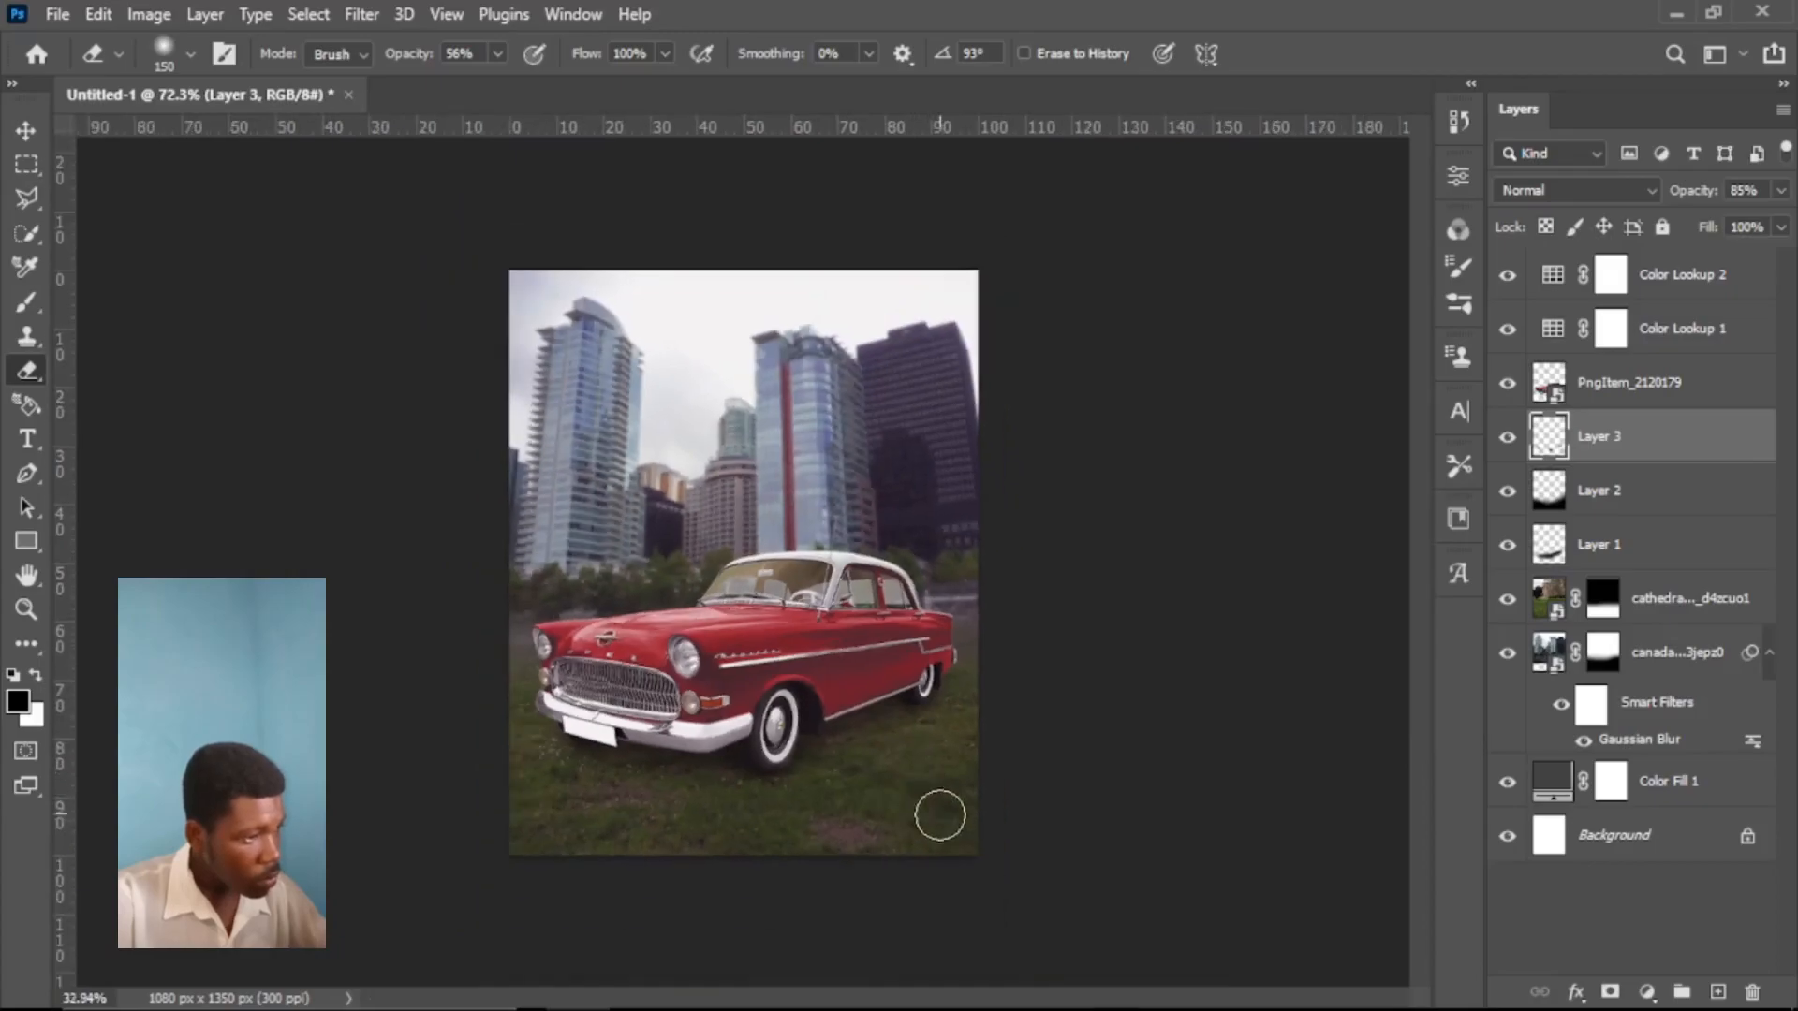
pyautogui.scroll(2, 922, 807)
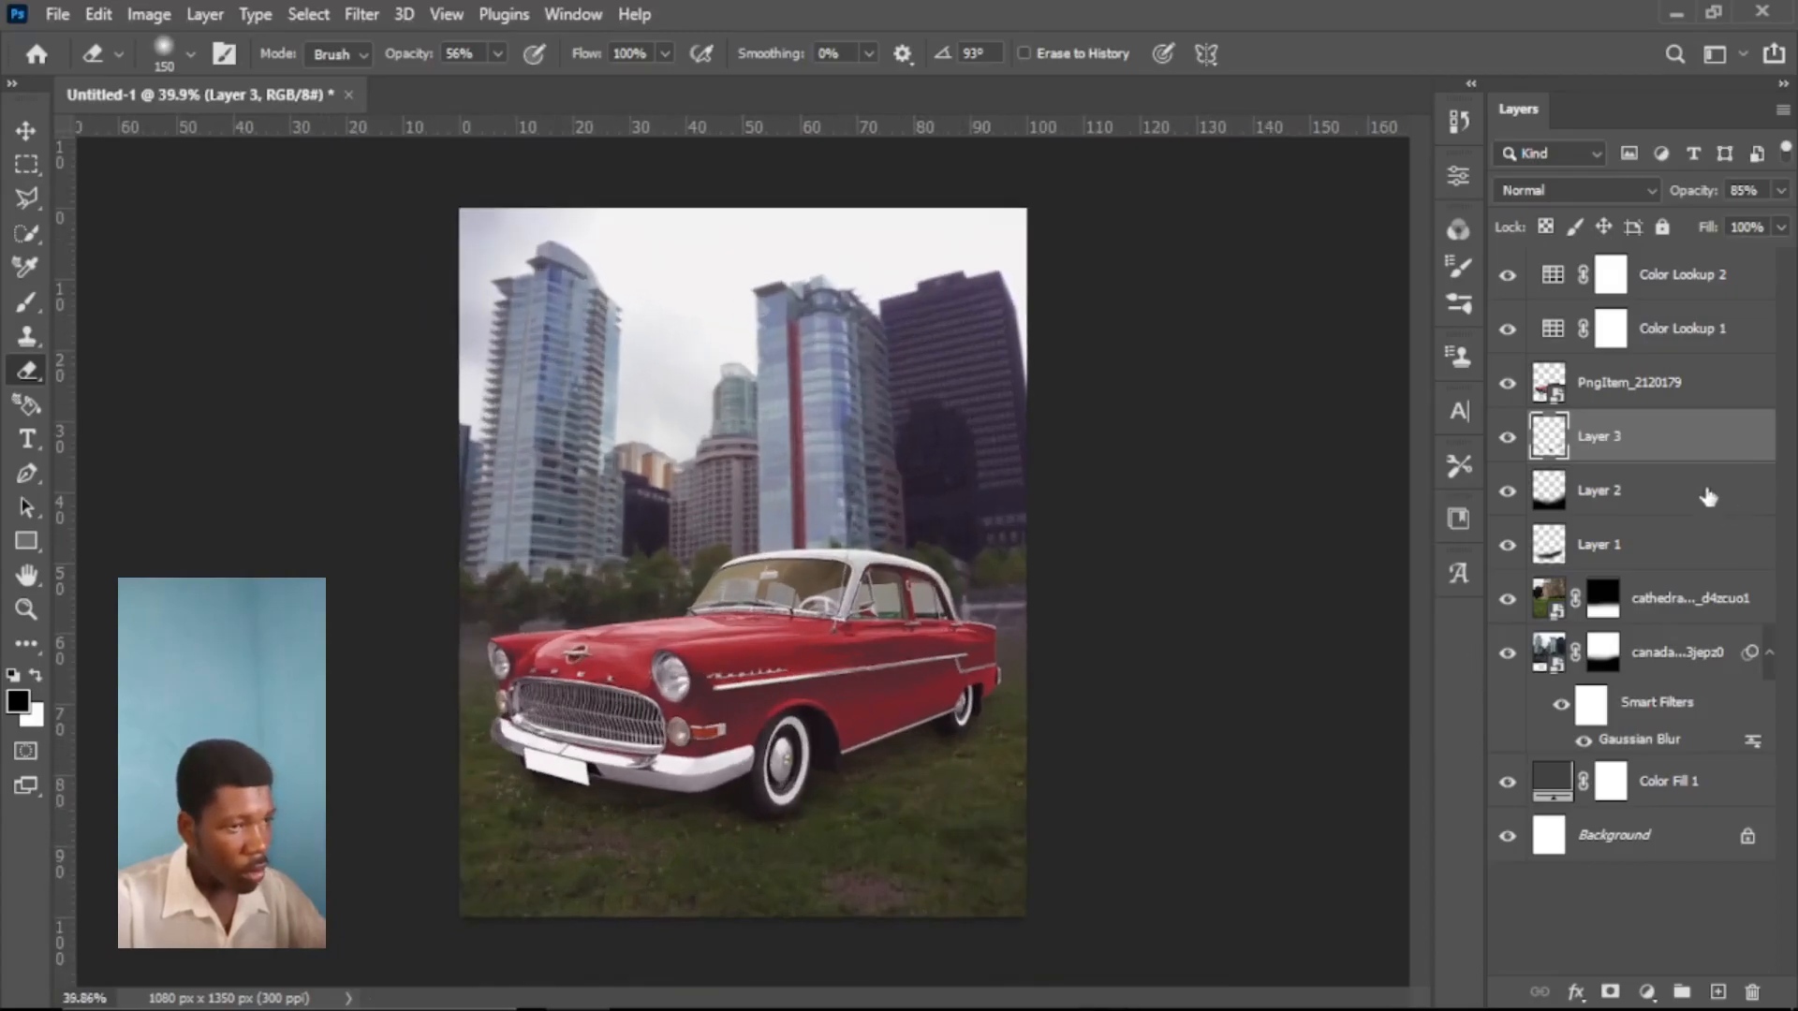
pyautogui.click(1643, 398)
pyautogui.click(1719, 990)
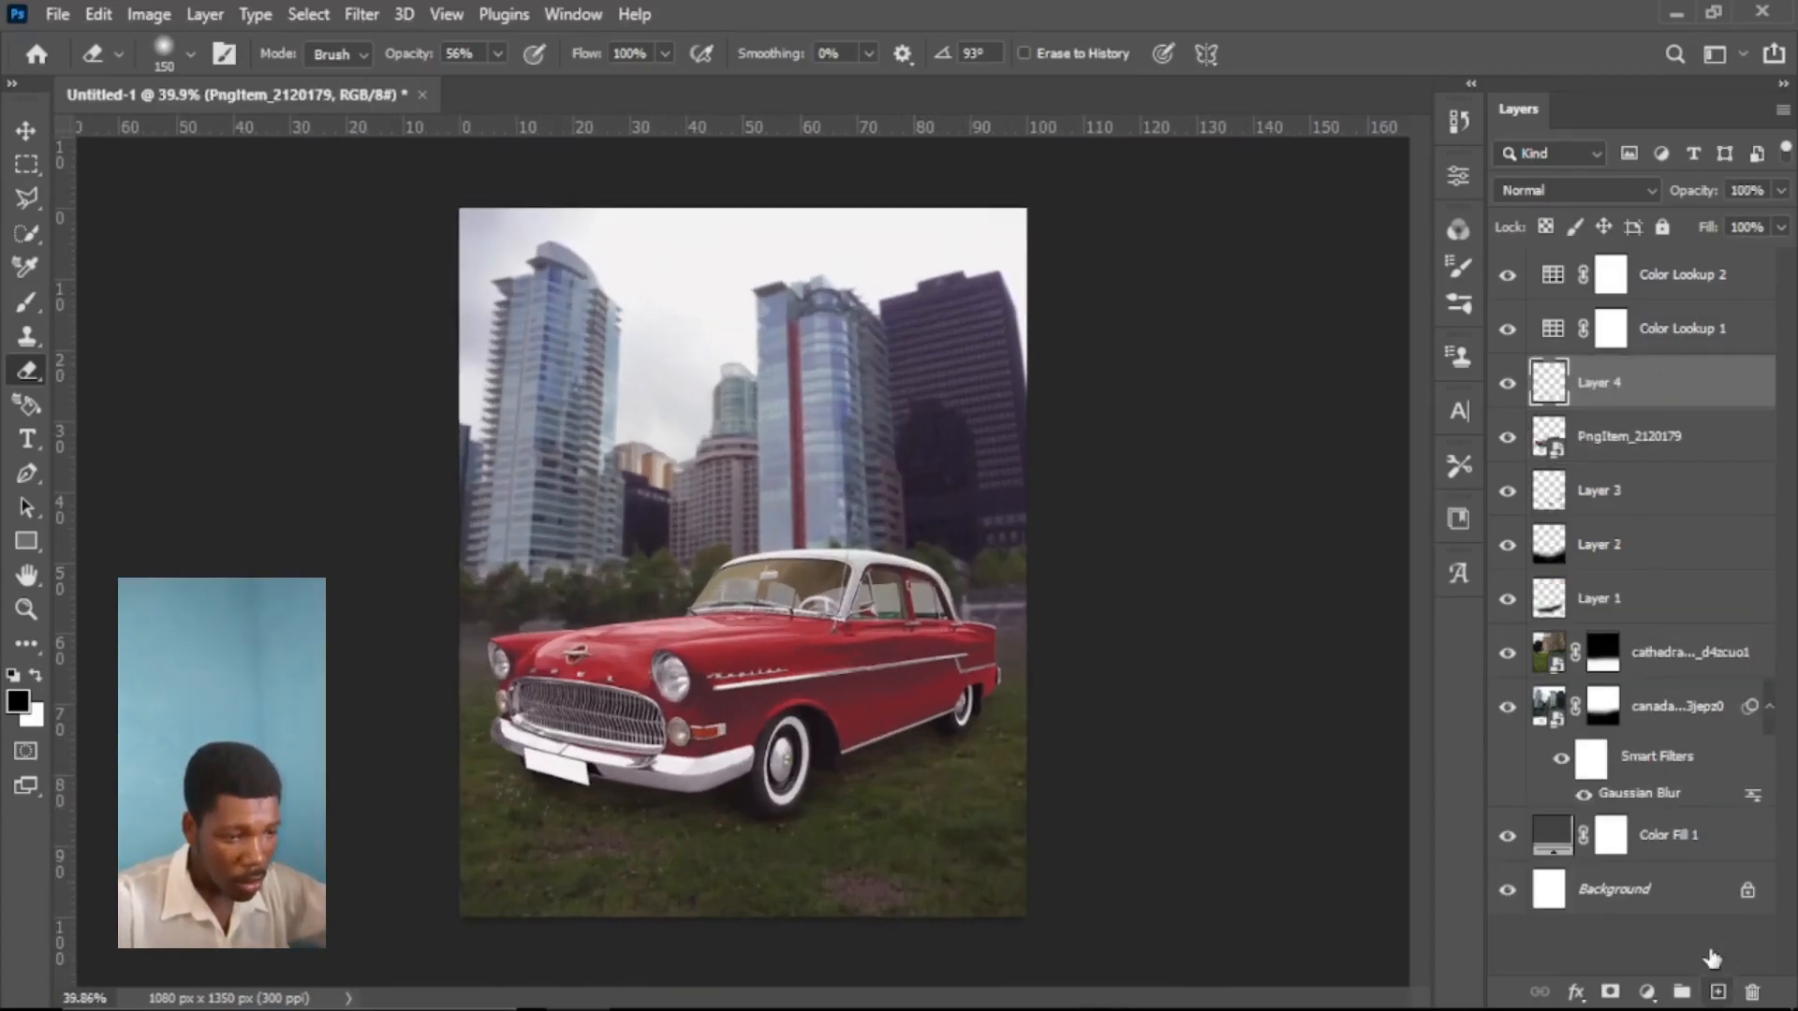
# - Clip Layer 4 to the car layer and paint soft black shading along the car's lower part with a 600 px brush at 56% opacity
pyautogui.rightClick(1638, 391)
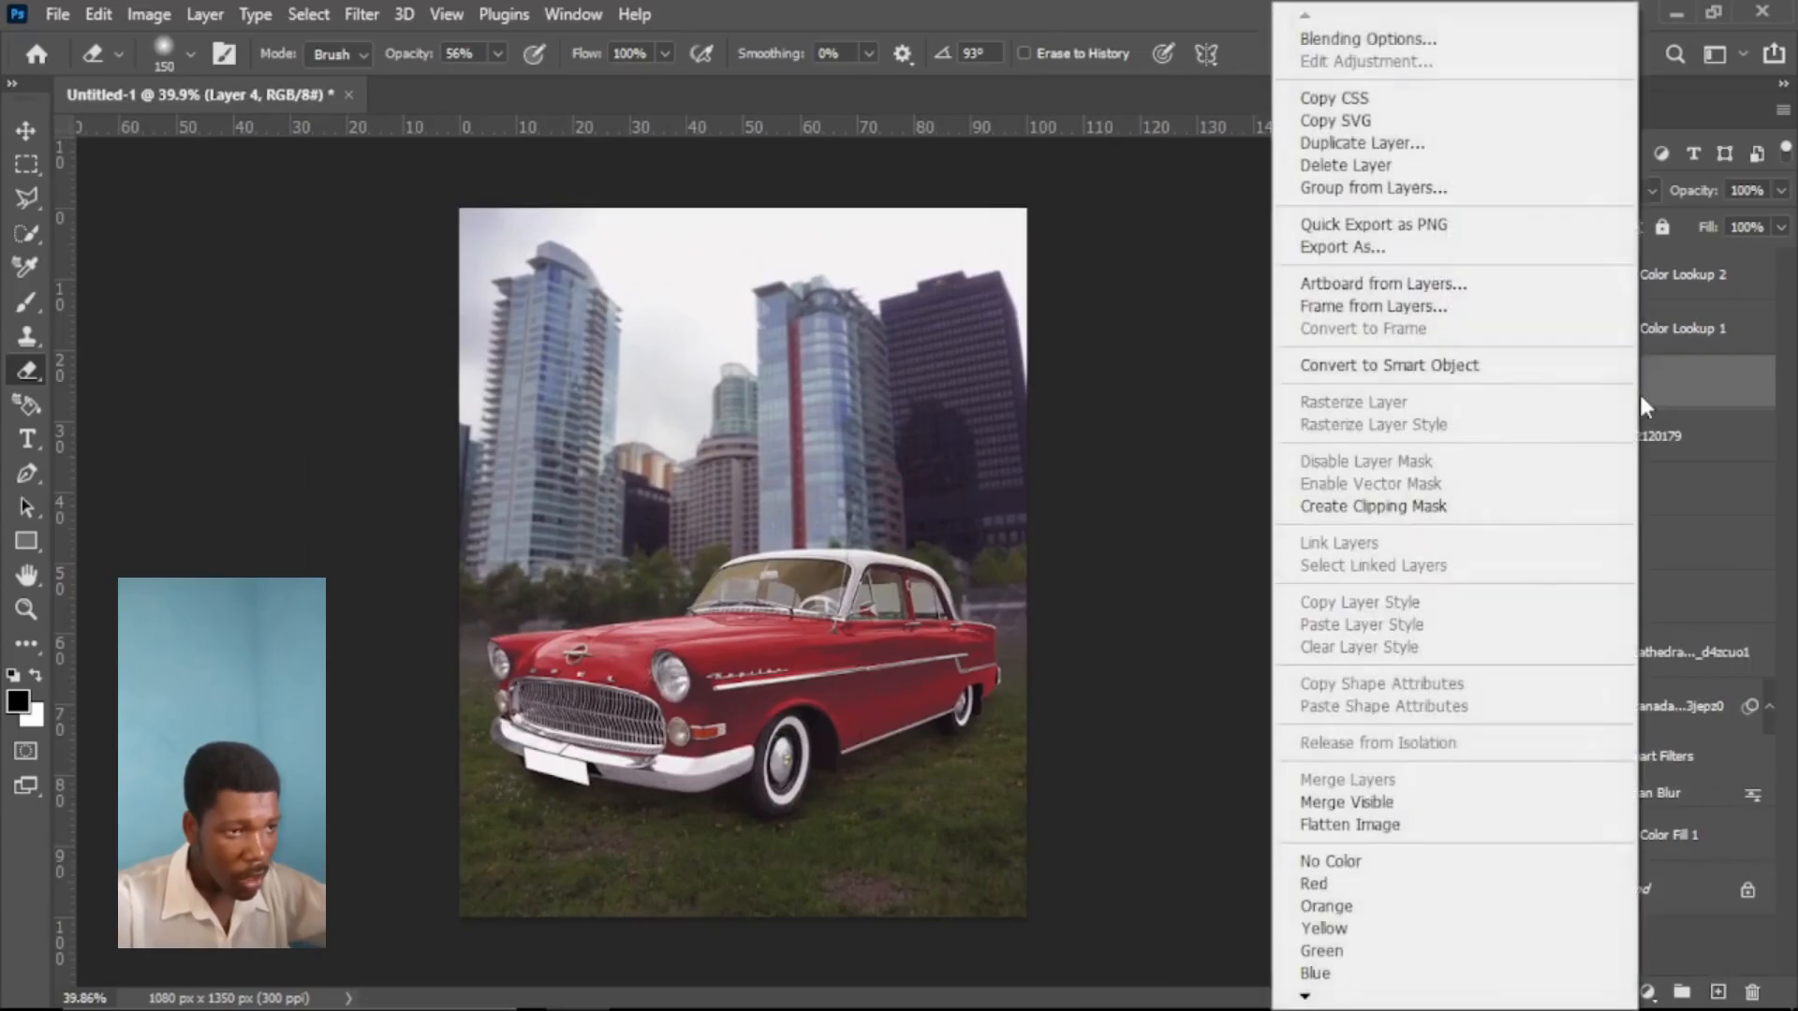
pyautogui.click(1365, 507)
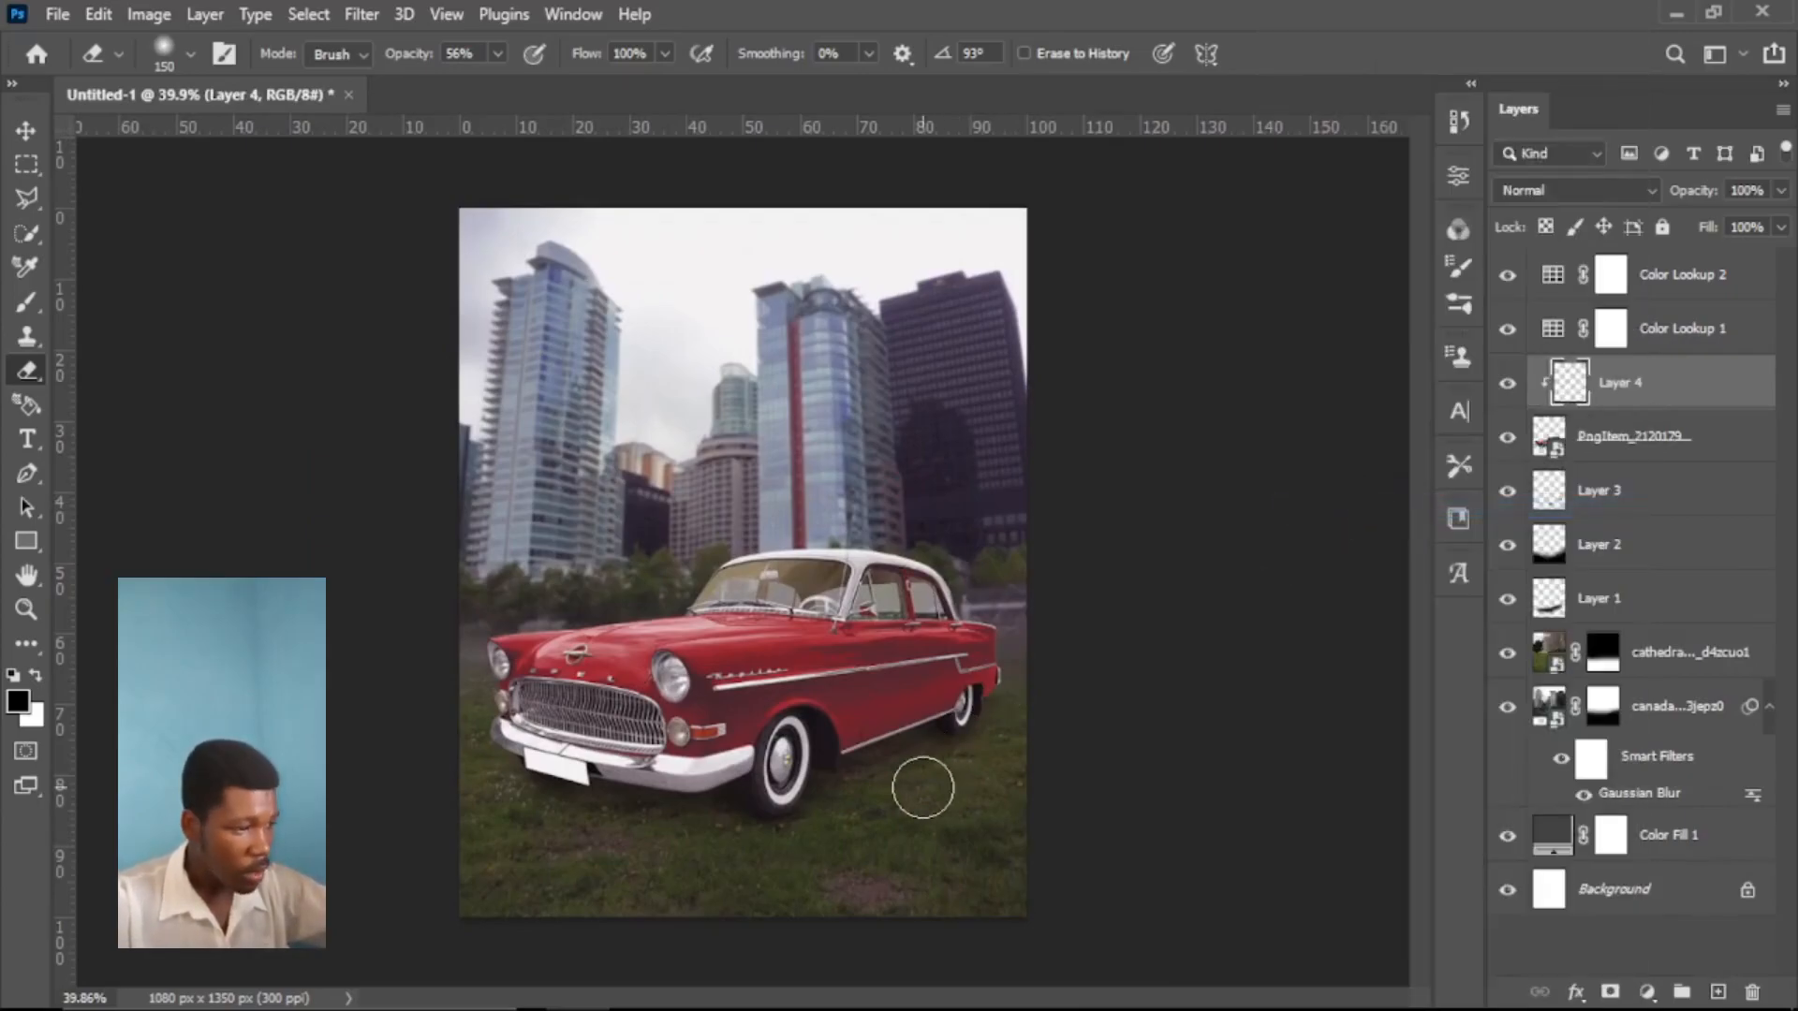
pyautogui.press(']')
pyautogui.press(']')
pyautogui.press(']')
pyautogui.press(']')
pyautogui.press(']')
pyautogui.press(']')
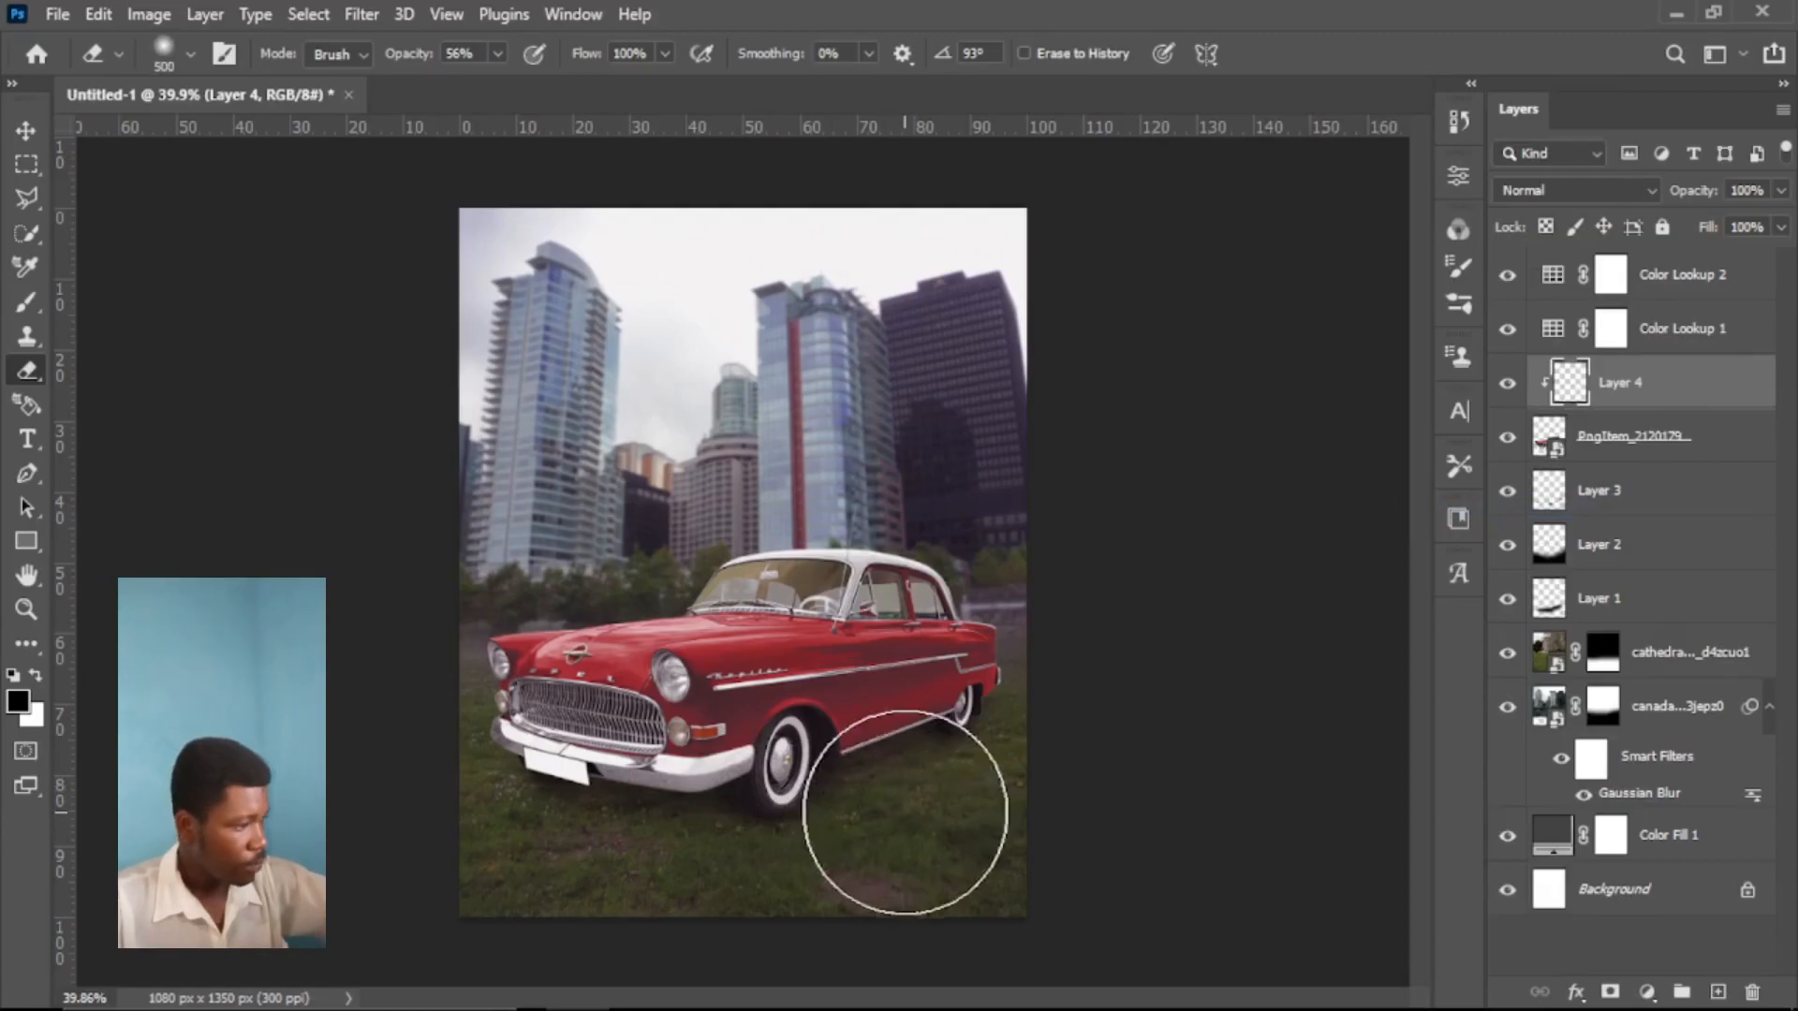
pyautogui.press('b')
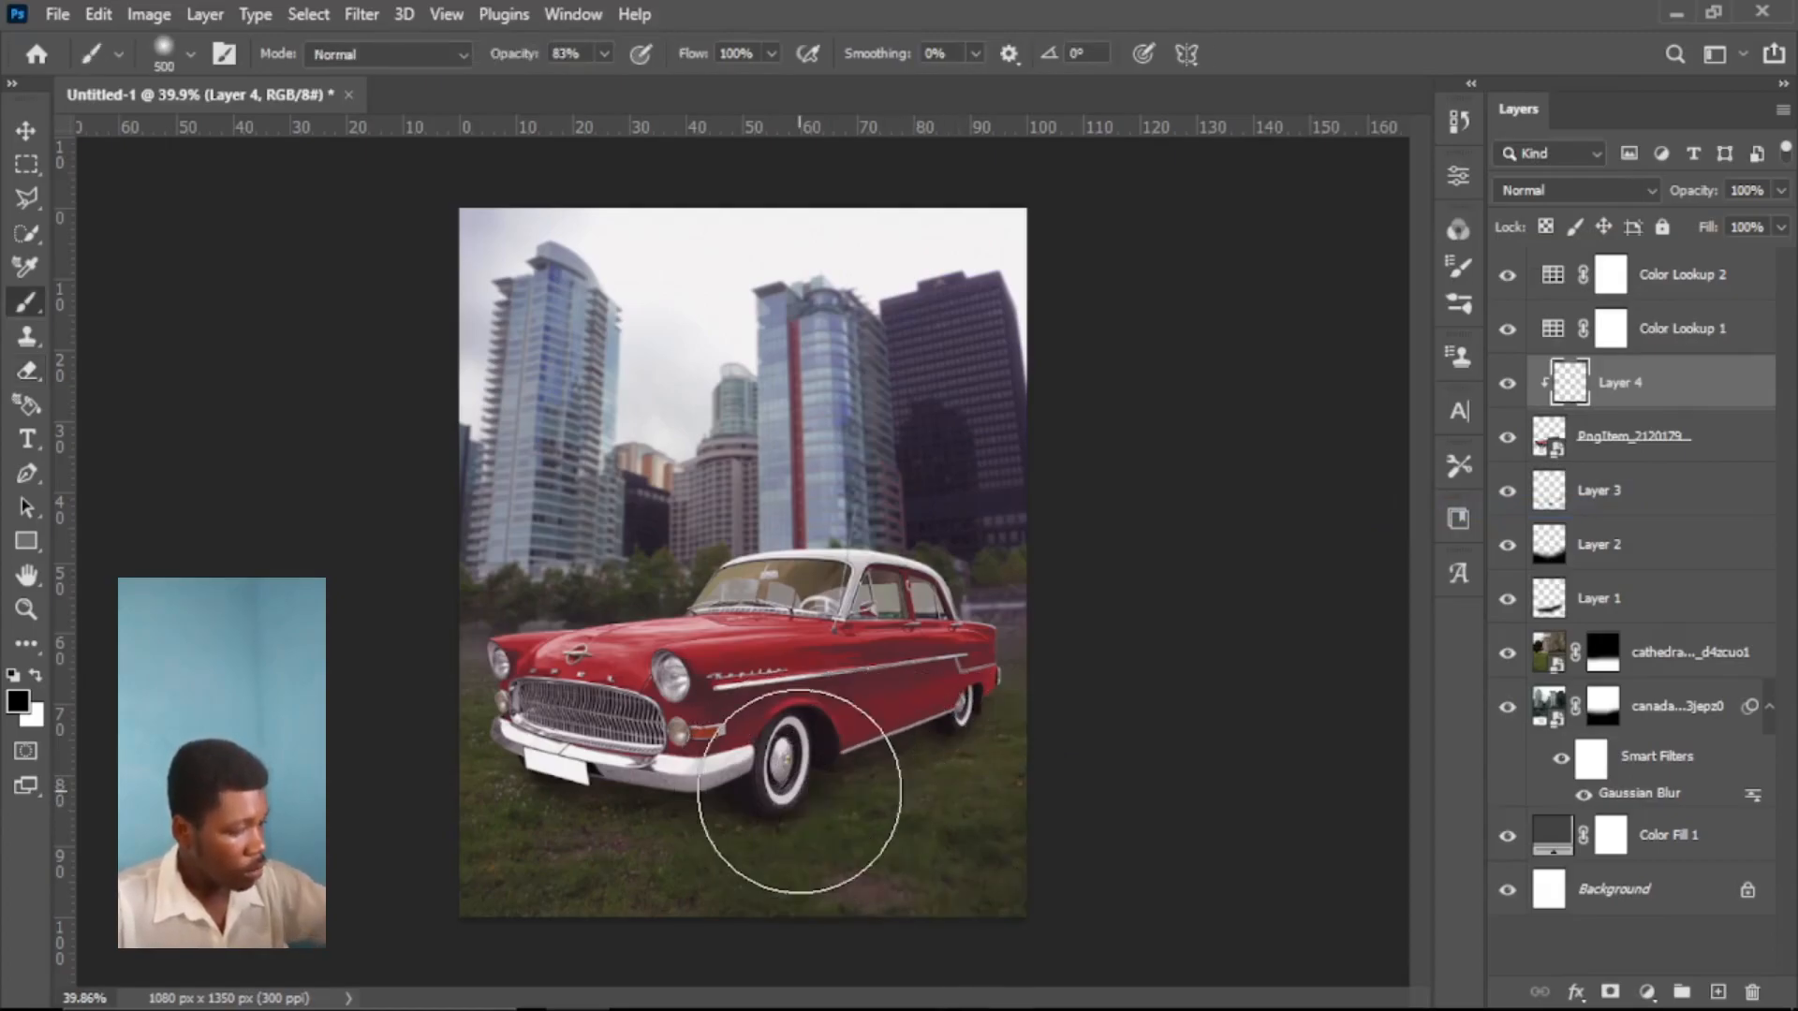
pyautogui.press(']')
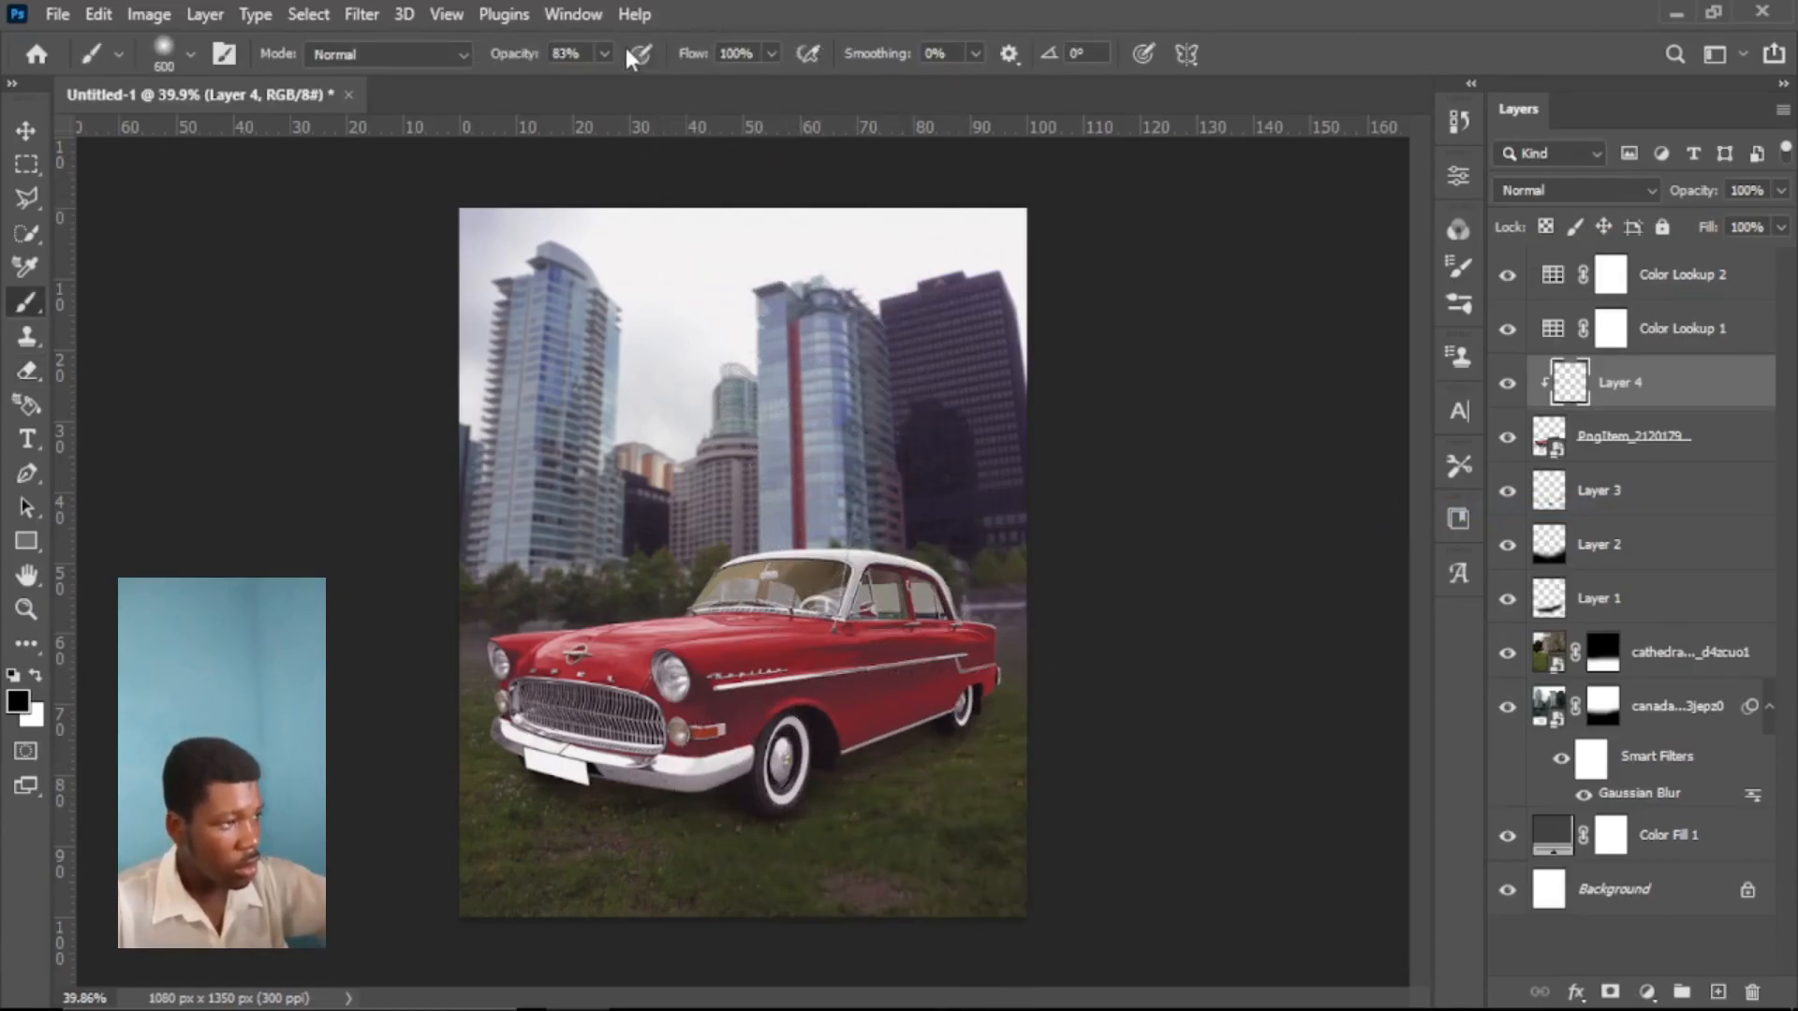
pyautogui.click(604, 52)
pyautogui.moveTo(575, 90); pyautogui.dragTo(573, 89)
pyautogui.click(790, 4)
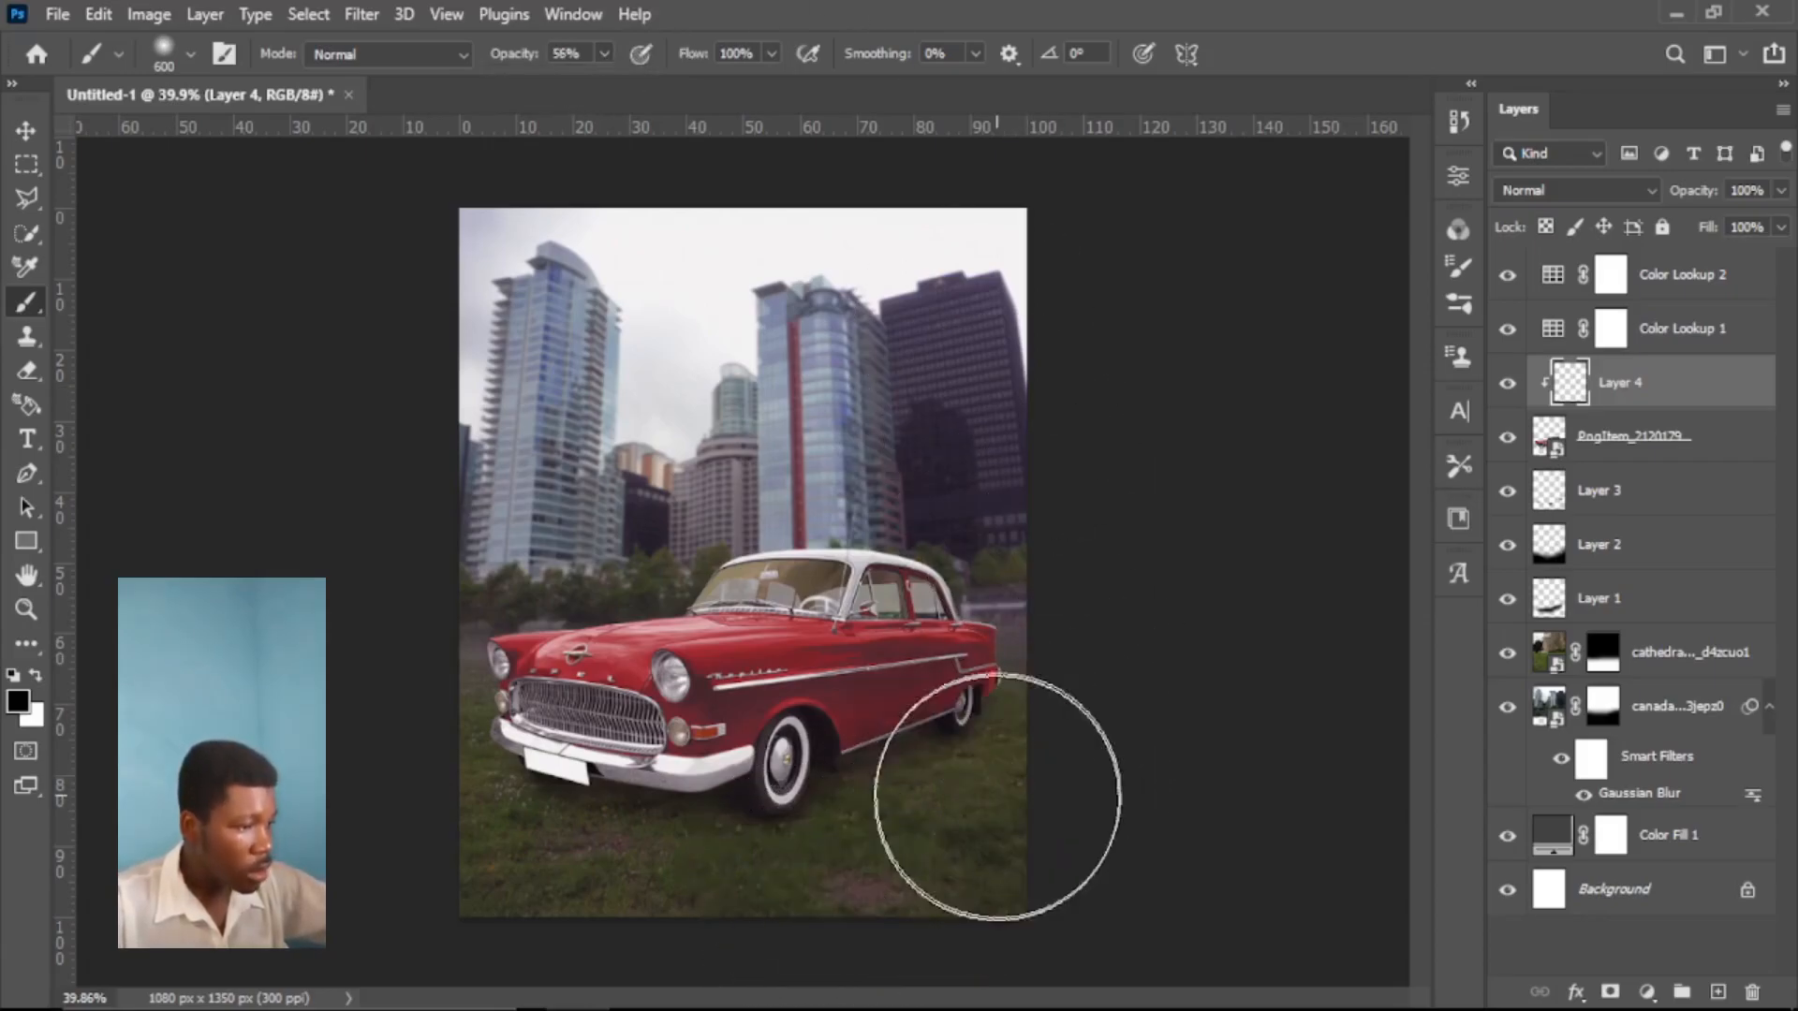
pyautogui.moveTo(674, 903); pyautogui.dragTo(441, 895)
pyautogui.moveTo(749, 878)
pyautogui.mouseDown()
pyautogui.moveTo(887, 874)
pyautogui.moveTo(951, 843)
pyautogui.mouseUp()
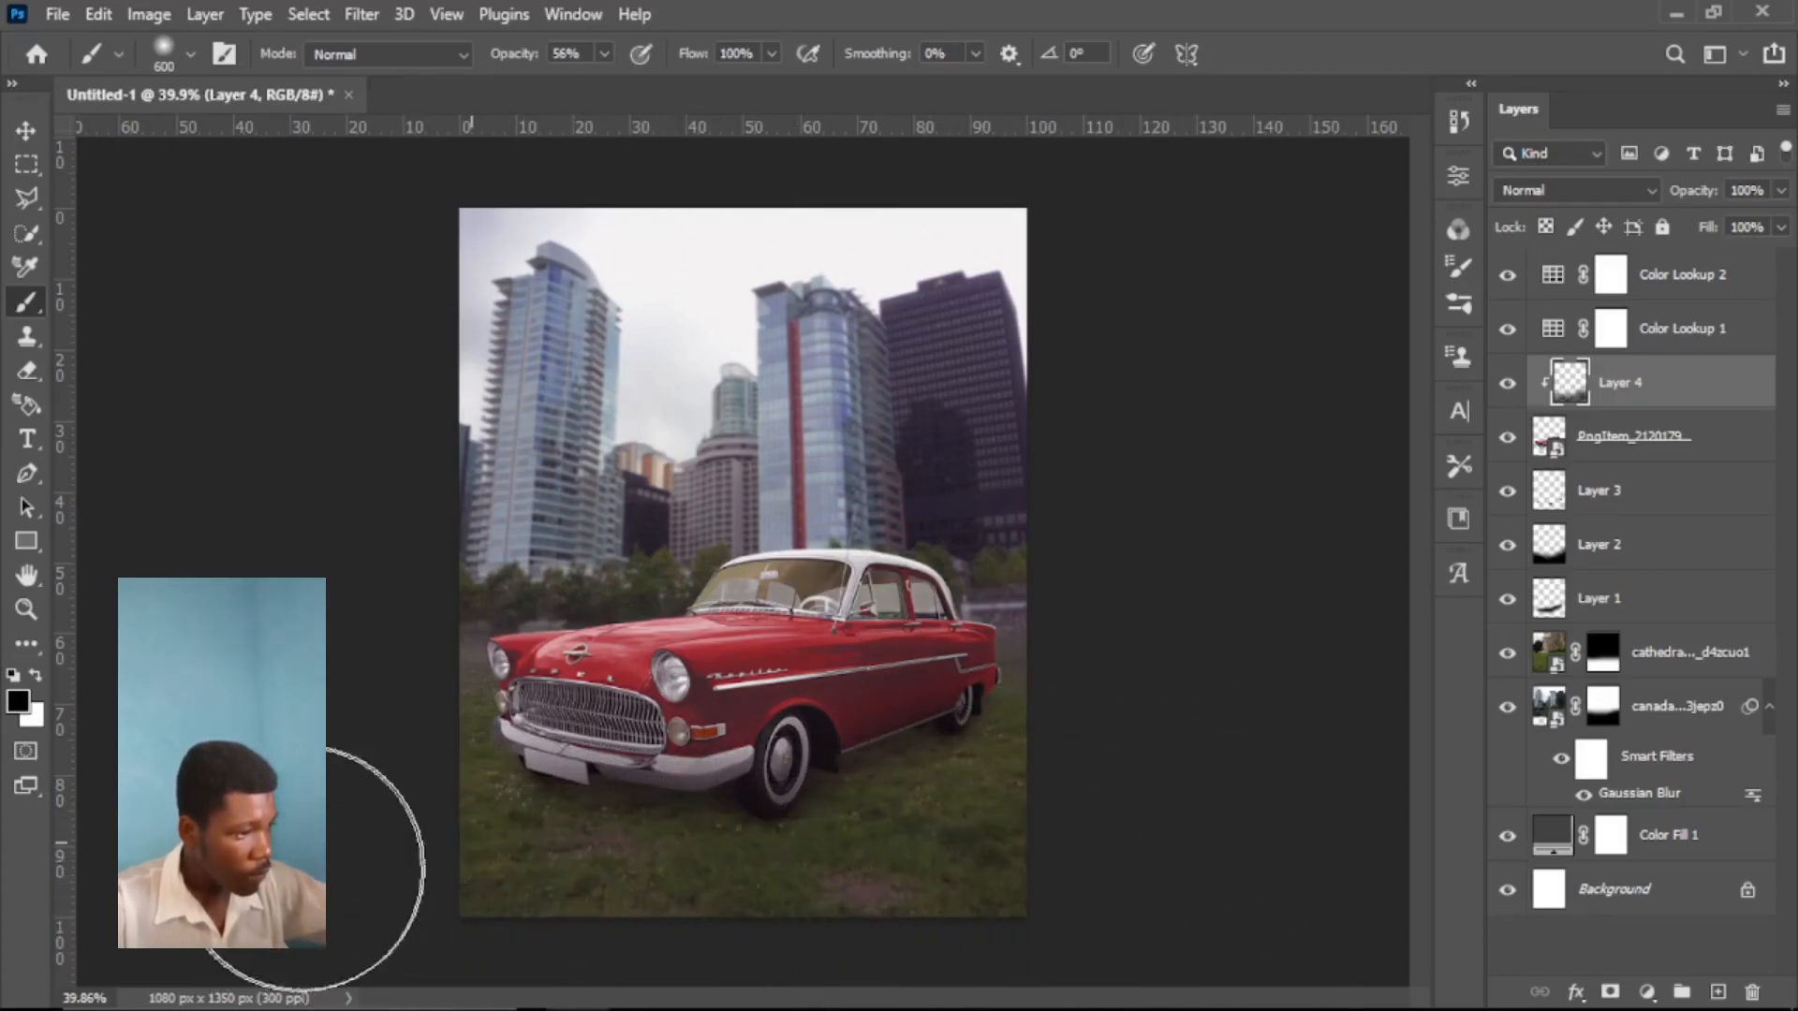
# - Reduce the opacity of the car's shading layer, Layer 4, to 50%, keeping it clipped to the car
pyautogui.click(1781, 191)
pyautogui.moveTo(1782, 219)
pyautogui.mouseDown()
pyautogui.moveTo(1676, 234)
pyautogui.moveTo(1732, 236)
pyautogui.mouseUp()
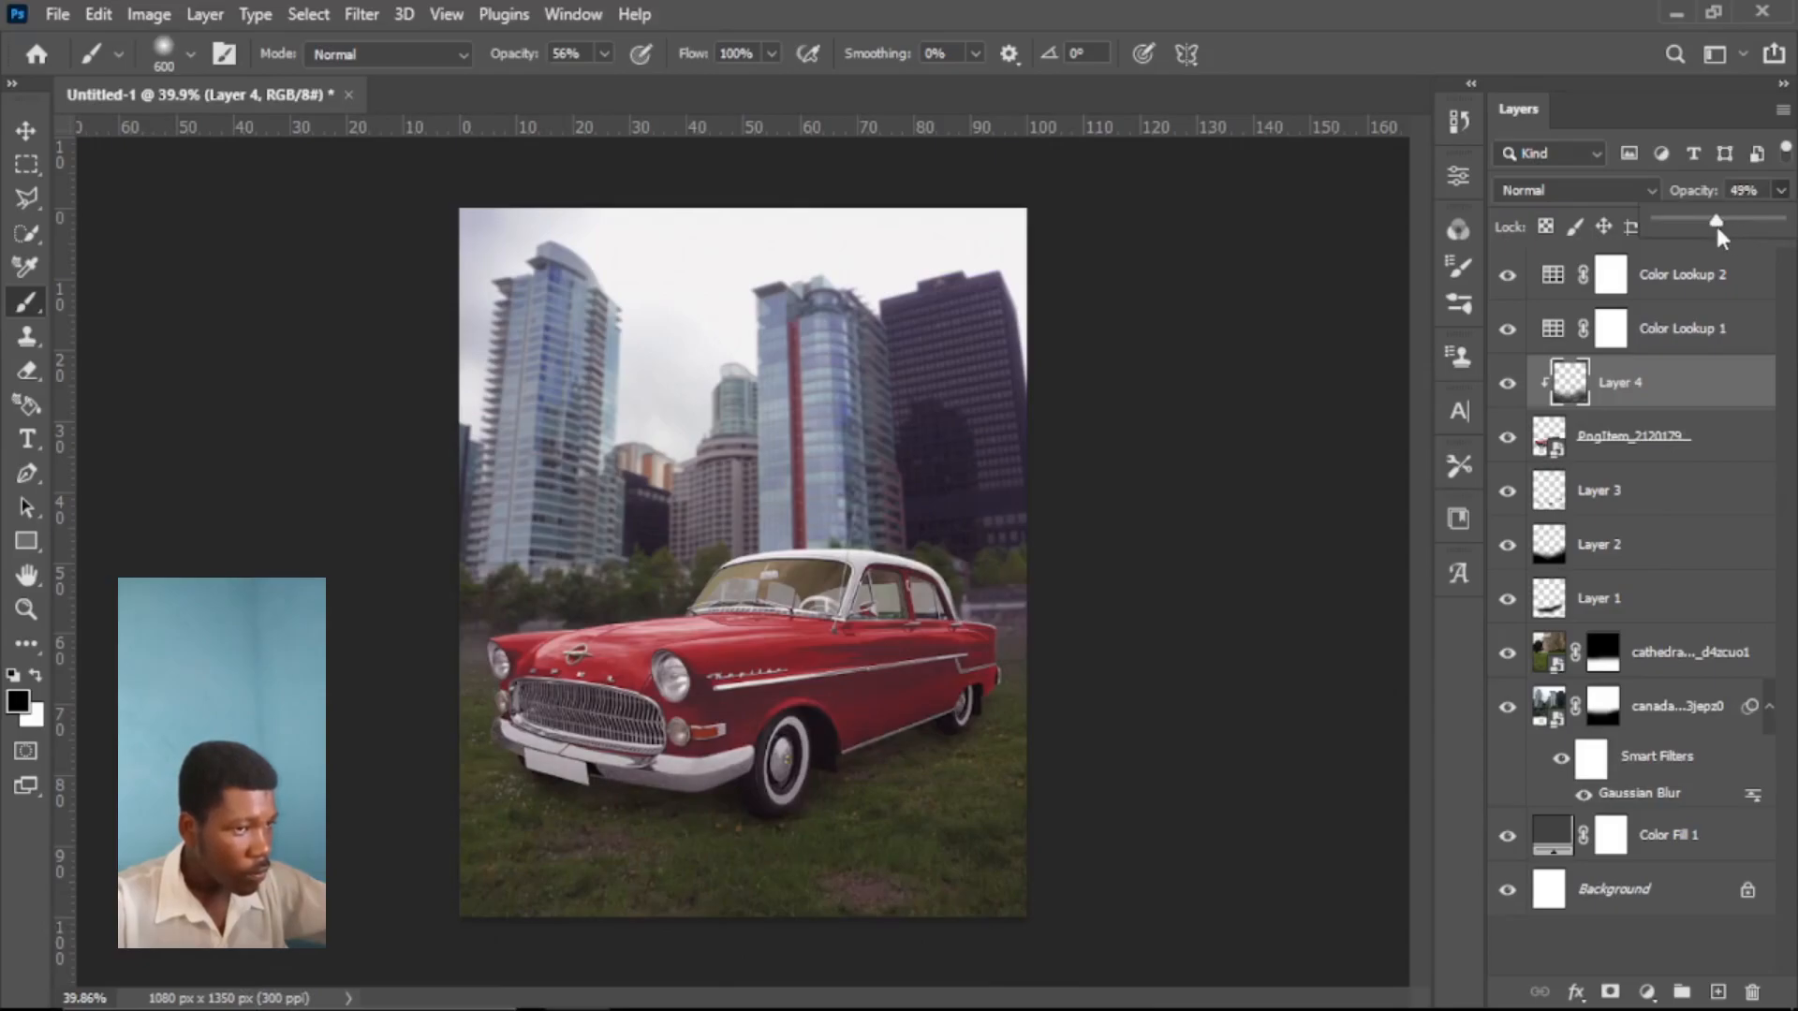
pyautogui.moveTo(1717, 228); pyautogui.dragTo(1719, 227)
pyautogui.moveTo(1715, 388); pyautogui.dragTo(1704, 518)
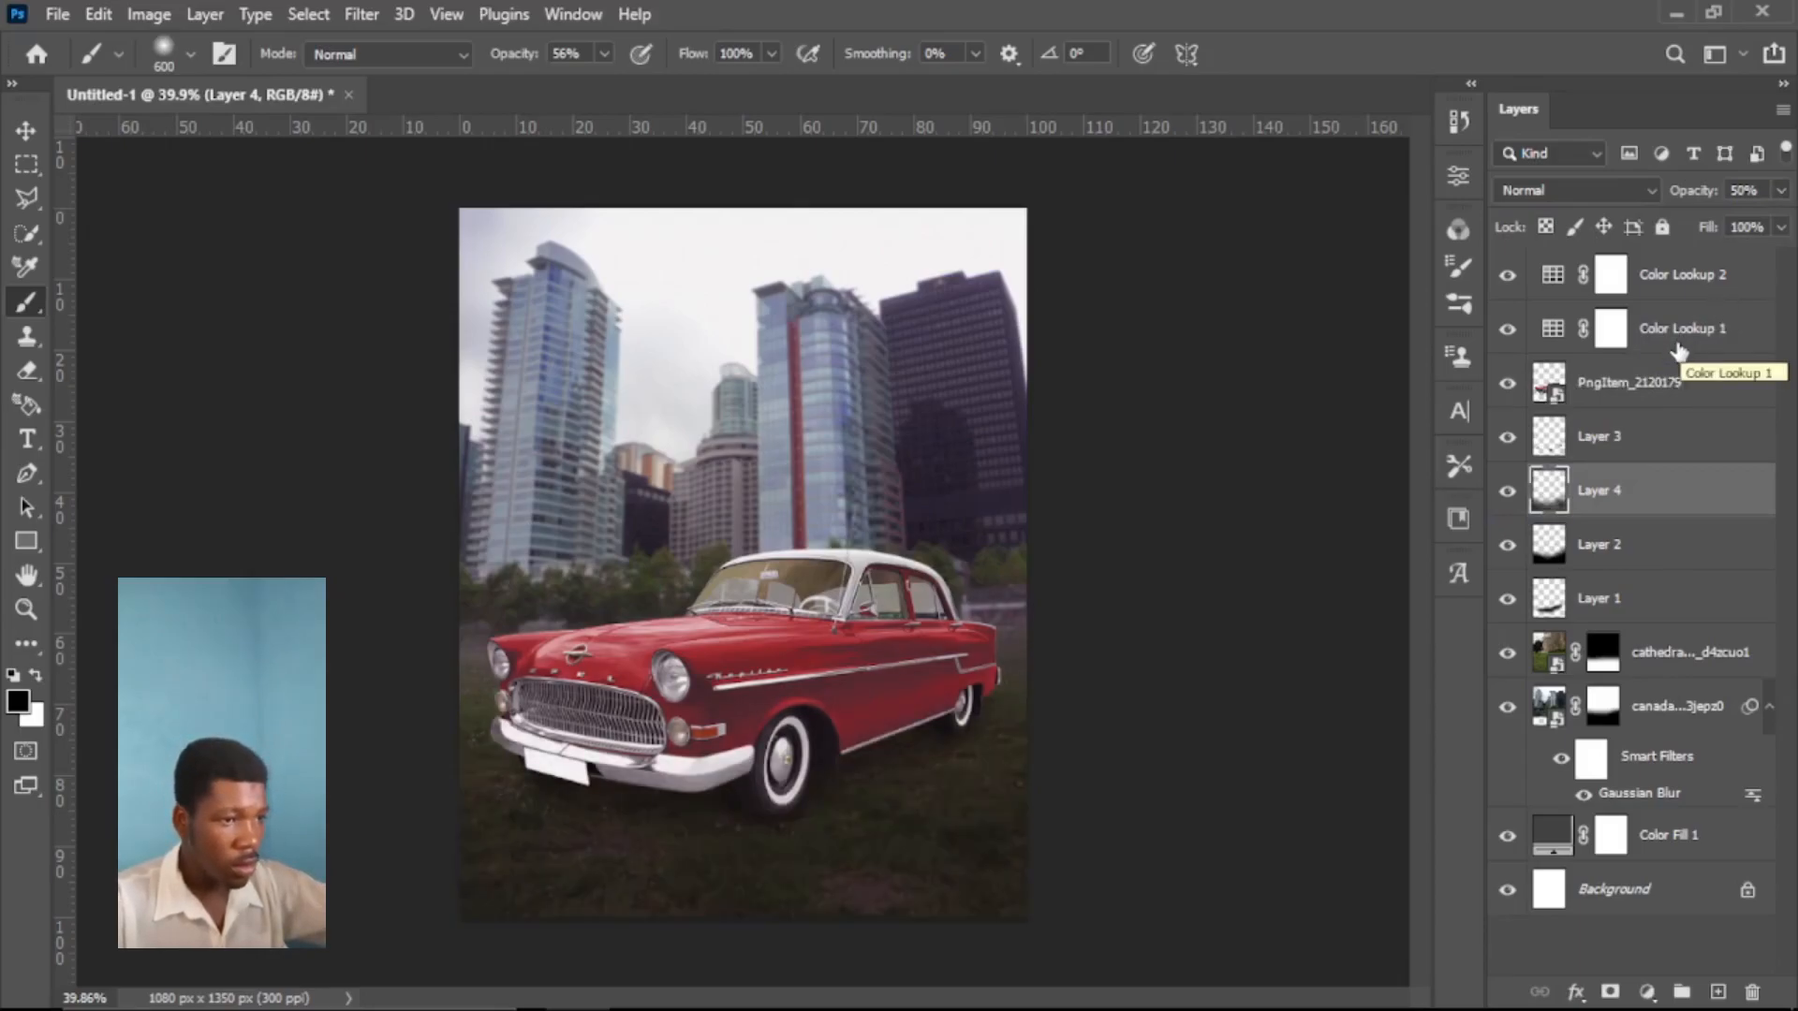
pyautogui.hotkey('ctrl', 'z')
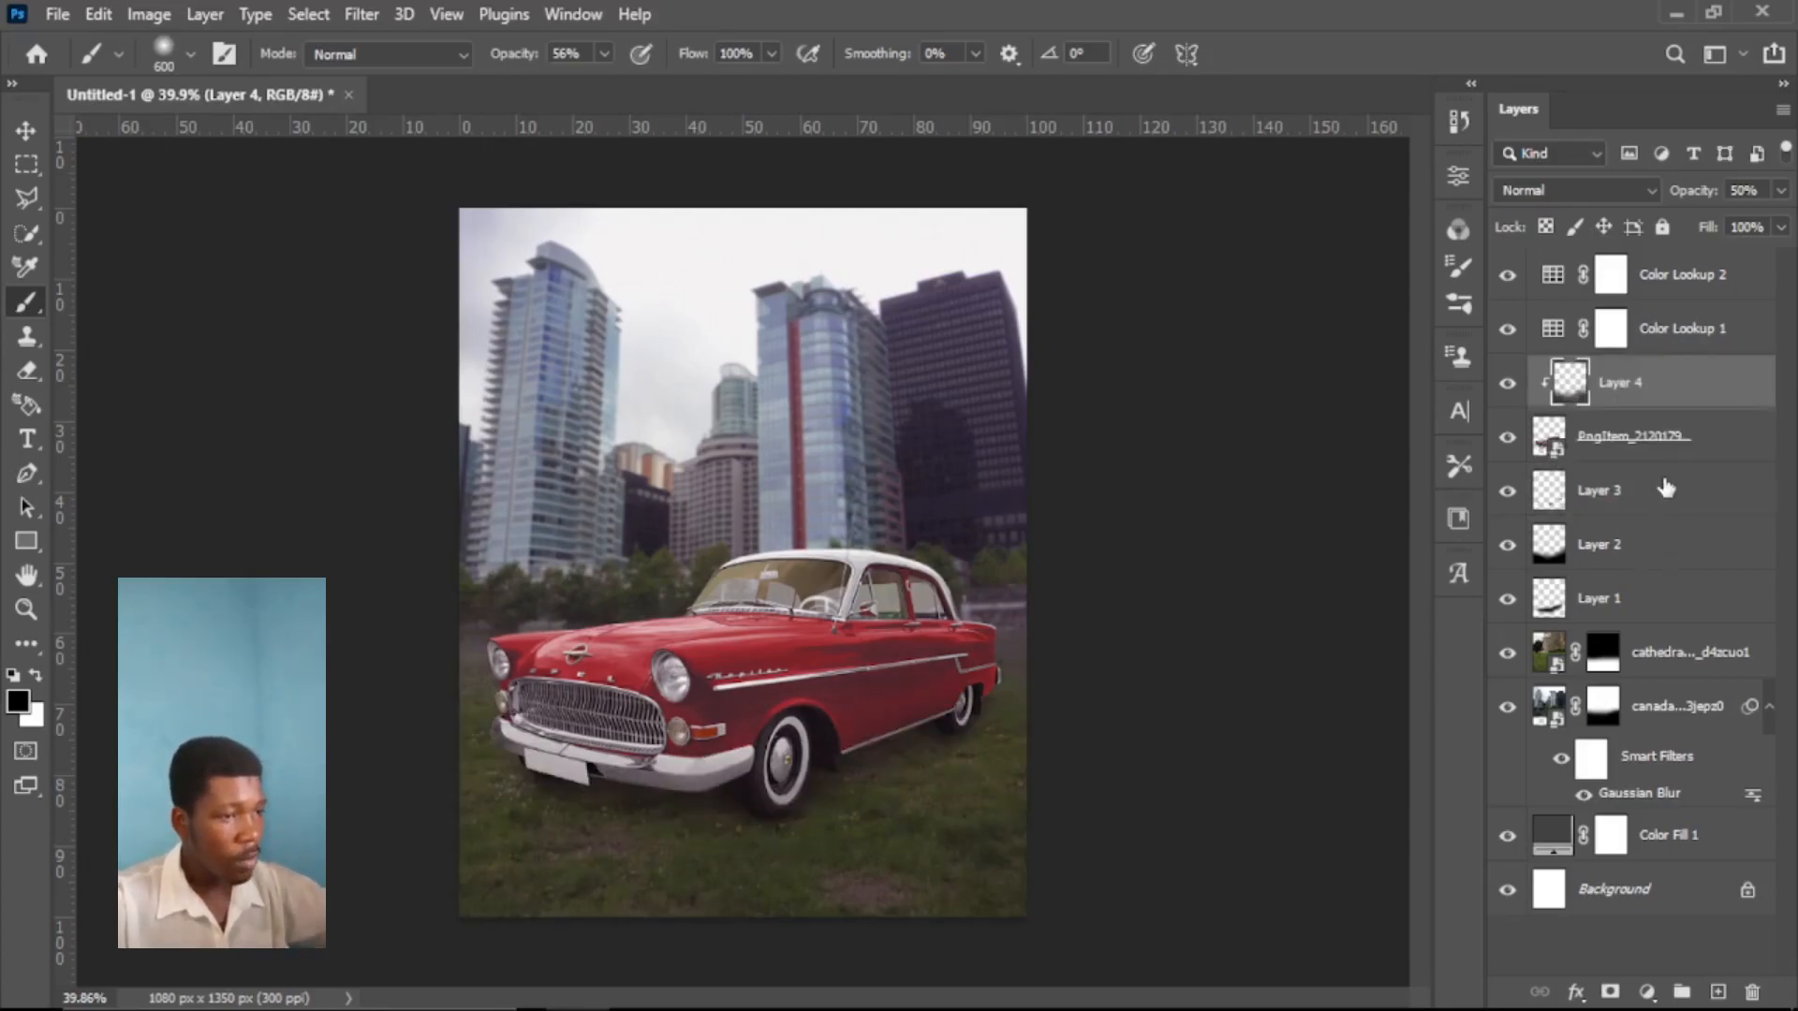
# - Stamp all visible layers into a new layer above Color Lookup 2 and open it in the Camera Raw Filter
pyautogui.click(1712, 300)
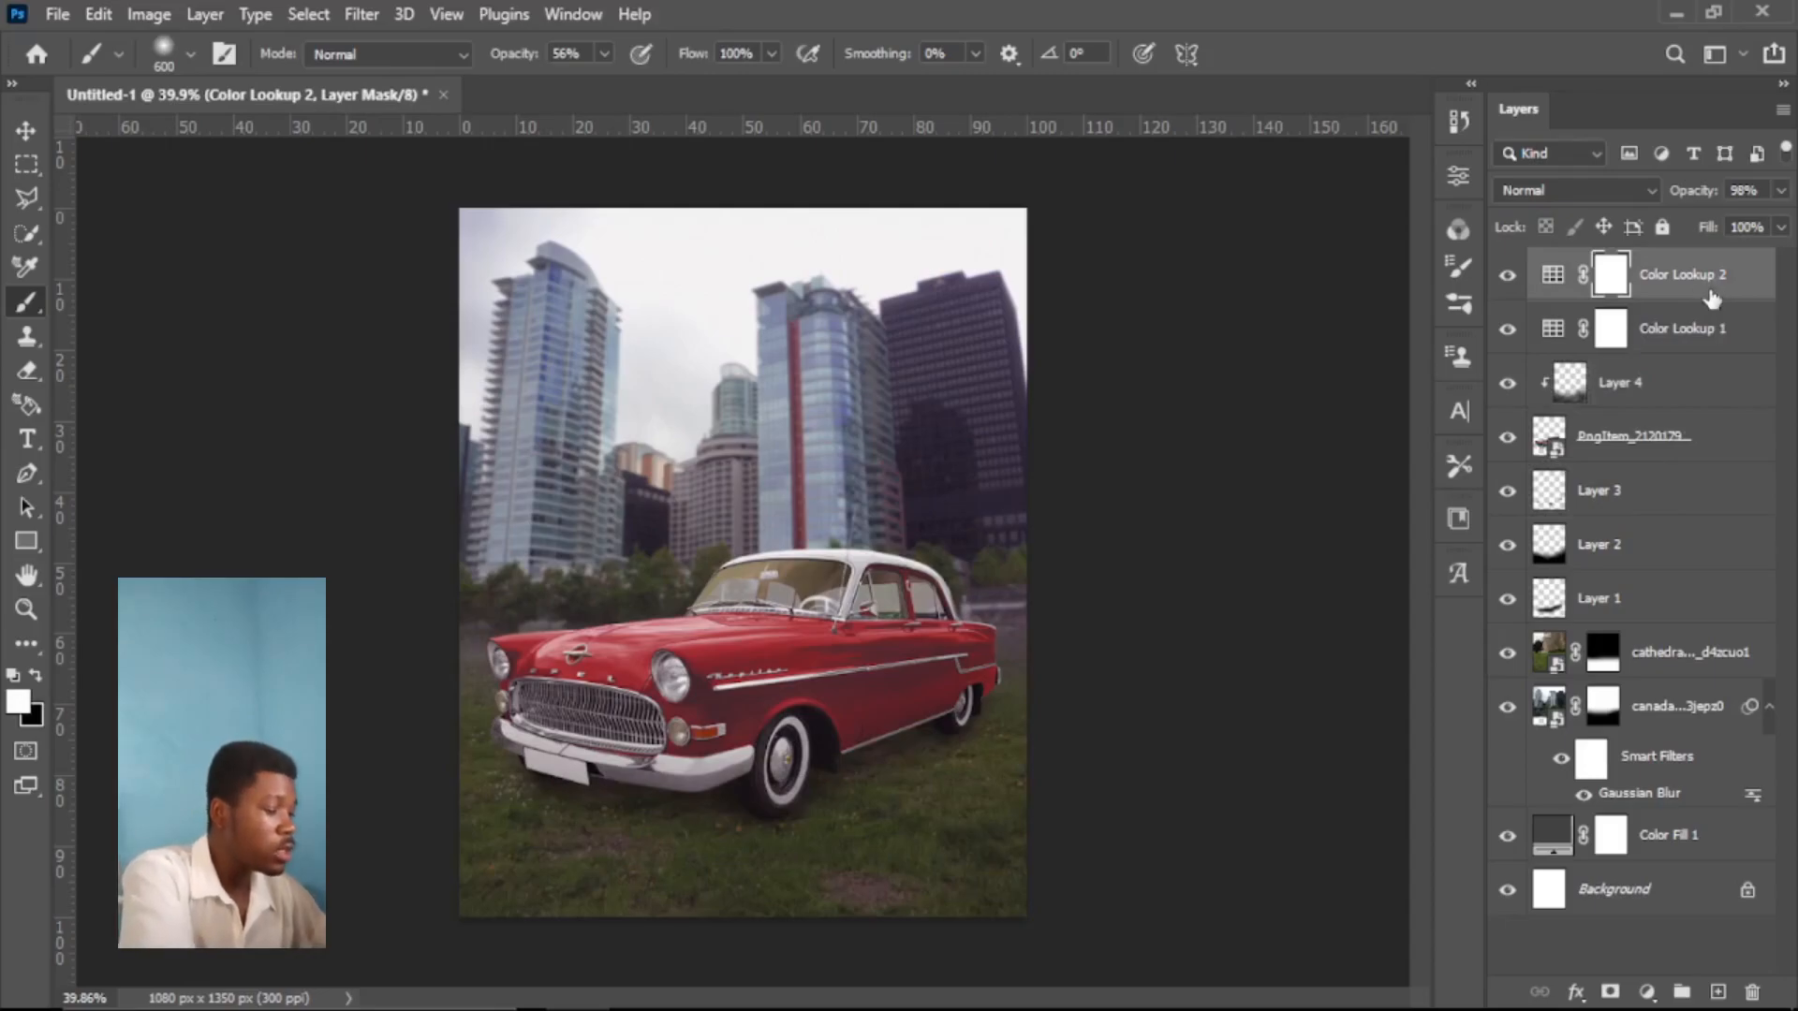
pyautogui.hotkey('ctrl', 'shift', 'alt', 'e')
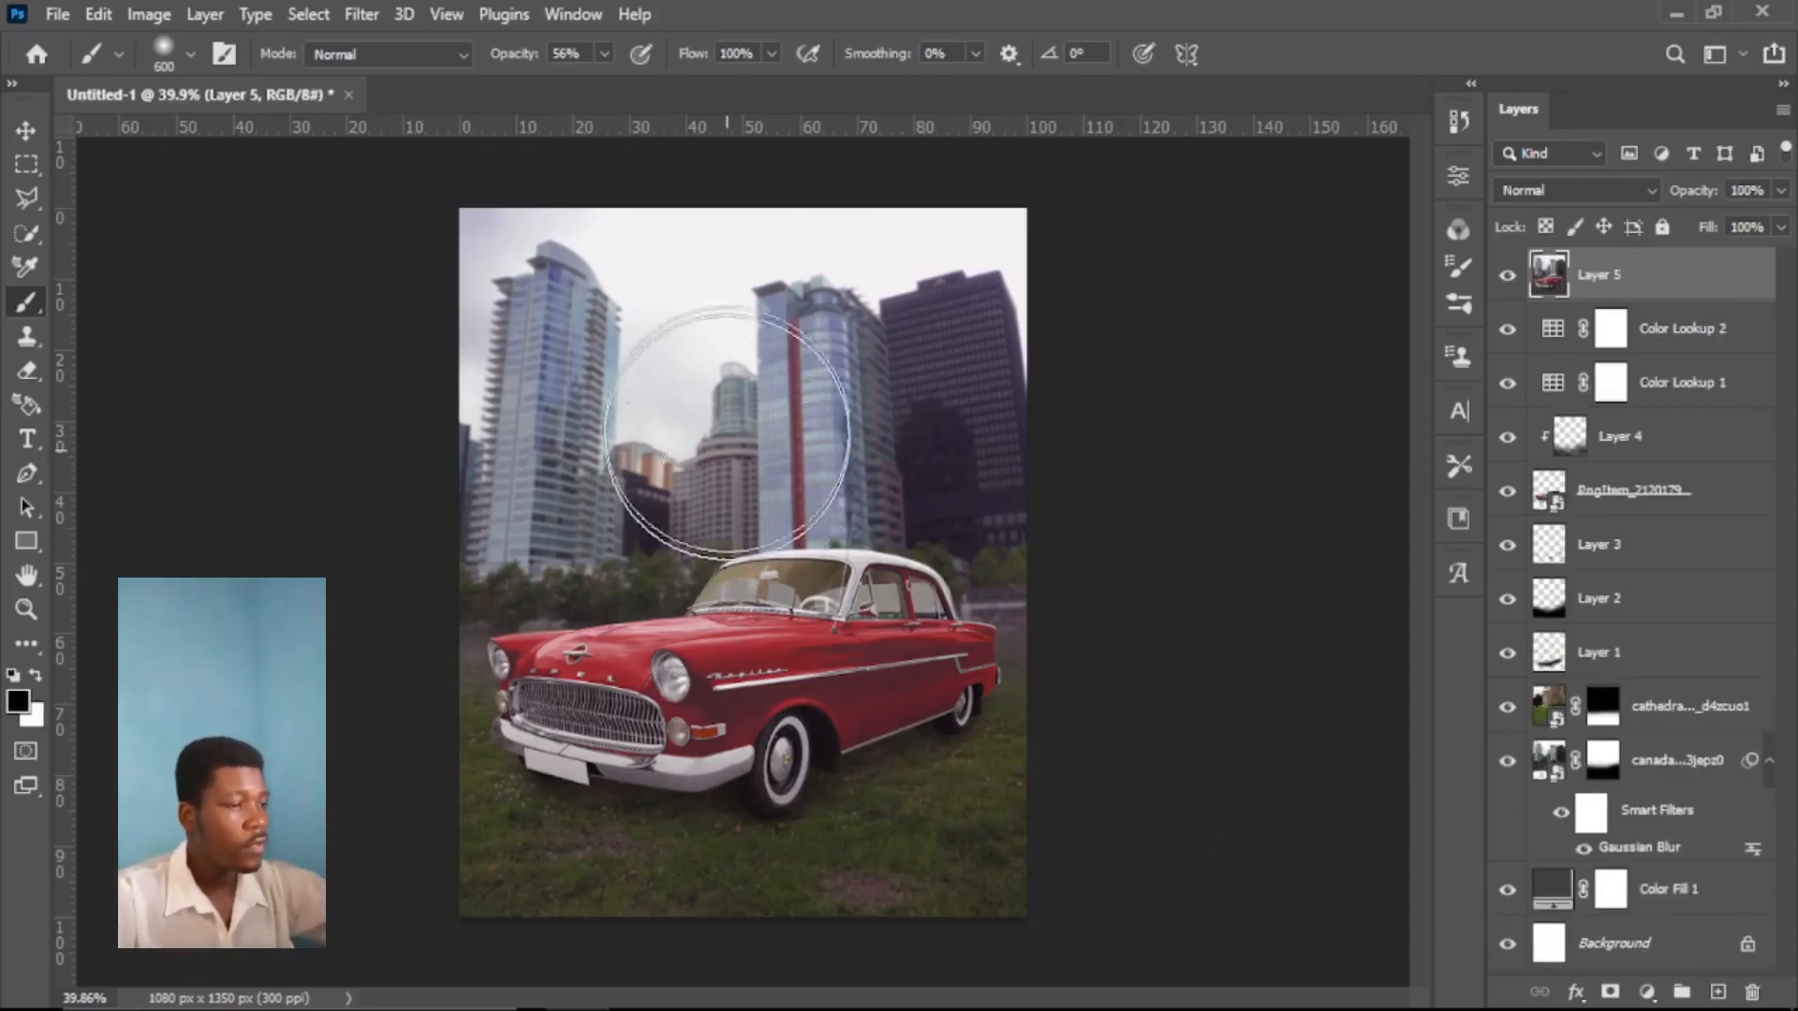
pyautogui.click(360, 14)
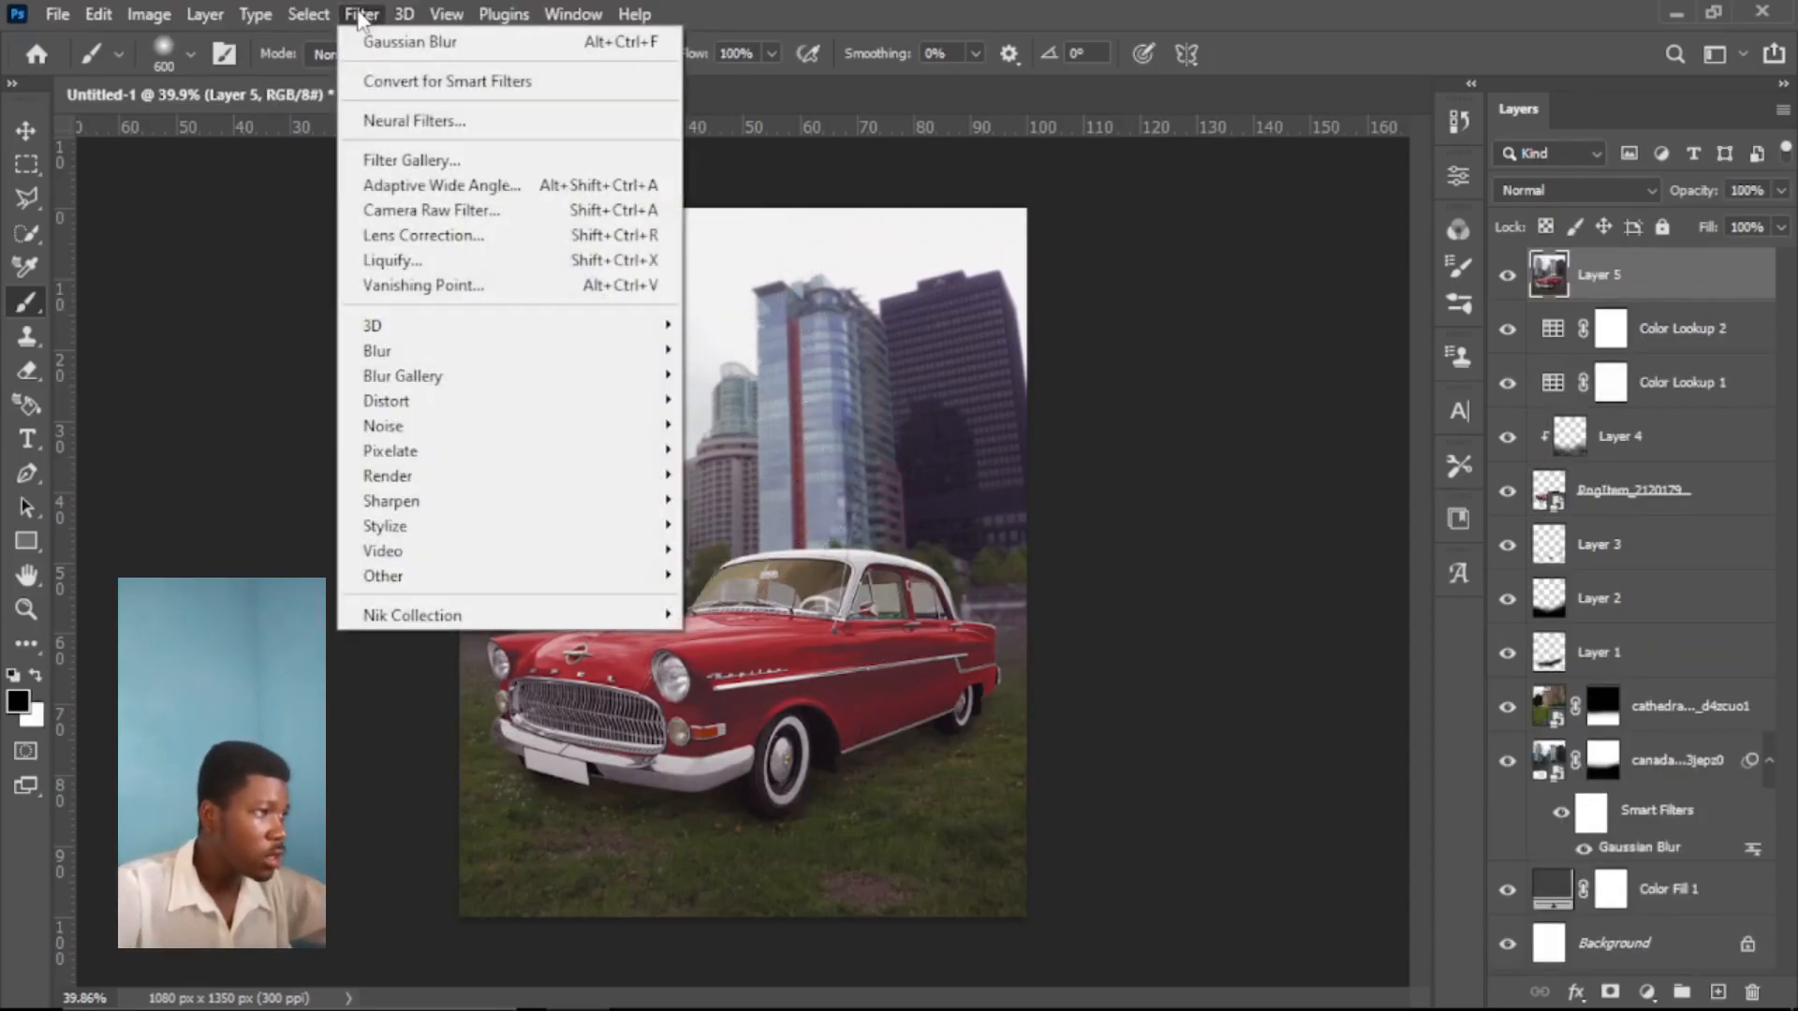
pyautogui.click(426, 212)
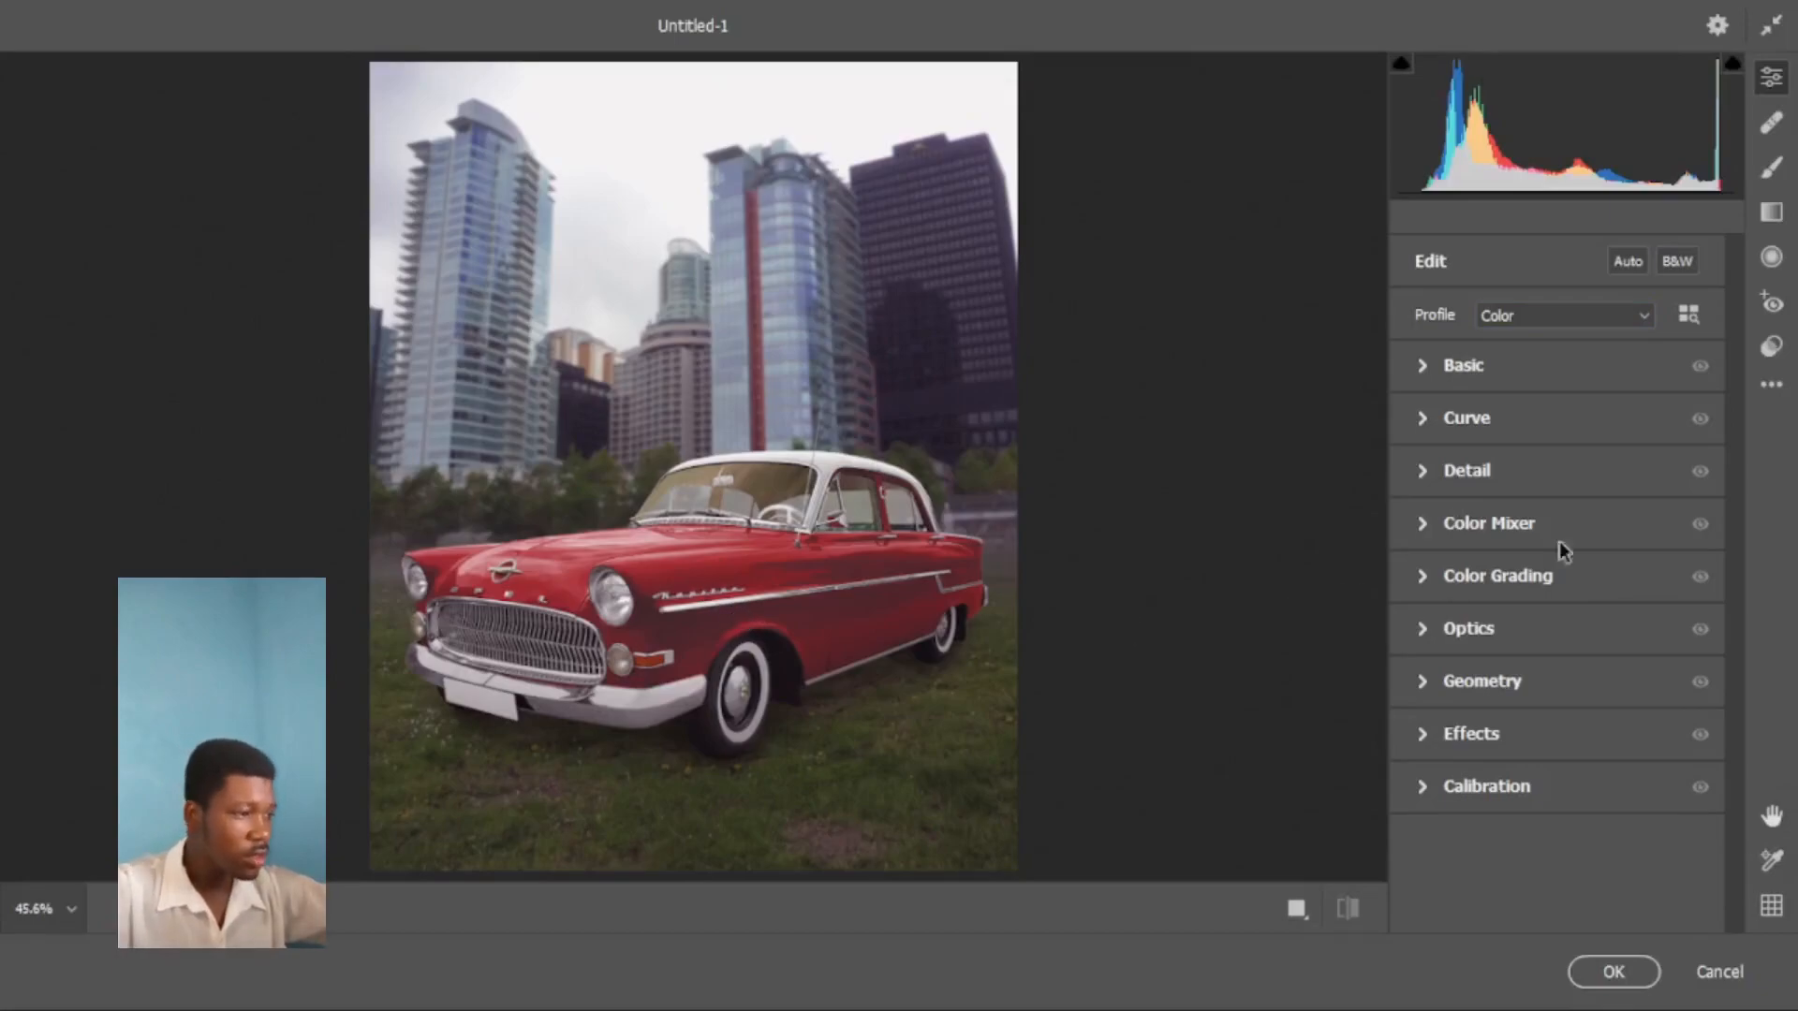
# - In the Basic adjustments, set Shadows to -20, Saturation to +5, Texture to +7 and Clarity to +6
pyautogui.click(1422, 366)
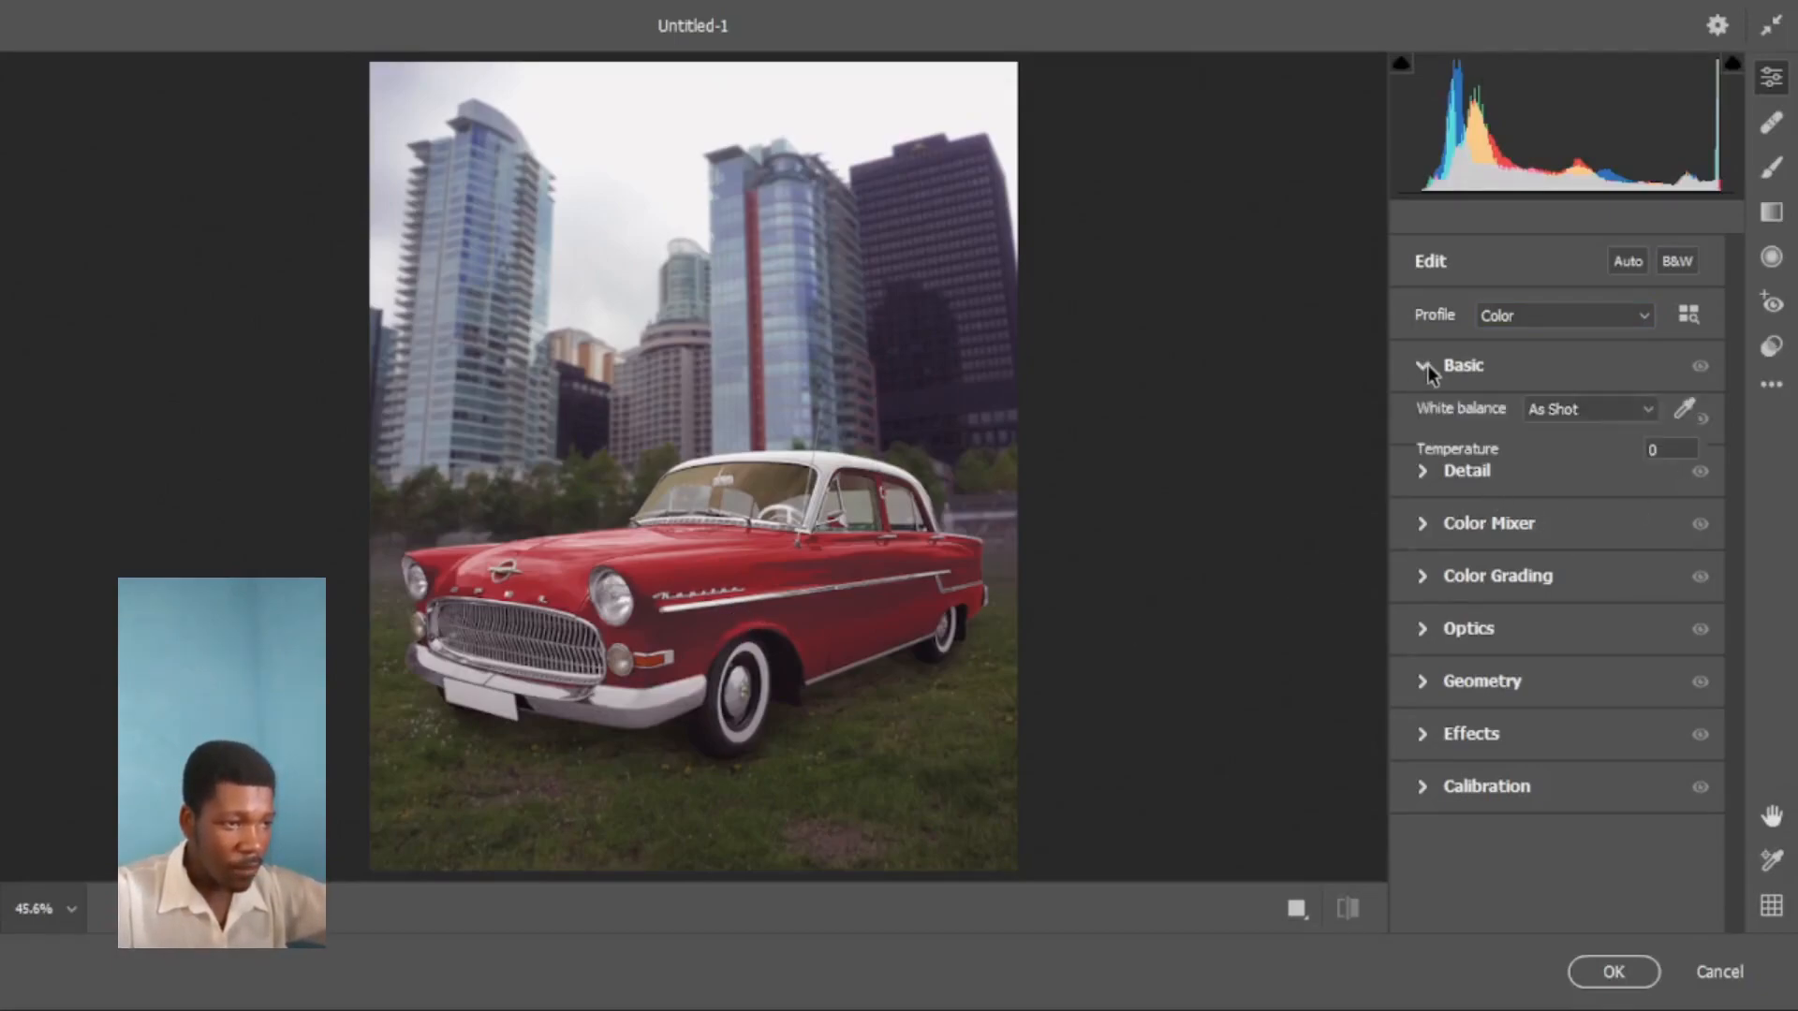
pyautogui.moveTo(1559, 592); pyautogui.dragTo(1526, 592)
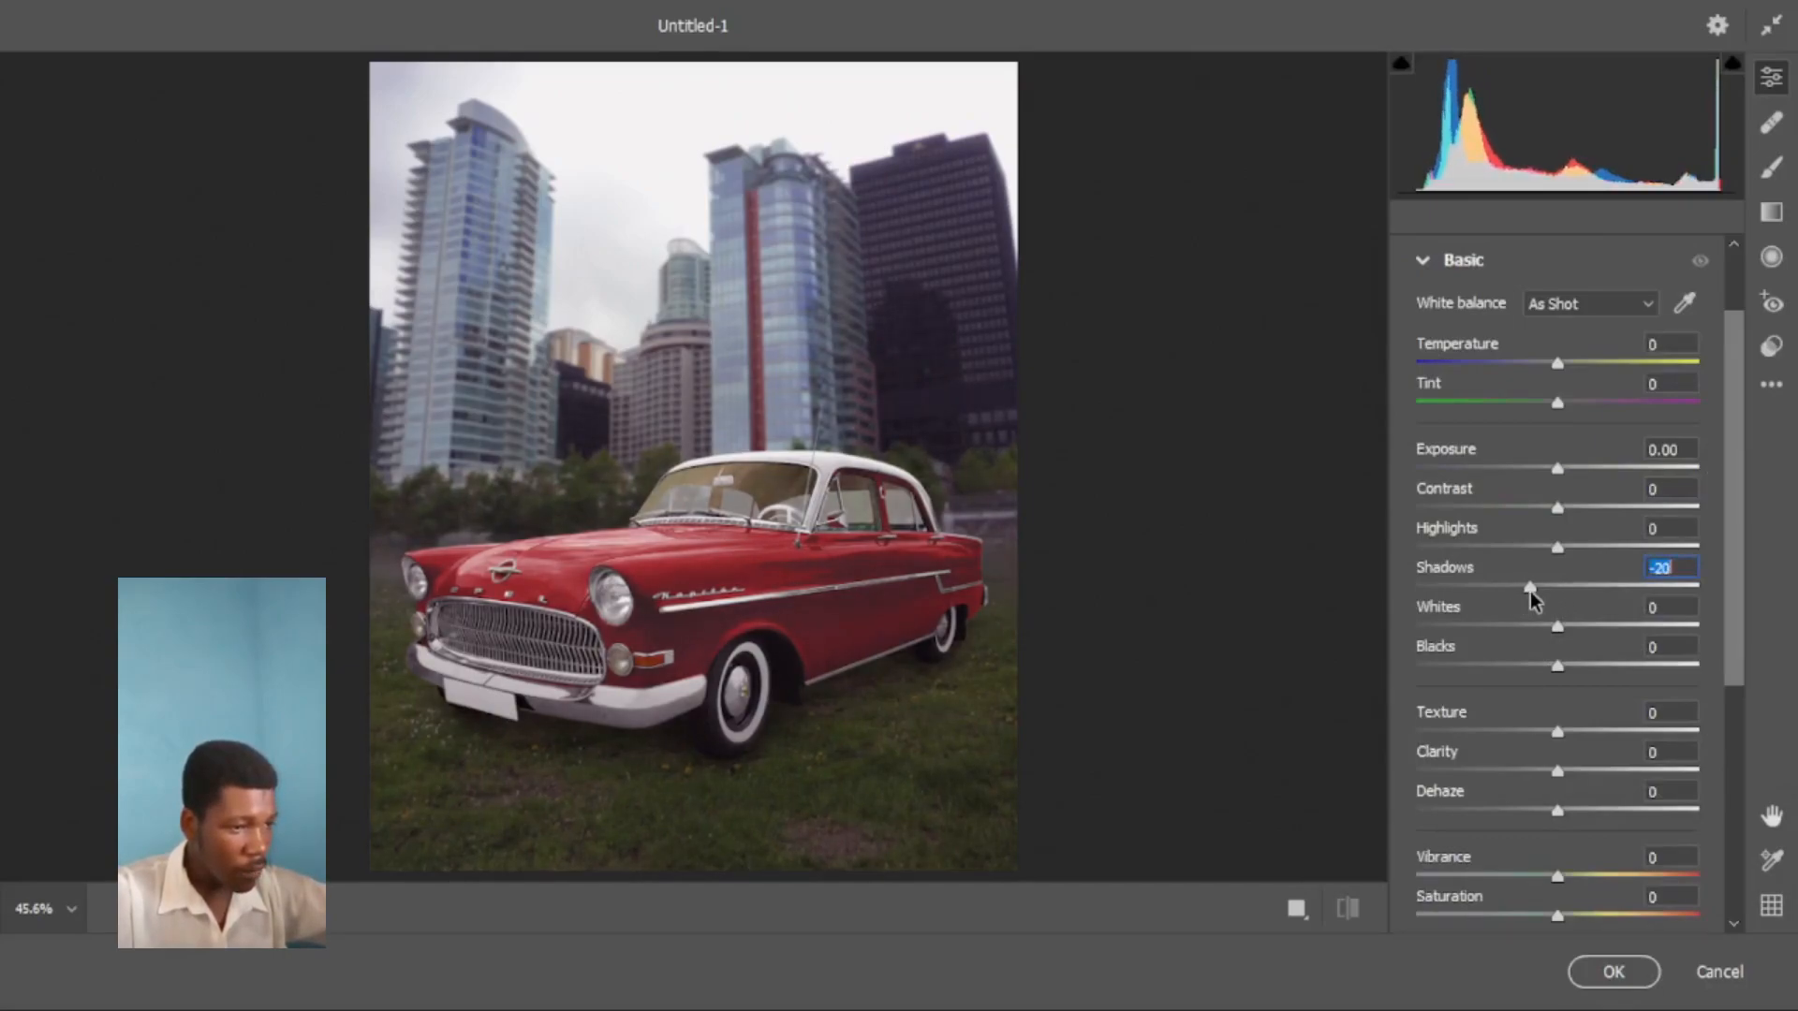
pyautogui.moveTo(1555, 918); pyautogui.dragTo(1571, 915)
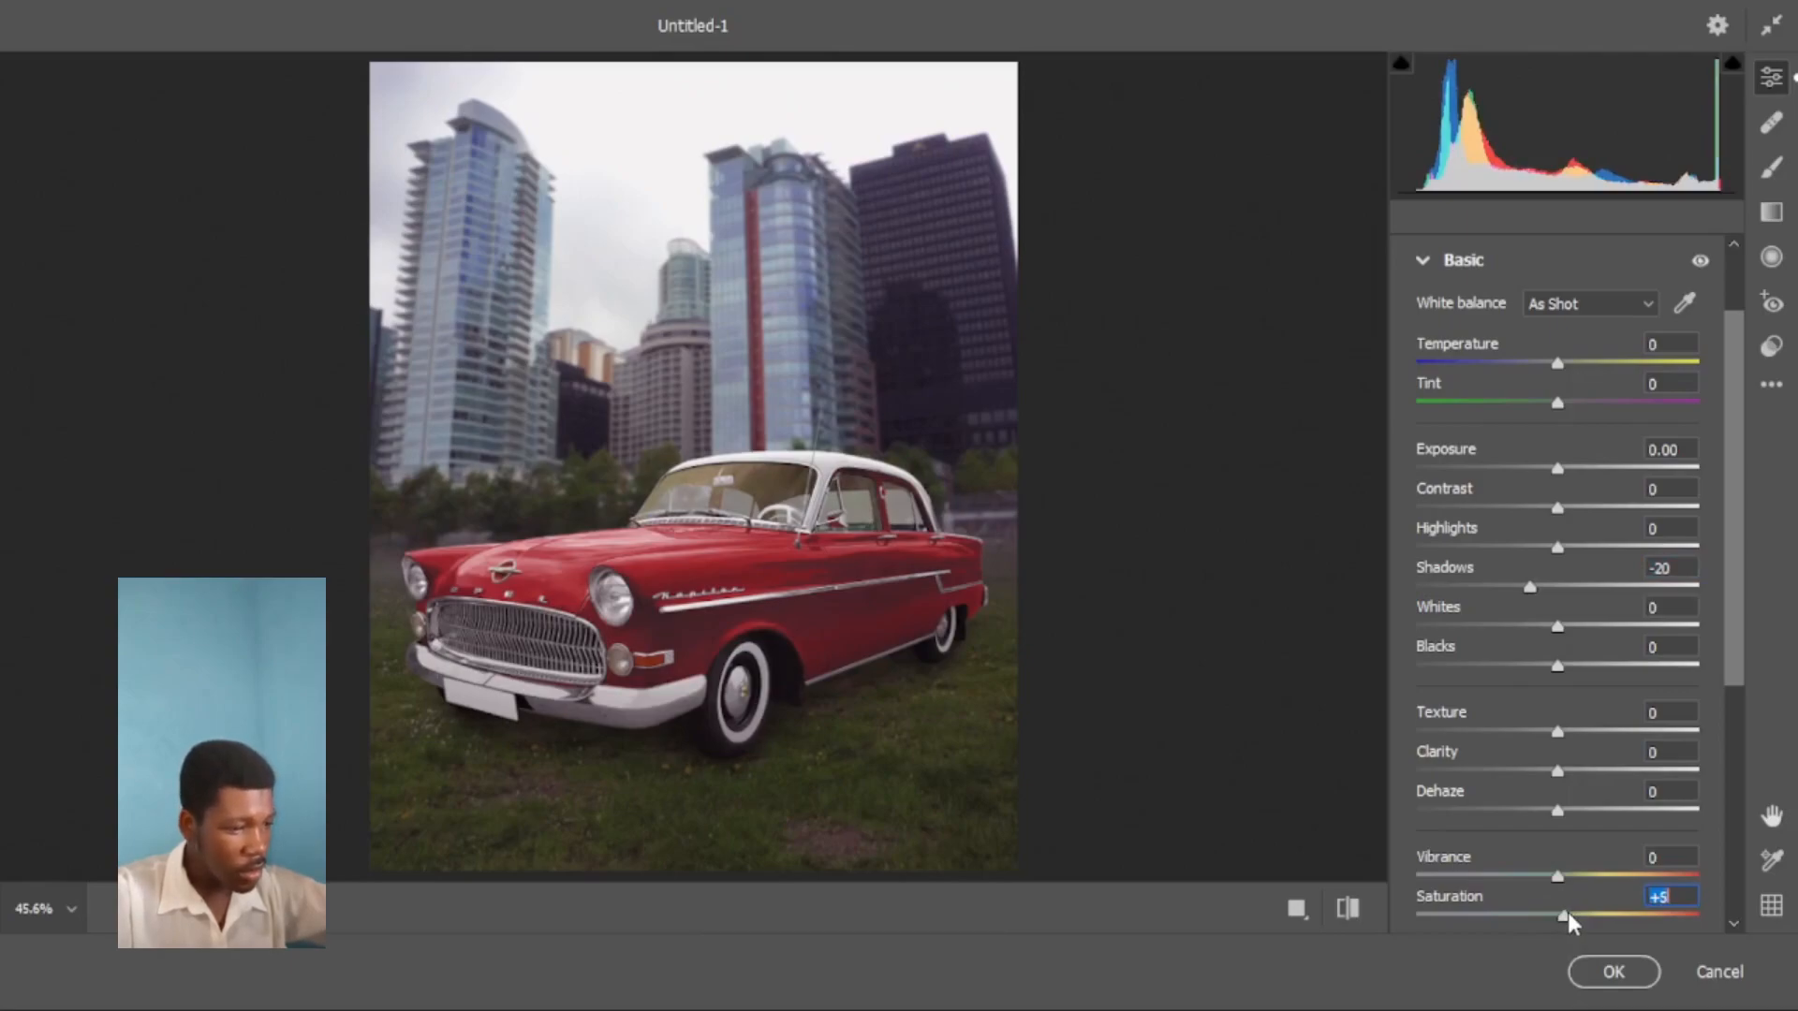
pyautogui.moveTo(1560, 728); pyautogui.dragTo(1564, 775)
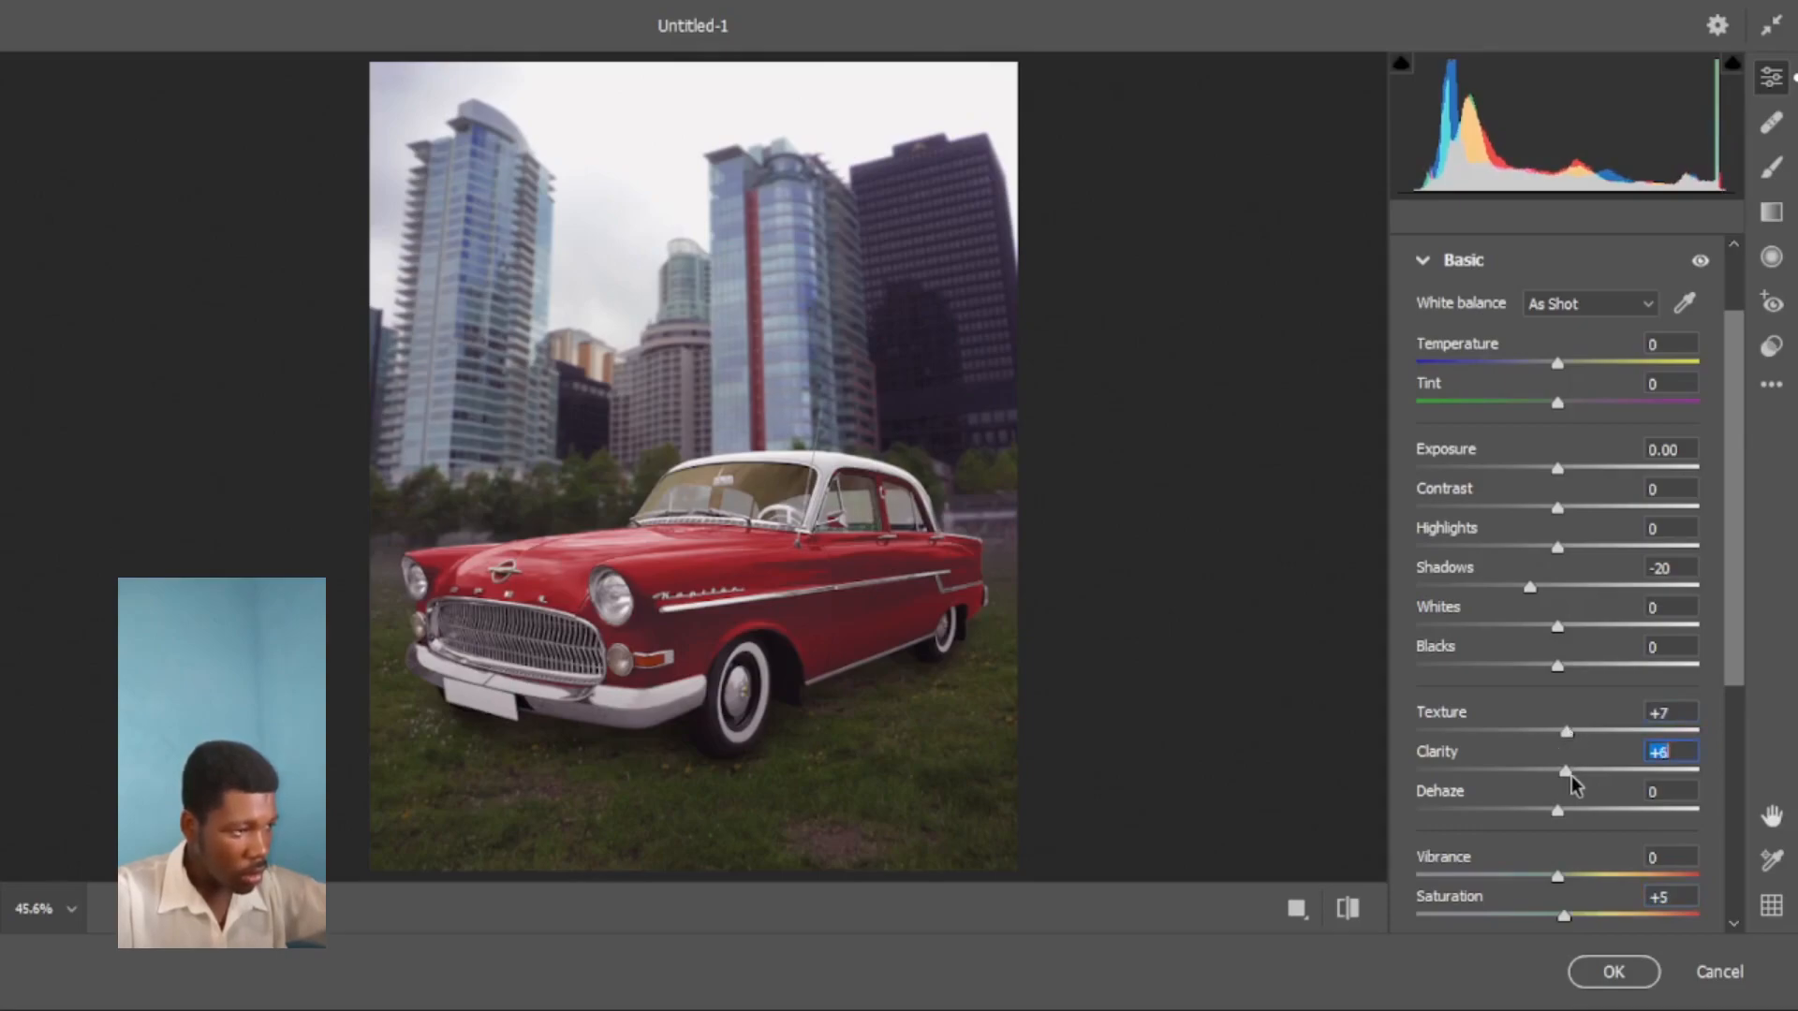
# - Compare the composite before and after the Camera Raw adjustments side by side, looking closely at the car
pyautogui.moveTo(932, 597)
pyautogui.mouseDown()
pyautogui.moveTo(826, 601)
pyautogui.moveTo(898, 591)
pyautogui.mouseUp()
pyautogui.click(1298, 909)
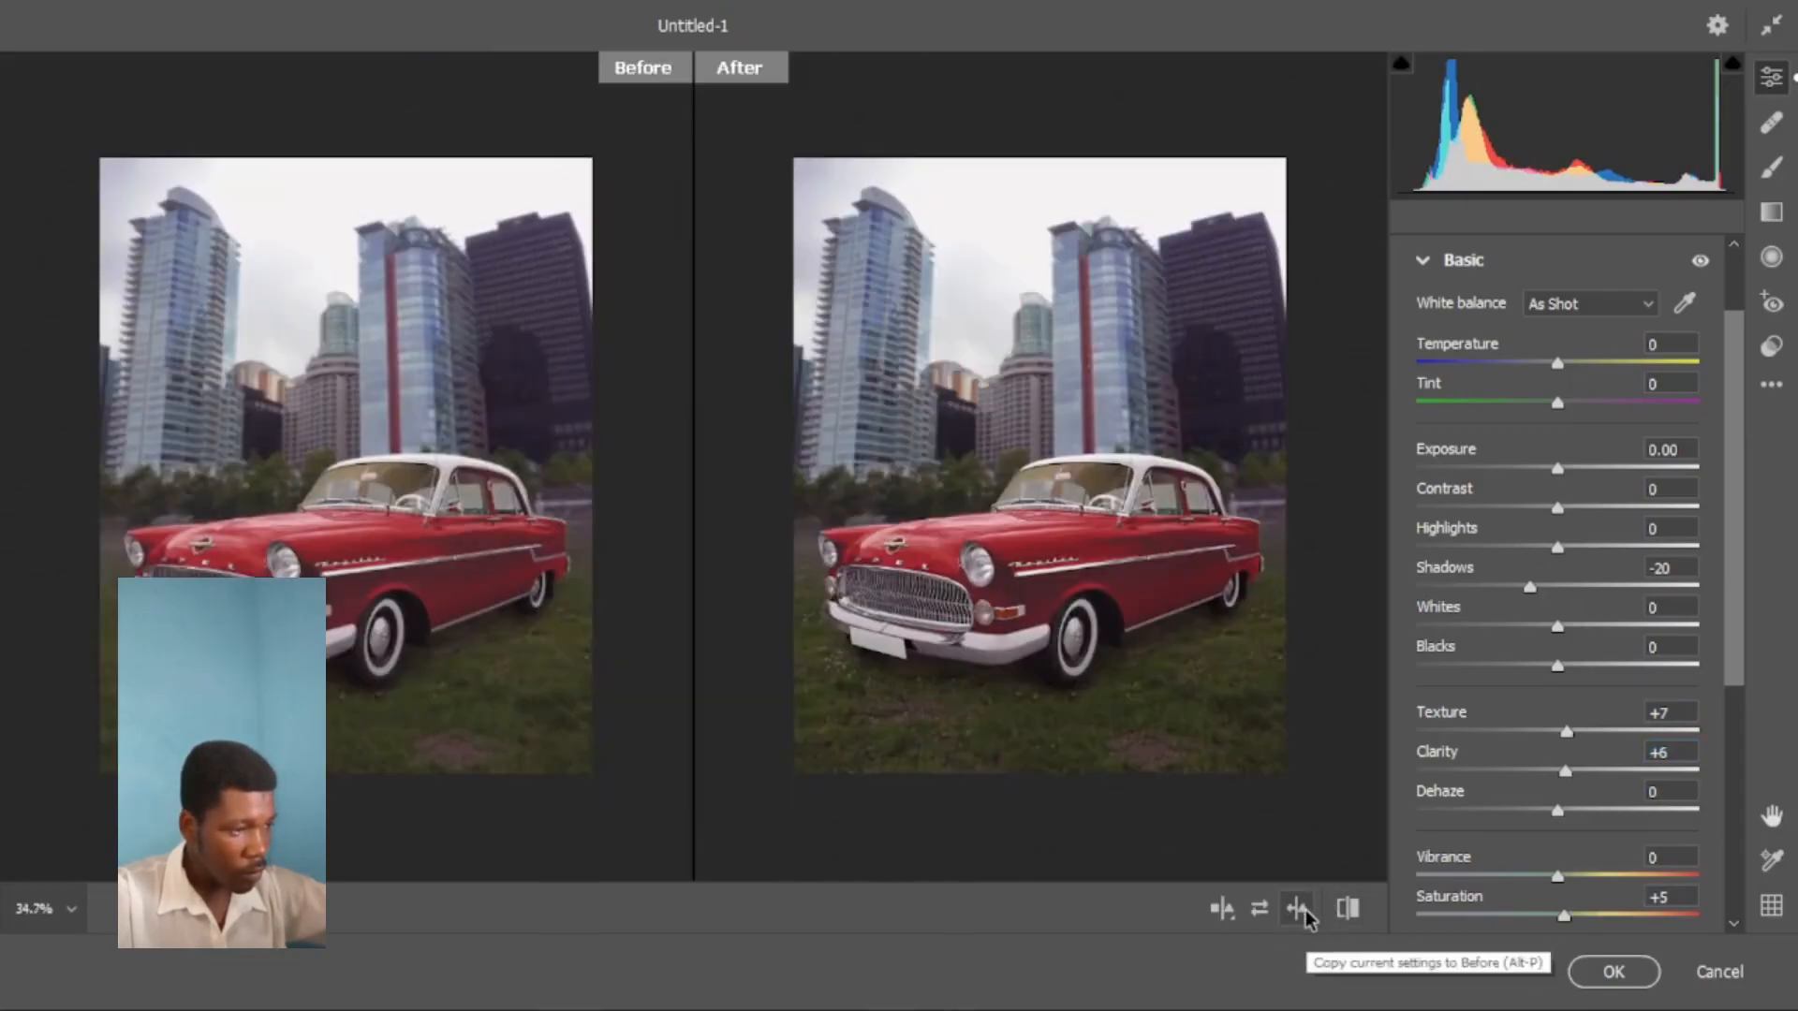
pyautogui.moveTo(1192, 563); pyautogui.dragTo(1213, 547)
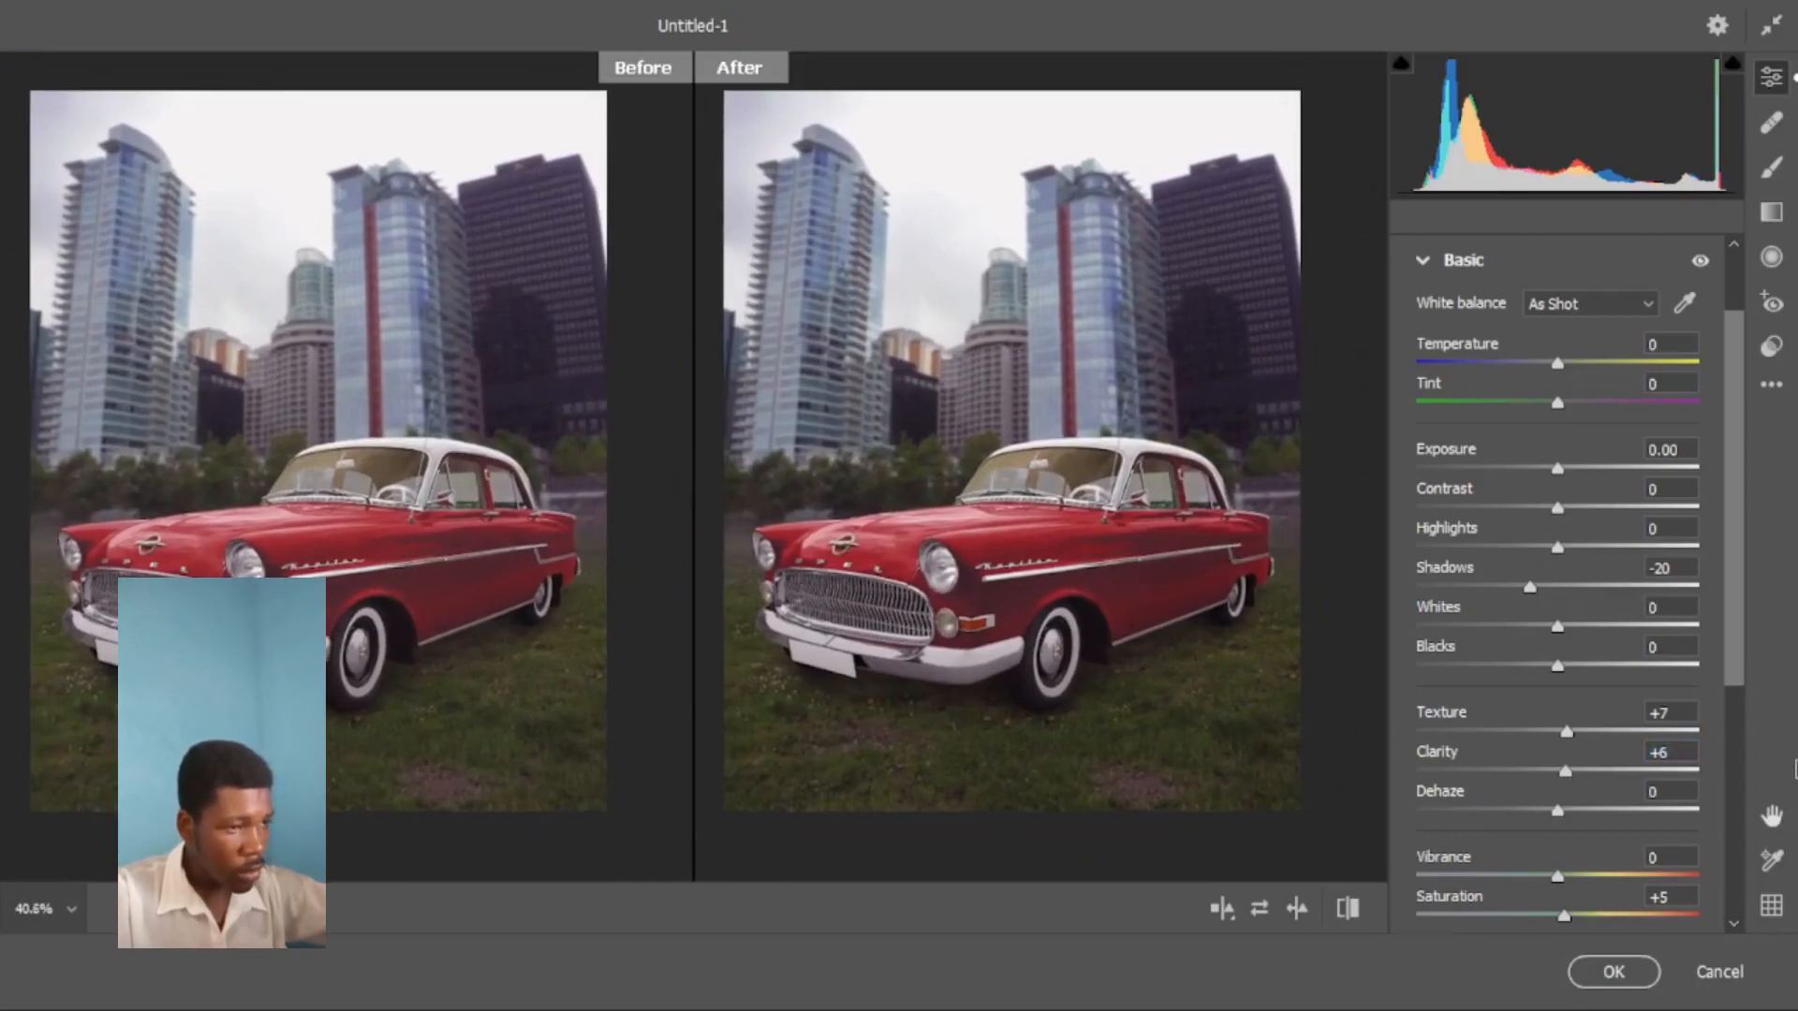
# - Try a cooler white balance, reset Temperature to 0, and set Tint to +5
pyautogui.moveTo(1558, 367)
pyautogui.mouseDown()
pyautogui.moveTo(1536, 367)
pyautogui.moveTo(1573, 364)
pyautogui.moveTo(1545, 365)
pyautogui.mouseUp()
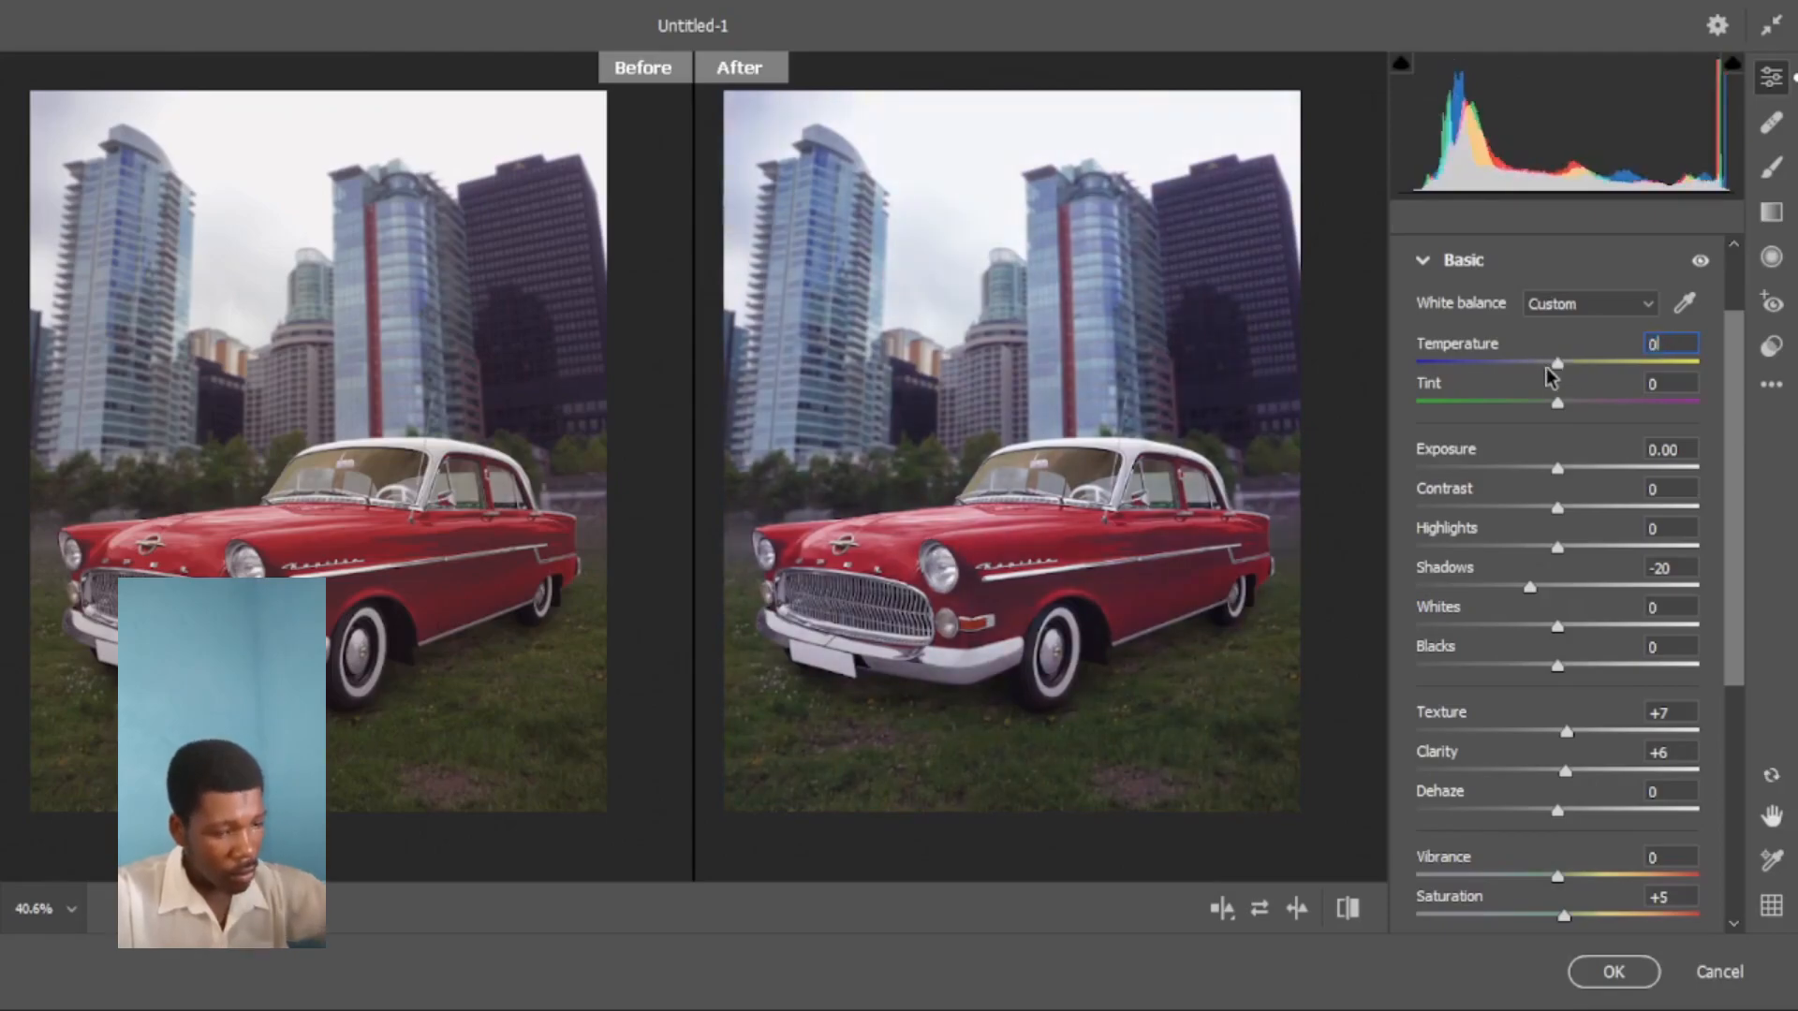
pyautogui.doubleClick(1546, 365)
pyautogui.moveTo(1557, 403)
pyautogui.mouseDown()
pyautogui.moveTo(1589, 402)
pyautogui.moveTo(1565, 412)
pyautogui.mouseUp()
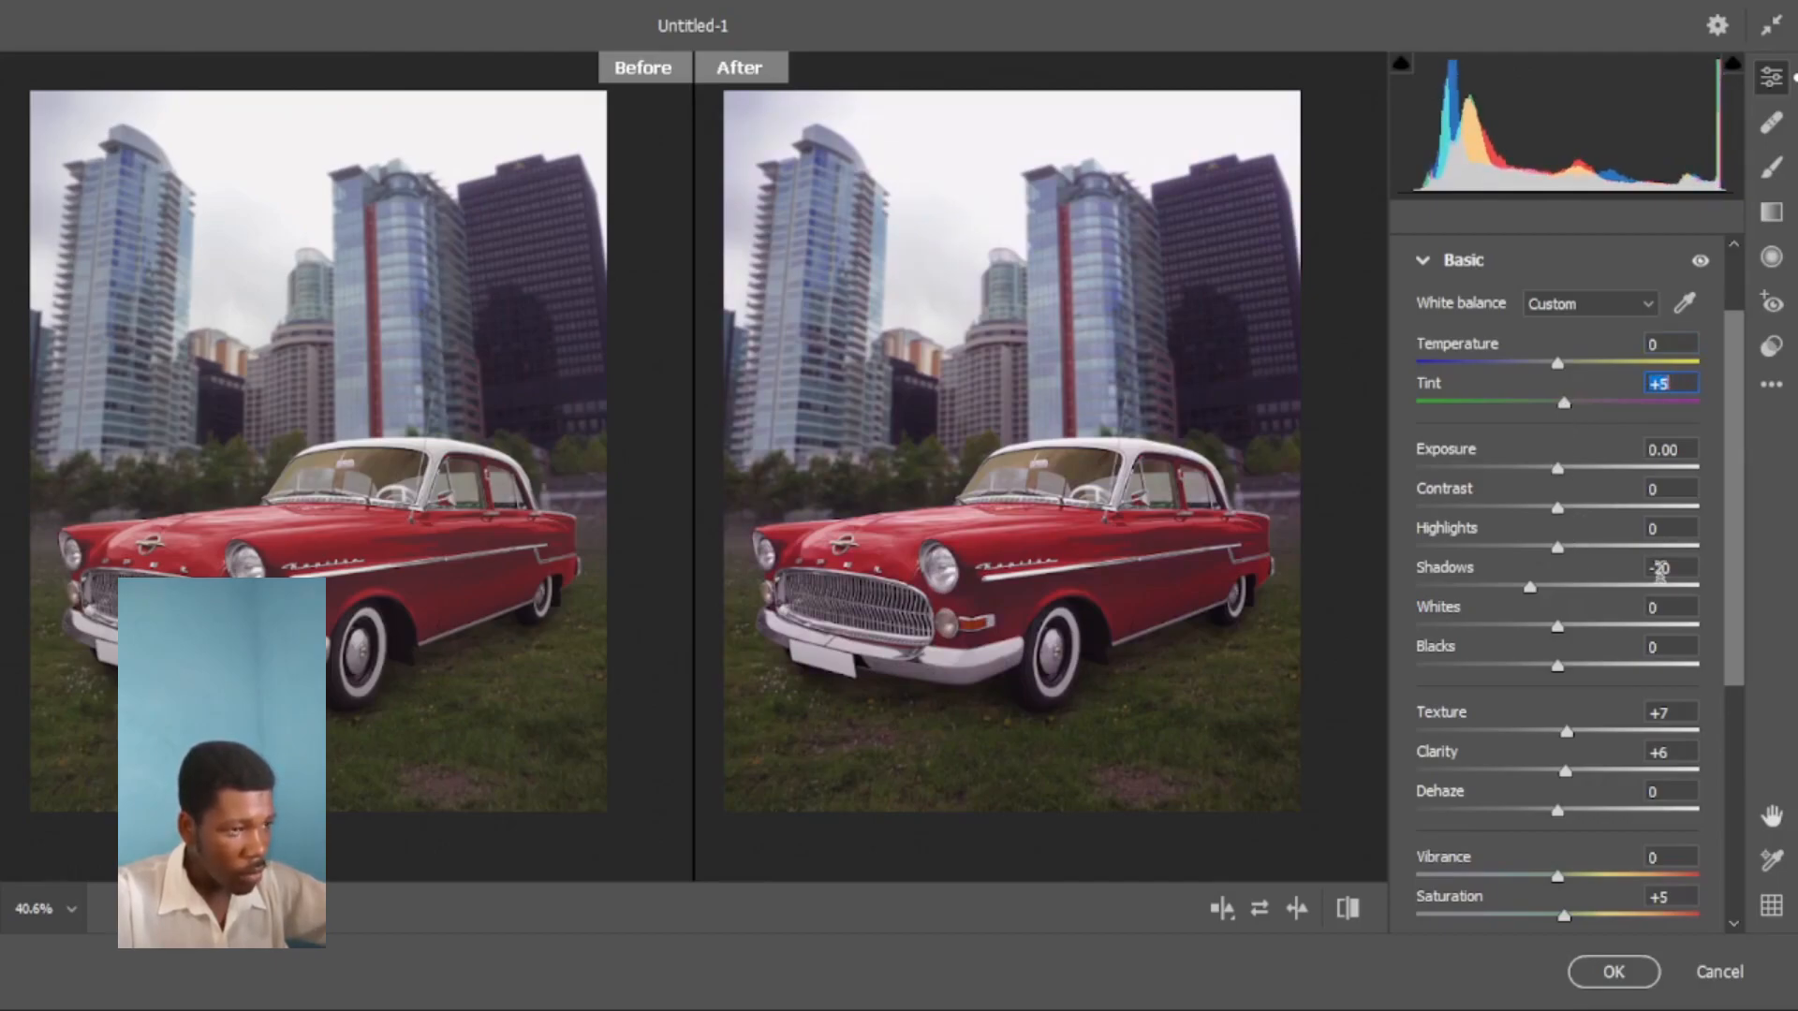
# - Add a Vignetting of -6 to the image and apply the Camera Raw Filter to the stamped layer
pyautogui.click(1423, 261)
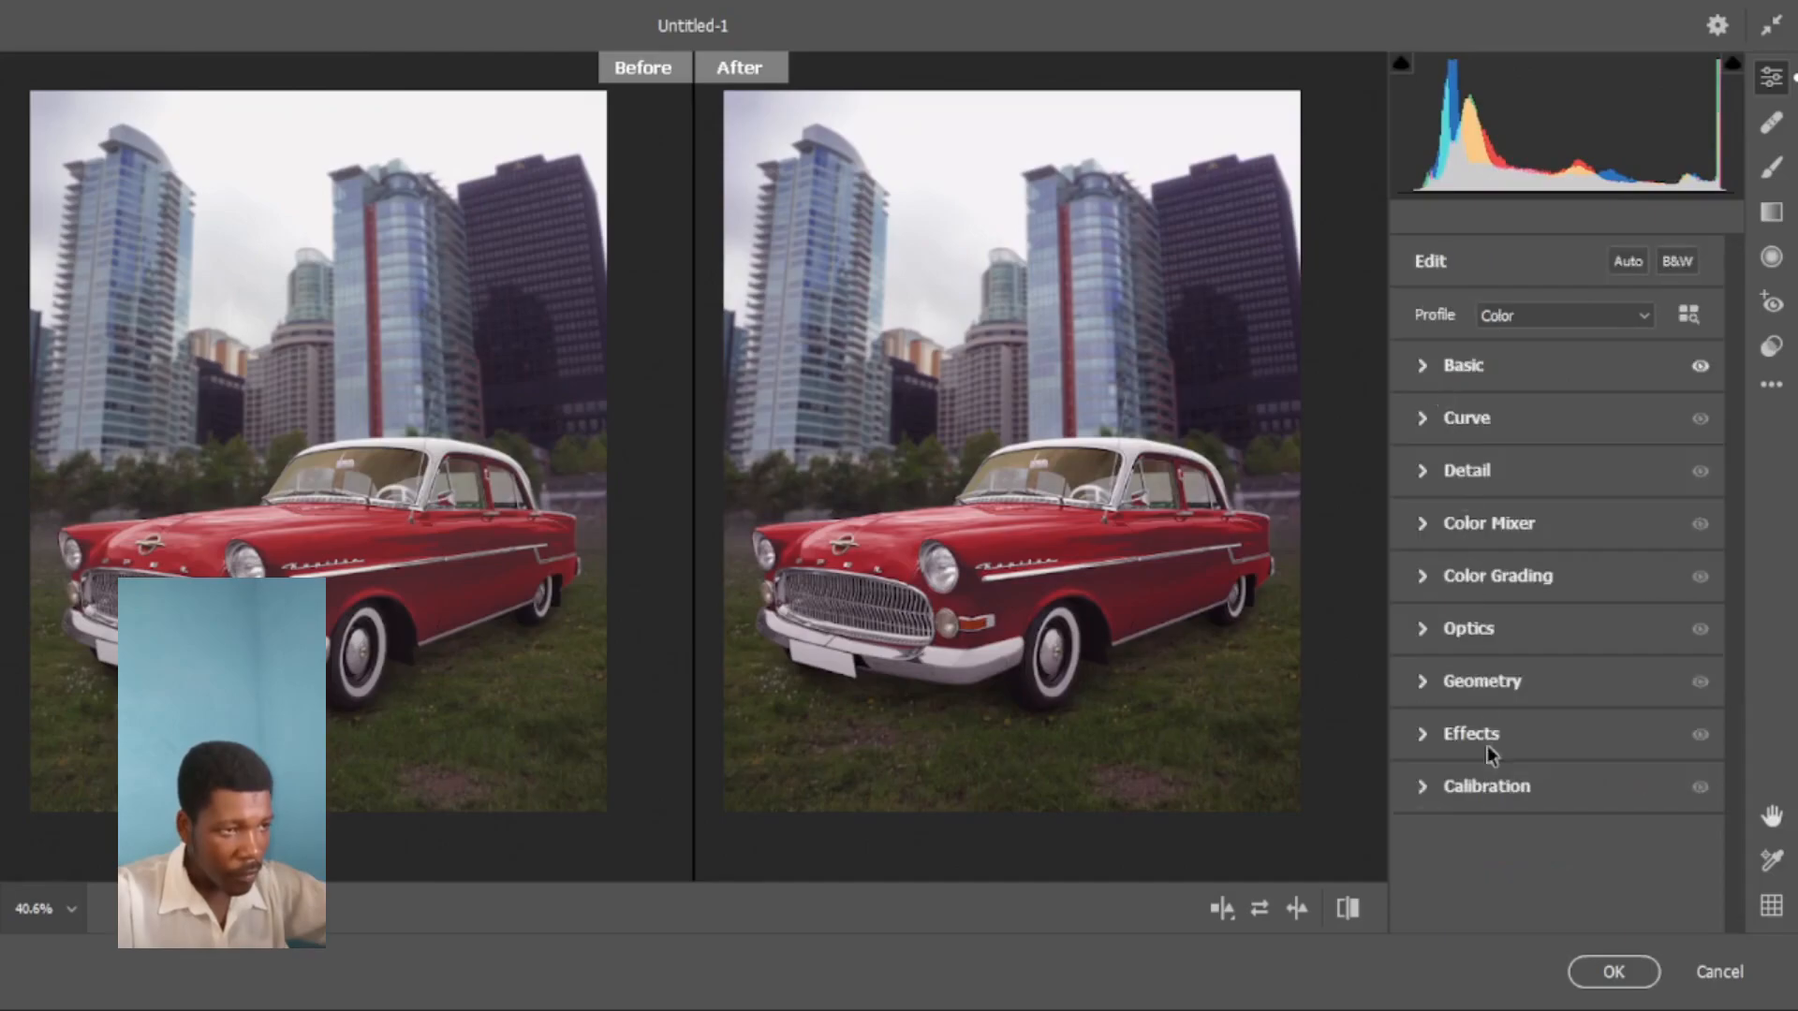
pyautogui.click(1422, 734)
pyautogui.moveTo(1557, 849)
pyautogui.mouseDown()
pyautogui.moveTo(1529, 849)
pyautogui.moveTo(1549, 850)
pyautogui.mouseUp()
pyautogui.moveTo(1153, 572); pyautogui.dragTo(1207, 649)
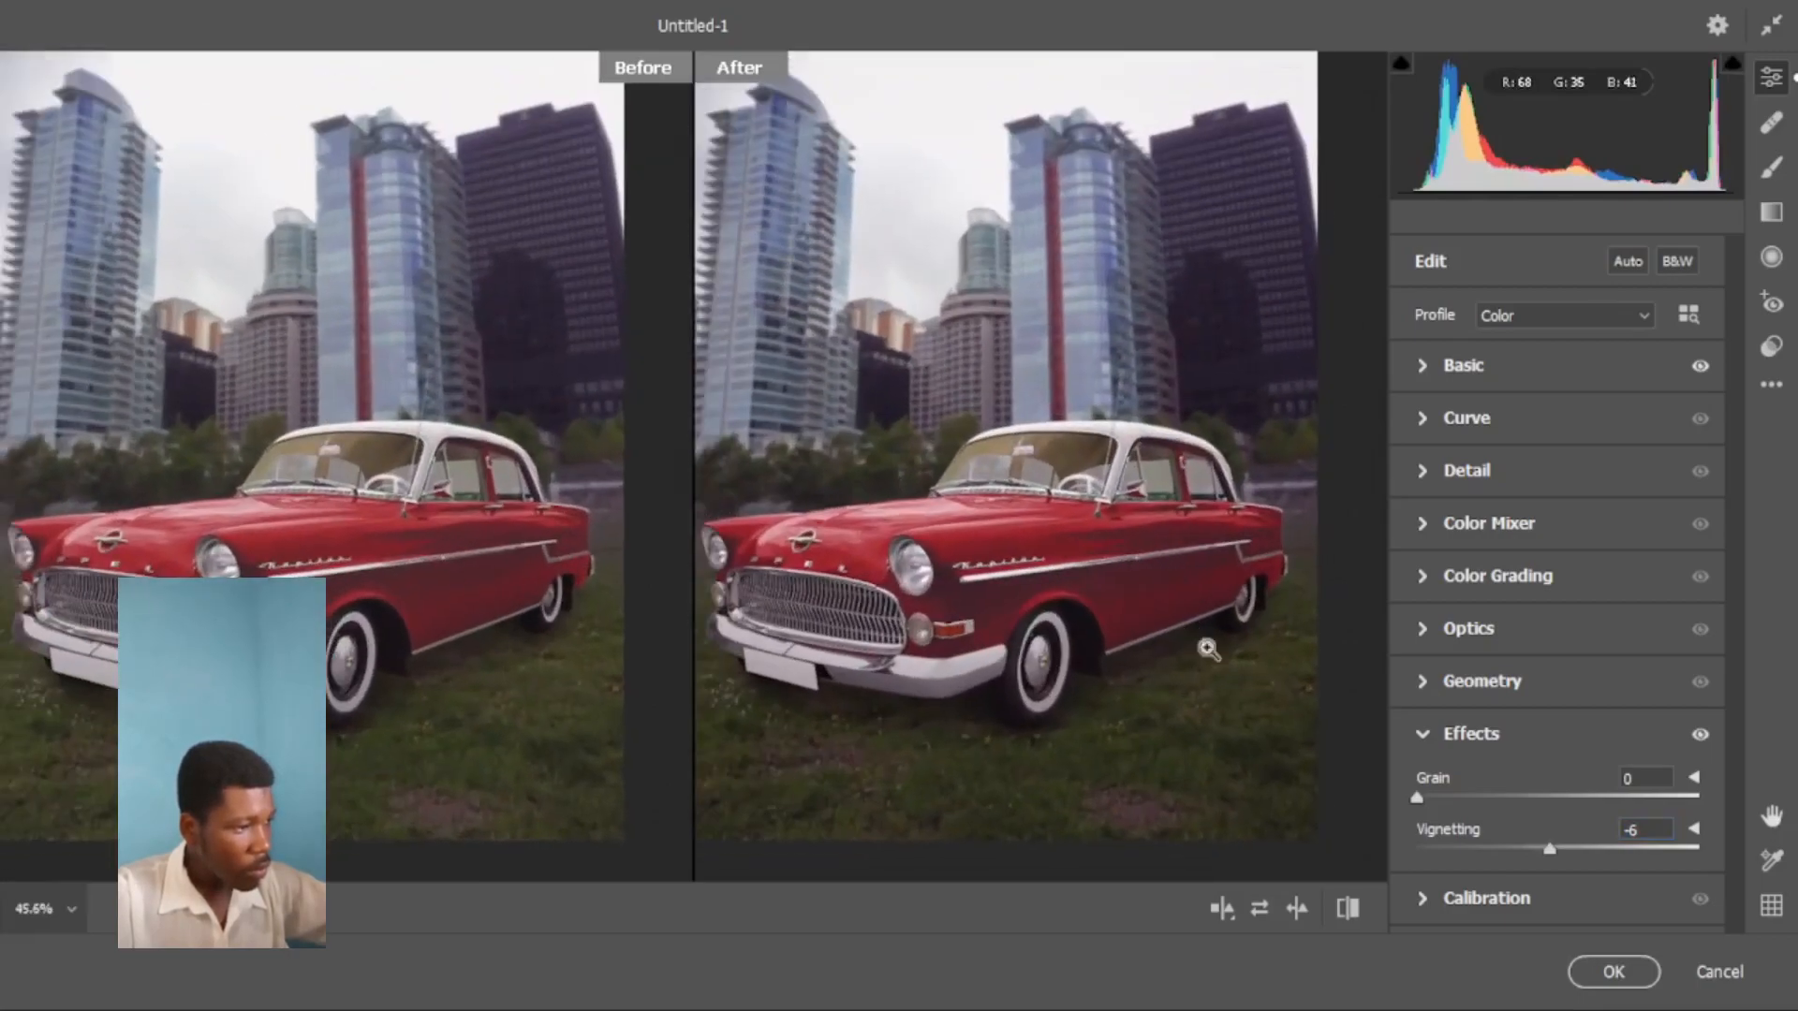
pyautogui.click(1609, 974)
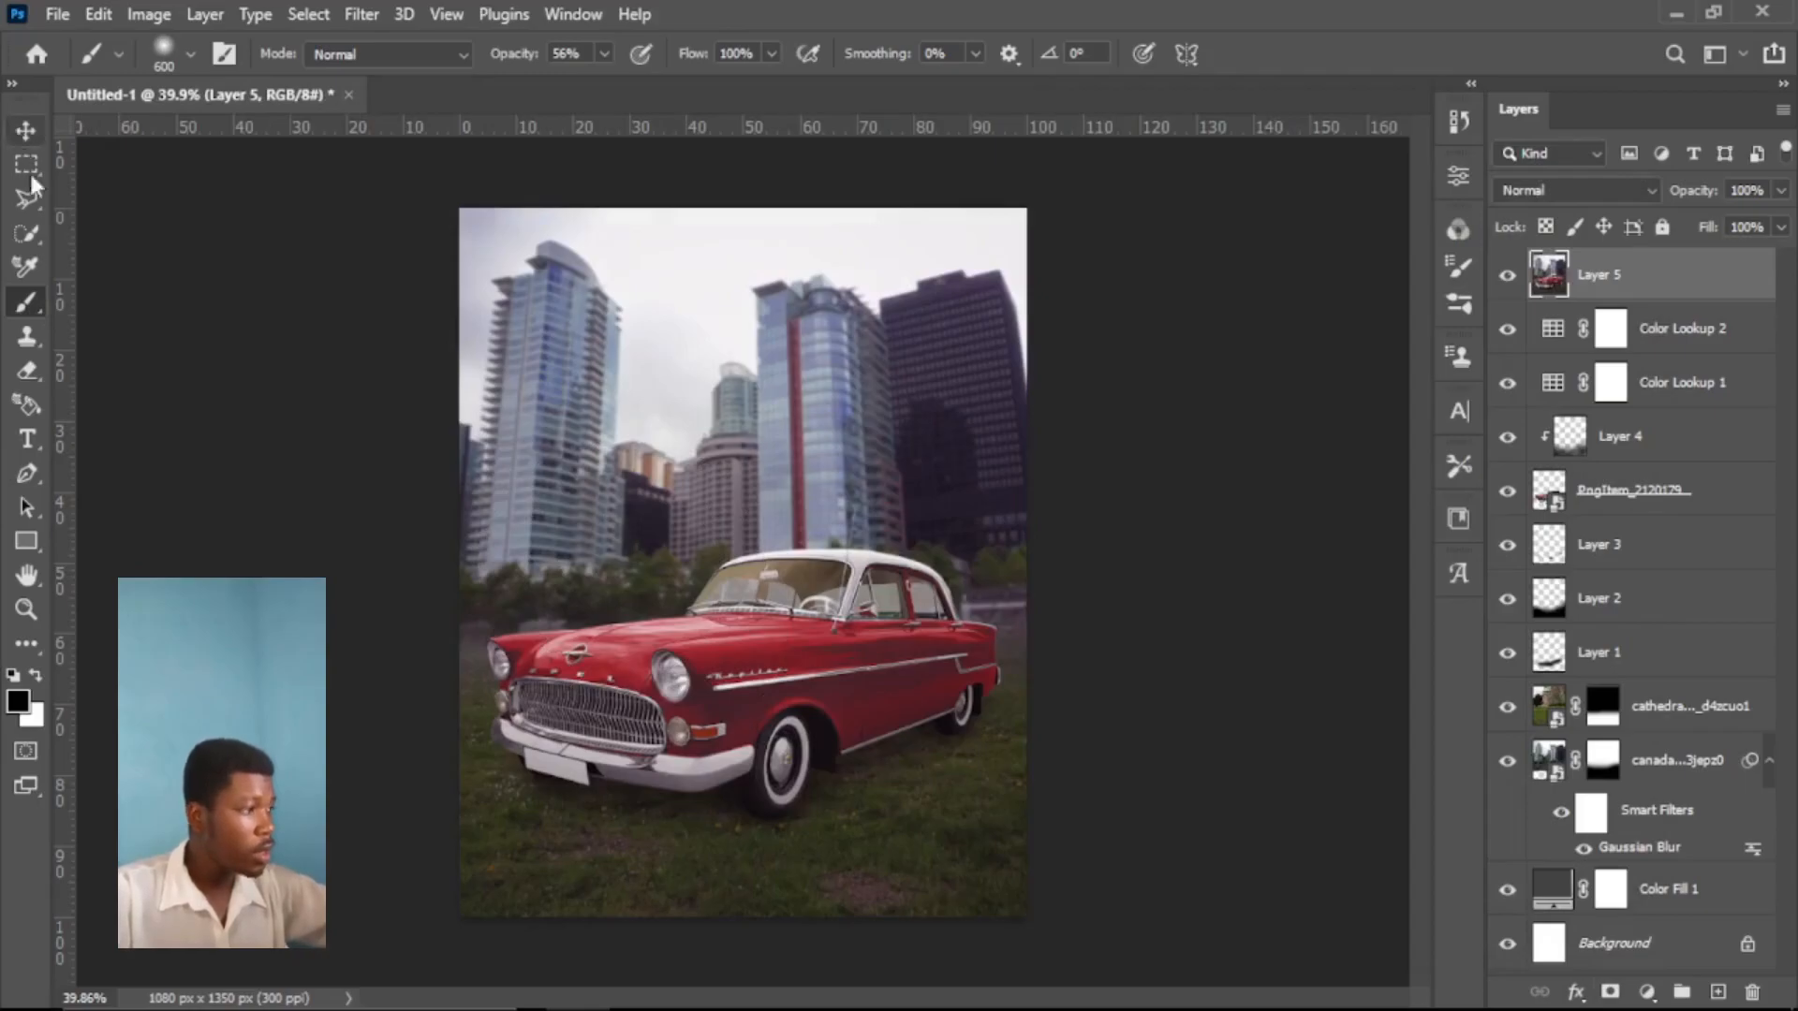
pyautogui.click(20, 612)
pyautogui.moveTo(765, 573); pyautogui.dragTo(802, 574)
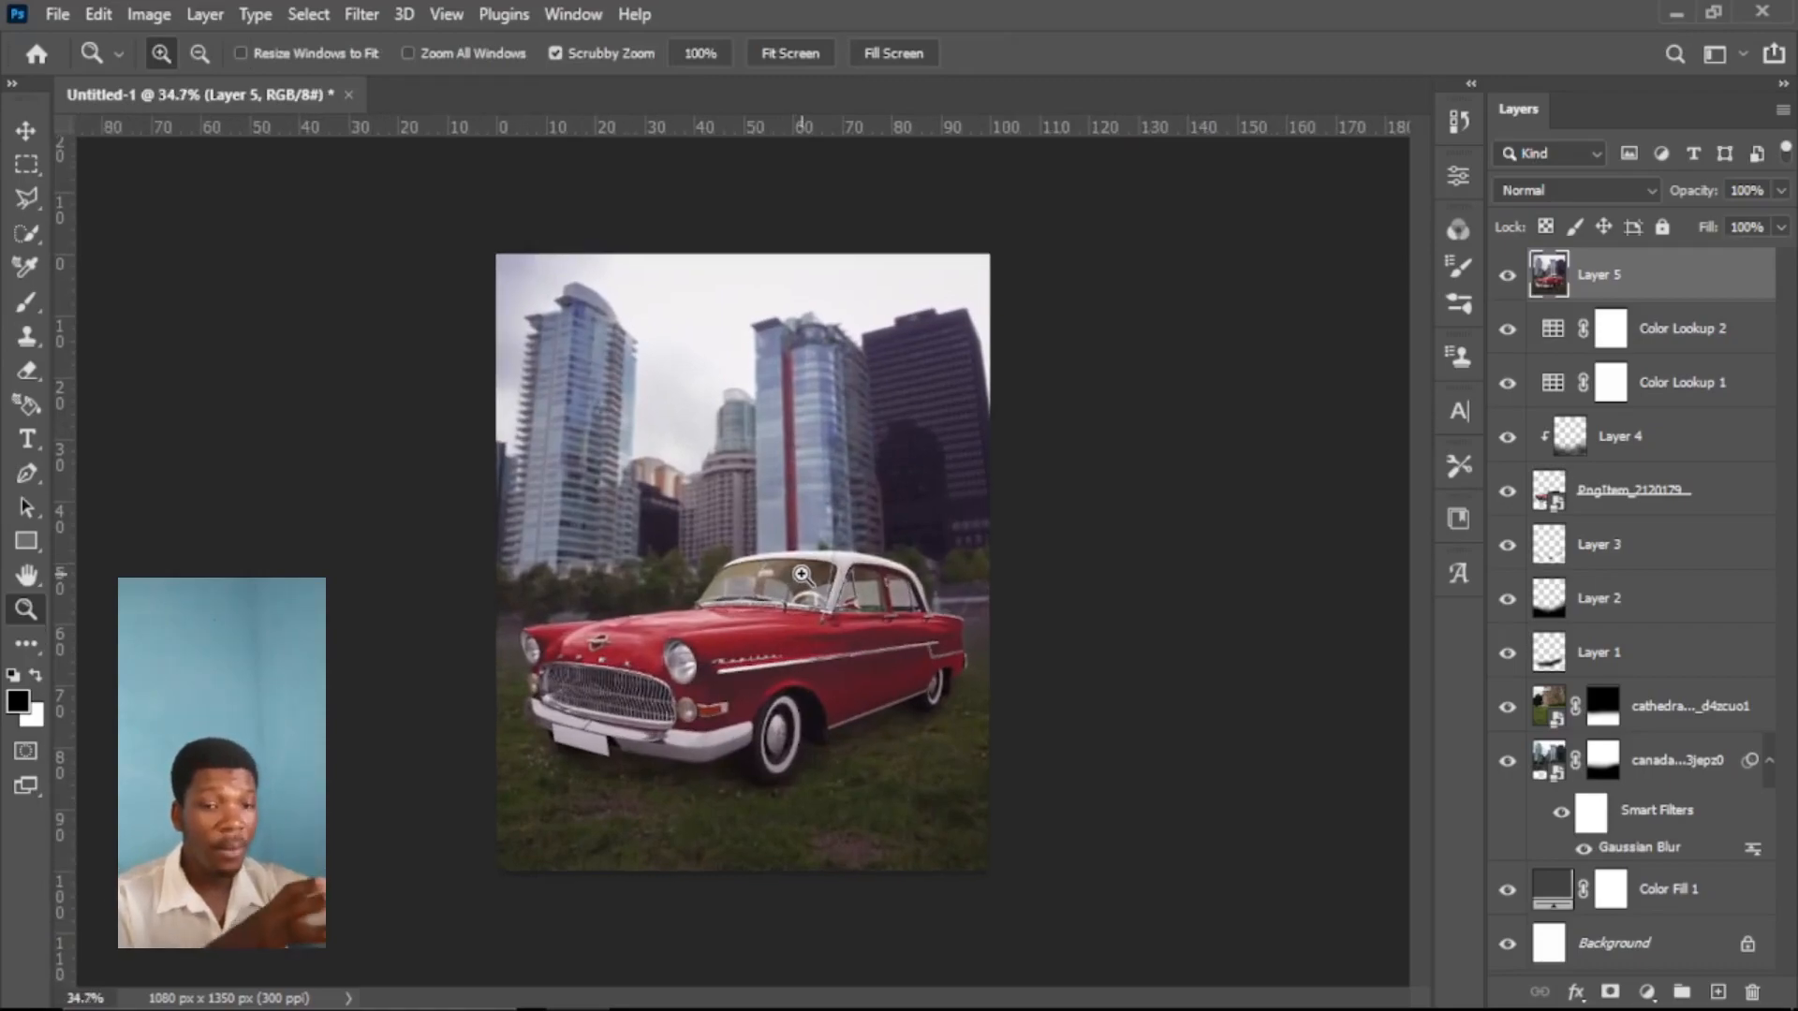
pyautogui.moveTo(807, 576); pyautogui.dragTo(813, 532)
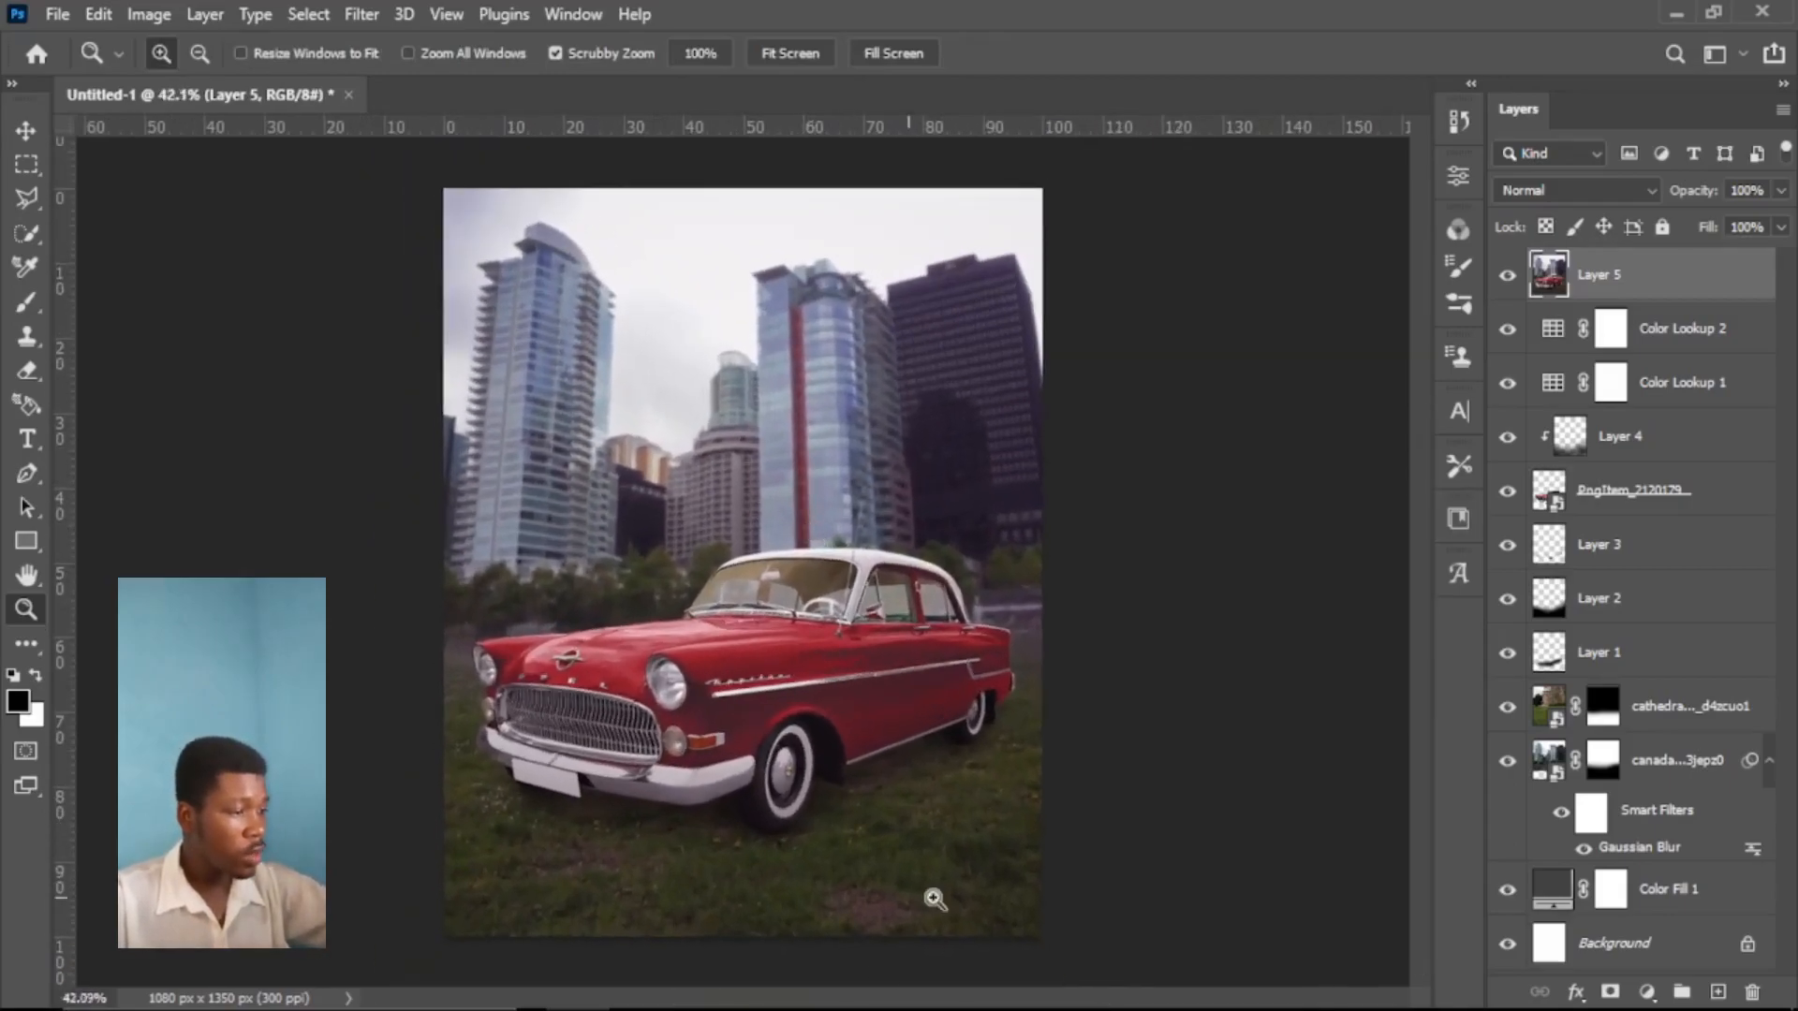